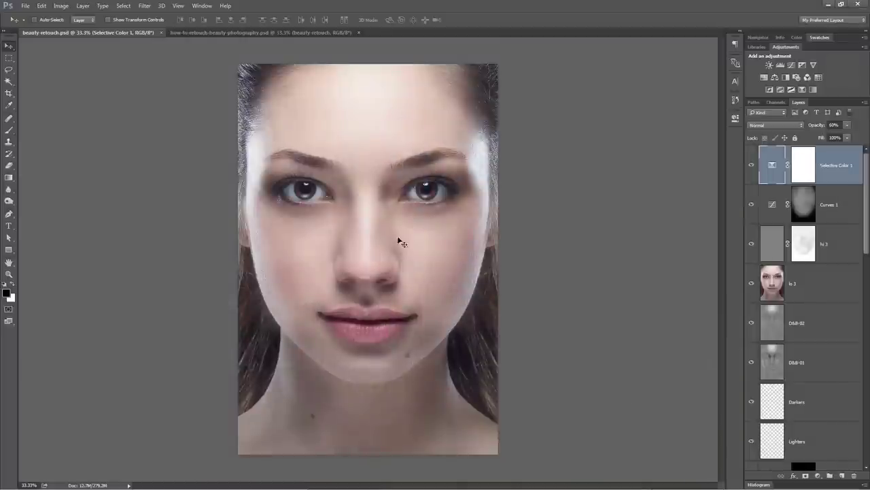
Compare the finished beauty-retouch.psd with the unretouched how-to-retouch-beauty-photography.psd and view the source files in Bridge.
{"action": "left_click", "coordinate": [286, 32]}
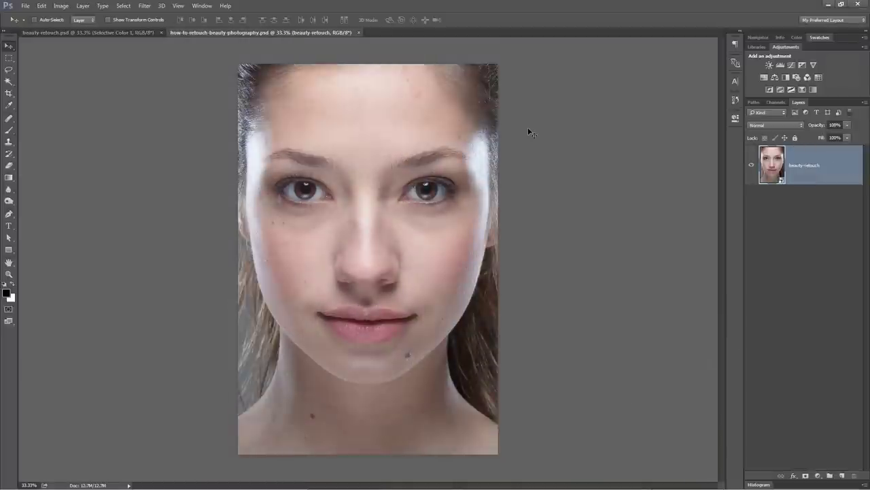
{"action": "key", "text": "ctrl+Tab"}
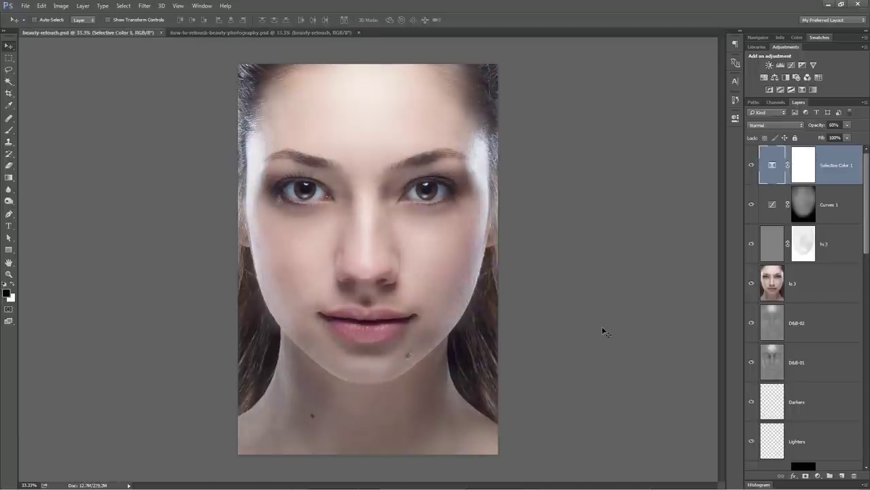
{"action": "key", "text": "ctrl+Tab"}
{"action": "key", "text": "alt+Tab"}
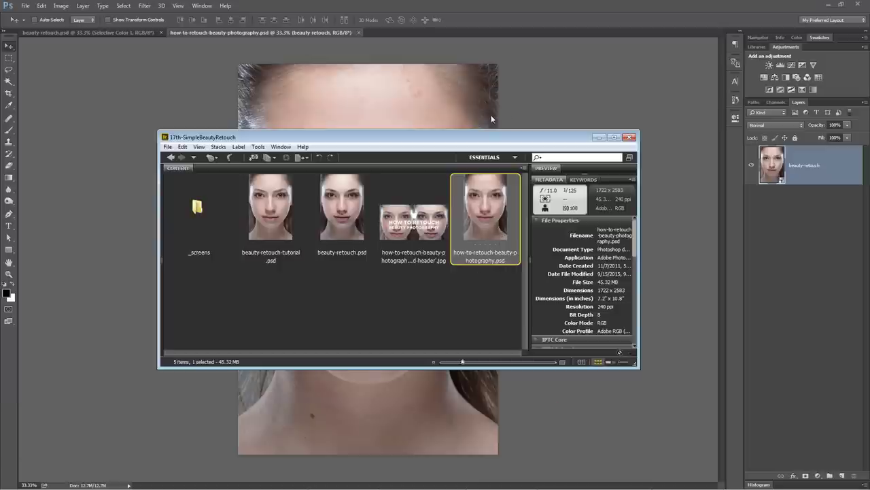
{"action": "left_click", "coordinate": [554, 95]}
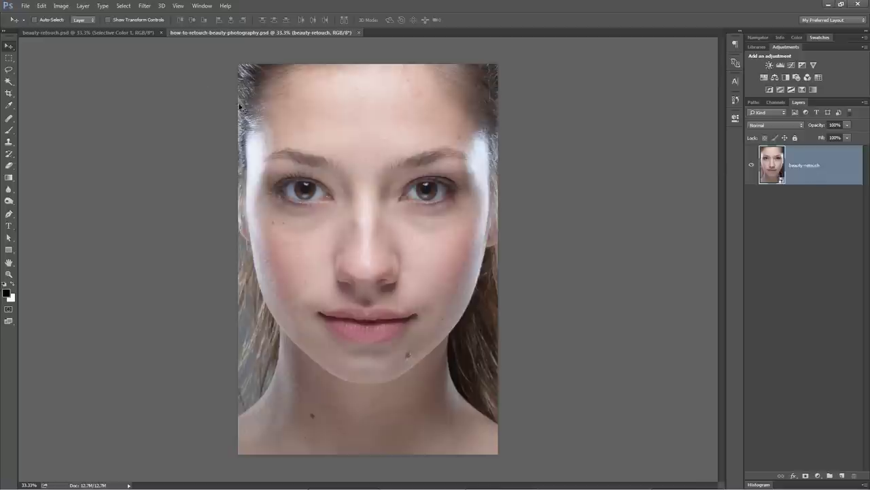
Open the Liquify filter on the portrait and enlarge the eye with the Bloat tool at brush size 504.
{"action": "left_click", "coordinate": [144, 5]}
{"action": "left_click", "coordinate": [165, 76]}
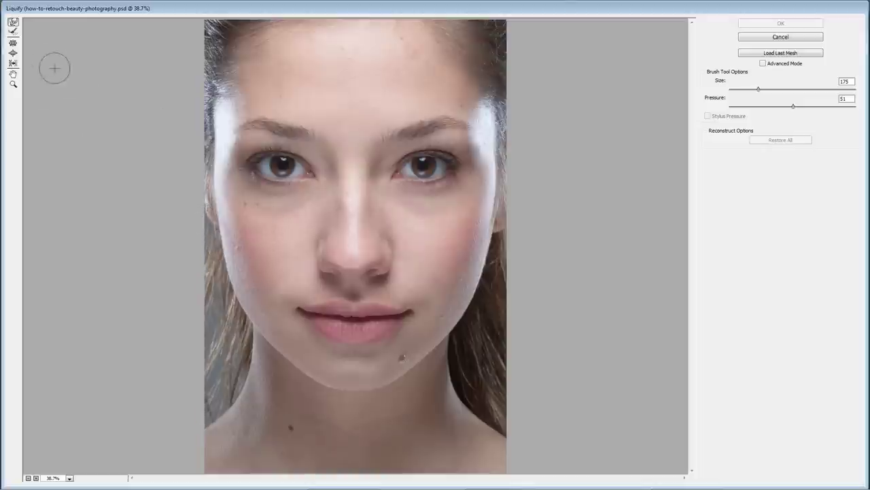
{"action": "left_click", "coordinate": [13, 53]}
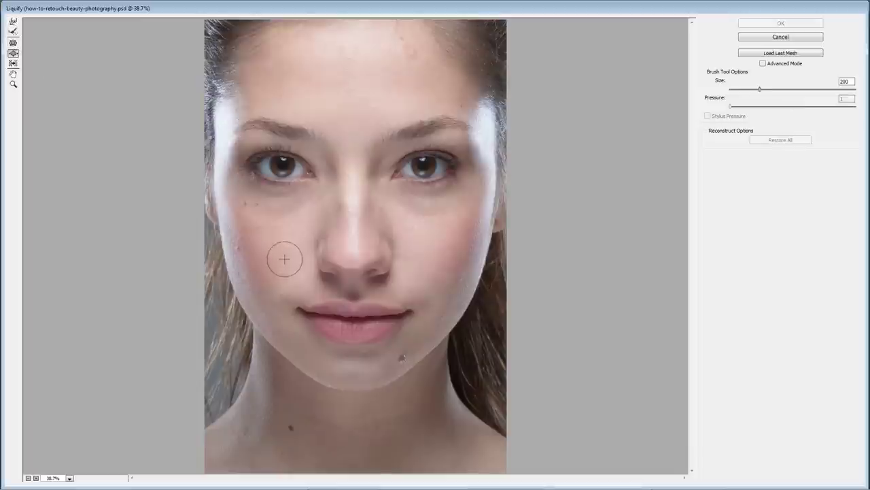
{"action": "left_click_drag", "start_coordinate": [772, 88], "coordinate": [777, 89]}
{"action": "left_click", "coordinate": [424, 169]}
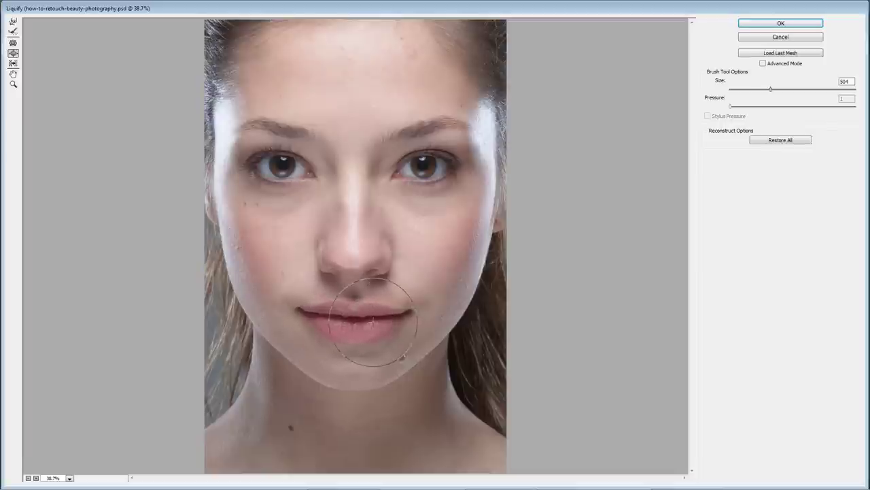
{"action": "key", "text": "alt"}
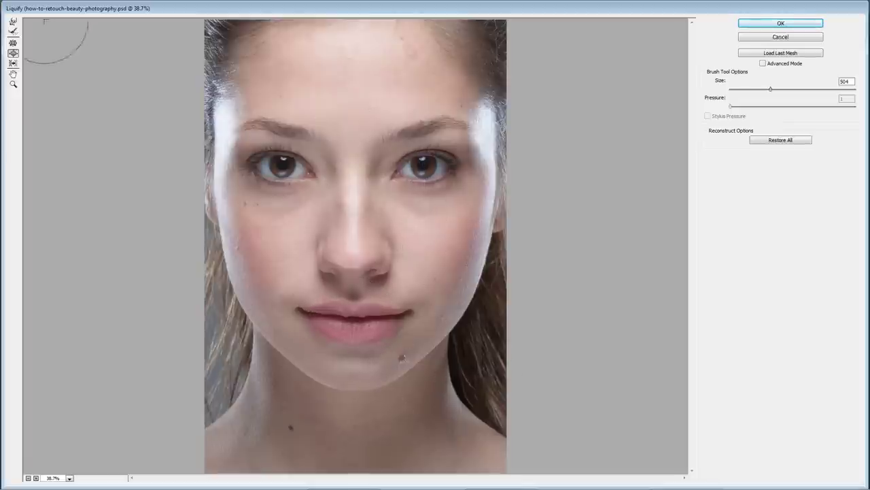
Push in the face edge beside the right-hand cheek with the Forward Warp tool at brush size 1143.
{"action": "left_click", "coordinate": [13, 22]}
{"action": "left_click_drag", "start_coordinate": [758, 92], "coordinate": [783, 91]}
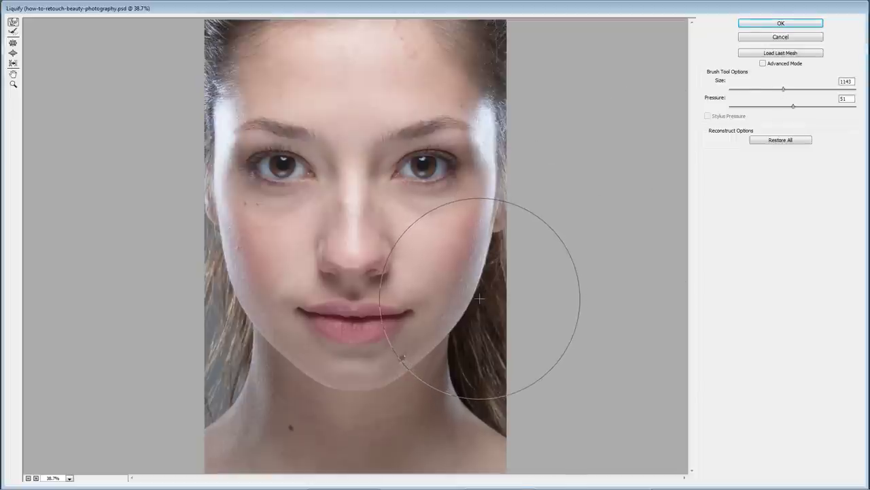
{"action": "left_click_drag", "start_coordinate": [481, 298], "coordinate": [479, 298]}
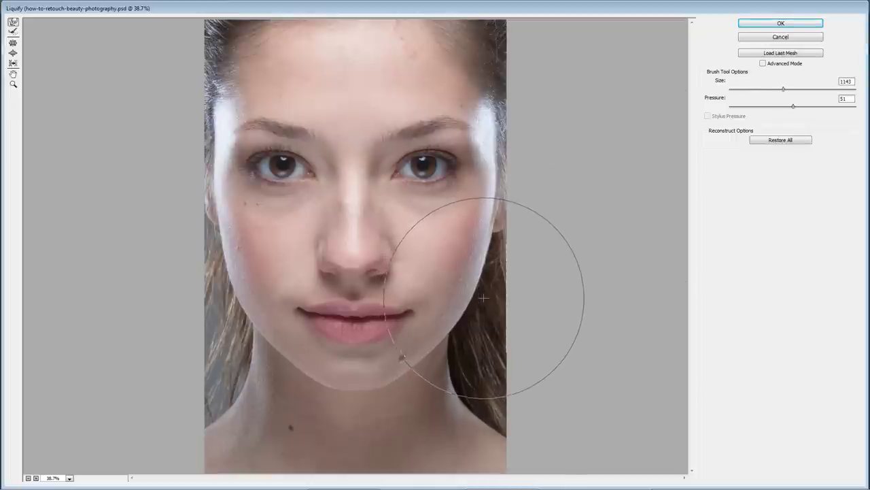
Reduce the Forward Warp brush to size 600 and reshape the jawline and hair on both sides of the face.
{"action": "key", "text": "bracketleft"}
{"action": "key", "text": "bracketleft"}
{"action": "key", "text": "bracketleft"}
{"action": "key", "text": "bracketleft"}
{"action": "key", "text": "bracketleft"}
{"action": "key", "text": "bracketleft"}
{"action": "key", "text": "bracketleft"}
{"action": "key", "text": "bracketleft"}
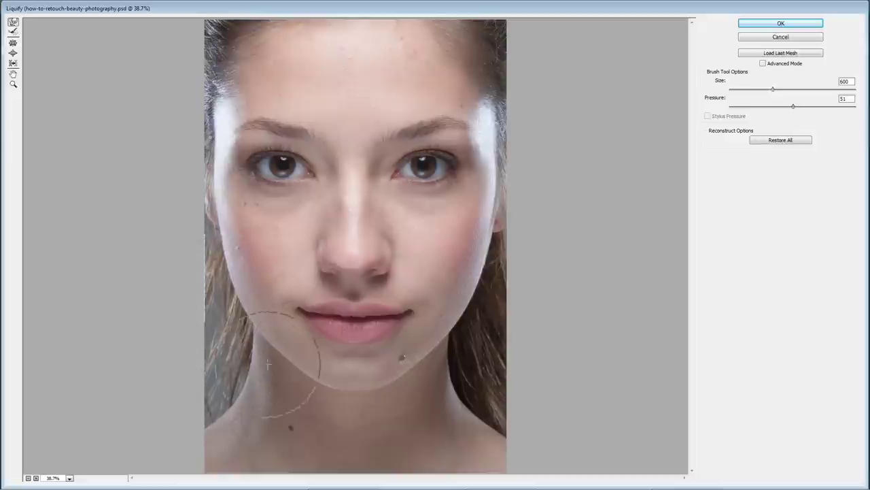
Refine the facial contours with the Forward Warp brush at size 300 and apply the Liquify filter.
{"action": "key", "text": "bracketleft"}
{"action": "key", "text": "bracketleft"}
{"action": "key", "text": "bracketleft"}
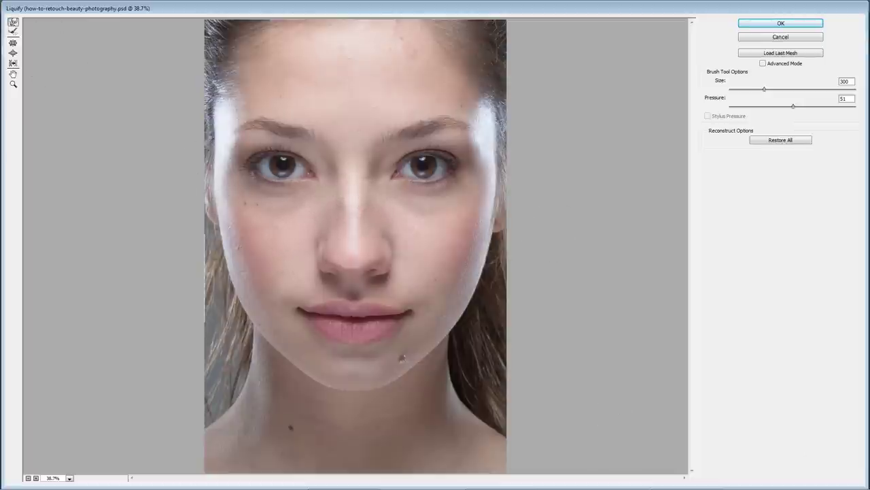
{"action": "left_click", "coordinate": [795, 26]}
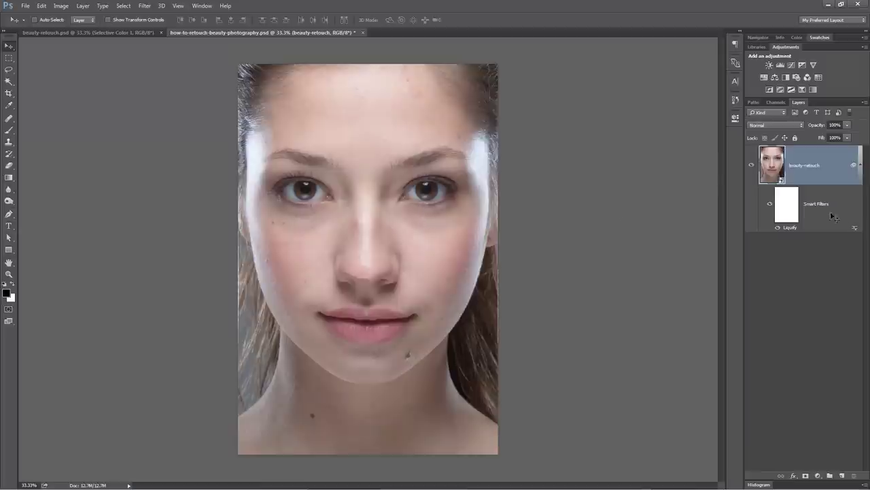
Collapse the smart filter list and compare the portrait before and after the Liquify filter.
{"action": "left_click", "coordinate": [861, 167]}
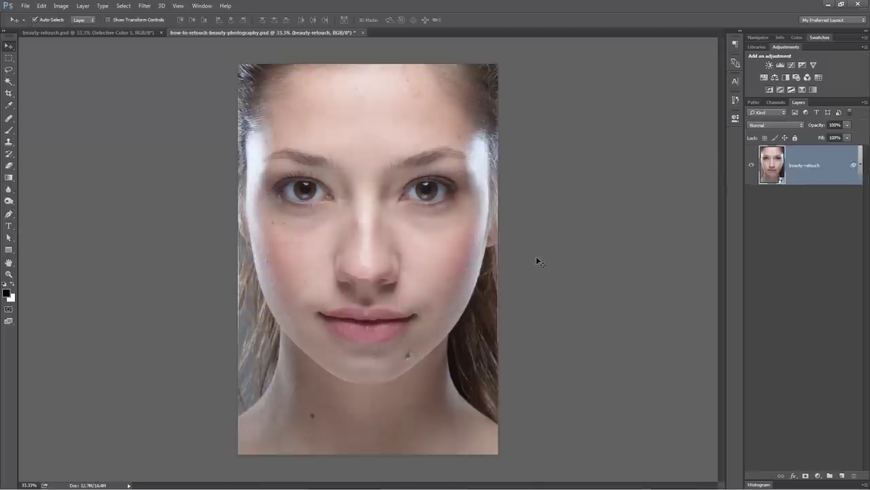
{"action": "key", "text": "ctrl+z"}
{"action": "key", "text": "ctrl+z"}
{"action": "key", "text": "ctrl+z"}
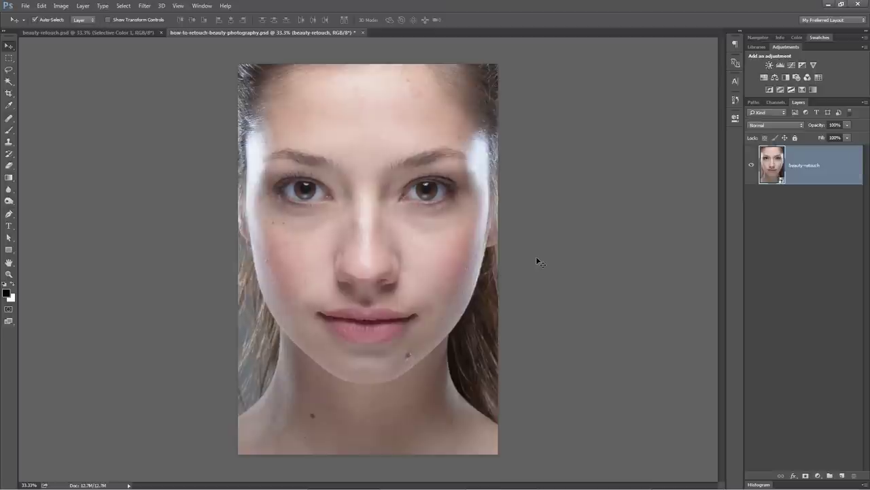
{"action": "key", "text": "ctrl+z"}
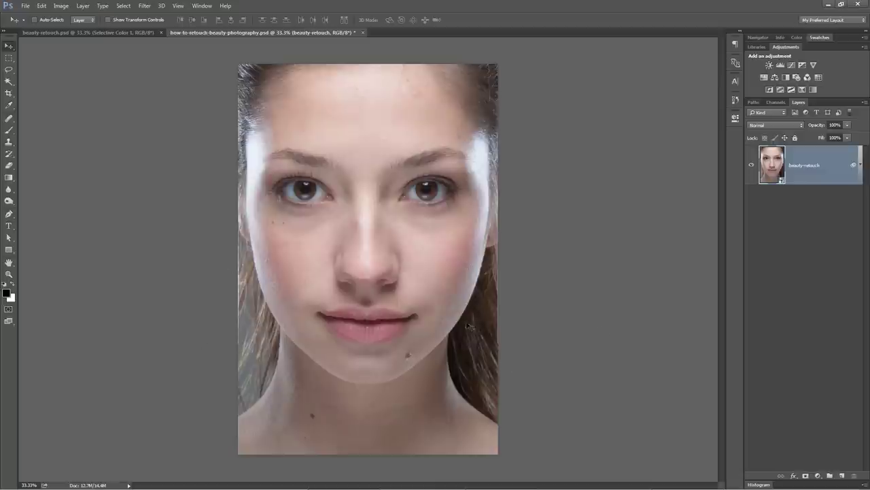
Add a new empty layer named Hair-01 above the beauty-retouch layer for repairing the gap at the image's right edge.
{"action": "key", "text": "z"}
{"action": "left_click", "coordinate": [509, 300]}
{"action": "left_click", "coordinate": [508, 297]}
{"action": "left_click_drag", "start_coordinate": [527, 329], "coordinate": [454, 284]}
{"action": "left_click", "coordinate": [418, 278]}
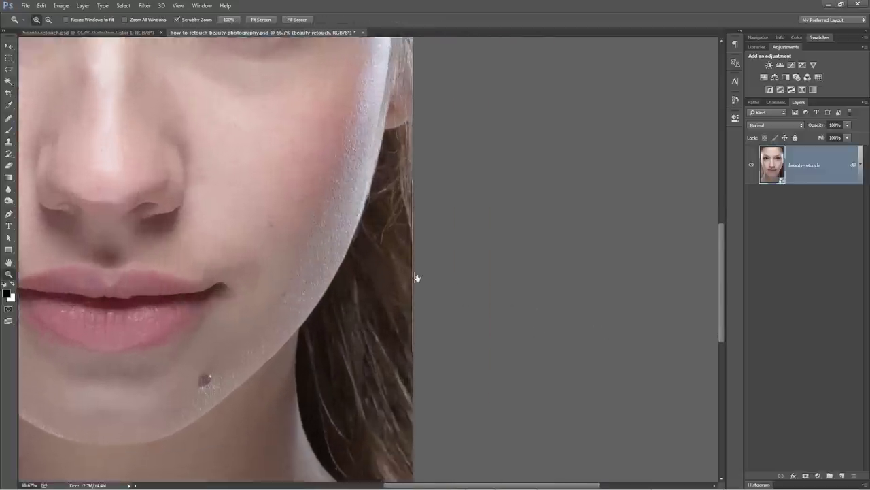
{"action": "left_click", "coordinate": [418, 286]}
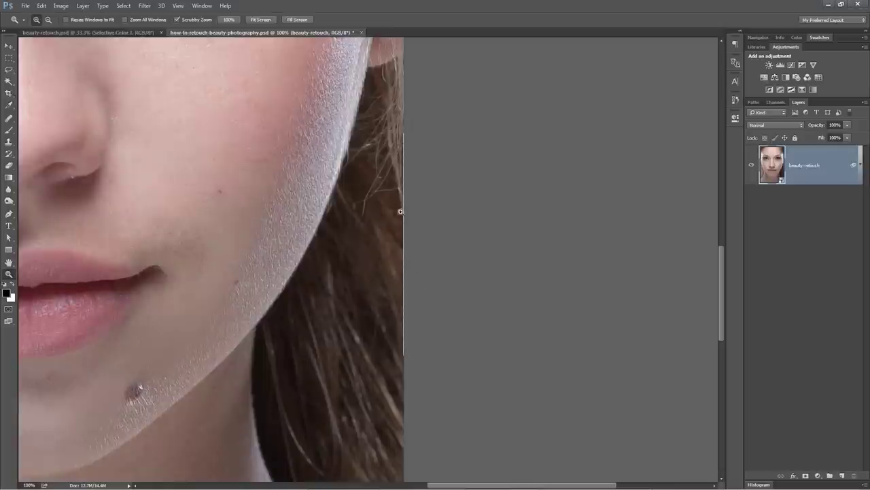
{"action": "left_click", "coordinate": [406, 335]}
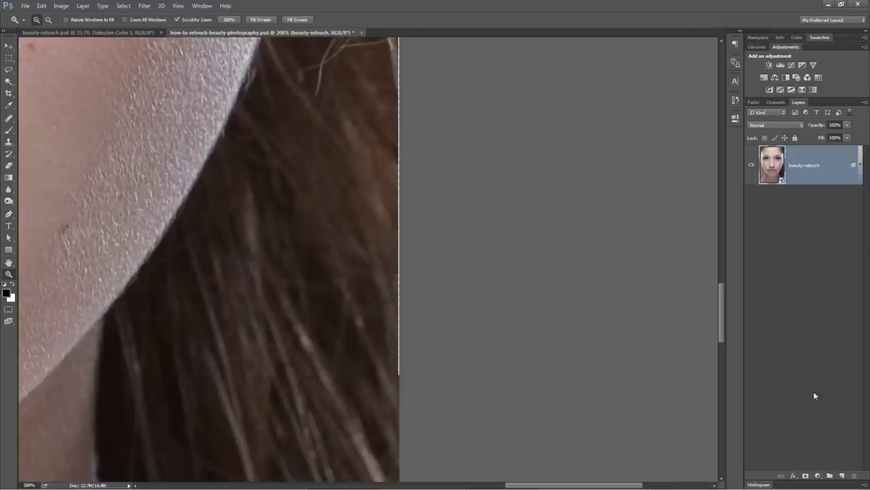
{"action": "left_click", "coordinate": [843, 475]}
{"action": "double_click", "coordinate": [796, 166]}
{"action": "type", "text": "Halr-01"}
{"action": "key", "text": "Return"}
Clone hair over the lower part of the gap along the photo's right edge with the Clone Stamp at 100% opacity.
{"action": "left_click_drag", "start_coordinate": [350, 262], "coordinate": [350, 328]}
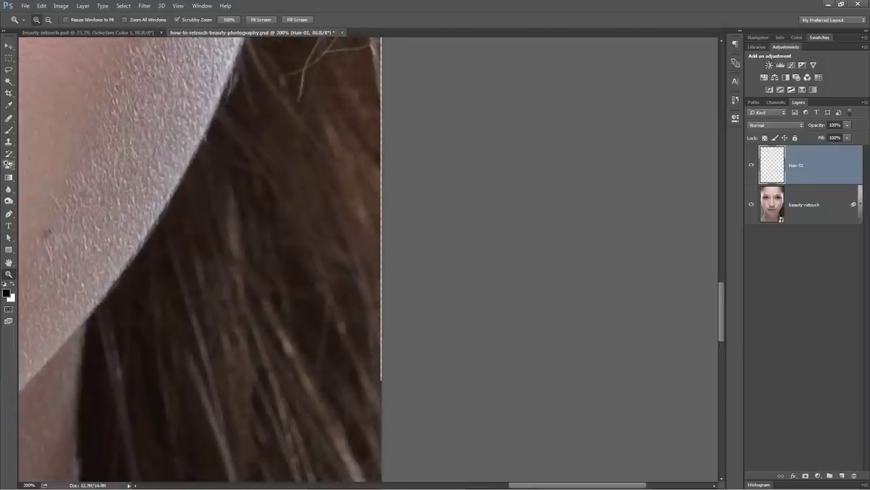
{"action": "left_click", "coordinate": [8, 141]}
{"action": "left_click", "coordinate": [48, 140]}
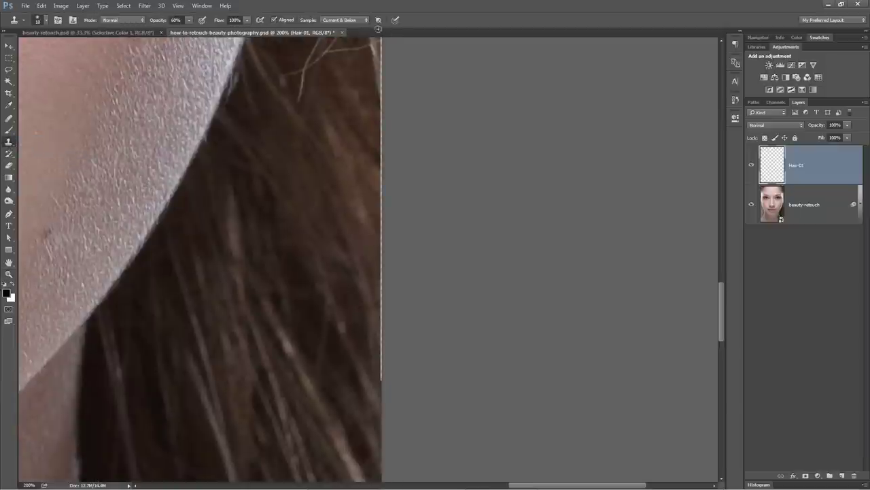
{"action": "left_click_drag", "start_coordinate": [157, 23], "coordinate": [227, 25]}
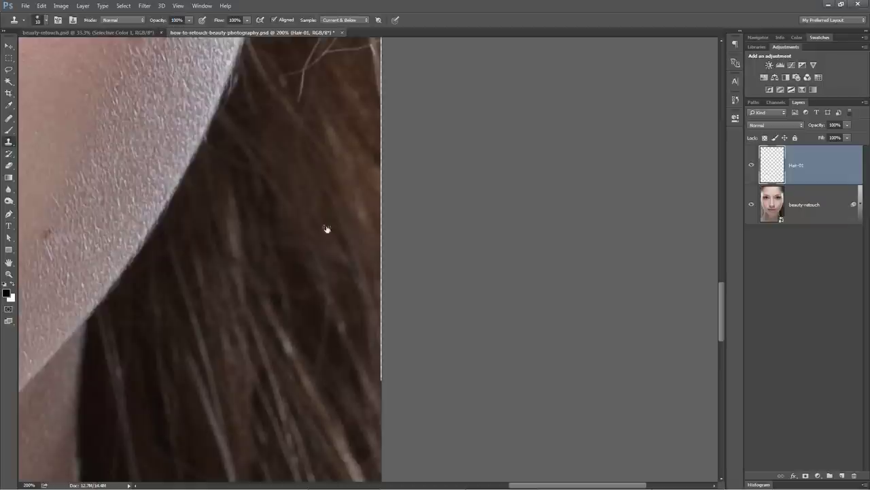
{"action": "left_click", "coordinate": [357, 356], "text": "alt"}
{"action": "mouse_move", "coordinate": [379, 379]}
{"action": "left_mouse_down"}
{"action": "mouse_move", "coordinate": [383, 265]}
{"action": "mouse_move", "coordinate": [375, 331]}
{"action": "mouse_move", "coordinate": [372, 250]}
{"action": "mouse_move", "coordinate": [372, 320]}
{"action": "mouse_move", "coordinate": [385, 340]}
{"action": "mouse_move", "coordinate": [386, 240]}
{"action": "left_mouse_up"}
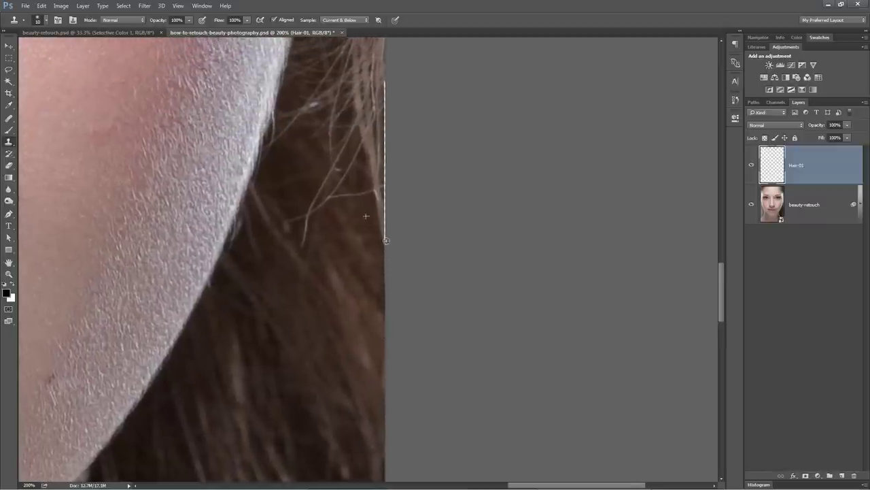
Clone hair over the remaining upper part of the gap along the photo's right edge and check the whole repair.
{"action": "scroll", "coordinate": [380, 272], "scroll_direction": "up", "scroll_amount": 3}
{"action": "left_click_drag", "start_coordinate": [383, 303], "coordinate": [385, 133]}
{"action": "left_click_drag", "start_coordinate": [381, 319], "coordinate": [388, 357]}
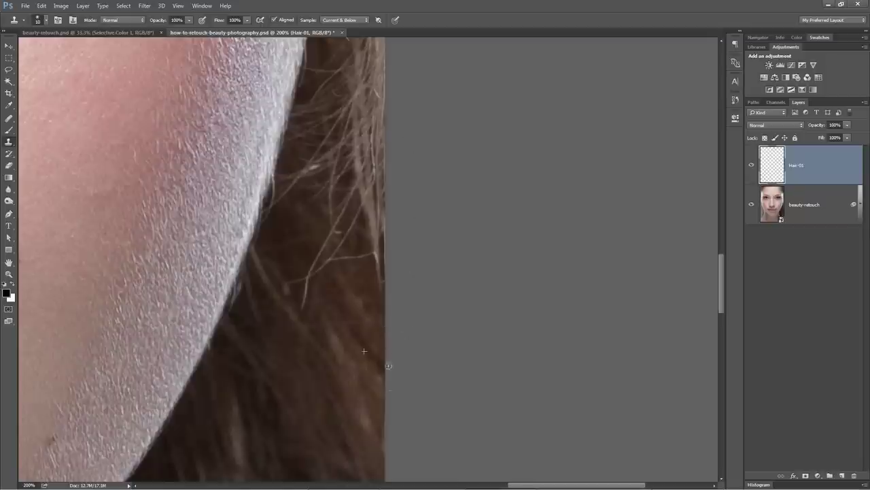
{"action": "left_click_drag", "start_coordinate": [372, 273], "coordinate": [376, 306]}
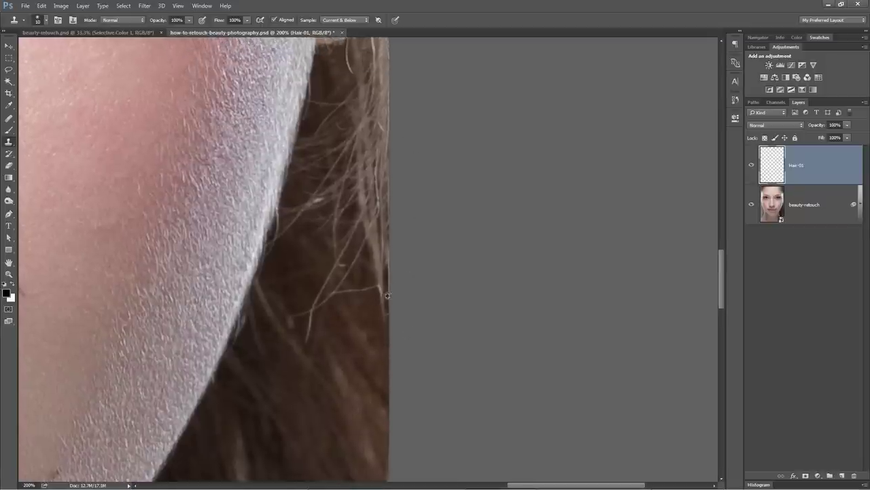
{"action": "scroll", "coordinate": [406, 300], "scroll_direction": "down", "scroll_amount": 10}
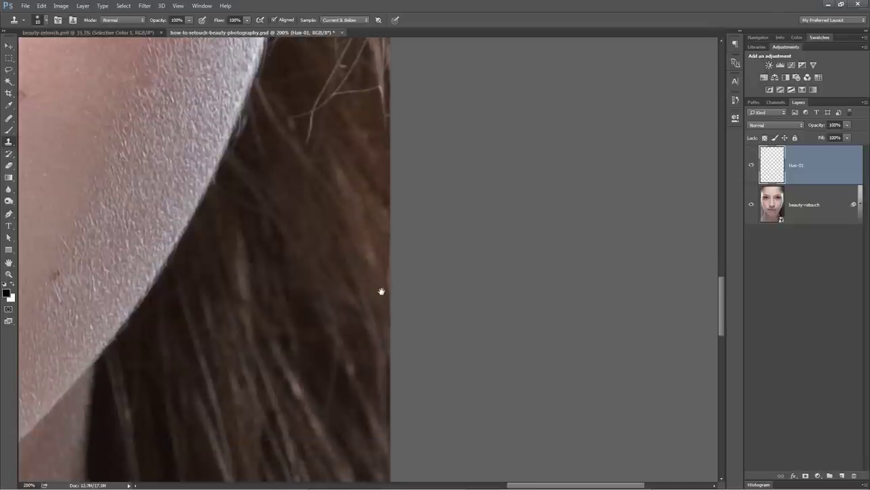
{"action": "scroll", "coordinate": [402, 365], "scroll_direction": "down", "scroll_amount": 1}
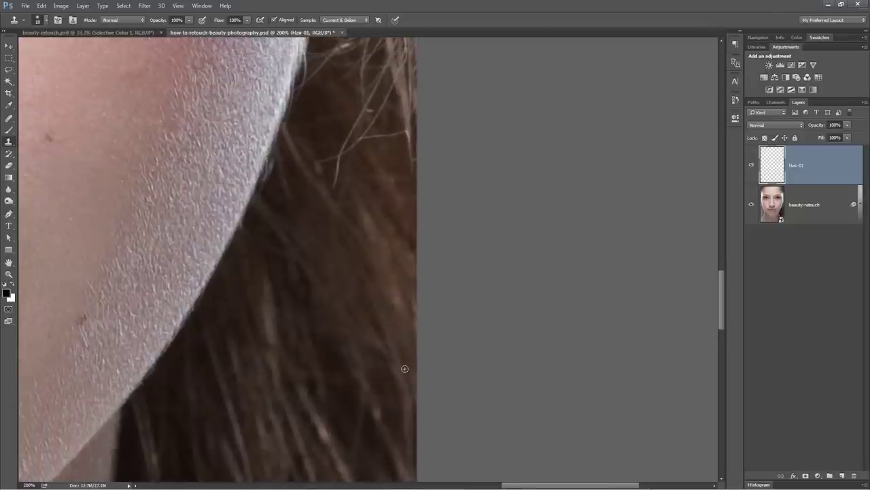
{"action": "scroll", "coordinate": [392, 383], "scroll_direction": "down", "scroll_amount": 2}
{"action": "scroll", "coordinate": [392, 381], "scroll_direction": "down", "scroll_amount": 3}
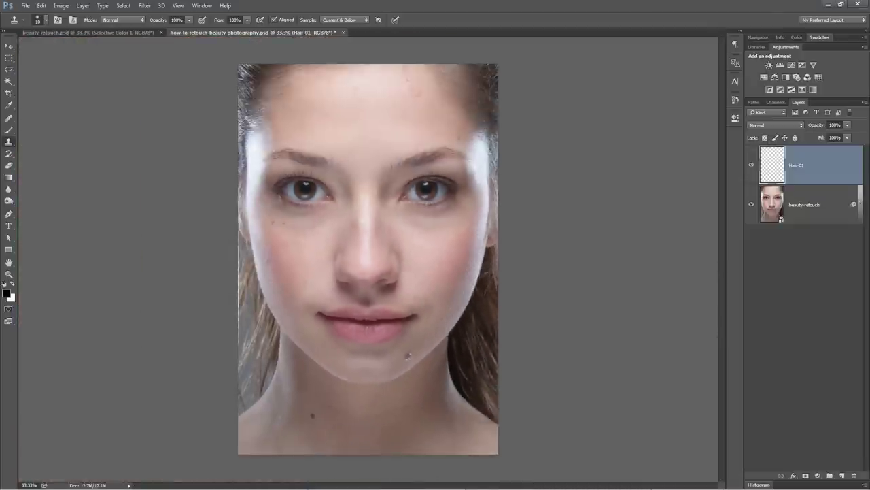
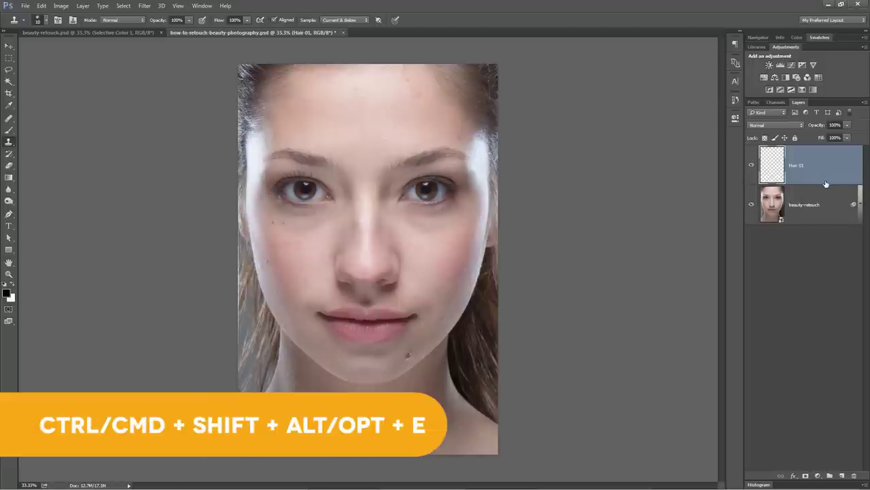
Stamp all visible layers into a new merged layer and name it Hair-02.
{"action": "key", "text": "ctrl+shift+alt+e"}
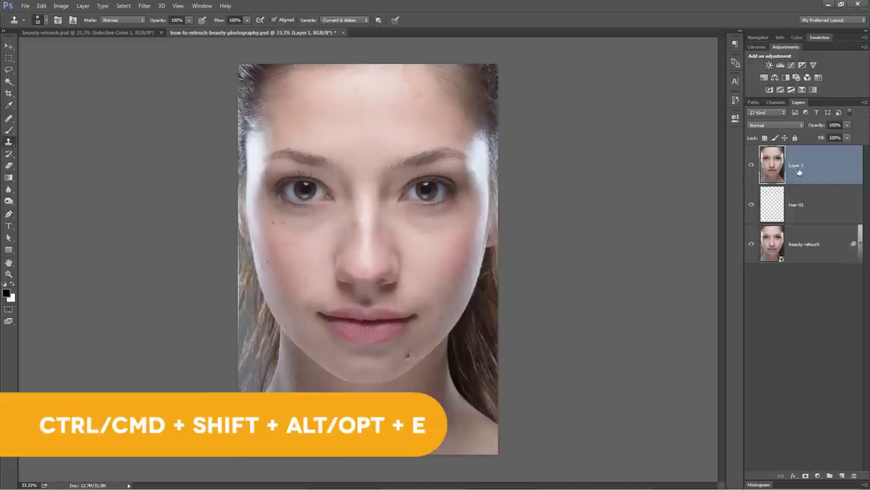
{"action": "double_click", "coordinate": [797, 167]}
{"action": "type", "text": "Hair-02"}
{"action": "key", "text": "Return"}
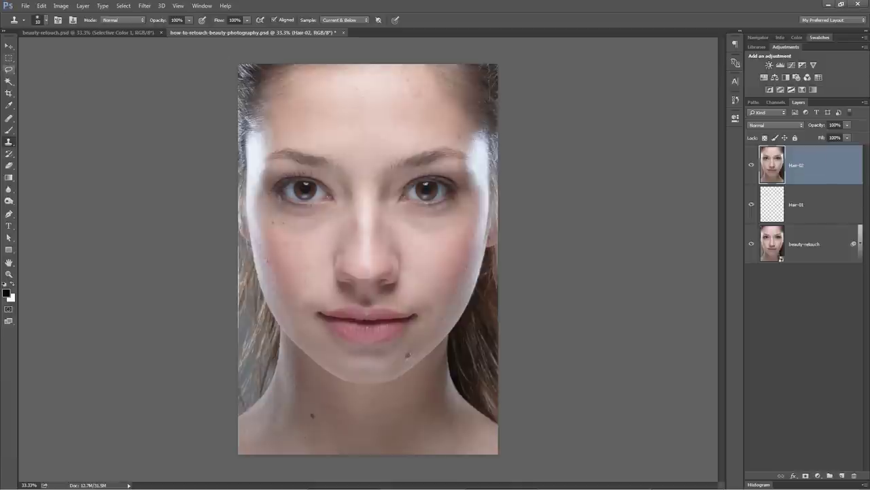
Copy the right half of the portrait from Hair-02 onto a new layer using a rectangular selection, and make Hair-02 active again.
{"action": "left_click", "coordinate": [9, 58]}
{"action": "left_click_drag", "start_coordinate": [357, 53], "coordinate": [552, 448]}
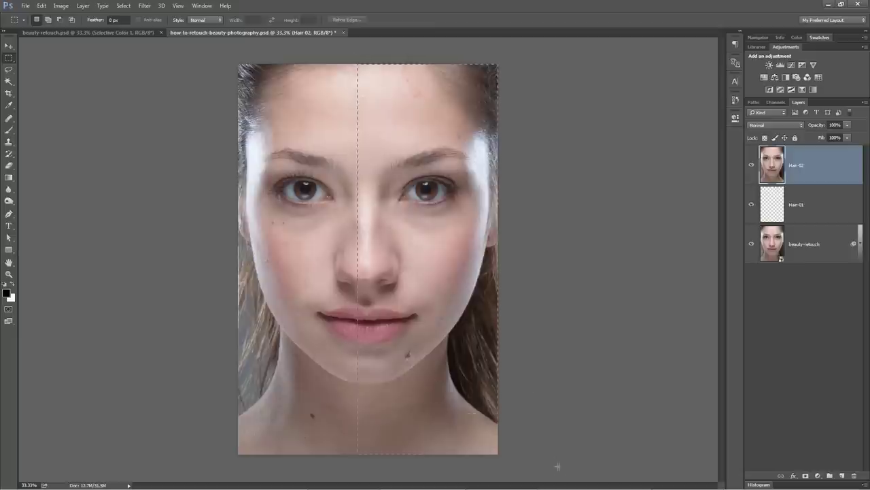
{"action": "left_click_drag", "start_coordinate": [335, 54], "coordinate": [367, 463]}
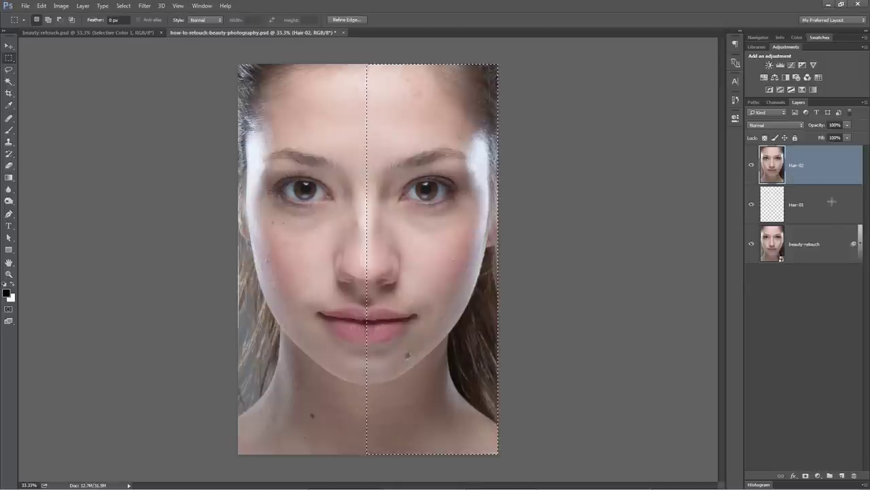
{"action": "key", "text": "ctrl+j"}
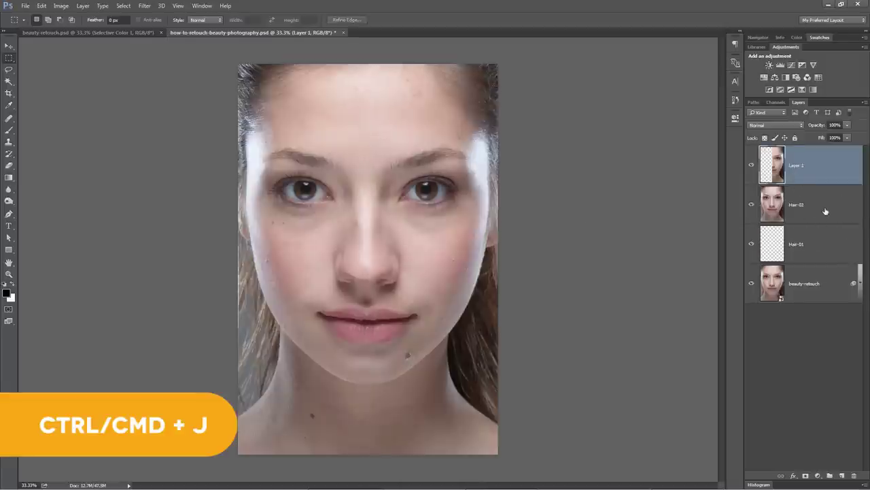
{"action": "left_click", "coordinate": [816, 202]}
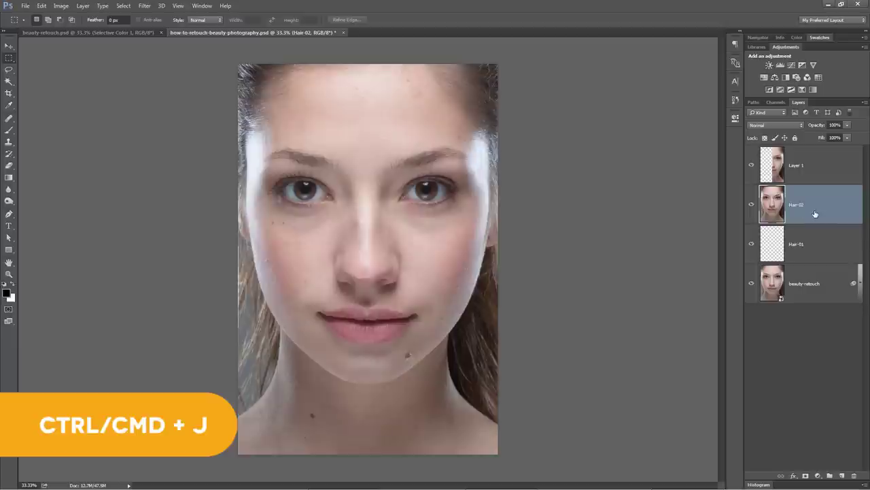
Delete the full merged Hair-02 layer and rename the half-portrait copy Hair-02.
{"action": "key", "text": "Delete"}
{"action": "double_click", "coordinate": [796, 166]}
{"action": "type", "text": "Hair-02"}
{"action": "key", "text": "Return"}
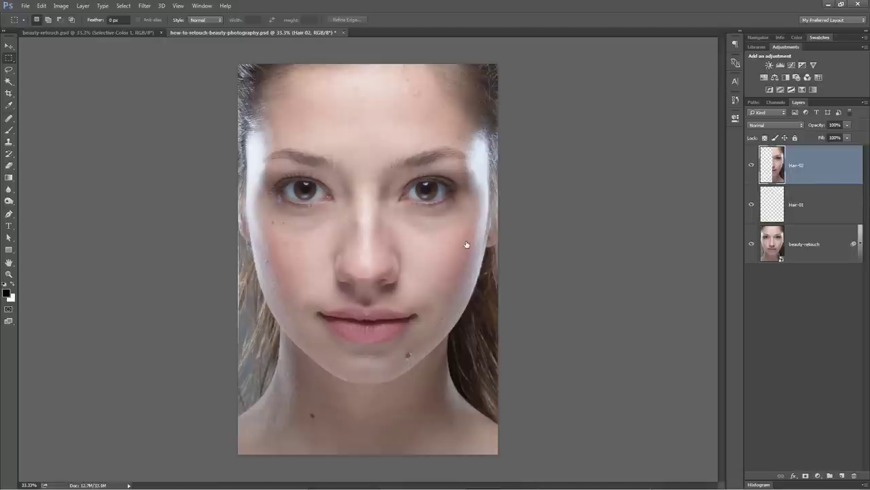
Flip the Hair-02 half-portrait horizontally with Free Transform and place it over the left half of the photo, aligned at the face's centre.
{"action": "key", "text": "ctrl+t"}
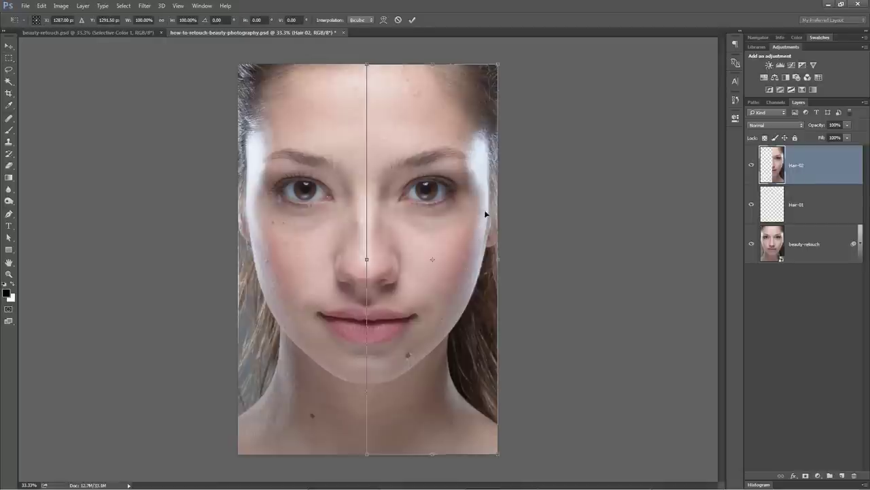
{"action": "right_click", "coordinate": [440, 212]}
{"action": "left_click", "coordinate": [468, 346]}
{"action": "left_click_drag", "start_coordinate": [467, 285], "coordinate": [336, 285]}
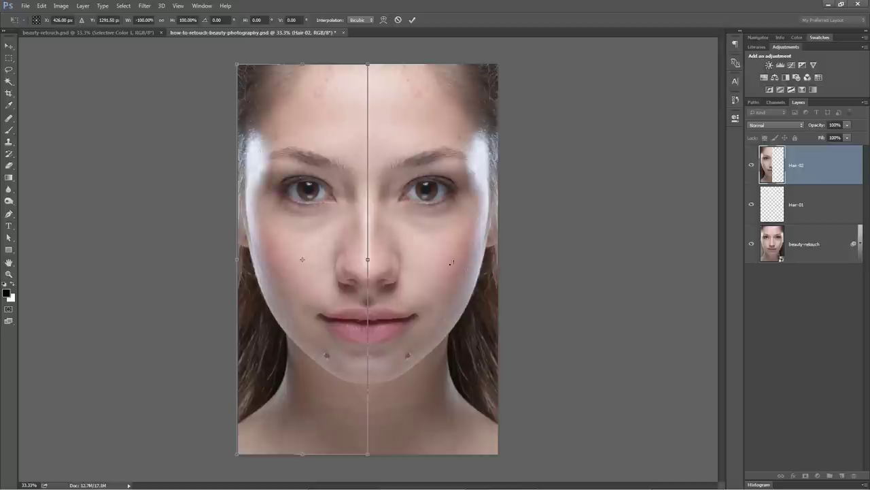
{"action": "left_click", "coordinate": [412, 20]}
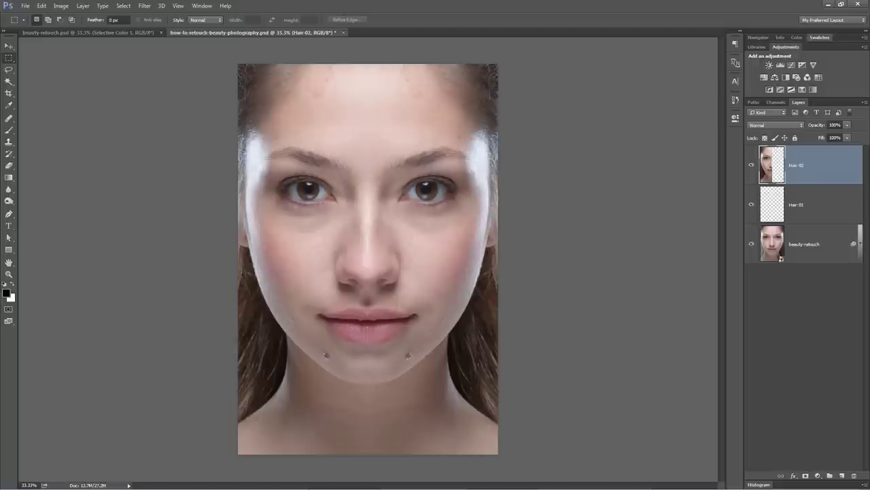
Compare the portrait with and without the mirrored Hair-02 half and add a black mask that hides the layer.
{"action": "left_click", "coordinate": [752, 165]}
{"action": "left_click", "coordinate": [751, 165]}
{"action": "left_click", "coordinate": [751, 165]}
{"action": "left_click", "coordinate": [752, 165]}
{"action": "left_click", "coordinate": [806, 478], "text": "alt"}
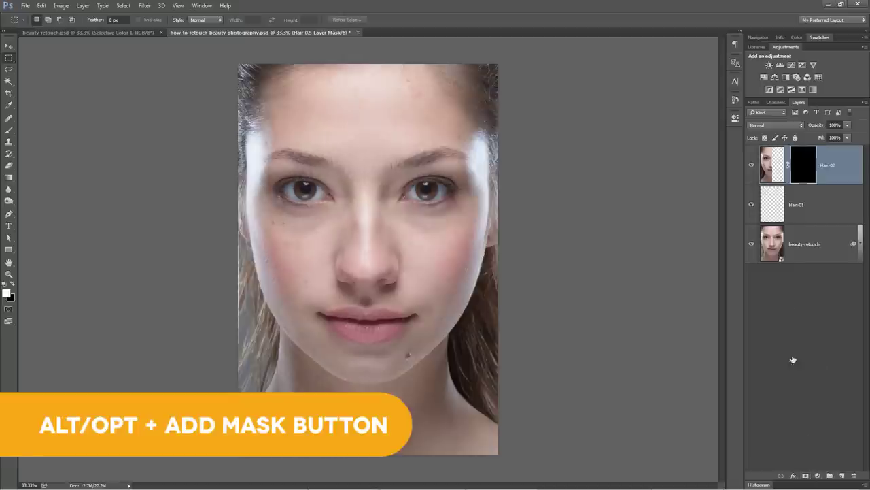
Paint white on the Hair-02 mask with the Brush to reveal the mirrored dark hair beside the neck on the photo's left.
{"action": "key", "text": "z"}
{"action": "left_click", "coordinate": [264, 364]}
{"action": "left_click", "coordinate": [264, 363]}
{"action": "left_click_drag", "start_coordinate": [264, 363], "coordinate": [348, 329]}
{"action": "left_click_drag", "start_coordinate": [297, 107], "coordinate": [311, 213]}
{"action": "left_click_drag", "start_coordinate": [338, 384], "coordinate": [283, 210]}
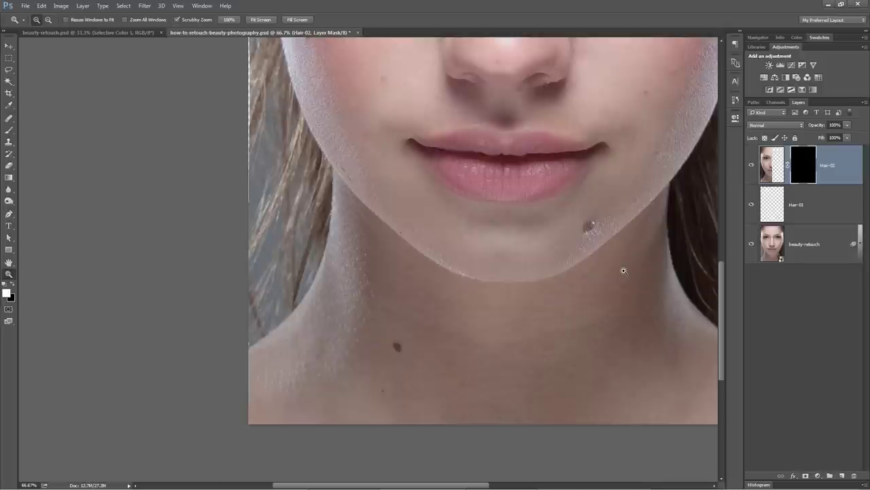
{"action": "key", "text": "b"}
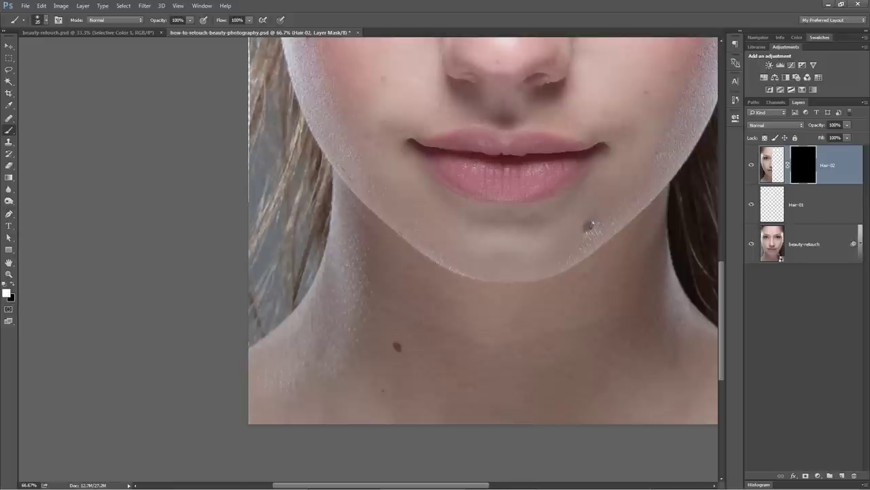
{"action": "key", "text": "bracketright"}
{"action": "mouse_move", "coordinate": [269, 291]}
{"action": "left_mouse_down"}
{"action": "mouse_move", "coordinate": [245, 266]}
{"action": "mouse_move", "coordinate": [261, 208]}
{"action": "mouse_move", "coordinate": [258, 315]}
{"action": "left_mouse_up"}
{"action": "mouse_move", "coordinate": [257, 247]}
{"action": "left_mouse_down"}
{"action": "mouse_move", "coordinate": [231, 167]}
{"action": "mouse_move", "coordinate": [236, 200]}
{"action": "mouse_move", "coordinate": [250, 128]}
{"action": "mouse_move", "coordinate": [277, 210]}
{"action": "mouse_move", "coordinate": [268, 415]}
{"action": "mouse_move", "coordinate": [328, 299]}
{"action": "left_mouse_up"}
Refine the Hair-02 mask along the jaw and neck with smaller brush sizes, alternating between black and white.
{"action": "key", "text": "bracketleft"}
{"action": "key", "text": "bracketleft"}
{"action": "key", "text": "bracketleft"}
{"action": "key", "text": "bracketleft"}
{"action": "key", "text": "bracketleft"}
{"action": "key", "text": "bracketleft"}
{"action": "key", "text": "bracketleft"}
{"action": "key", "text": "bracketright"}
{"action": "key", "text": "bracketright"}
{"action": "key", "text": "bracketright"}
{"action": "key", "text": "bracketright"}
{"action": "key", "text": "bracketright"}
{"action": "key", "text": "x"}
{"action": "left_click_drag", "start_coordinate": [398, 170], "coordinate": [409, 320]}
{"action": "left_click_drag", "start_coordinate": [369, 199], "coordinate": [391, 294]}
{"action": "key", "text": "x"}
{"action": "left_click_drag", "start_coordinate": [319, 114], "coordinate": [333, 194]}
Unlink Hair-02 from its mask and adjust the fit of the mirrored hair slightly with Free Transform.
{"action": "left_click", "coordinate": [788, 165]}
{"action": "left_click", "coordinate": [772, 165]}
{"action": "key", "text": "v"}
{"action": "key", "text": "ctrl+minus"}
{"action": "key", "text": "ctrl+minus"}
{"action": "key", "text": "ctrl+t"}
{"action": "left_click_drag", "start_coordinate": [265, 469], "coordinate": [250, 466]}
{"action": "key", "text": "Return"}
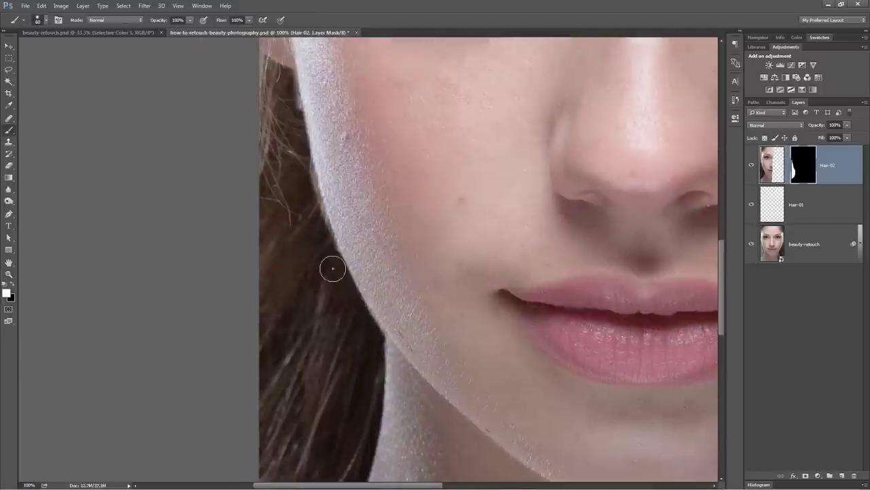
{"action": "scroll", "coordinate": [328, 204], "scroll_direction": "up", "scroll_amount": 3}
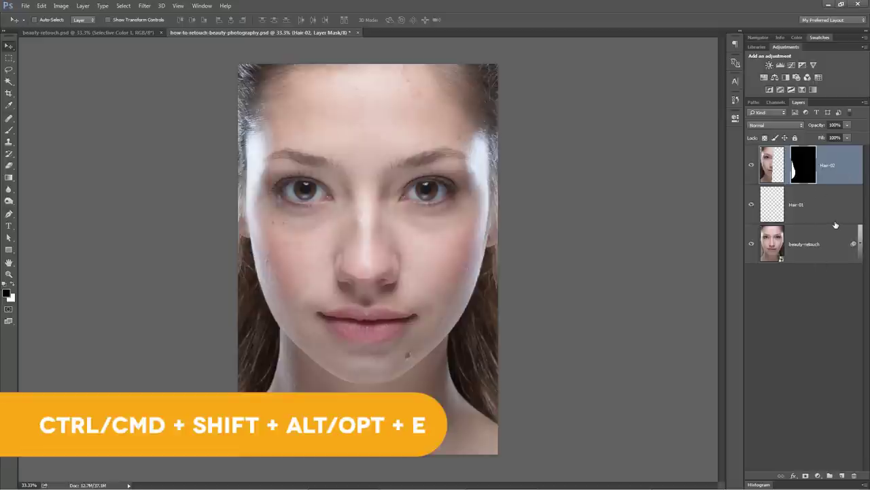
Stamp all visible layers into a new merged layer, duplicate it, and name the copy hi.
{"action": "key", "text": "ctrl+shift+alt+e"}
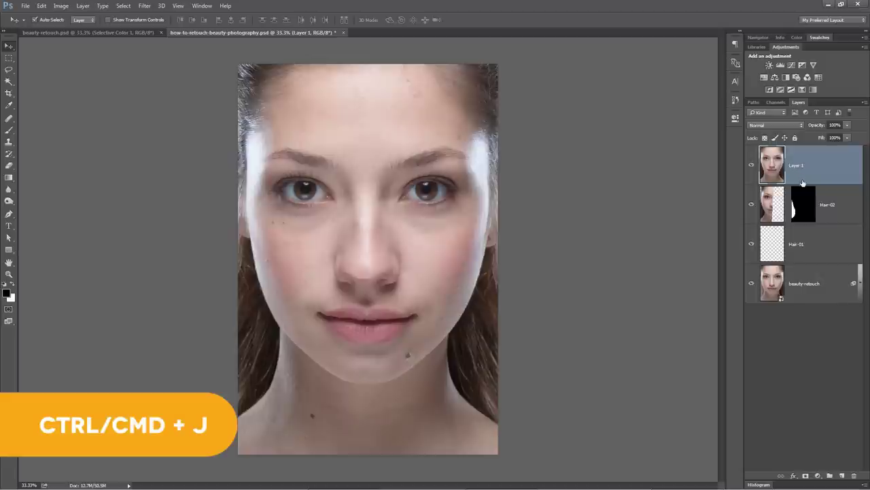
{"action": "key", "text": "ctrl+j"}
{"action": "double_click", "coordinate": [804, 166]}
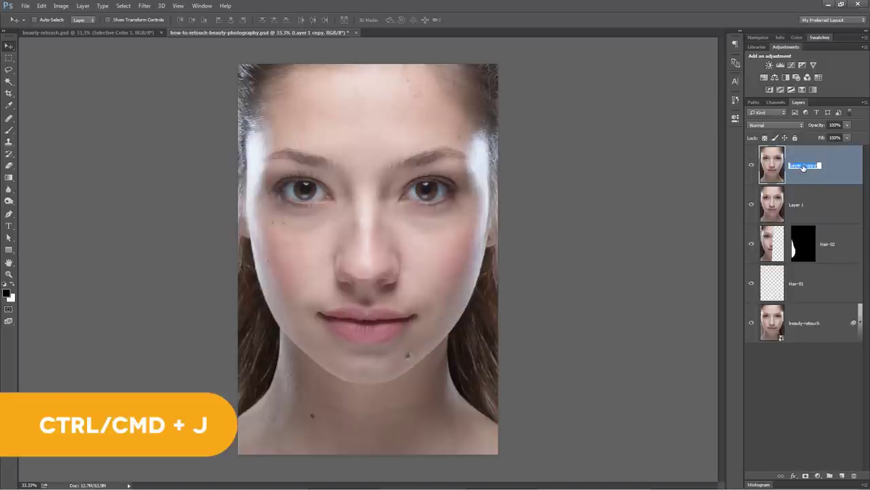
{"action": "type", "text": "hi"}
{"action": "key", "text": "Return"}
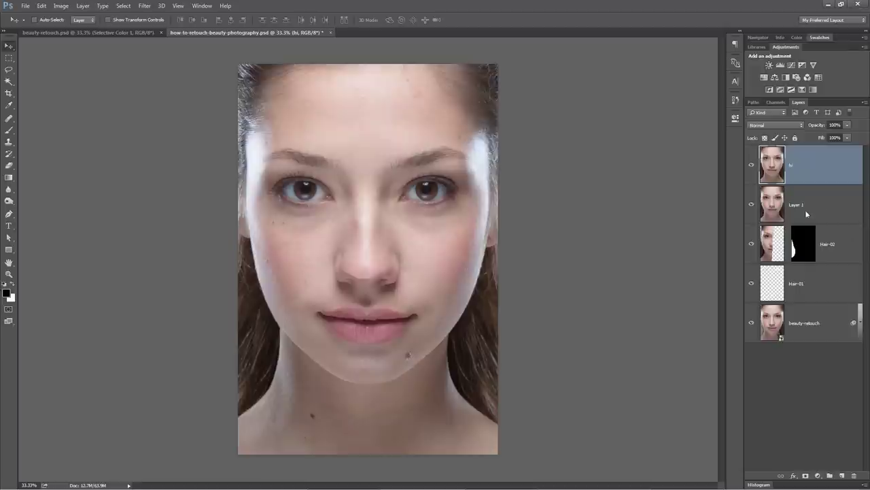
Rename the merged layer below hi as lo and hide the hi layer.
{"action": "double_click", "coordinate": [797, 205]}
{"action": "type", "text": "lo"}
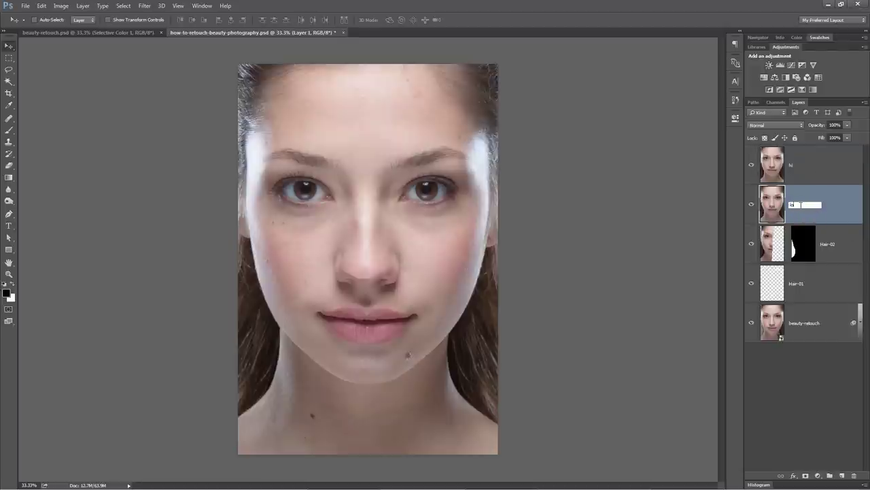
{"action": "key", "text": "Return"}
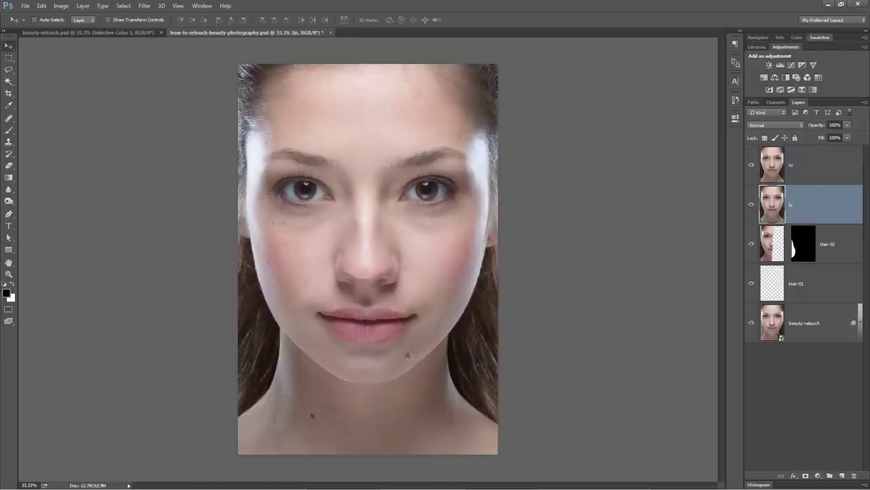
{"action": "left_click", "coordinate": [750, 166]}
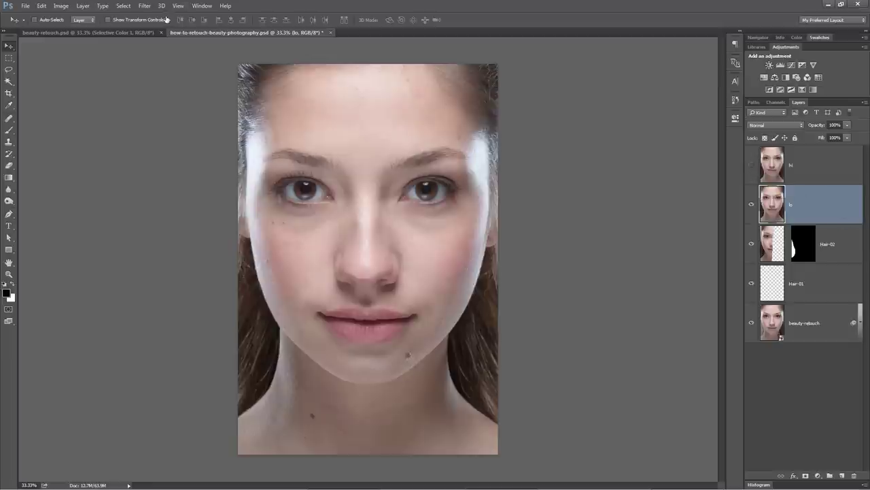
Blur the lo layer with a Gaussian Blur of 10 pixels radius.
{"action": "left_click", "coordinate": [144, 5]}
{"action": "mouse_move", "coordinate": [167, 106]}
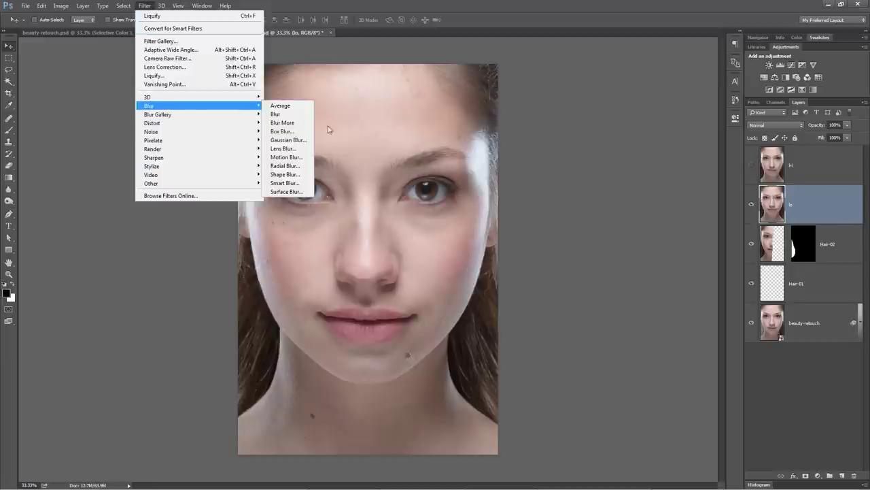
{"action": "left_click", "coordinate": [288, 139]}
{"action": "type", "text": "10"}
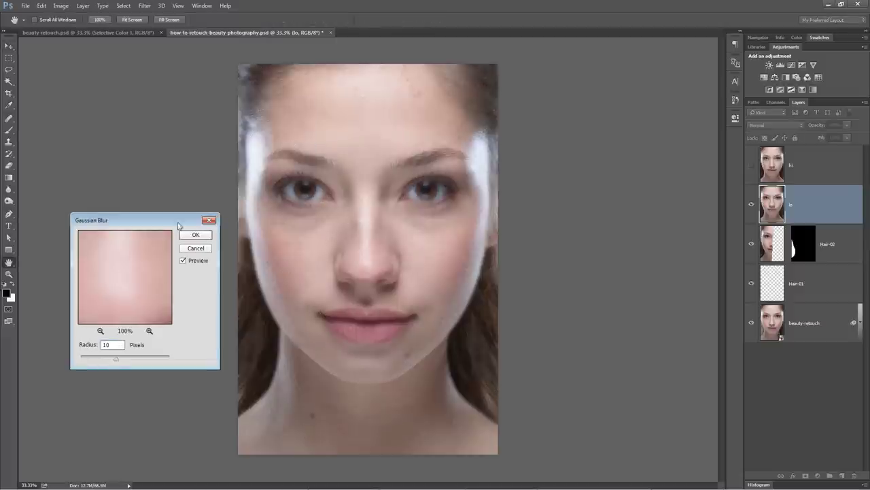
{"action": "left_click_drag", "start_coordinate": [177, 220], "coordinate": [183, 209]}
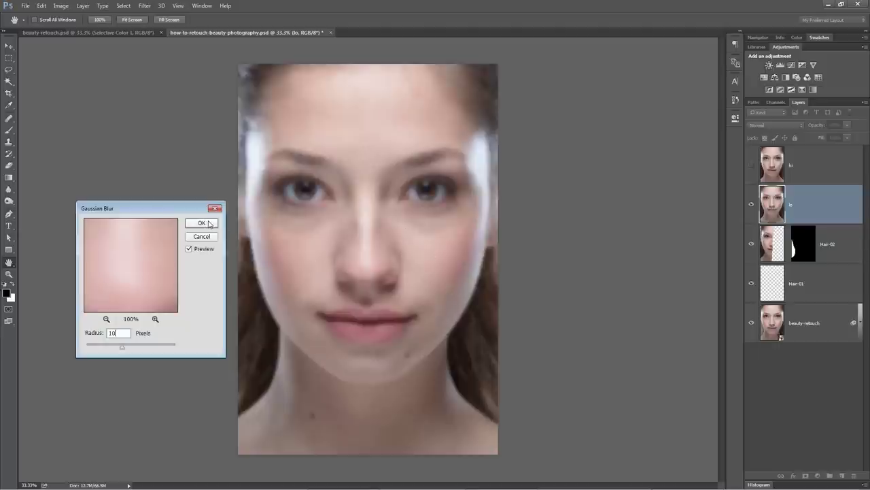
{"action": "left_click", "coordinate": [202, 223]}
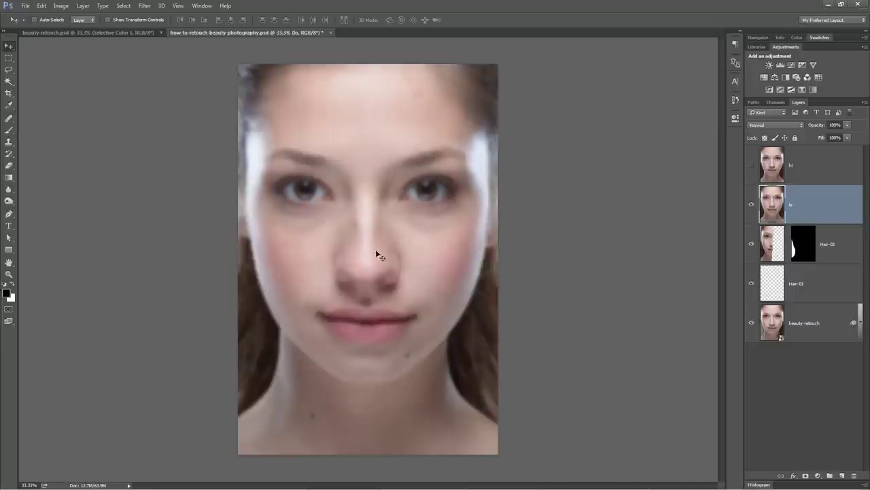
Show and select the hi layer, and start Apply Image with the lo layer as its source.
{"action": "left_click", "coordinate": [751, 169]}
{"action": "left_click", "coordinate": [801, 170]}
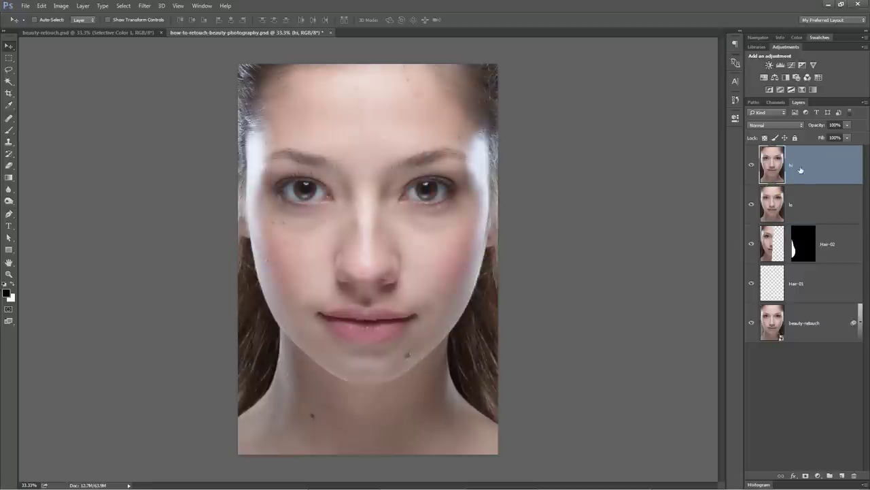
{"action": "left_click", "coordinate": [60, 6]}
{"action": "left_click", "coordinate": [113, 136]}
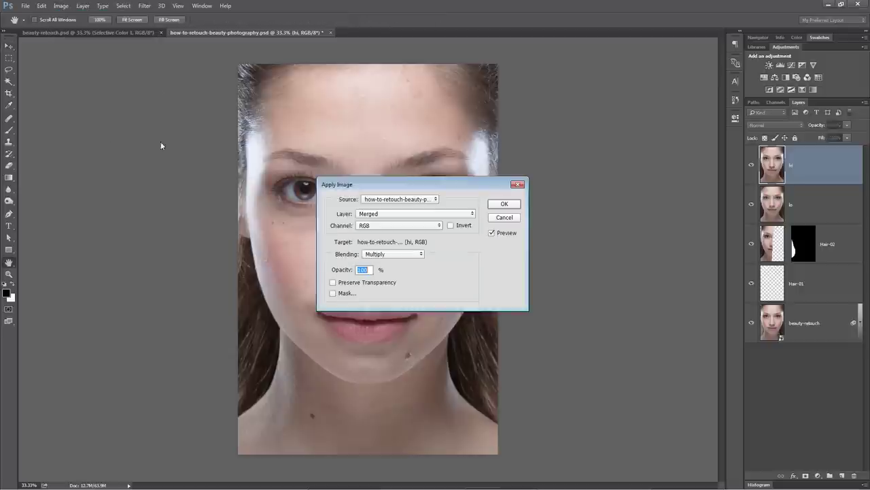
{"action": "mouse_move", "coordinate": [401, 190]}
{"action": "left_mouse_down"}
{"action": "mouse_move", "coordinate": [288, 172]}
{"action": "mouse_move", "coordinate": [322, 175]}
{"action": "left_mouse_up"}
{"action": "left_click", "coordinate": [293, 204]}
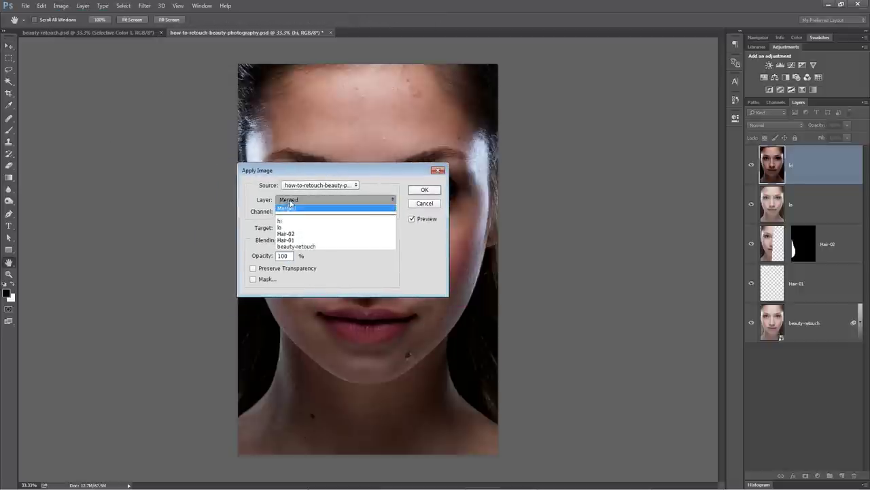
{"action": "left_click", "coordinate": [293, 228]}
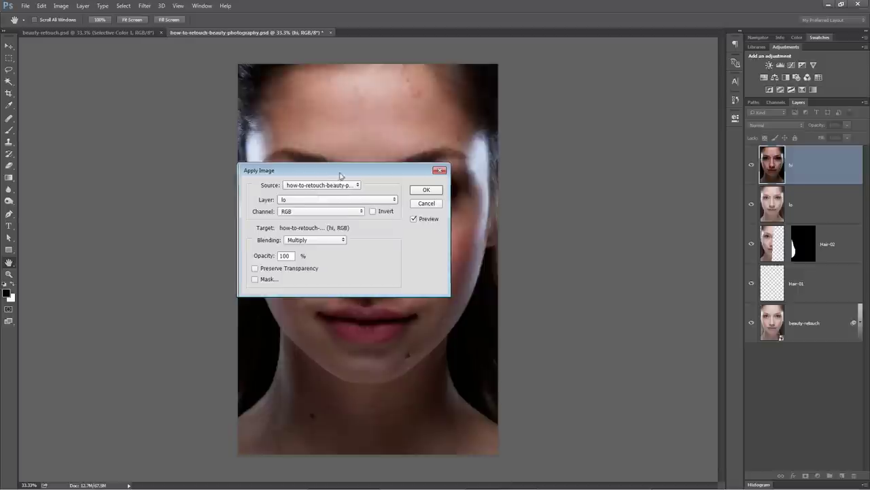
{"action": "left_click_drag", "start_coordinate": [340, 171], "coordinate": [346, 183]}
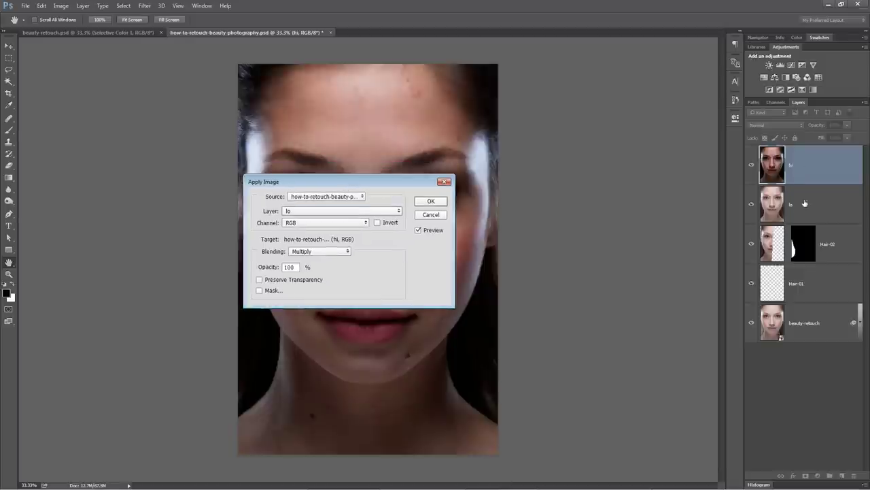
Set the Apply Image blending to Subtract with scale 2 and offset 128, and apply it to the hi layer.
{"action": "left_click", "coordinate": [317, 252]}
{"action": "left_click", "coordinate": [306, 406]}
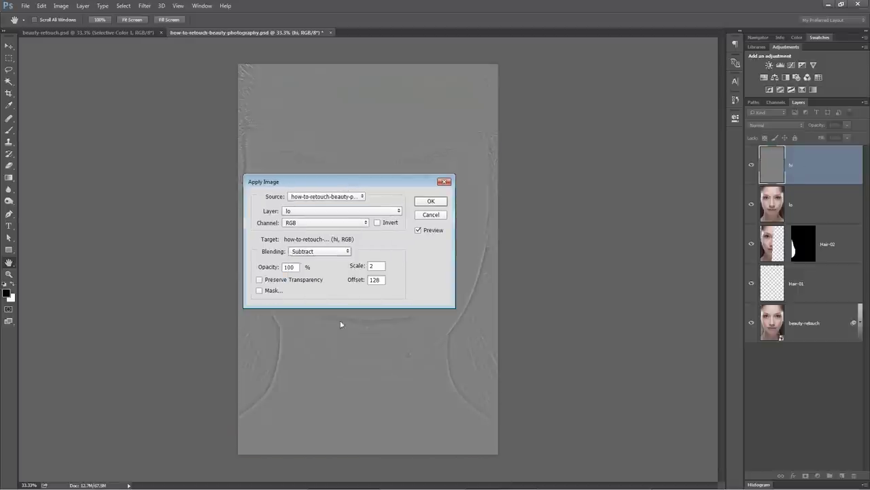
{"action": "left_click_drag", "start_coordinate": [378, 185], "coordinate": [232, 164]}
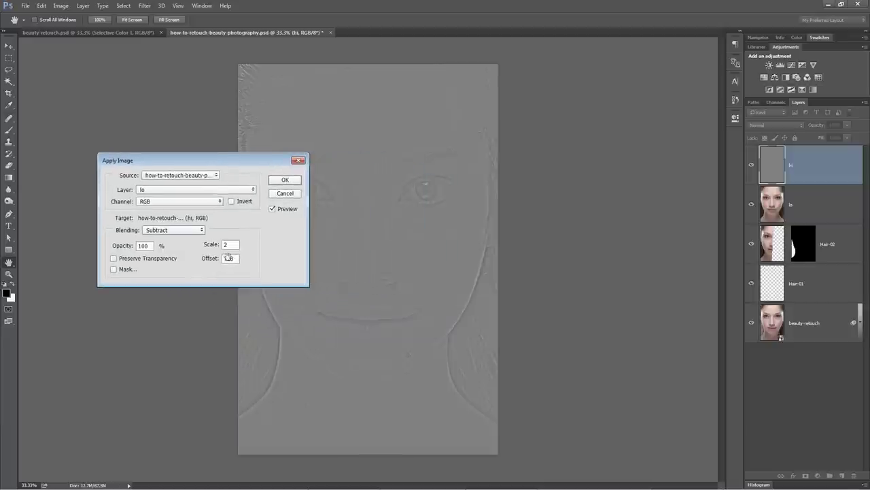
{"action": "left_click_drag", "start_coordinate": [235, 244], "coordinate": [214, 246]}
{"action": "left_click", "coordinate": [232, 245]}
{"action": "left_click", "coordinate": [236, 259]}
{"action": "double_click", "coordinate": [231, 259]}
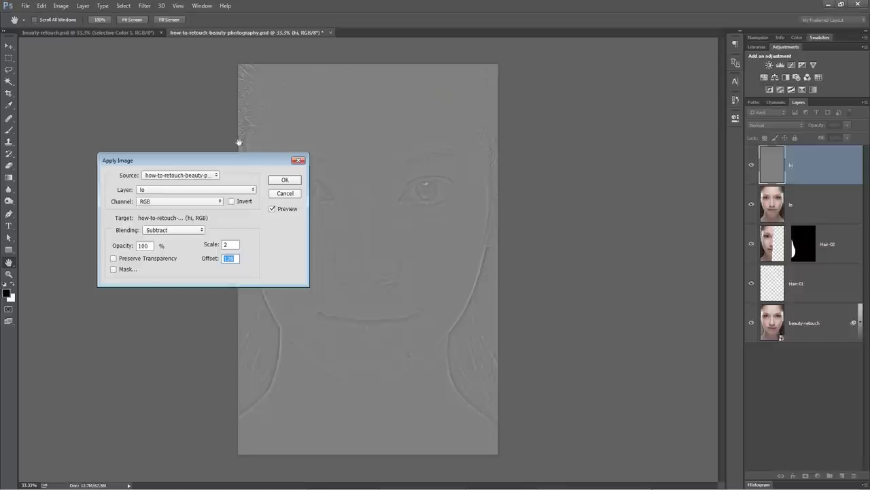
{"action": "left_click_drag", "start_coordinate": [248, 158], "coordinate": [184, 180]}
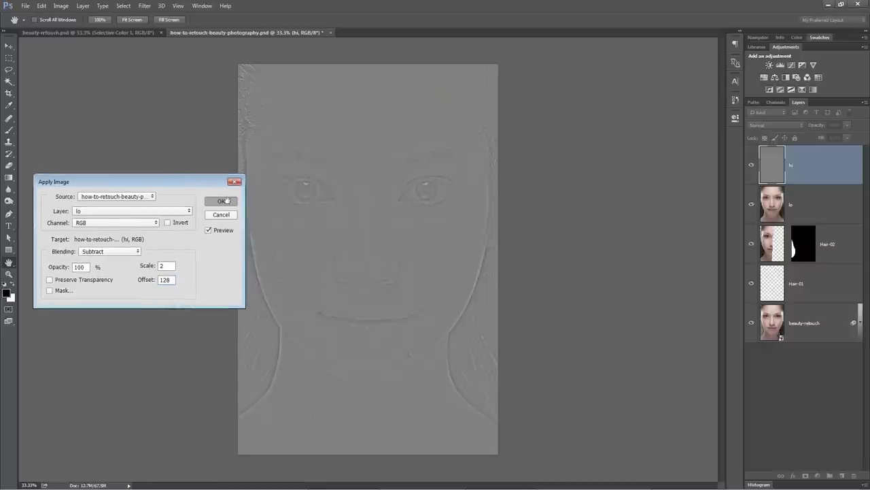
{"action": "left_click", "coordinate": [221, 202]}
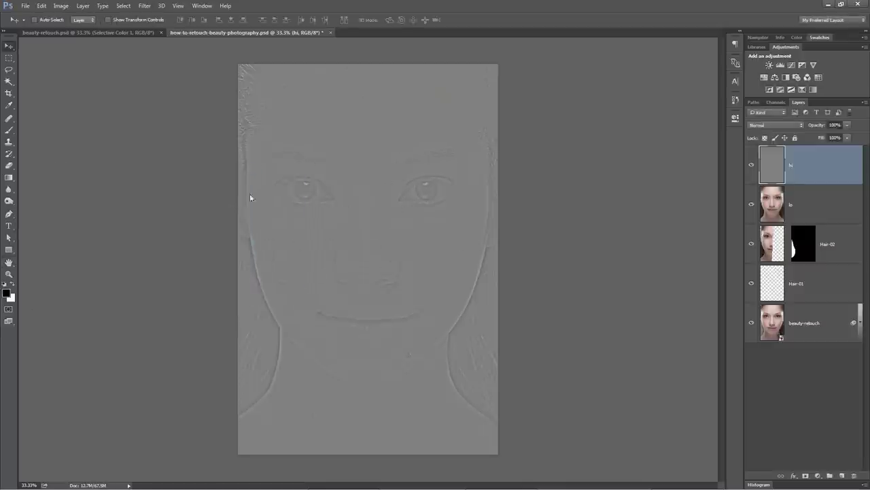
Set the hi layer's blend mode to Linear Light.
{"action": "left_click", "coordinate": [775, 126]}
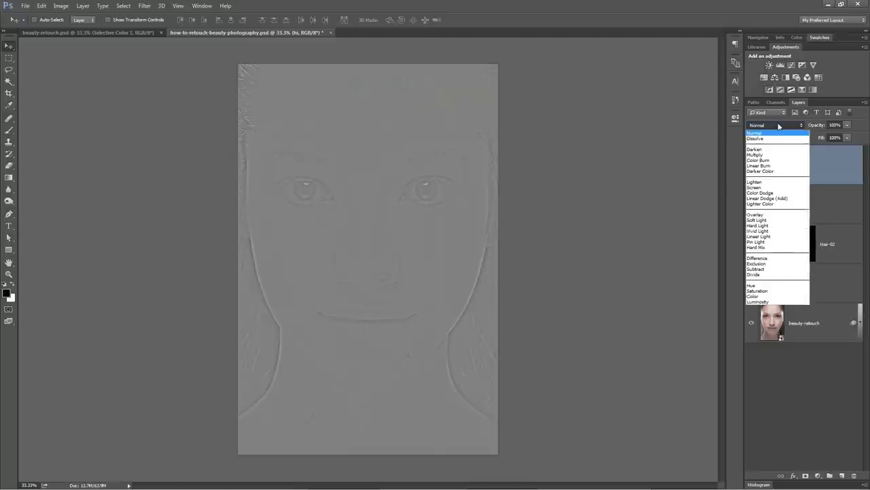
{"action": "left_click", "coordinate": [762, 236]}
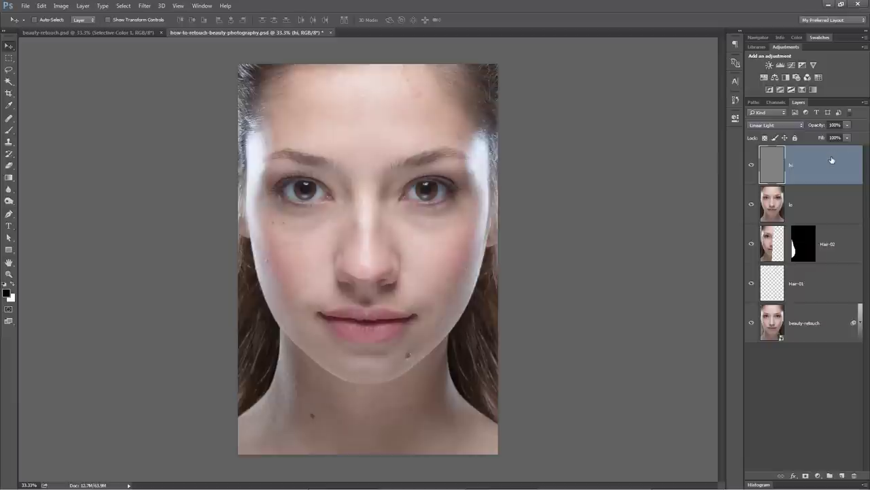
Examine the eye area with the hi layer hidden and shown, and make hi the active layer again.
{"action": "key", "text": "z"}
{"action": "left_click", "coordinate": [374, 197]}
{"action": "left_click_drag", "start_coordinate": [373, 189], "coordinate": [497, 208]}
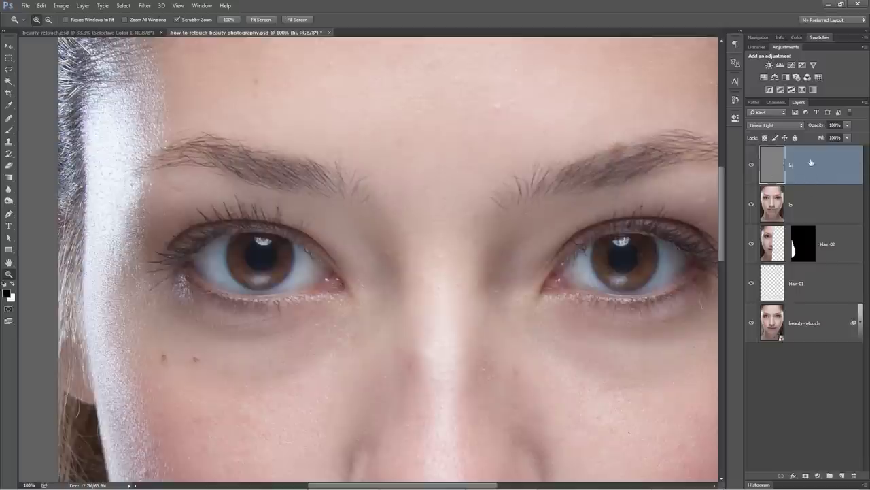
{"action": "left_click", "coordinate": [751, 165]}
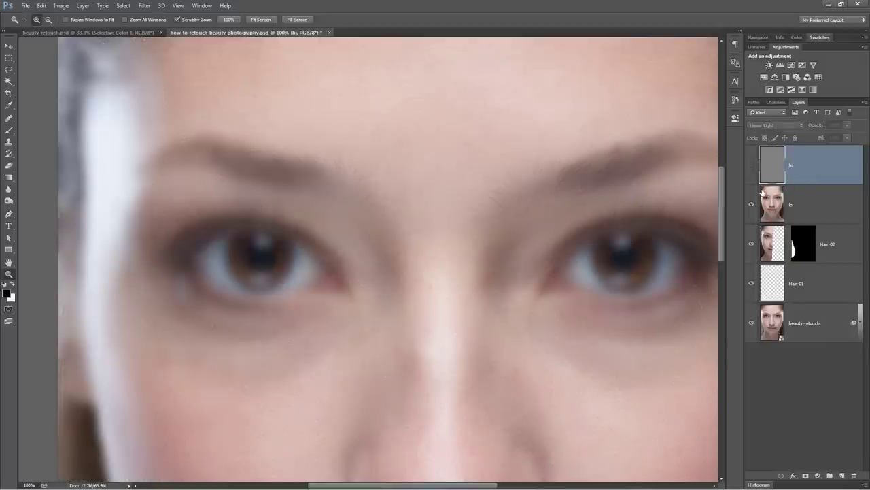
{"action": "left_click", "coordinate": [793, 206]}
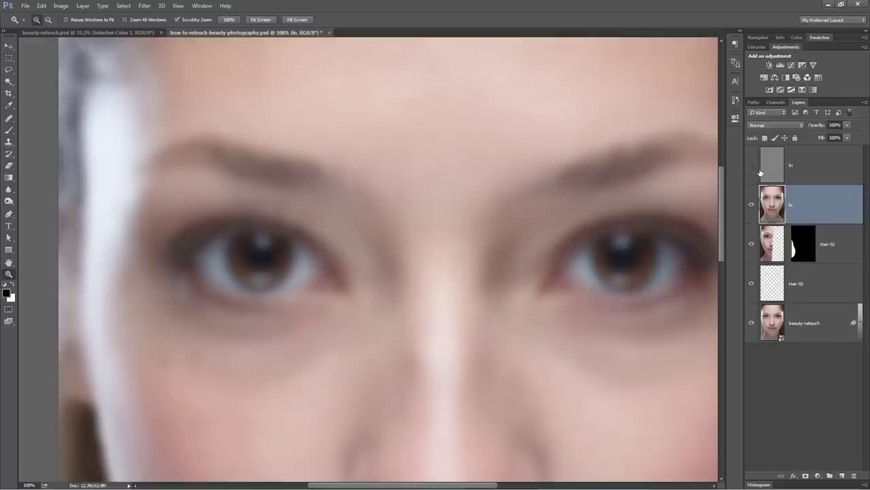
{"action": "left_click", "coordinate": [752, 166]}
{"action": "left_click", "coordinate": [775, 169]}
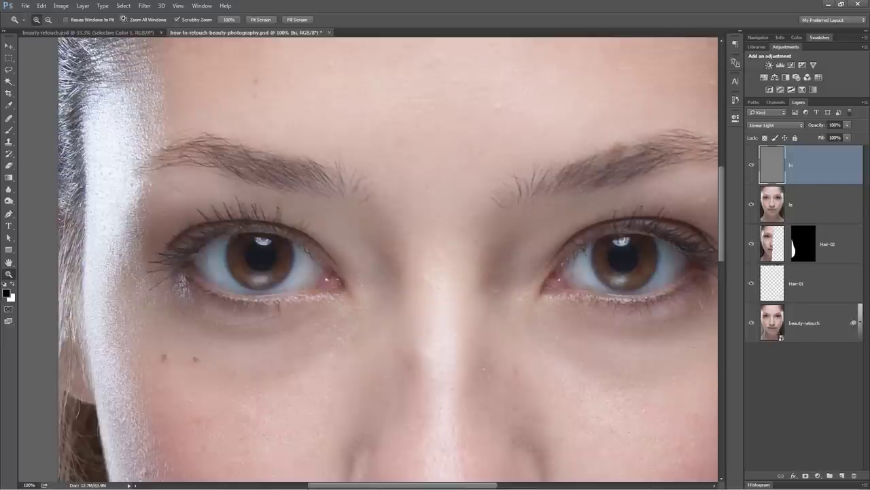
Apply Smart Sharpen to the hi layer with an amount of 75% and a radius of 1.0 px.
{"action": "left_click", "coordinate": [144, 6]}
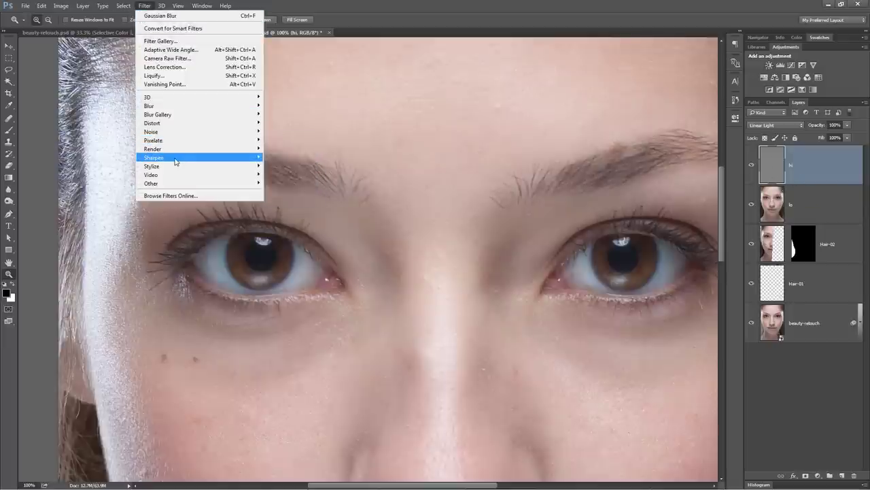
{"action": "mouse_move", "coordinate": [180, 158]}
{"action": "left_click", "coordinate": [290, 191]}
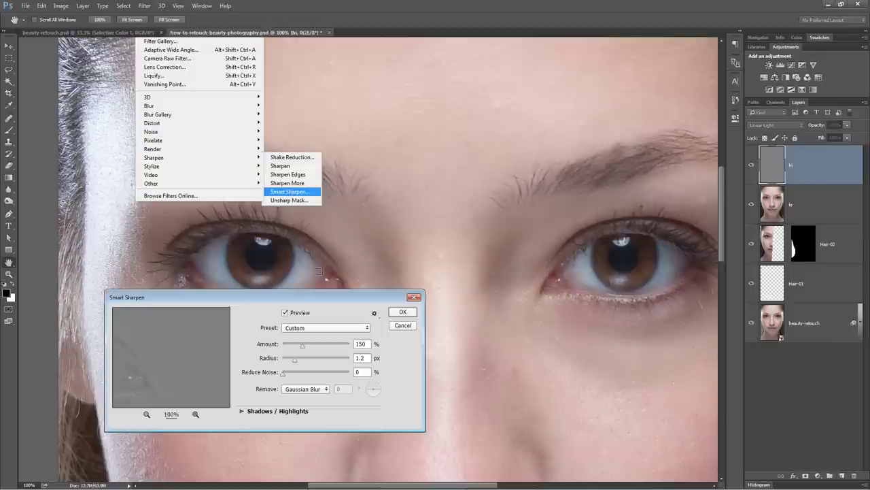
{"action": "left_click_drag", "start_coordinate": [258, 297], "coordinate": [367, 256]}
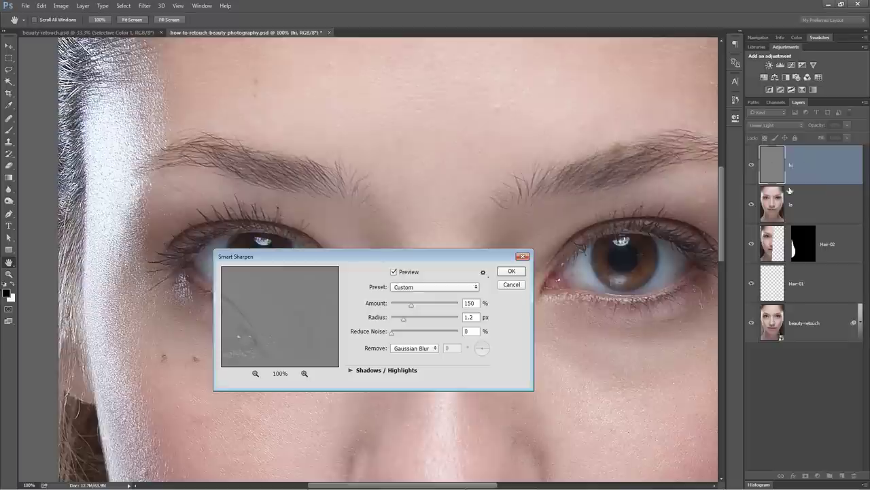
{"action": "left_click_drag", "start_coordinate": [416, 258], "coordinate": [515, 208]}
{"action": "double_click", "coordinate": [548, 252]}
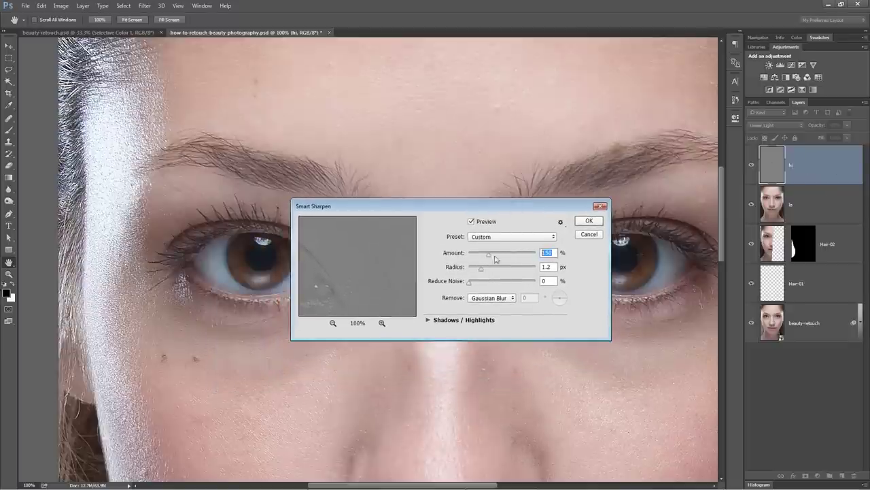
{"action": "type", "text": "7"}
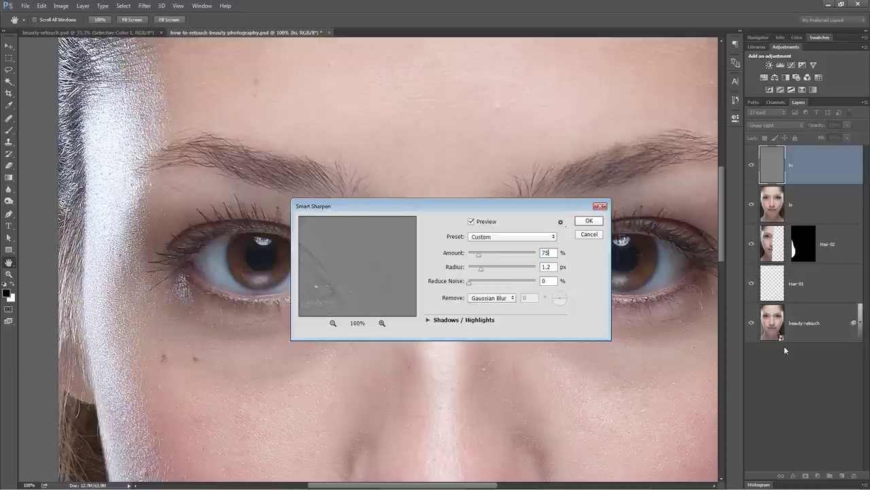
{"action": "type", "text": "5"}
{"action": "key", "text": "Tab"}
{"action": "type", "text": "1.0"}
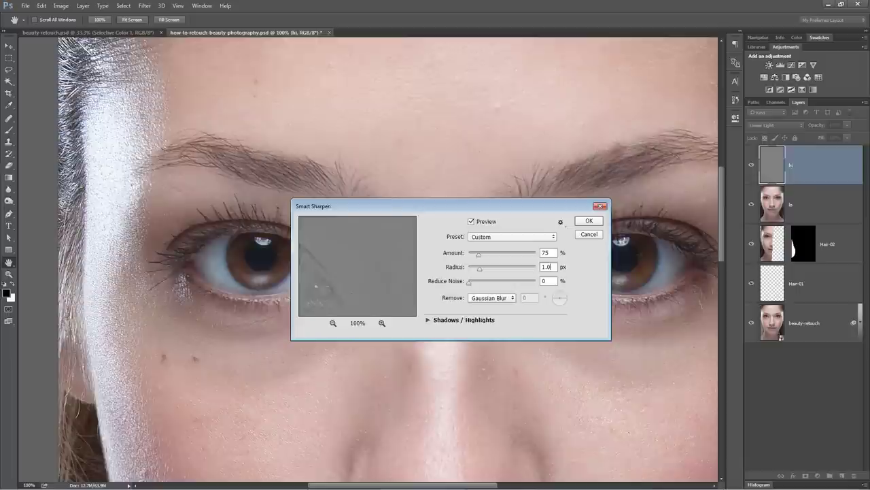
{"action": "left_click", "coordinate": [589, 222]}
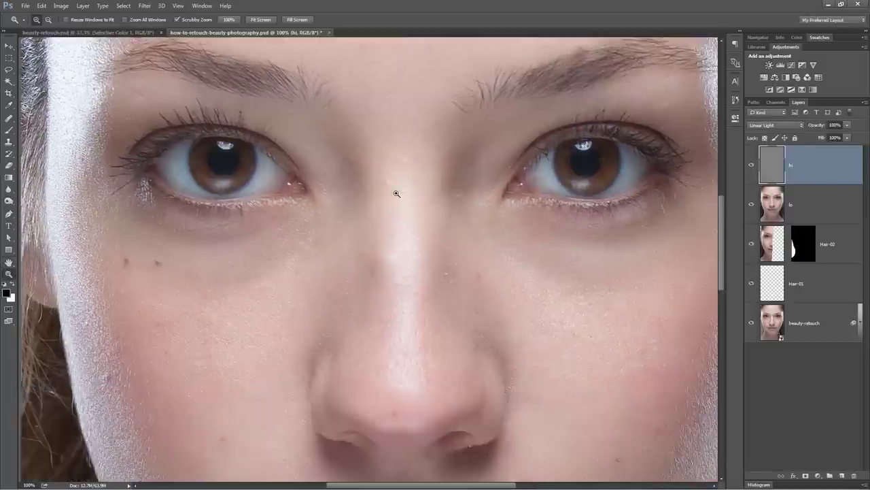
Examine the sharpened skin texture across the cheeks, nose, mouth and forehead, ending with the whole portrait in view.
{"action": "left_click_drag", "start_coordinate": [446, 268], "coordinate": [388, 168]}
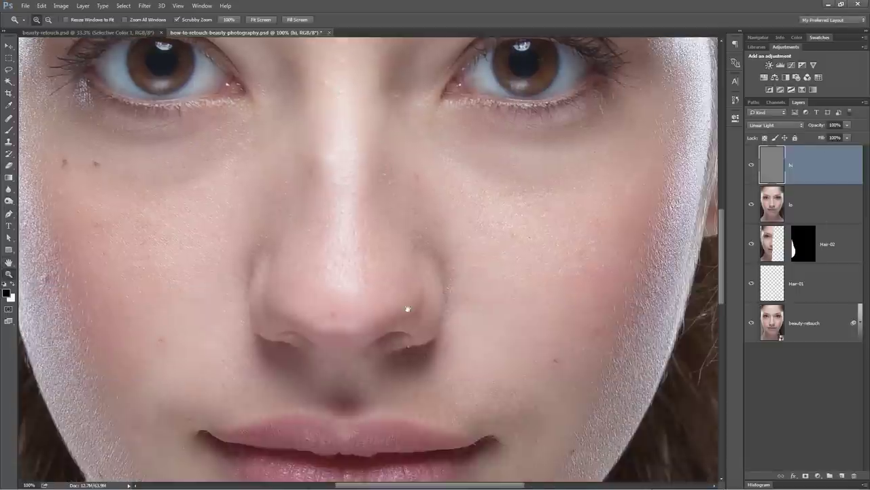
{"action": "left_click_drag", "start_coordinate": [408, 308], "coordinate": [398, 125]}
{"action": "left_click_drag", "start_coordinate": [438, 89], "coordinate": [467, 361]}
{"action": "left_click_drag", "start_coordinate": [440, 229], "coordinate": [410, 453]}
{"action": "left_click_drag", "start_coordinate": [427, 313], "coordinate": [492, 319]}
{"action": "key", "text": "v"}
{"action": "left_click_drag", "start_coordinate": [468, 213], "coordinate": [483, 166]}
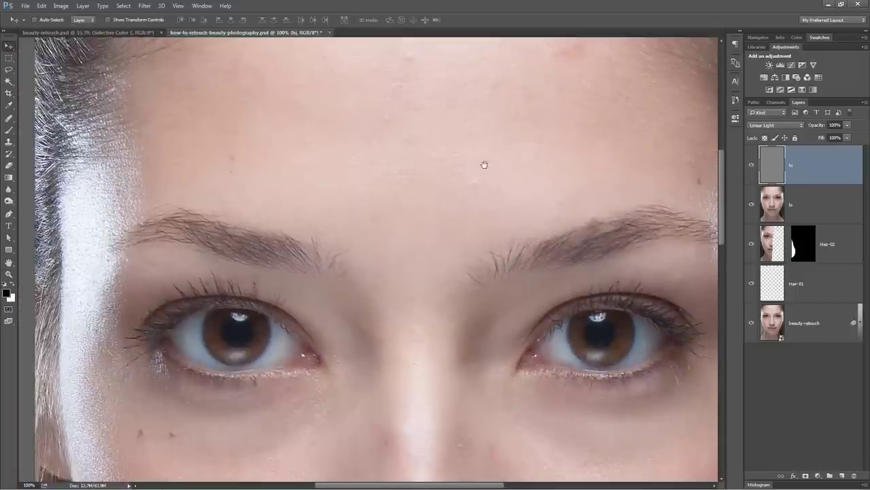
{"action": "key", "text": "ctrl+minus"}
{"action": "key", "text": "ctrl+minus"}
{"action": "key", "text": "ctrl+minus"}
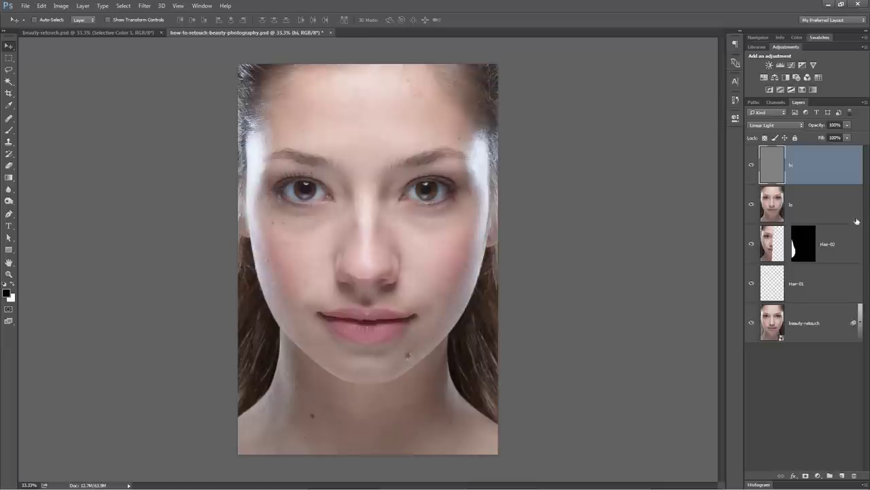
Add a new layer between the hi and lo layers and name it Smoothing.
{"action": "left_click", "coordinate": [817, 211]}
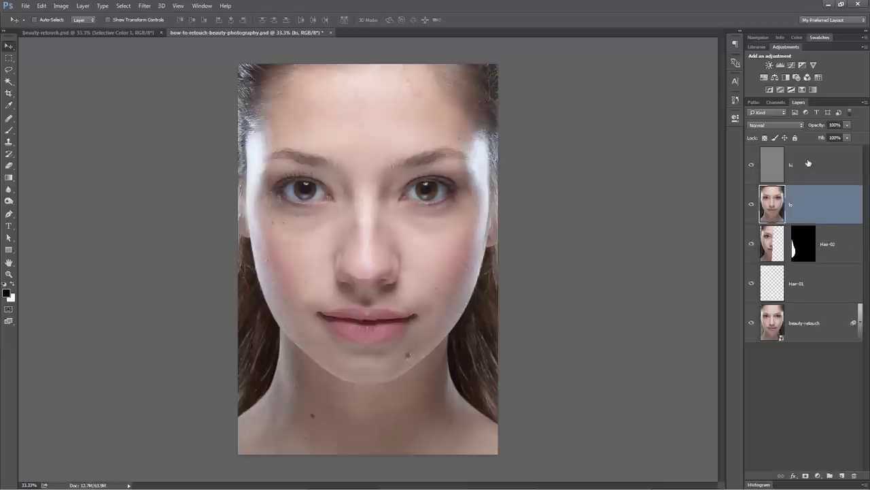
{"action": "left_click", "coordinate": [812, 168]}
{"action": "left_click", "coordinate": [807, 208]}
{"action": "left_click", "coordinate": [842, 475]}
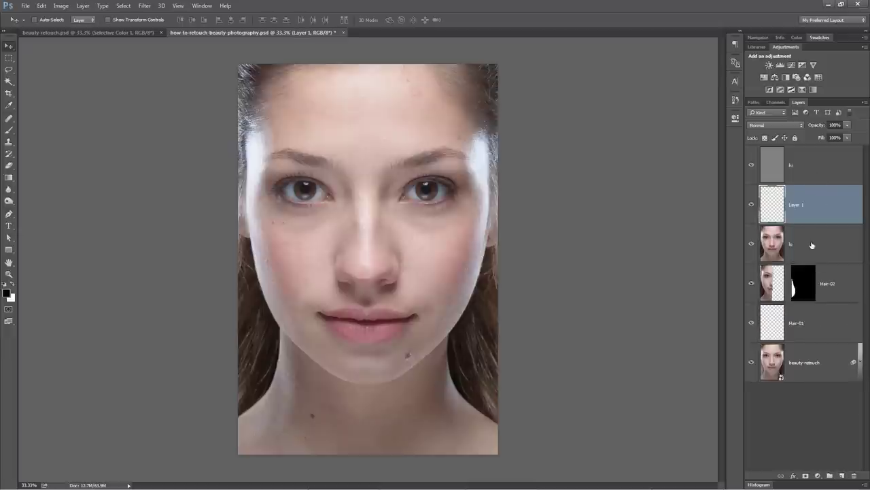
{"action": "double_click", "coordinate": [795, 205]}
{"action": "type", "text": "Smoothing"}
{"action": "key", "text": "Return"}
Set up a soft brush of about 312 px with 0% hardness and 11% opacity.
{"action": "left_click", "coordinate": [9, 129]}
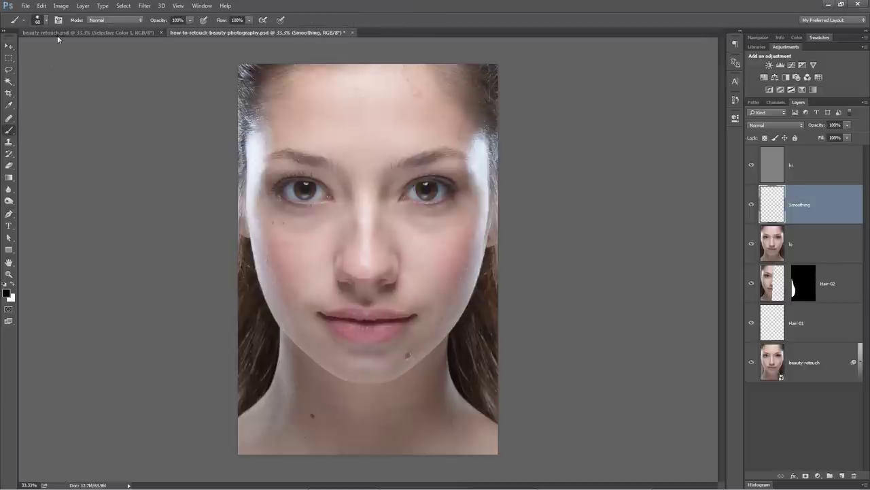
{"action": "right_click", "coordinate": [346, 180]}
{"action": "left_click_drag", "start_coordinate": [414, 225], "coordinate": [388, 225]}
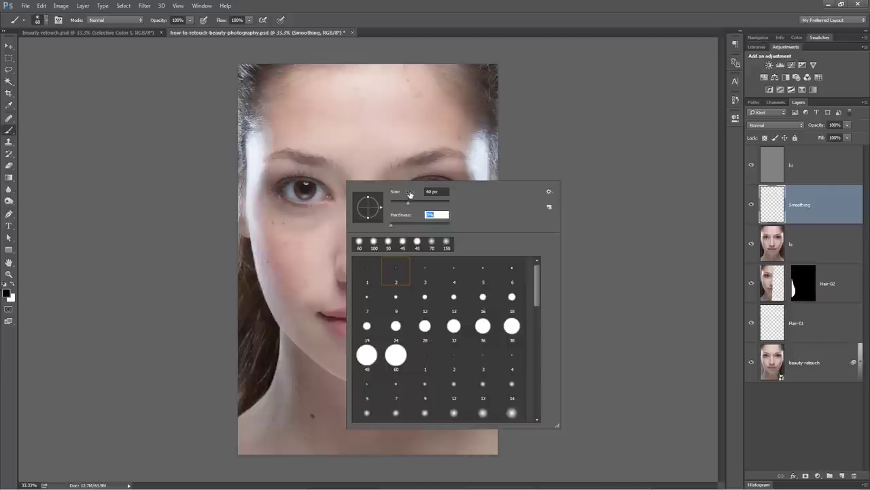
{"action": "left_click_drag", "start_coordinate": [410, 202], "coordinate": [440, 203]}
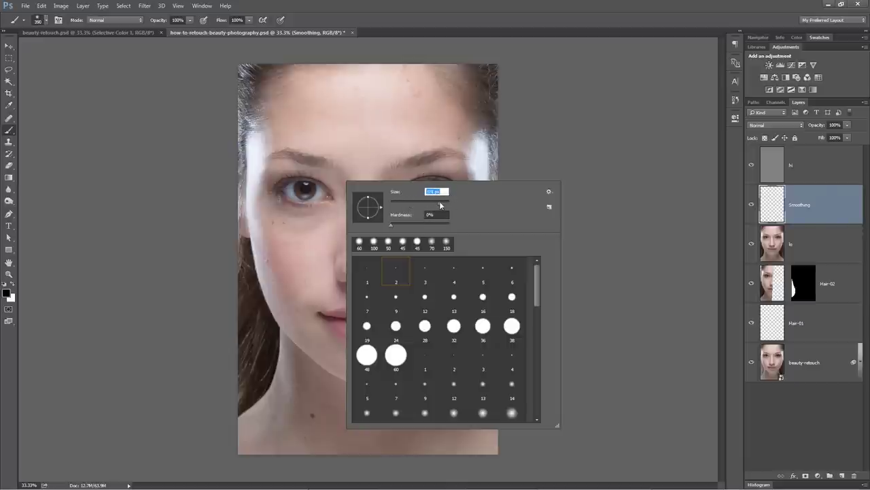
{"action": "left_click_drag", "start_coordinate": [439, 205], "coordinate": [435, 205]}
{"action": "key", "text": "Return"}
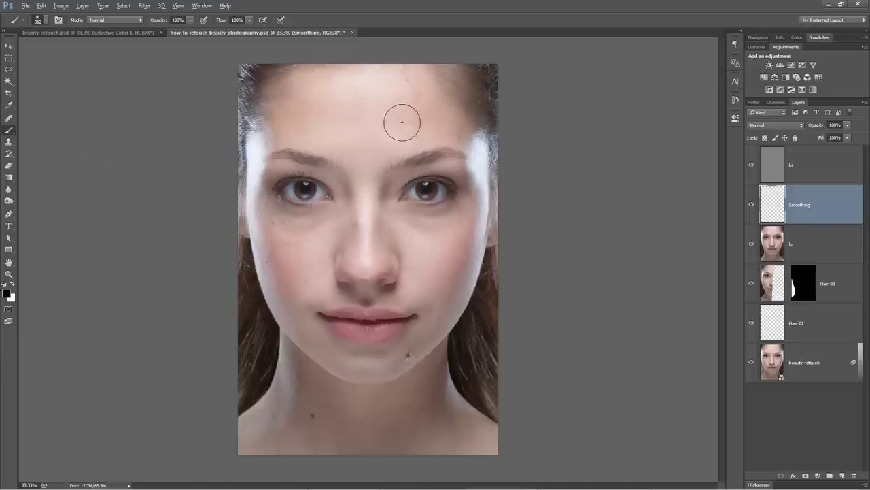
{"action": "left_click", "coordinate": [164, 23]}
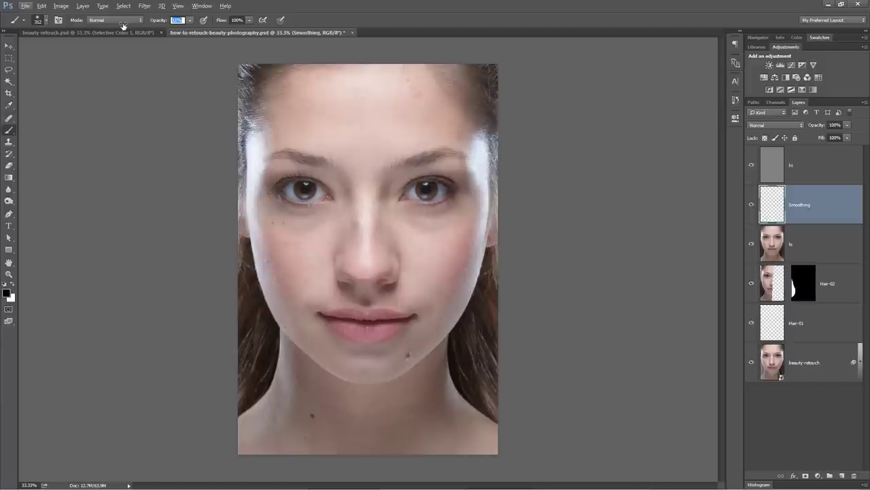
{"action": "type", "text": "11"}
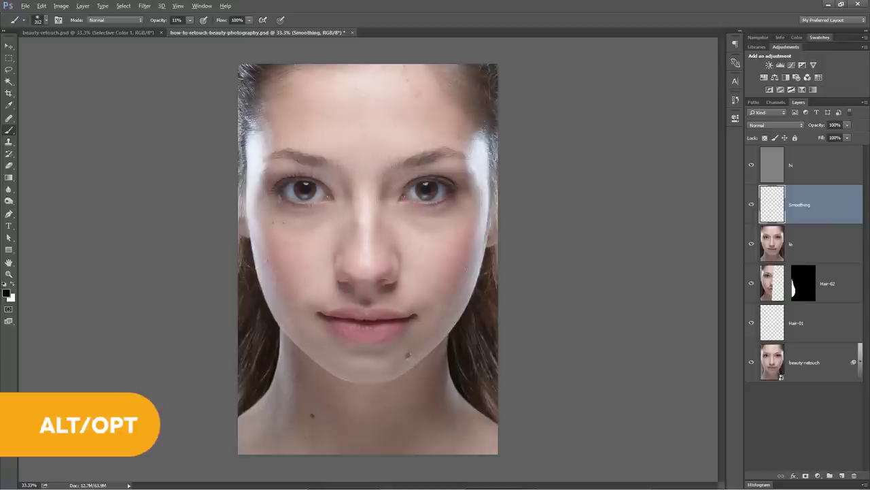
Sample the bright forehead skin tone, paint it over the reddish side of the forehead, and compare with the Smoothing layer hidden and shown.
{"action": "left_click", "coordinate": [369, 83], "text": "alt"}
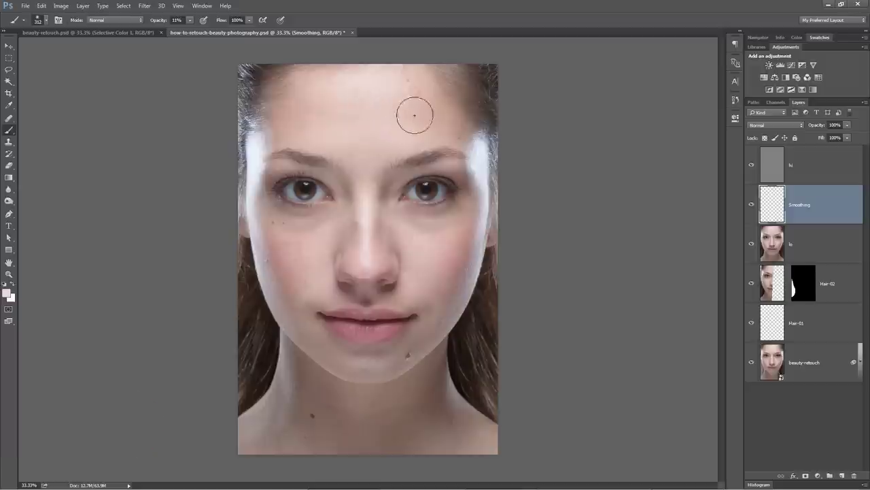
{"action": "mouse_move", "coordinate": [432, 106]}
{"action": "left_mouse_down"}
{"action": "mouse_move", "coordinate": [423, 107]}
{"action": "mouse_move", "coordinate": [435, 108]}
{"action": "left_mouse_up"}
{"action": "left_click", "coordinate": [752, 205]}
{"action": "left_click", "coordinate": [751, 205]}
{"action": "left_click", "coordinate": [751, 205]}
{"action": "left_click", "coordinate": [751, 205]}
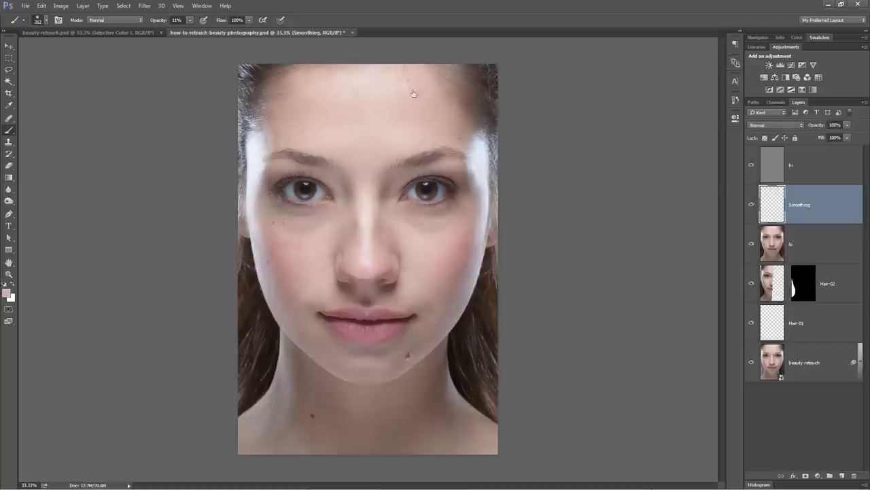
Blend both temples and the sides of the forehead with sampled skin tones, and compare with the Smoothing layer hidden and shown.
{"action": "left_click", "coordinate": [285, 113], "text": "alt"}
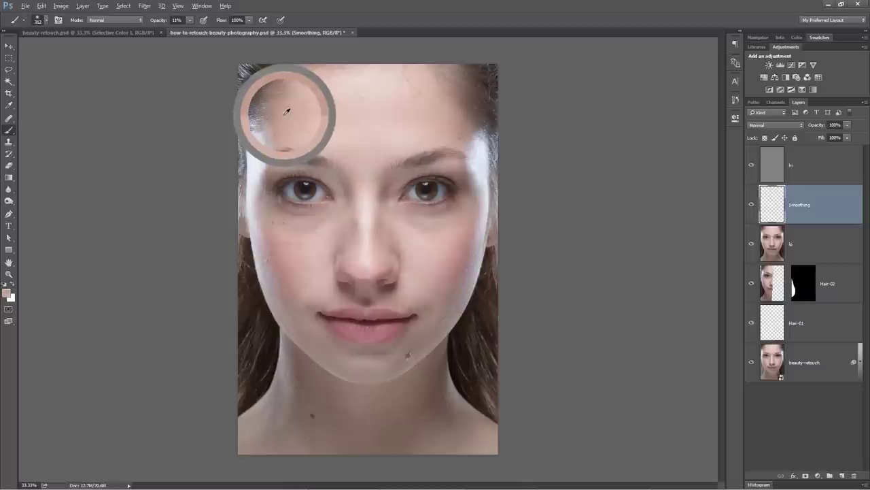
{"action": "left_click", "coordinate": [288, 112], "text": "alt"}
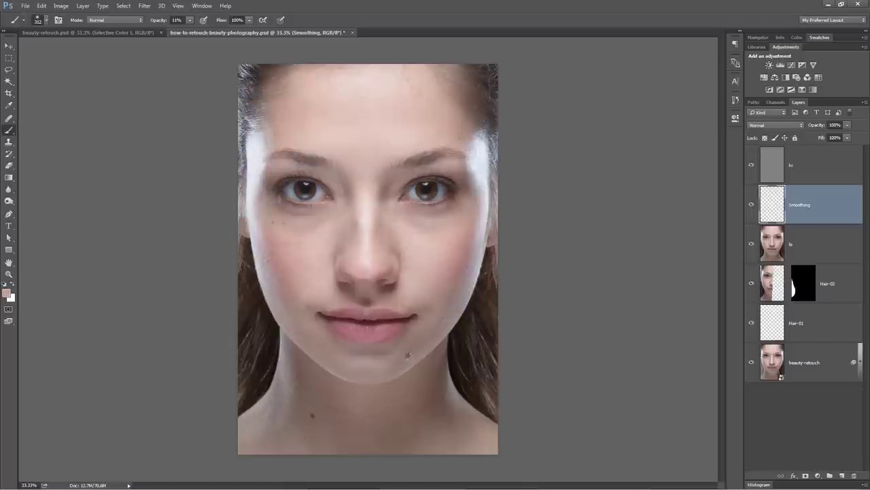
{"action": "left_click", "coordinate": [257, 150], "text": "alt"}
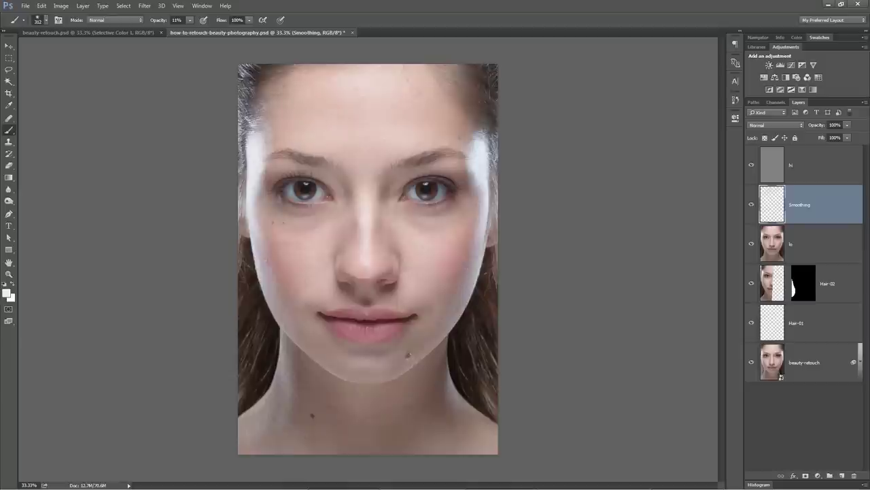
{"action": "left_click", "coordinate": [456, 129], "text": "alt"}
{"action": "left_click", "coordinate": [480, 155], "text": "alt"}
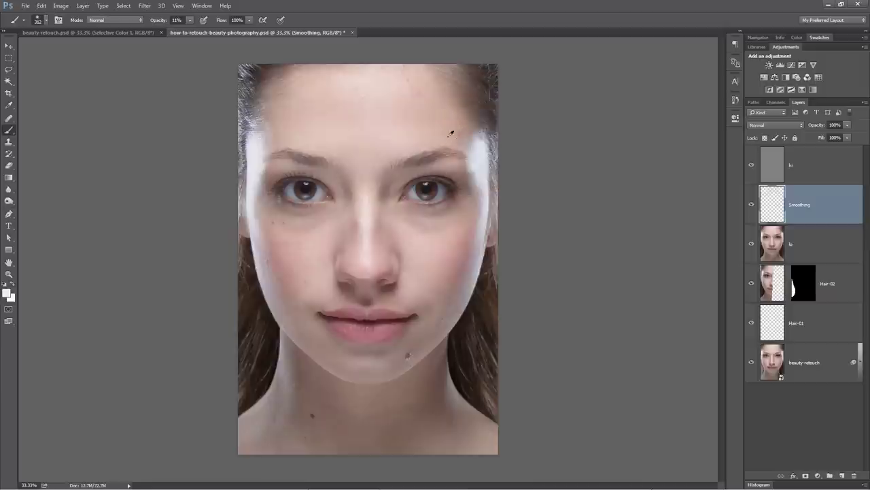
{"action": "left_click_drag", "start_coordinate": [458, 120], "coordinate": [479, 95]}
{"action": "key", "text": "ctrl+z"}
{"action": "left_click", "coordinate": [469, 127]}
{"action": "left_click", "coordinate": [751, 205]}
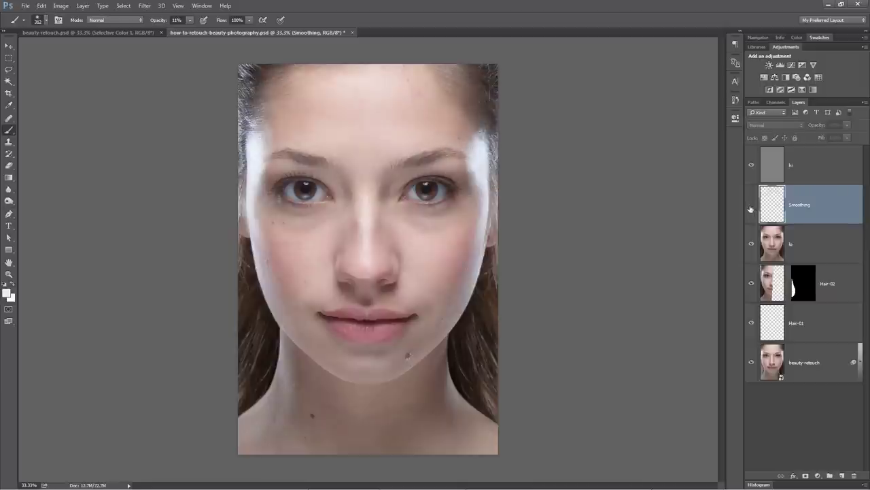
{"action": "left_click", "coordinate": [751, 205]}
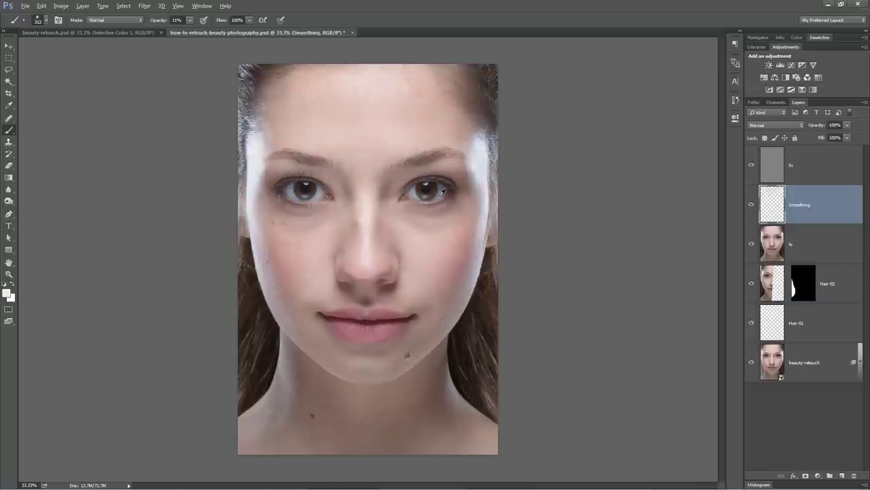
Even out the skin around the eye, cheek and mouth using sampled tones and a 250 px brush.
{"action": "left_click", "coordinate": [426, 243]}
{"action": "left_click_drag", "start_coordinate": [416, 172], "coordinate": [452, 180]}
{"action": "left_click", "coordinate": [457, 254]}
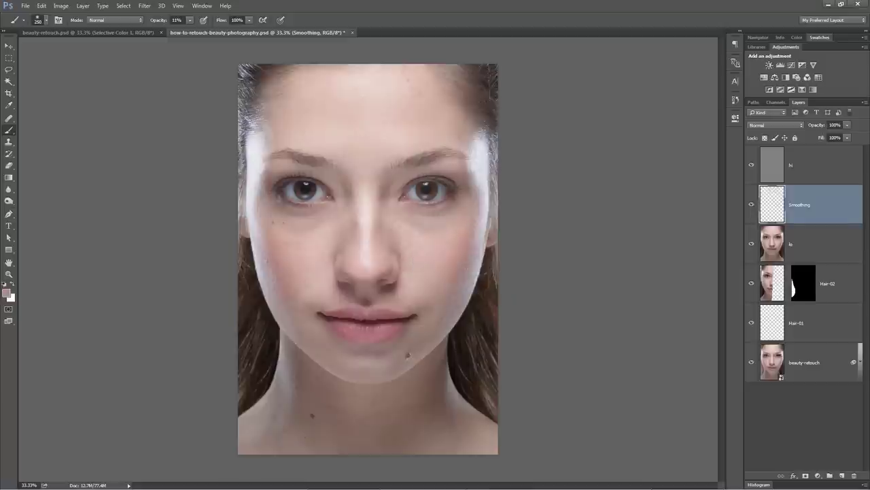
{"action": "left_click", "coordinate": [417, 284], "text": "alt"}
{"action": "left_click", "coordinate": [370, 299], "text": "alt"}
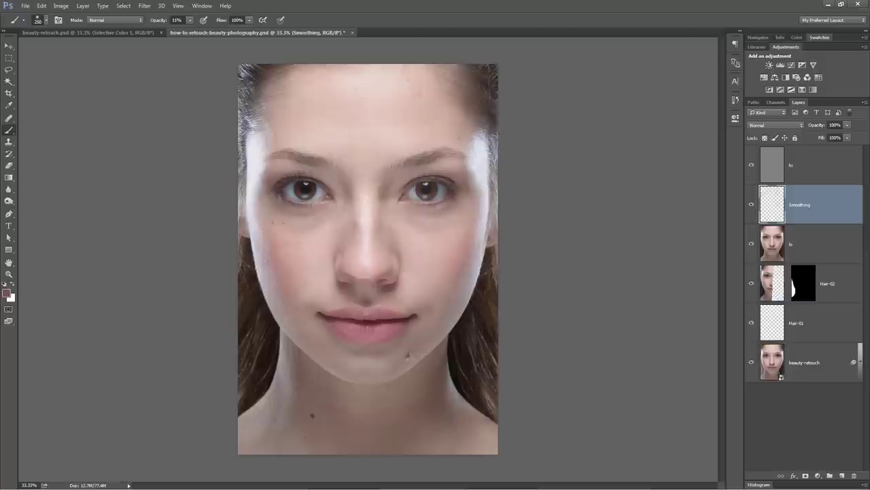
{"action": "left_click", "coordinate": [320, 285]}
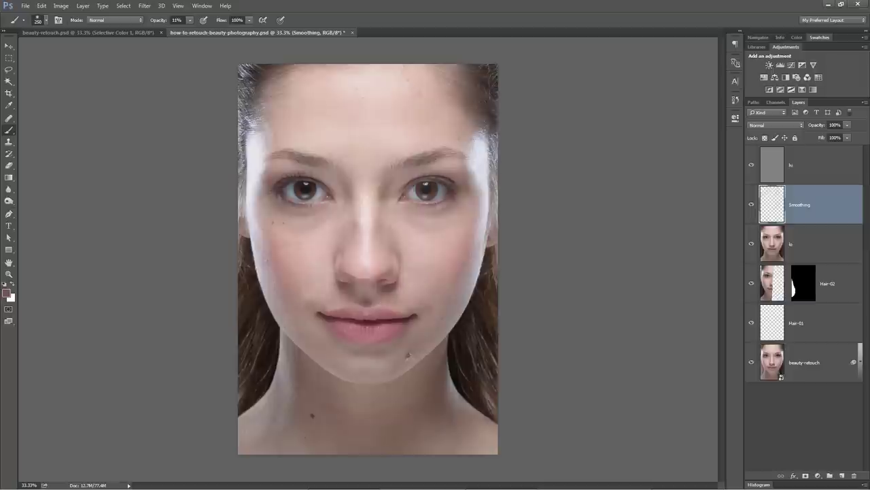
Smooth the tones of the chin, the cheek with the two moles, and the nose bridge with locally sampled skin colors.
{"action": "left_click", "coordinate": [363, 358], "text": "alt"}
{"action": "left_click", "coordinate": [369, 356], "text": "alt"}
{"action": "left_click", "coordinate": [311, 248], "text": "alt"}
{"action": "left_click", "coordinate": [275, 264], "text": "alt"}
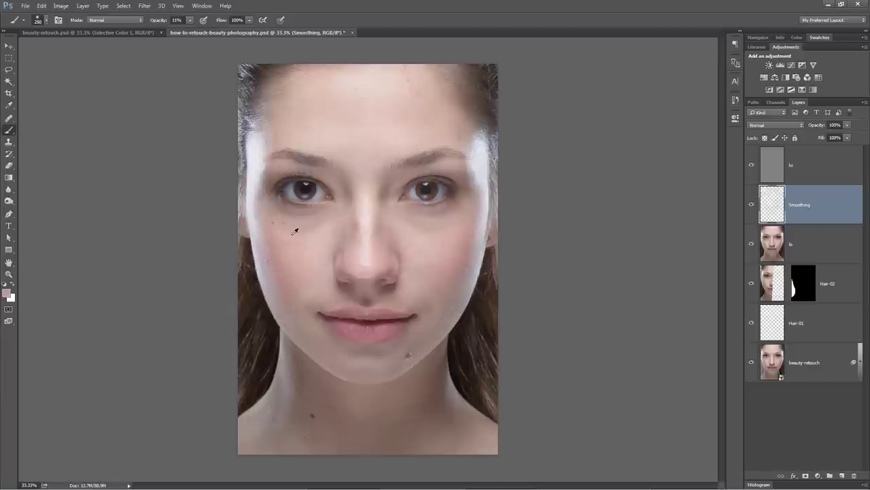
{"action": "left_click", "coordinate": [368, 223], "text": "alt"}
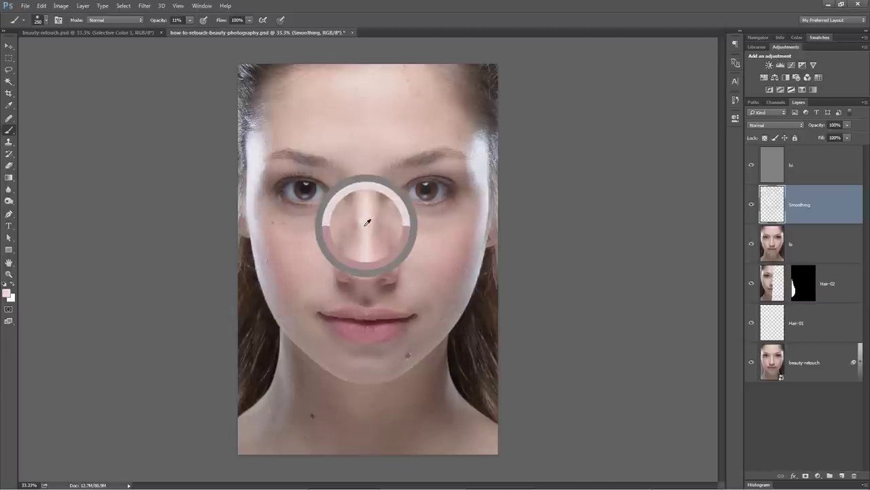
{"action": "left_click_drag", "start_coordinate": [388, 194], "coordinate": [389, 242]}
{"action": "left_click", "coordinate": [383, 233], "text": "alt"}
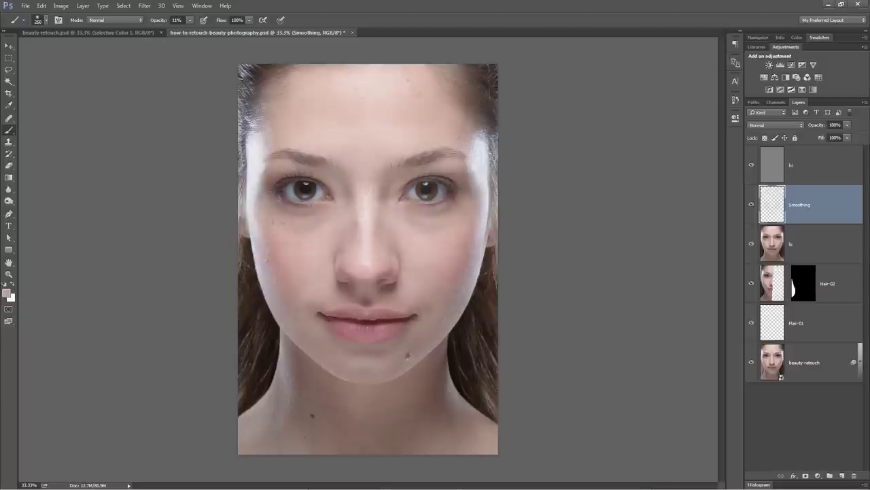
Compare the portrait with the Smoothing layer hidden and shown, and make the hi layer active with the Move tool.
{"action": "left_click", "coordinate": [751, 205]}
{"action": "left_click", "coordinate": [752, 204]}
{"action": "left_click", "coordinate": [752, 205]}
{"action": "left_click", "coordinate": [751, 206]}
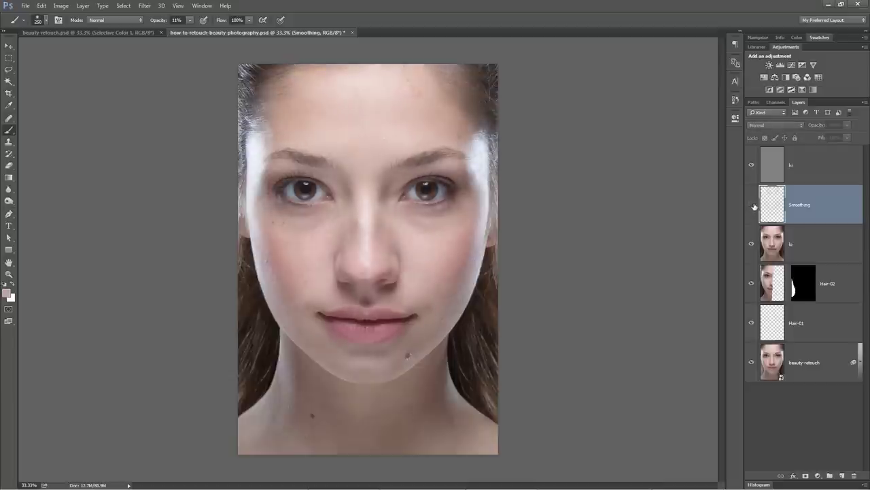
{"action": "left_click", "coordinate": [751, 206]}
{"action": "left_click", "coordinate": [752, 206]}
{"action": "left_click", "coordinate": [820, 162]}
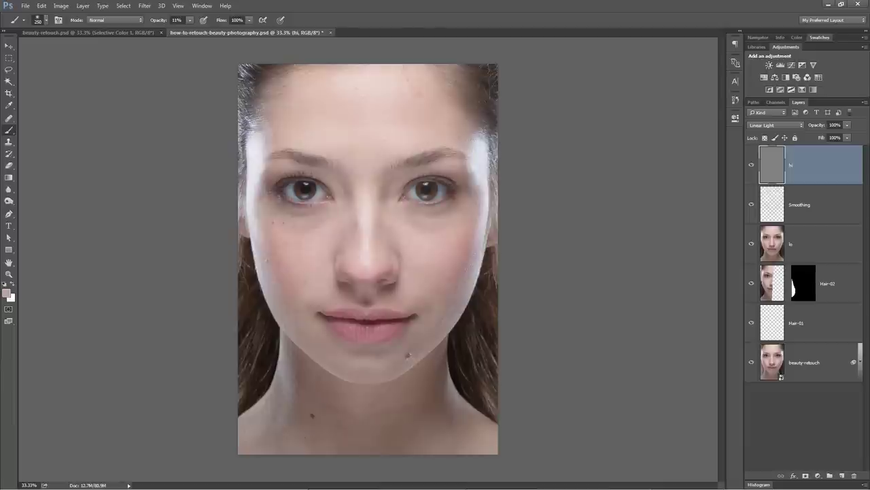
{"action": "key", "text": "v"}
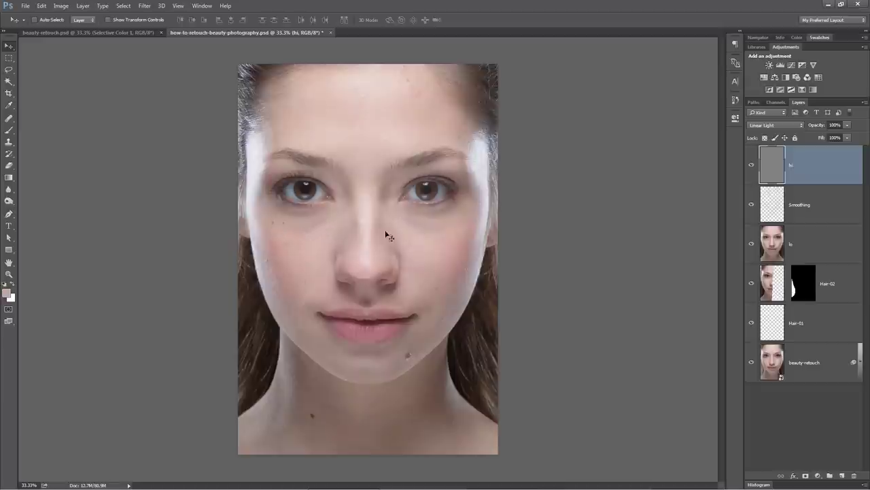
Make the lo layer active and set the Healing Brush to sample the current layer at a size of 125 px.
{"action": "key", "text": "z"}
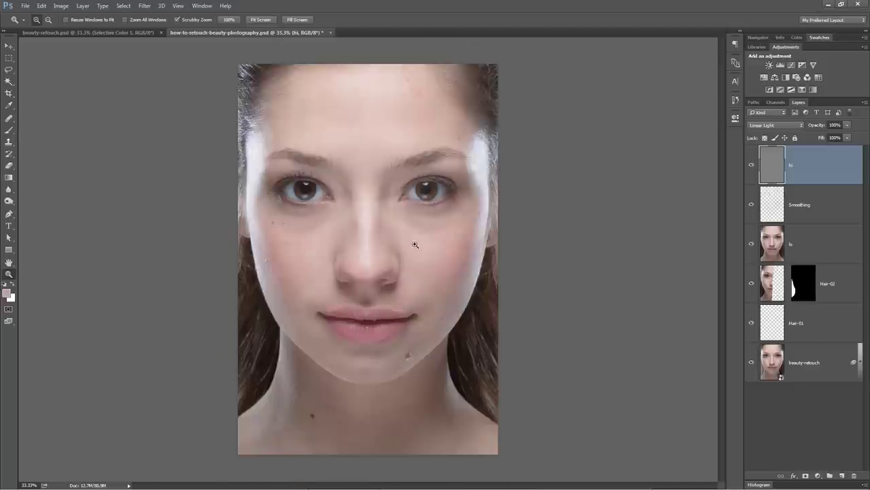
{"action": "left_click", "coordinate": [408, 242]}
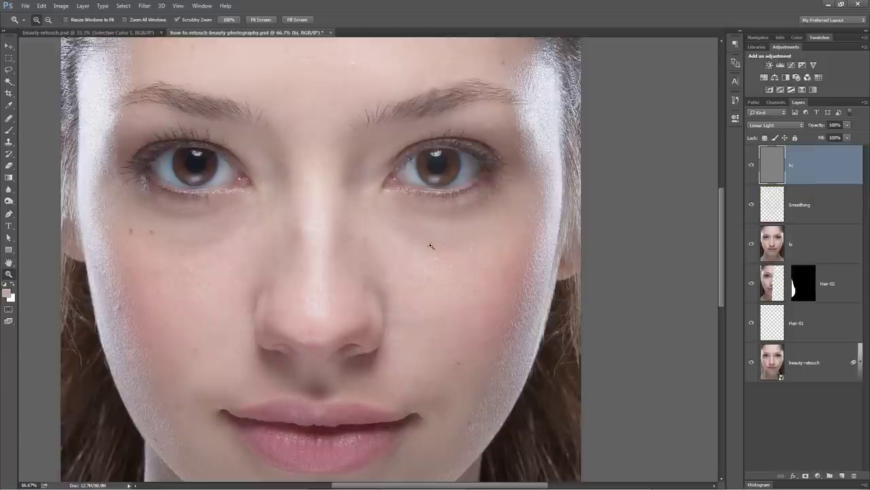
{"action": "left_click", "coordinate": [809, 243]}
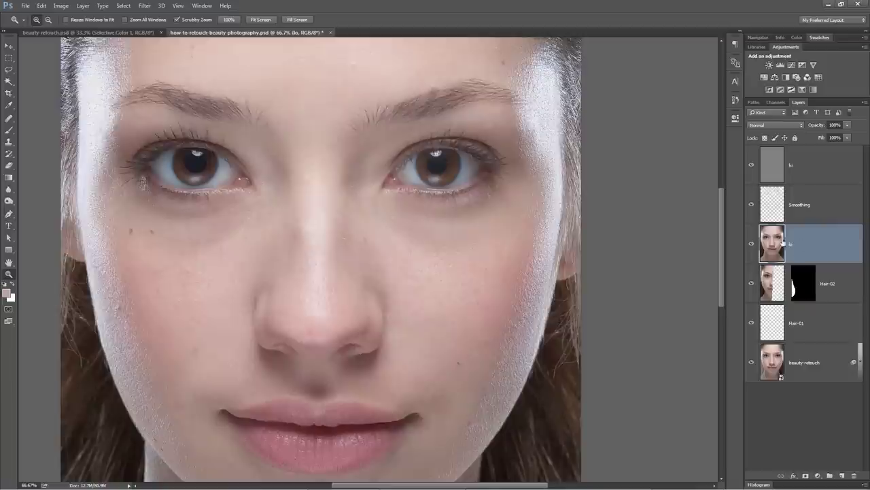
{"action": "left_click", "coordinate": [9, 118]}
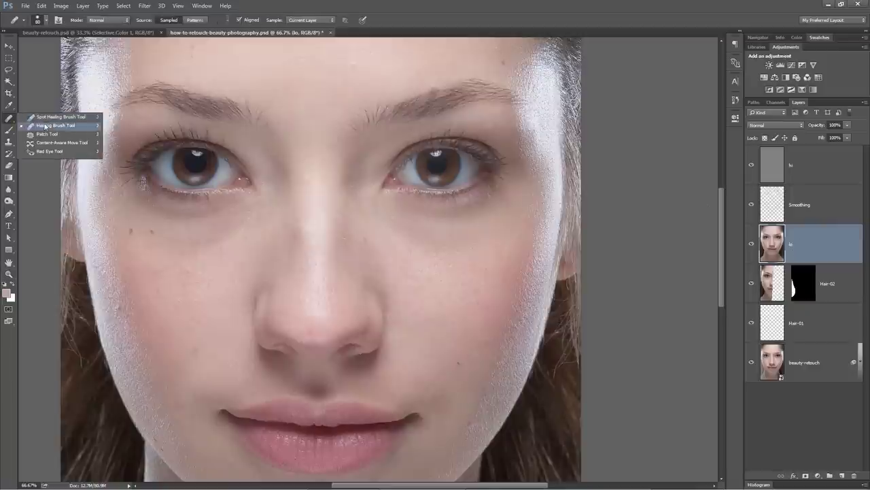
{"action": "left_click", "coordinate": [62, 127]}
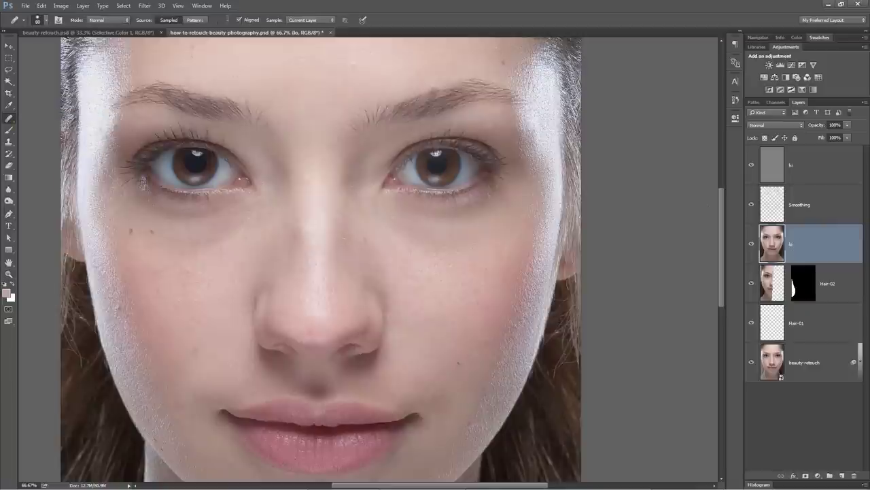
{"action": "left_click", "coordinate": [311, 20]}
{"action": "left_click", "coordinate": [307, 32]}
{"action": "key", "text": "bracketright"}
{"action": "key", "text": "bracketright"}
{"action": "key", "text": "bracketright"}
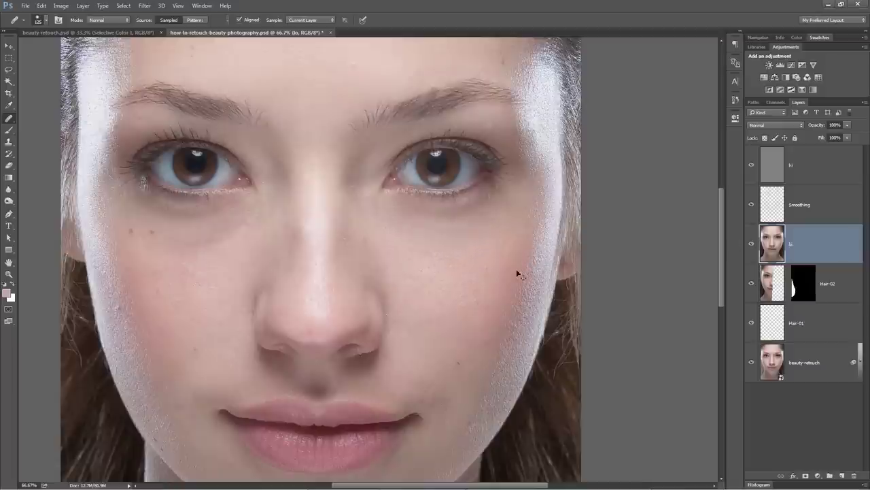
Heal uneven patches under the eye and beside the mouth on the lo layer using nearby sampled skin.
{"action": "left_click_drag", "start_coordinate": [258, 252], "coordinate": [402, 250]}
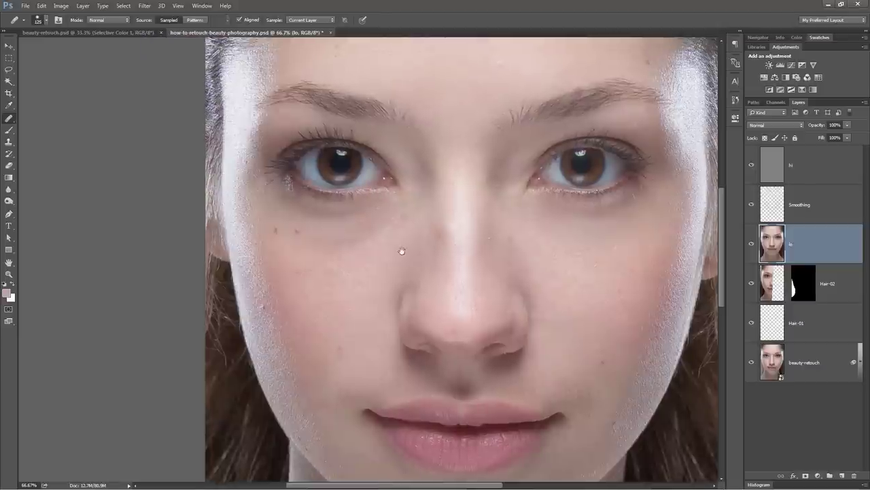
{"action": "left_click", "coordinate": [390, 228], "text": "alt"}
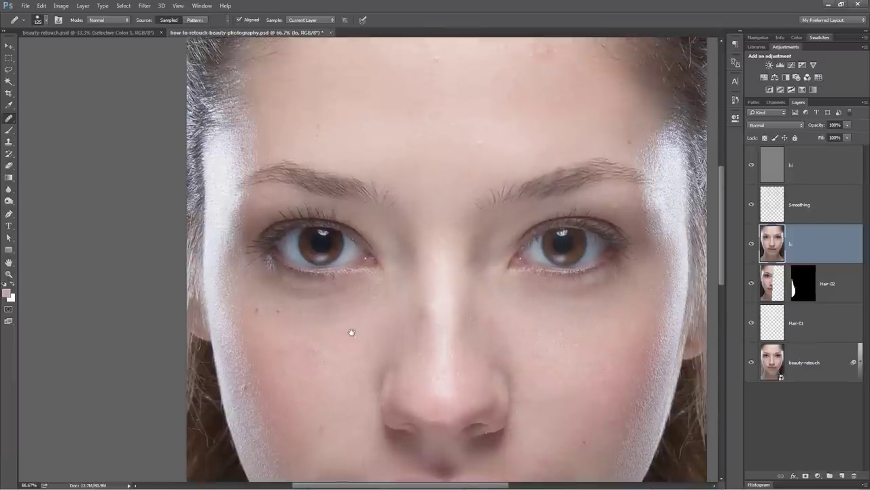
{"action": "left_click_drag", "start_coordinate": [469, 319], "coordinate": [423, 167]}
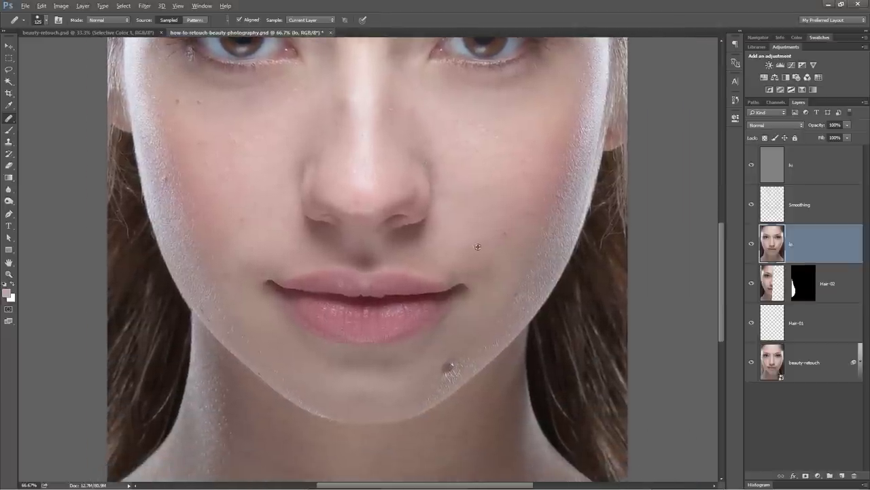
{"action": "left_click", "coordinate": [483, 282], "text": "alt"}
{"action": "left_click_drag", "start_coordinate": [551, 241], "coordinate": [555, 231]}
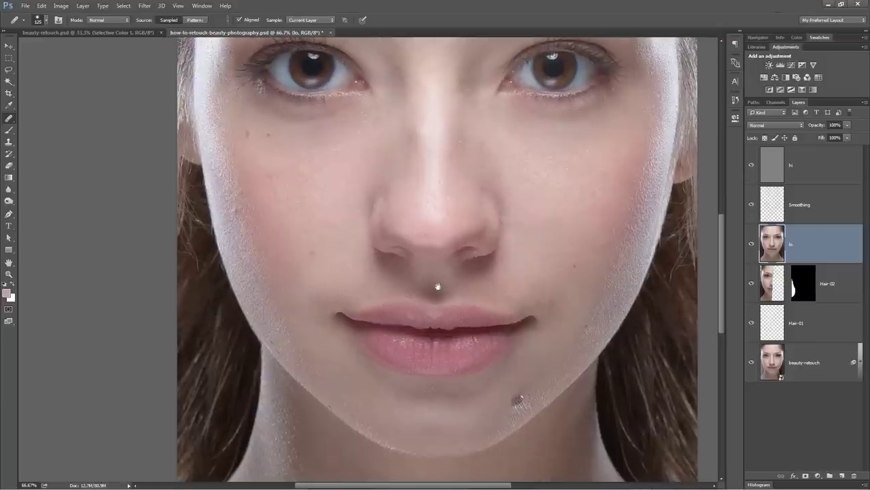
Heal the reddish blemishes on the upper forehead of the lo layer with clean skin sampled beside them.
{"action": "left_click_drag", "start_coordinate": [435, 287], "coordinate": [388, 387]}
{"action": "left_click_drag", "start_coordinate": [423, 98], "coordinate": [417, 311]}
{"action": "left_click", "coordinate": [496, 189], "text": "alt"}
{"action": "left_click", "coordinate": [489, 165]}
{"action": "left_click", "coordinate": [463, 166]}
{"action": "left_click", "coordinate": [472, 181]}
{"action": "left_click", "coordinate": [483, 194]}
{"action": "left_click", "coordinate": [486, 164]}
{"action": "left_click", "coordinate": [478, 169]}
{"action": "left_click", "coordinate": [487, 196]}
{"action": "left_click_drag", "start_coordinate": [476, 171], "coordinate": [479, 181]}
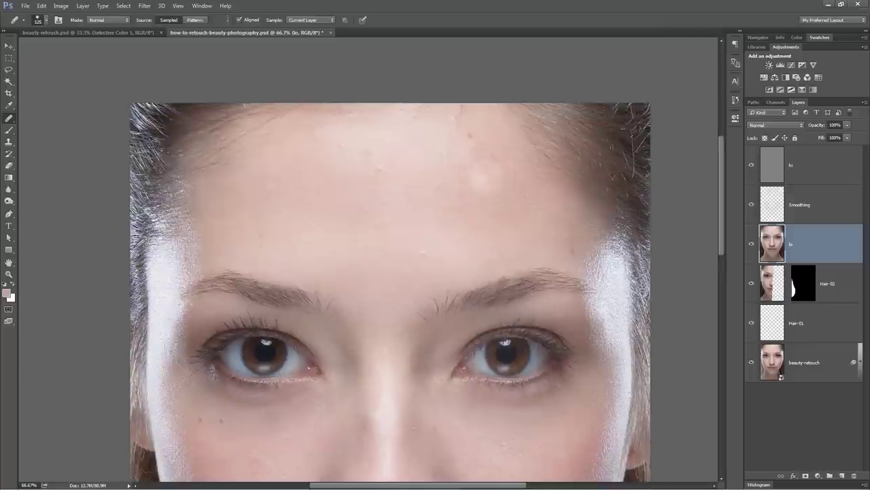
Make the hi layer active and heal the fainter mole low on the neck.
{"action": "left_click", "coordinate": [795, 176]}
{"action": "scroll", "coordinate": [387, 174], "scroll_direction": "down", "scroll_amount": 5}
{"action": "scroll", "coordinate": [397, 160], "scroll_direction": "down", "scroll_amount": 6}
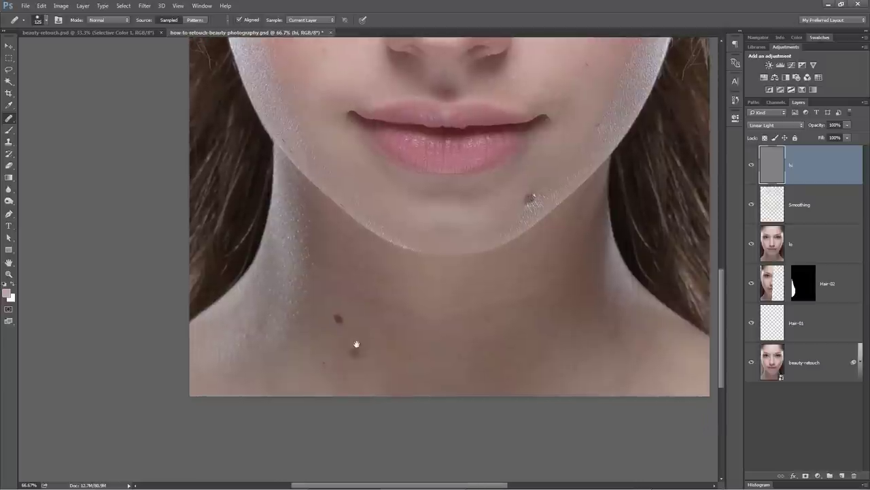
{"action": "left_click", "coordinate": [356, 351]}
Reduce the Healing Brush to 40 px and heal the dark spots on the cheek above the mouth corner.
{"action": "key", "text": "bracketleft"}
{"action": "key", "text": "bracketleft"}
{"action": "key", "text": "bracketleft"}
{"action": "key", "text": "bracketleft"}
{"action": "key", "text": "bracketleft"}
{"action": "key", "text": "bracketleft"}
{"action": "key", "text": "bracketleft"}
{"action": "left_click_drag", "start_coordinate": [439, 191], "coordinate": [401, 320]}
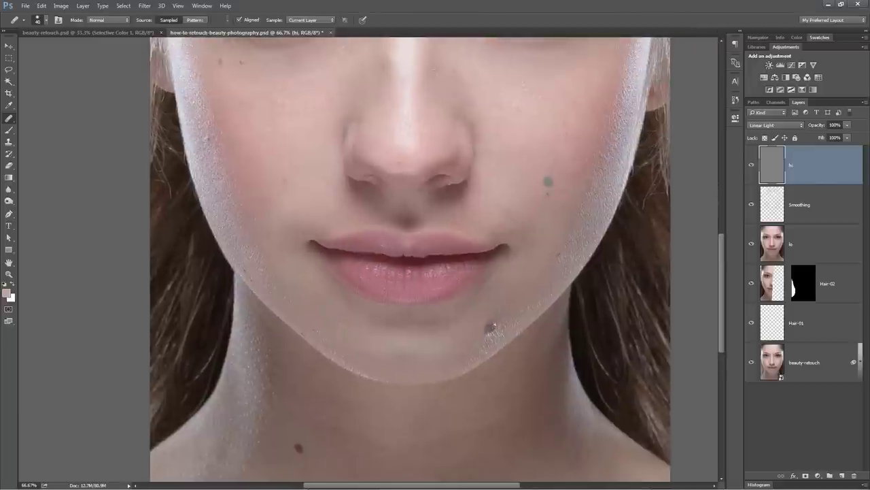
{"action": "left_click_drag", "start_coordinate": [546, 195], "coordinate": [538, 213]}
{"action": "scroll", "coordinate": [544, 242], "scroll_direction": "up", "scroll_amount": 3}
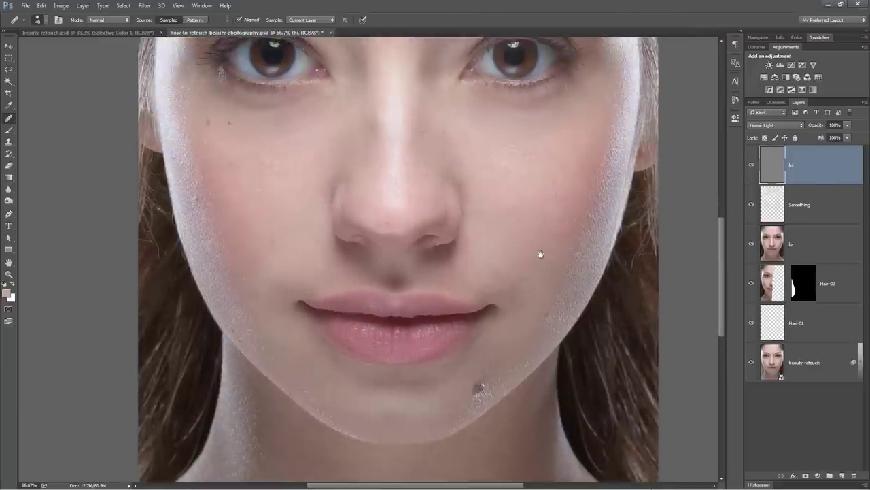
Heal the small texture spots on the nose tip, nose bridge and opposite cheek with locally sampled texture.
{"action": "left_click", "coordinate": [438, 263], "text": "alt"}
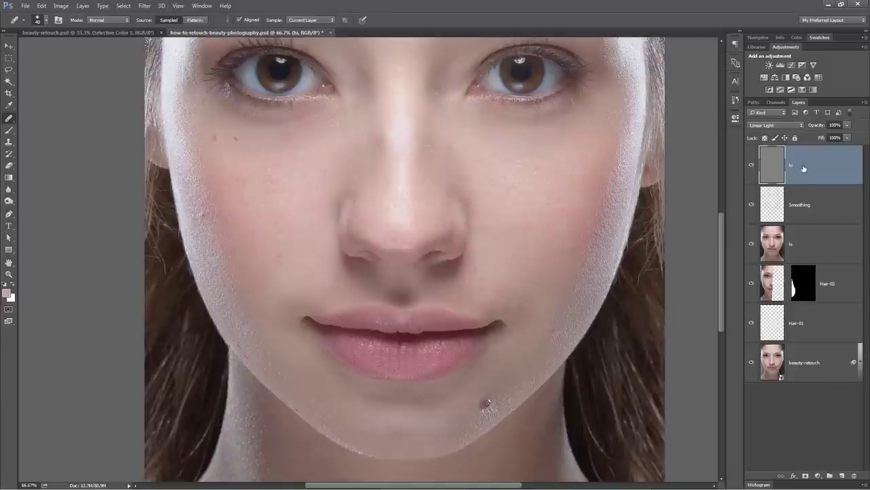
{"action": "left_click", "coordinate": [380, 237], "text": "alt"}
{"action": "left_click", "coordinate": [393, 238]}
{"action": "left_click", "coordinate": [442, 94], "text": "alt"}
{"action": "left_click", "coordinate": [439, 133]}
{"action": "left_click", "coordinate": [278, 263], "text": "alt"}
{"action": "left_click", "coordinate": [315, 243]}
{"action": "left_click", "coordinate": [202, 215]}
Heal fine texture blemishes on the cheek and along the jaw beside the mouth, working at 200% magnification.
{"action": "key", "text": "ctrl+plus"}
{"action": "key", "text": "ctrl+plus"}
{"action": "left_click", "coordinate": [425, 281], "text": "alt"}
{"action": "left_click_drag", "start_coordinate": [507, 88], "coordinate": [333, 290]}
{"action": "left_click_drag", "start_coordinate": [466, 473], "coordinate": [379, 297]}
{"action": "left_click_drag", "start_coordinate": [578, 435], "coordinate": [326, 102]}
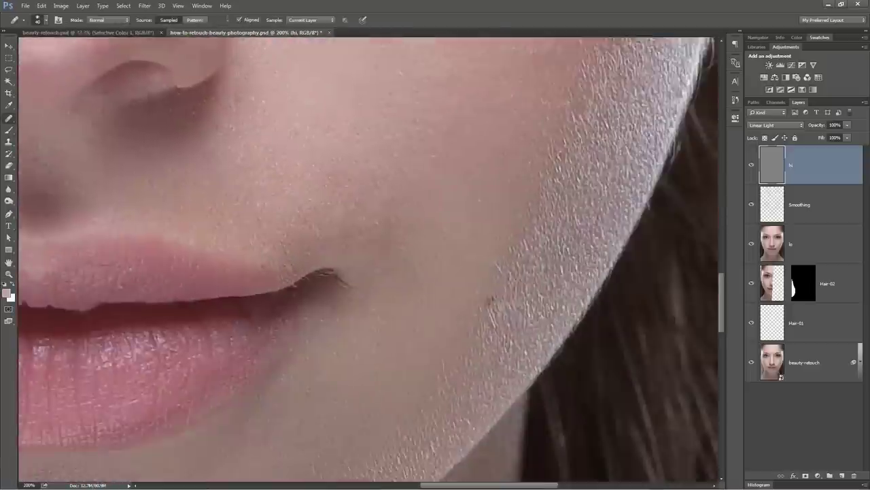
{"action": "left_click_drag", "start_coordinate": [551, 68], "coordinate": [328, 331]}
Clean up small texture flaws around the eye, the chin and the opposite mouth corner on the hi layer.
{"action": "scroll", "coordinate": [329, 332], "scroll_direction": "up", "scroll_amount": 10}
{"action": "scroll", "coordinate": [424, 208], "scroll_direction": "left", "scroll_amount": 6}
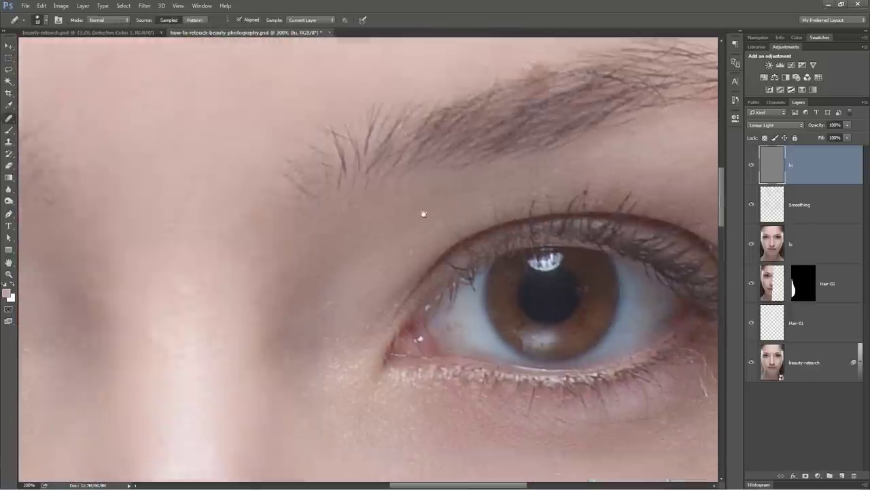
{"action": "scroll", "coordinate": [374, 271], "scroll_direction": "down", "scroll_amount": 10}
{"action": "scroll", "coordinate": [306, 265], "scroll_direction": "left", "scroll_amount": 4}
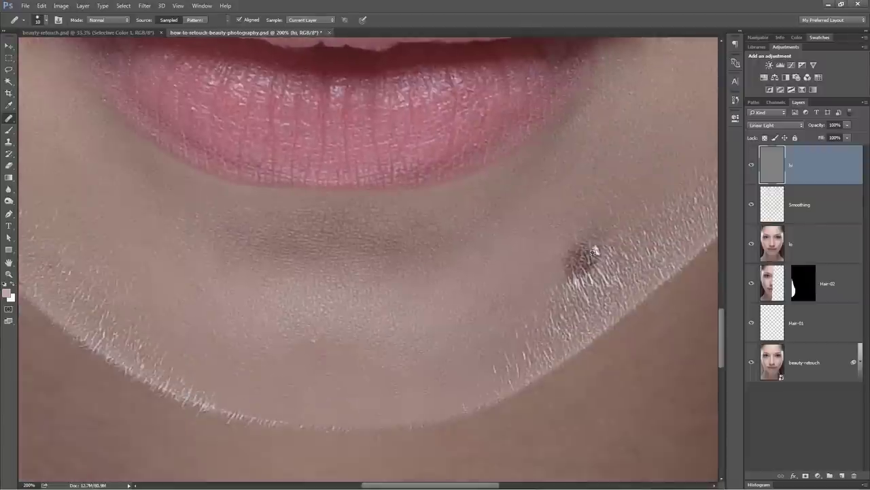
{"action": "scroll", "coordinate": [244, 259], "scroll_direction": "up", "scroll_amount": 5}
{"action": "scroll", "coordinate": [244, 259], "scroll_direction": "left", "scroll_amount": 3}
{"action": "scroll", "coordinate": [306, 257], "scroll_direction": "right", "scroll_amount": 1}
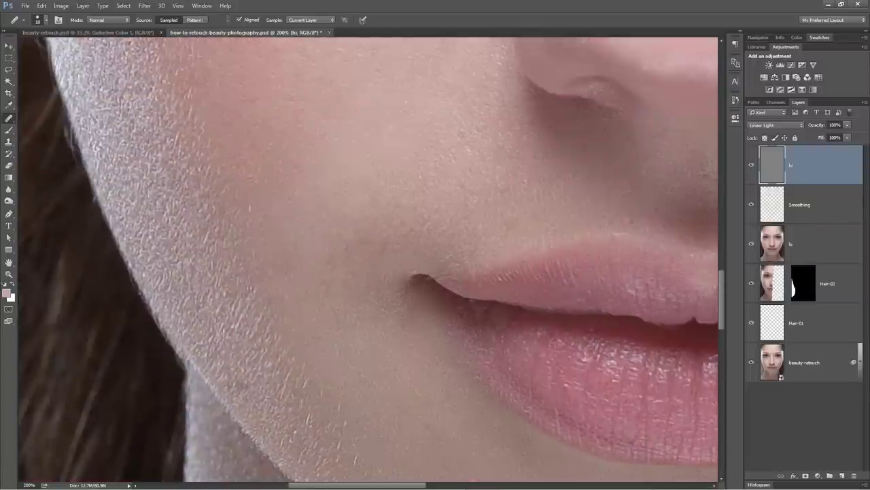
{"action": "scroll", "coordinate": [359, 255], "scroll_direction": "up", "scroll_amount": 5}
{"action": "scroll", "coordinate": [359, 255], "scroll_direction": "right", "scroll_amount": 4}
{"action": "mouse_move", "coordinate": [401, 61]}
{"action": "left_mouse_down"}
{"action": "mouse_move", "coordinate": [365, 249]}
{"action": "mouse_move", "coordinate": [239, 245]}
{"action": "left_mouse_up"}
Enlarge the Healing Brush to 30 px and heal texture flaws above the eyebrow and across the forehead.
{"action": "key", "text": "bracketright"}
{"action": "key", "text": "bracketright"}
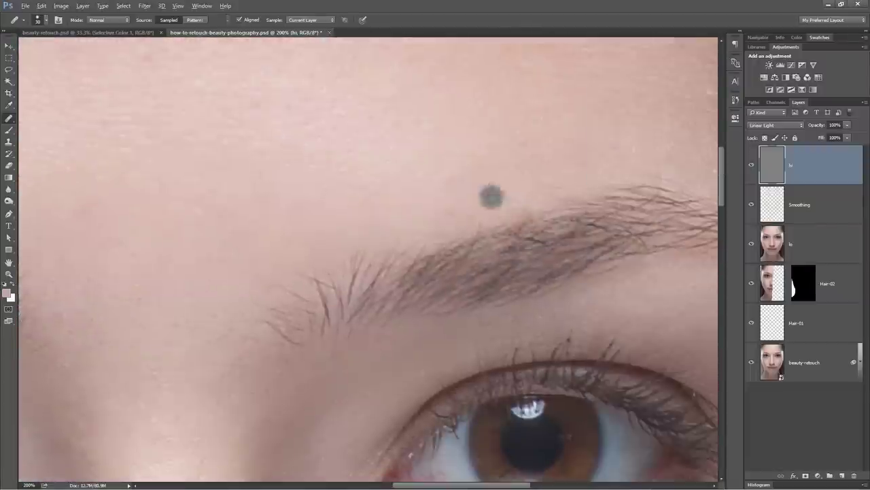
{"action": "left_click_drag", "start_coordinate": [180, 129], "coordinate": [456, 244]}
{"action": "scroll", "coordinate": [431, 256], "scroll_direction": "left", "scroll_amount": 4}
{"action": "scroll", "coordinate": [441, 191], "scroll_direction": "up", "scroll_amount": 10}
{"action": "scroll", "coordinate": [441, 191], "scroll_direction": "right", "scroll_amount": 2}
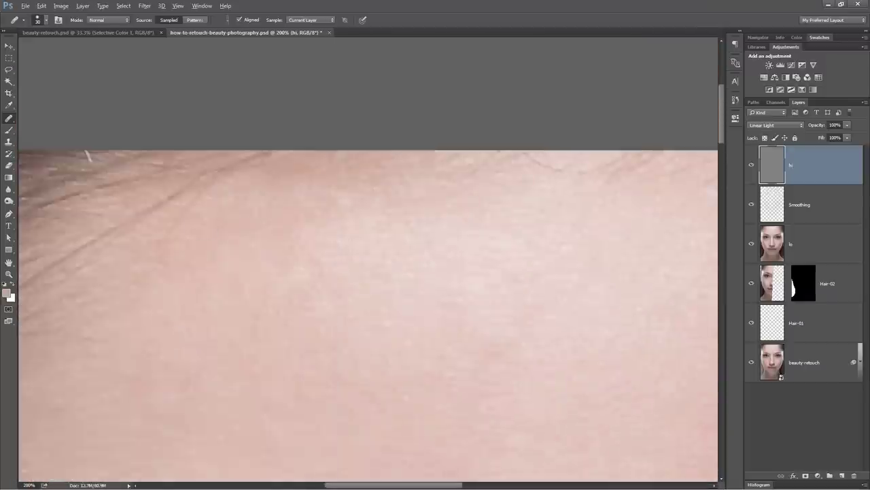
{"action": "left_click_drag", "start_coordinate": [666, 211], "coordinate": [347, 156]}
{"action": "left_click_drag", "start_coordinate": [435, 367], "coordinate": [402, 164]}
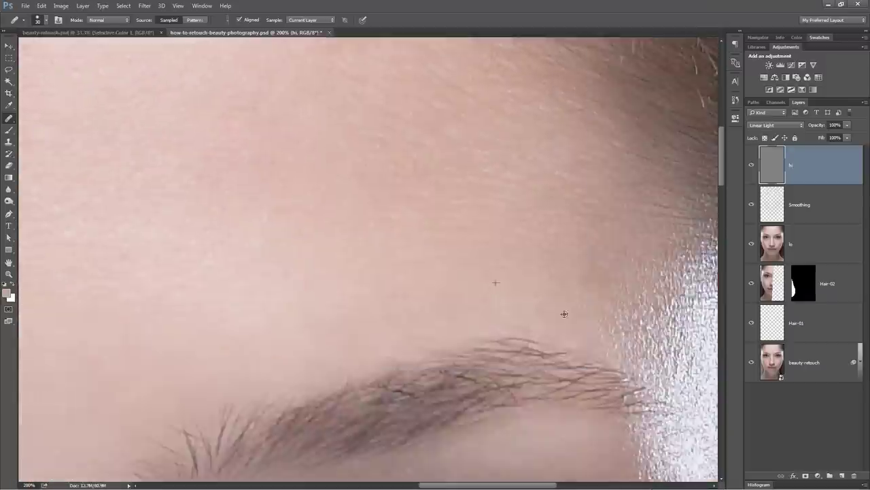
Examine the whole portrait for remaining uneven areas on the cheeks, nose and around the mouth.
{"action": "key", "text": "ctrl+minus"}
{"action": "key", "text": "ctrl+minus"}
{"action": "key", "text": "ctrl+minus"}
{"action": "key", "text": "ctrl+minus"}
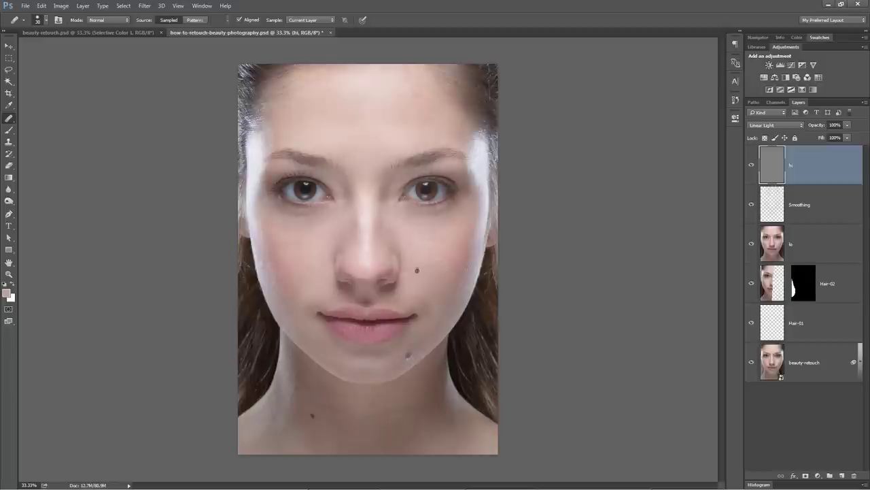
{"action": "left_click", "coordinate": [433, 273]}
{"action": "left_click", "coordinate": [435, 299], "text": "alt"}
{"action": "left_click", "coordinate": [293, 247]}
{"action": "left_click", "coordinate": [359, 240]}
Even out the blotchy tones on both cheeks on the lo layer with the Healing Brush at 90 px.
{"action": "left_click", "coordinate": [790, 245]}
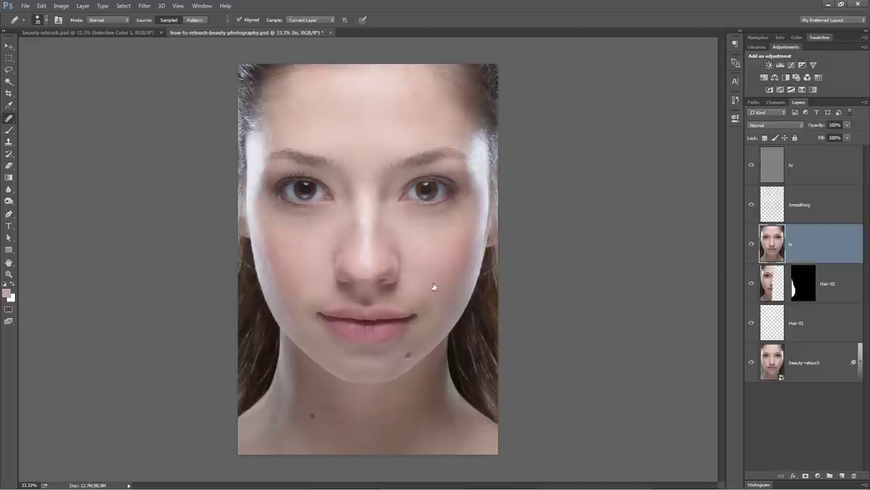
{"action": "key", "text": "z"}
{"action": "left_click", "coordinate": [457, 314]}
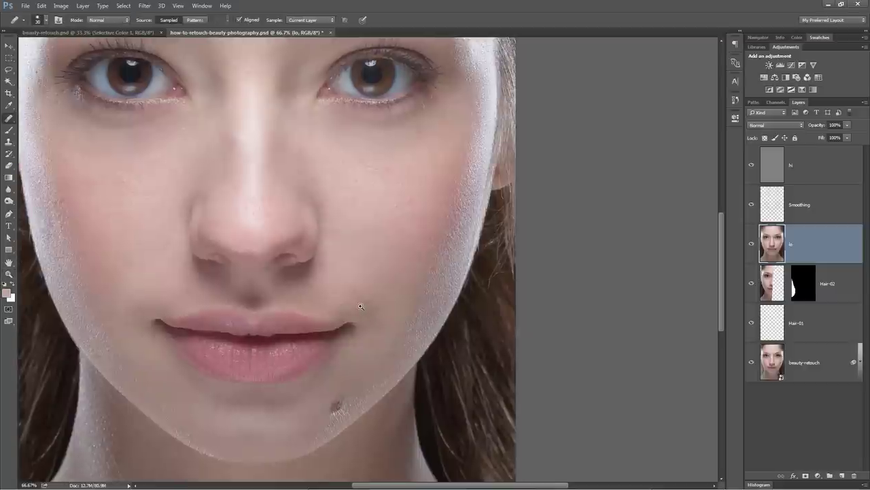
{"action": "key", "text": "bracketright"}
{"action": "key", "text": "bracketright"}
{"action": "key", "text": "bracketright"}
{"action": "key", "text": "bracketright"}
{"action": "key", "text": "bracketright"}
{"action": "key", "text": "bracketright"}
{"action": "key", "text": "bracketright"}
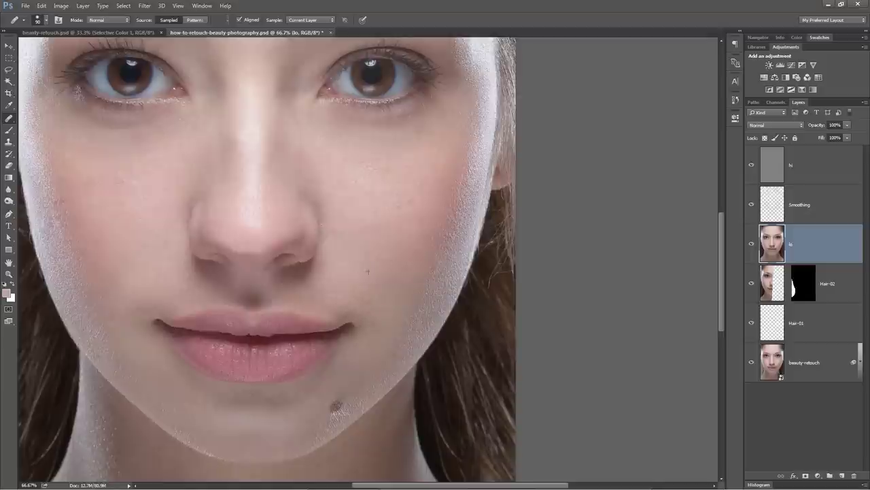
{"action": "left_click_drag", "start_coordinate": [319, 267], "coordinate": [441, 253]}
{"action": "left_click_drag", "start_coordinate": [354, 269], "coordinate": [453, 272]}
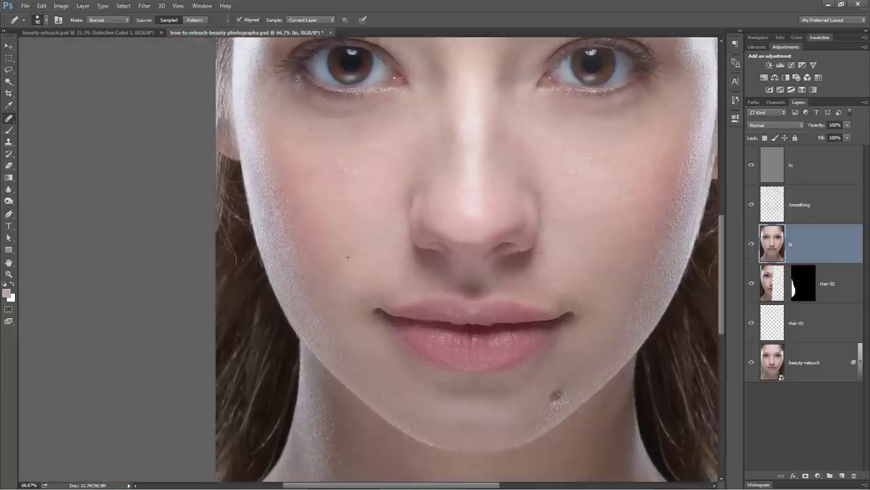
{"action": "left_click_drag", "start_coordinate": [381, 233], "coordinate": [380, 265]}
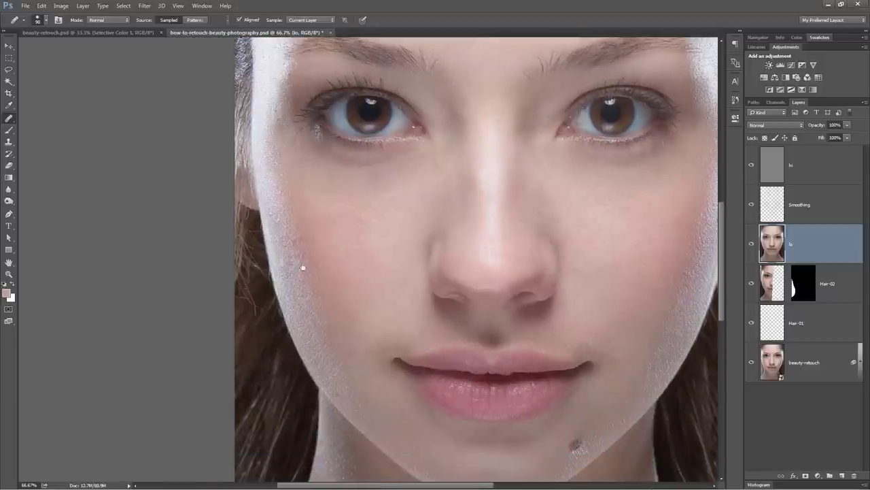
{"action": "left_click_drag", "start_coordinate": [315, 318], "coordinate": [303, 264]}
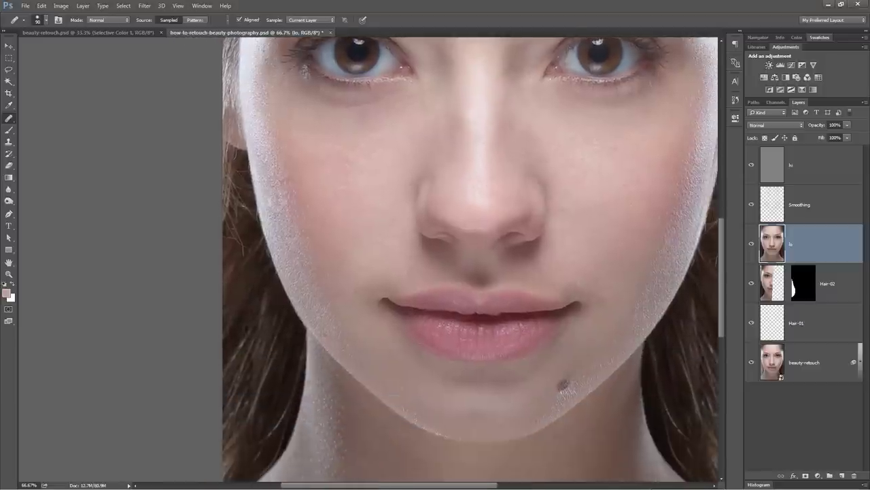
Heal the uneven spot on the nose bridge of the lo layer with skin sampled beside it.
{"action": "left_click_drag", "start_coordinate": [435, 225], "coordinate": [367, 353]}
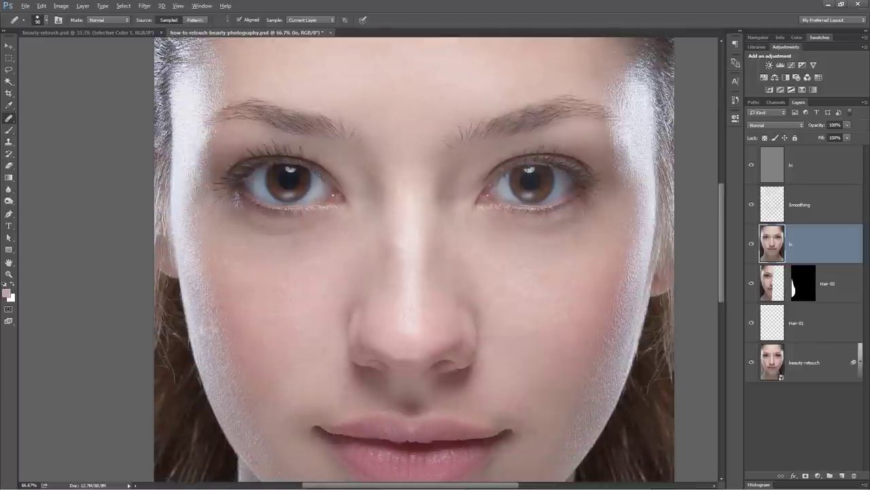
{"action": "mouse_move", "coordinate": [385, 228]}
{"action": "left_mouse_down"}
{"action": "mouse_move", "coordinate": [385, 276]}
{"action": "mouse_move", "coordinate": [381, 255]}
{"action": "left_mouse_up"}
{"action": "left_click", "coordinate": [360, 265], "text": "alt"}
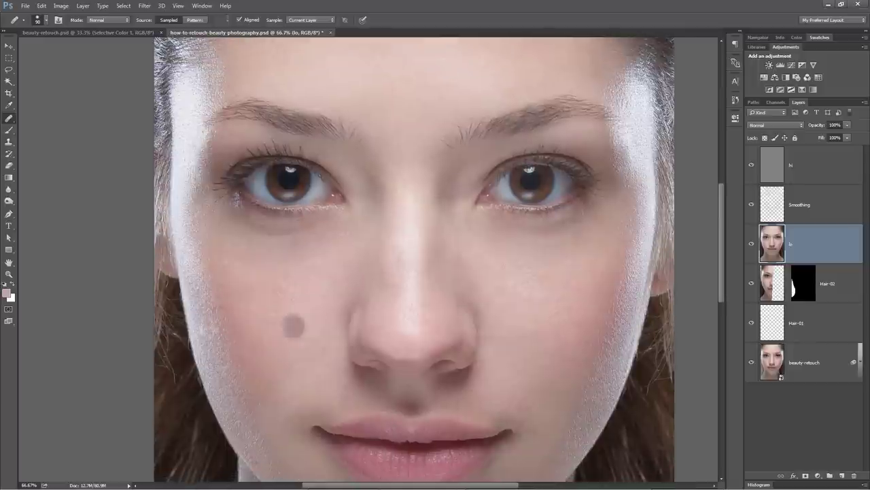
{"action": "left_click", "coordinate": [387, 266], "text": "alt"}
{"action": "left_click", "coordinate": [387, 240]}
{"action": "left_click_drag", "start_coordinate": [373, 371], "coordinate": [301, 407]}
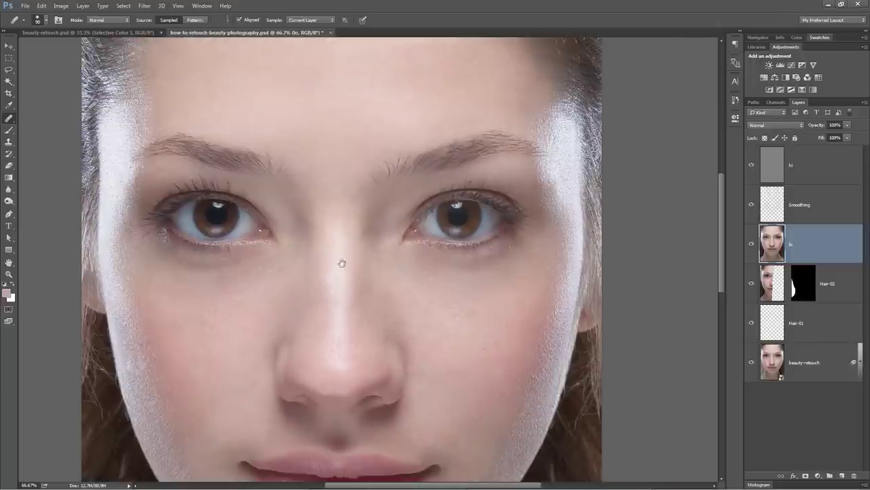
Heal the remaining uneven tones on the forehead of the lo layer and view the whole portrait.
{"action": "scroll", "coordinate": [349, 263], "scroll_direction": "up", "scroll_amount": 5}
{"action": "scroll", "coordinate": [381, 243], "scroll_direction": "right", "scroll_amount": 1}
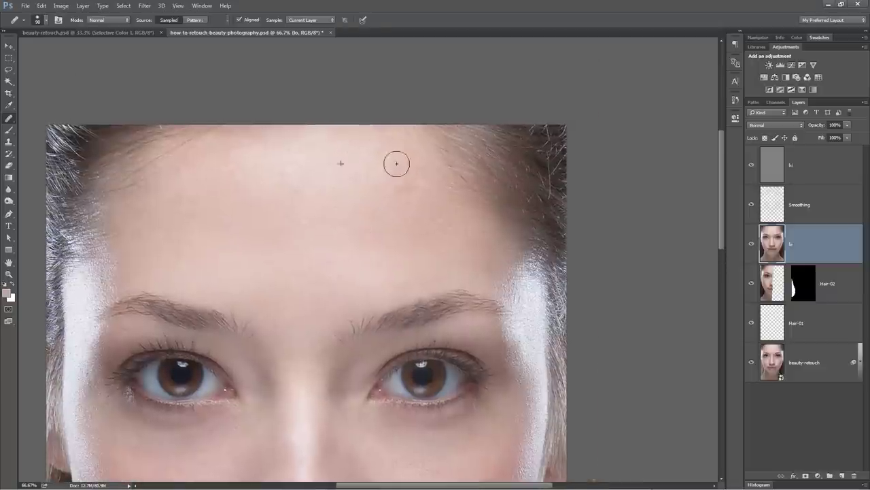
{"action": "left_click", "coordinate": [415, 212]}
{"action": "scroll", "coordinate": [412, 217], "scroll_direction": "left", "scroll_amount": 3}
{"action": "scroll", "coordinate": [338, 200], "scroll_direction": "right", "scroll_amount": 3}
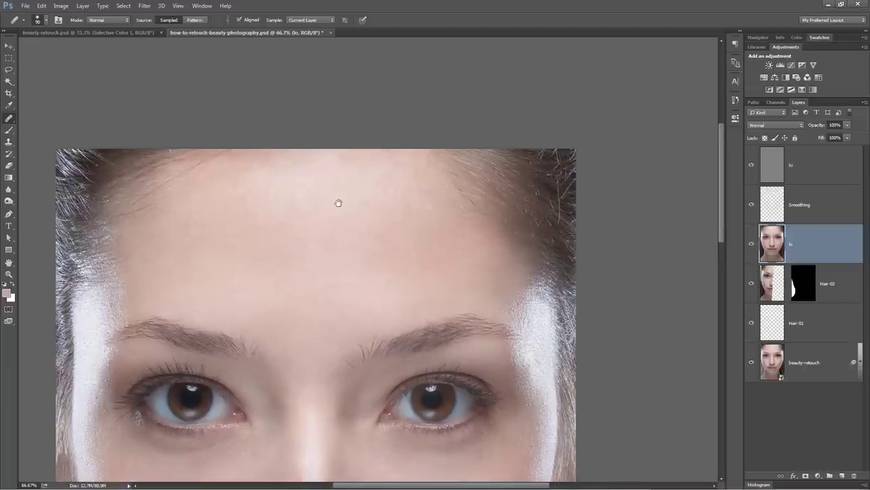
{"action": "key", "text": "ctrl+minus"}
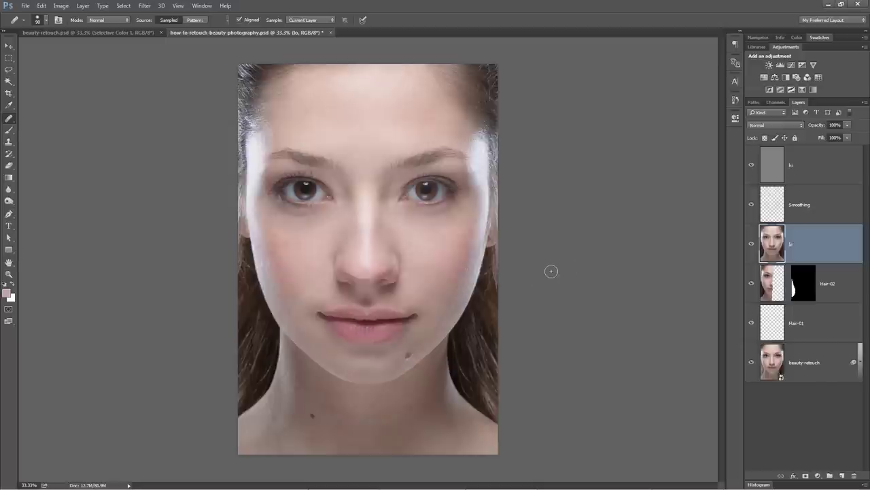
Stamp all visible layers into a new merged layer above the hi layer and duplicate it.
{"action": "key", "text": "v"}
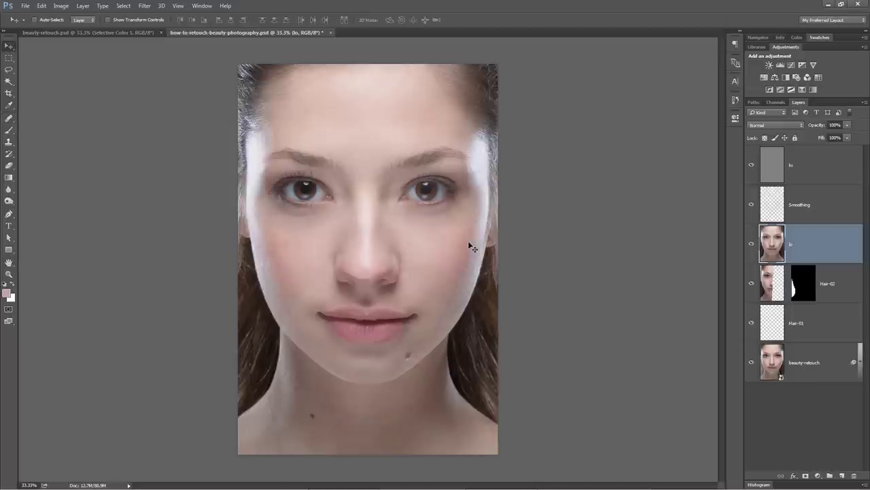
{"action": "left_click", "coordinate": [821, 158]}
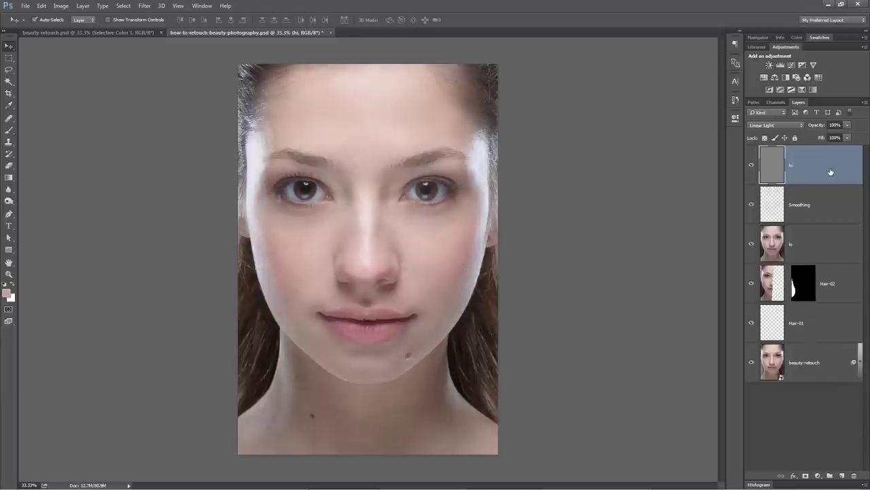
{"action": "key", "text": "ctrl+shift+alt+e"}
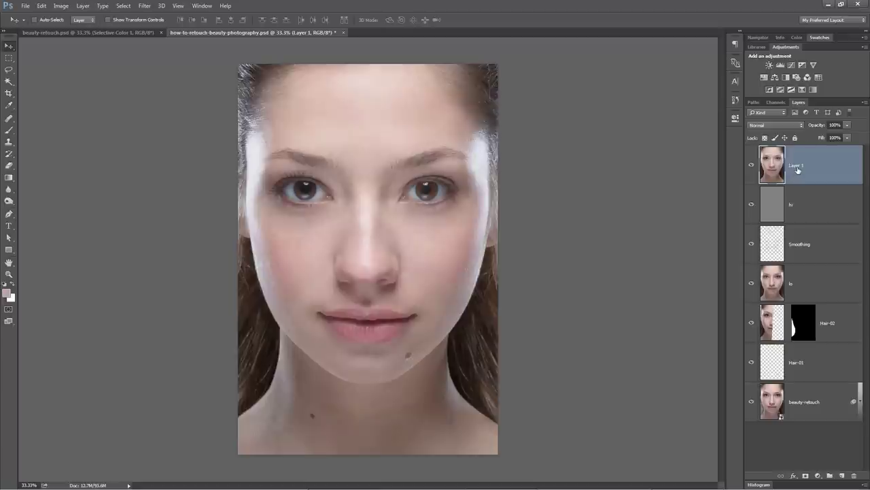
{"action": "key", "text": "ctrl+j"}
Rename the two merged layers, the upper one as hi 2 and the lower one as lo 2.
{"action": "double_click", "coordinate": [797, 166]}
{"action": "type", "text": "hi"}
{"action": "key", "text": "Return"}
{"action": "double_click", "coordinate": [797, 205]}
{"action": "type", "text": "lo 2"}
{"action": "key", "text": "Return"}
{"action": "left_click", "coordinate": [800, 164]}
{"action": "double_click", "coordinate": [791, 167]}
{"action": "type", "text": "hihi 2"}
{"action": "key", "text": "Return"}
Hide the hi 2 layer and blur the lo 2 layer with Gaussian Blur.
{"action": "left_click", "coordinate": [751, 165]}
{"action": "left_click", "coordinate": [772, 204]}
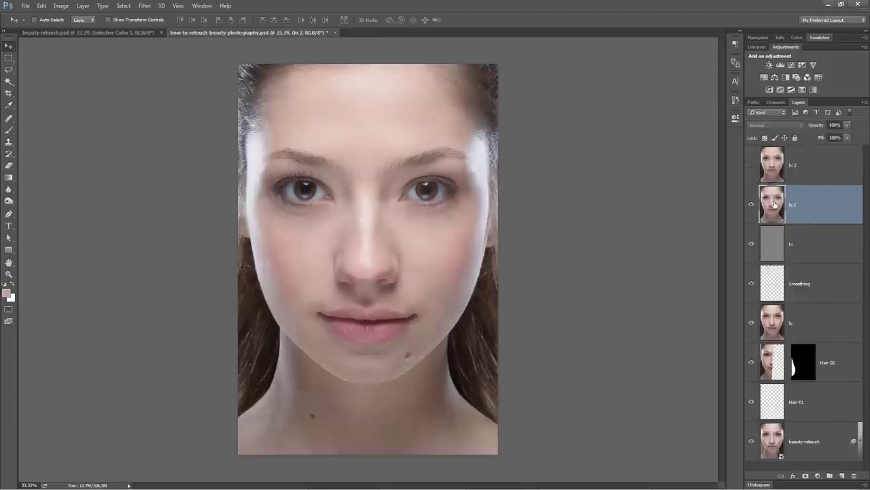
{"action": "left_click", "coordinate": [144, 6]}
{"action": "mouse_move", "coordinate": [195, 107]}
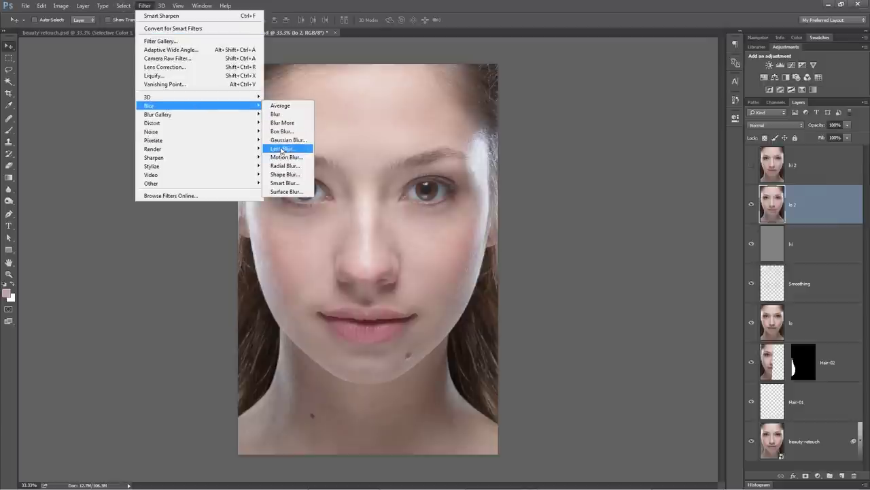
{"action": "left_click", "coordinate": [288, 143]}
{"action": "left_click", "coordinate": [201, 222]}
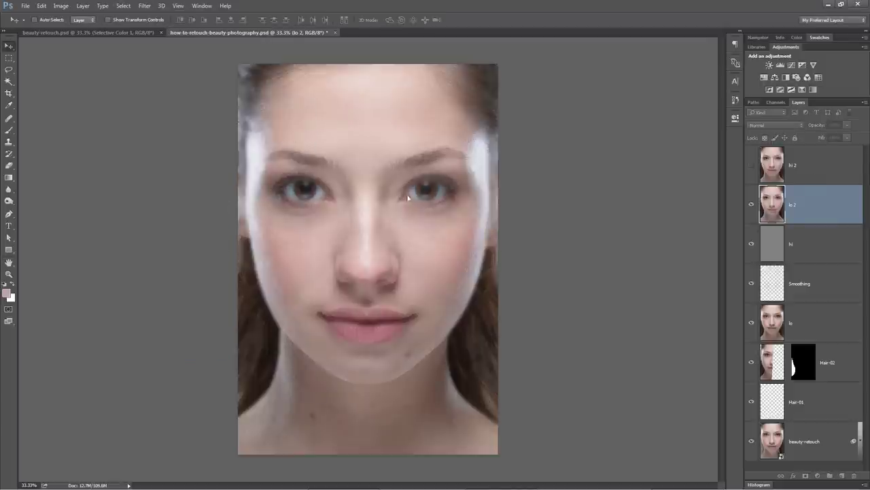
Show hi 2, apply the lo 2 layer to it with Apply Image (Subtract, scale 2, offset 128) and set its blend mode to Linear Light.
{"action": "left_click", "coordinate": [792, 165]}
{"action": "left_click", "coordinate": [751, 165]}
{"action": "left_click", "coordinate": [60, 6]}
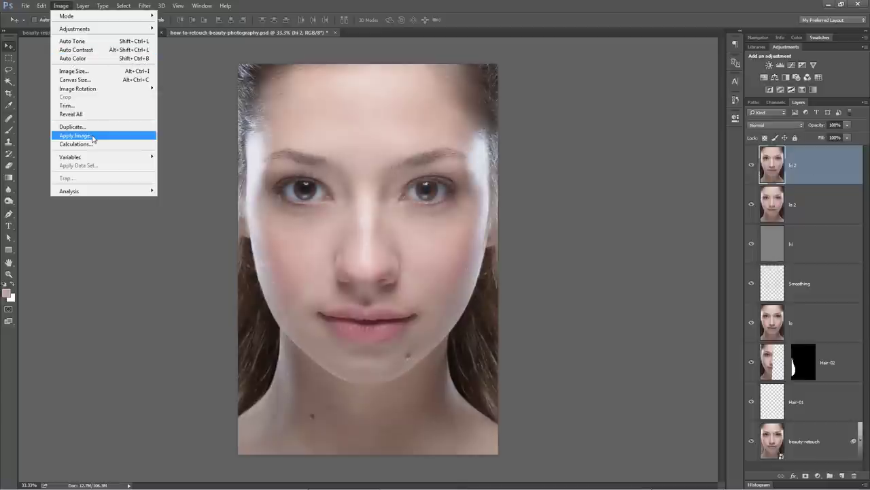
{"action": "left_click", "coordinate": [88, 137]}
{"action": "left_click_drag", "start_coordinate": [160, 189], "coordinate": [434, 165]}
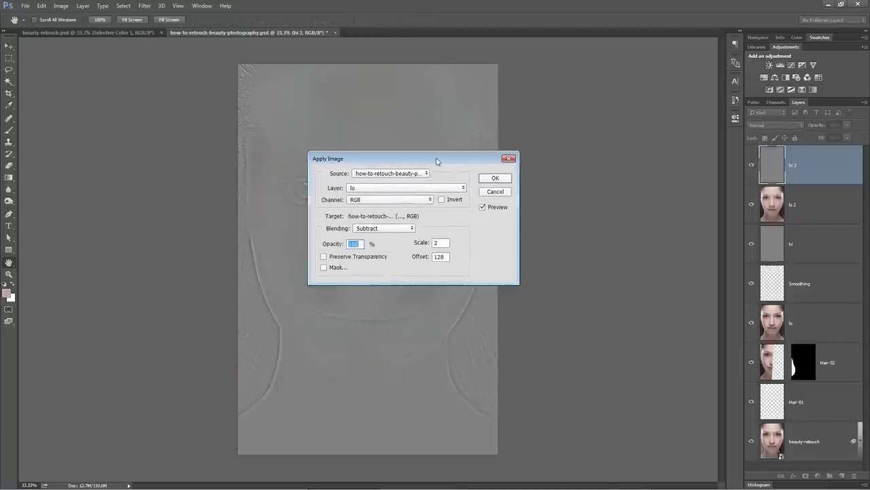
{"action": "left_click", "coordinate": [373, 189]}
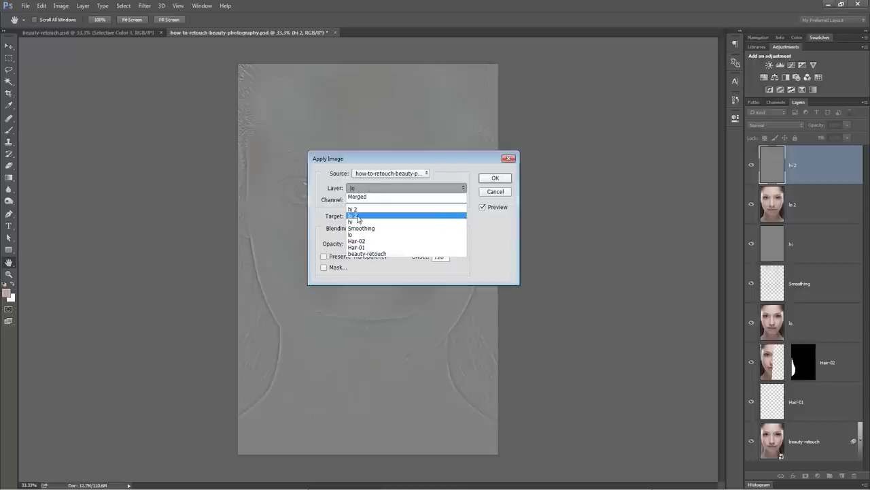
{"action": "left_click", "coordinate": [357, 216]}
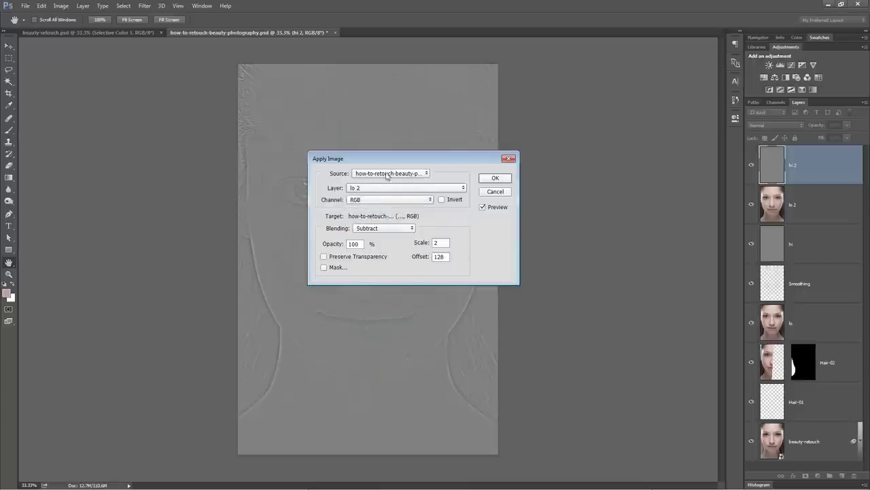
{"action": "left_click_drag", "start_coordinate": [398, 159], "coordinate": [364, 149]}
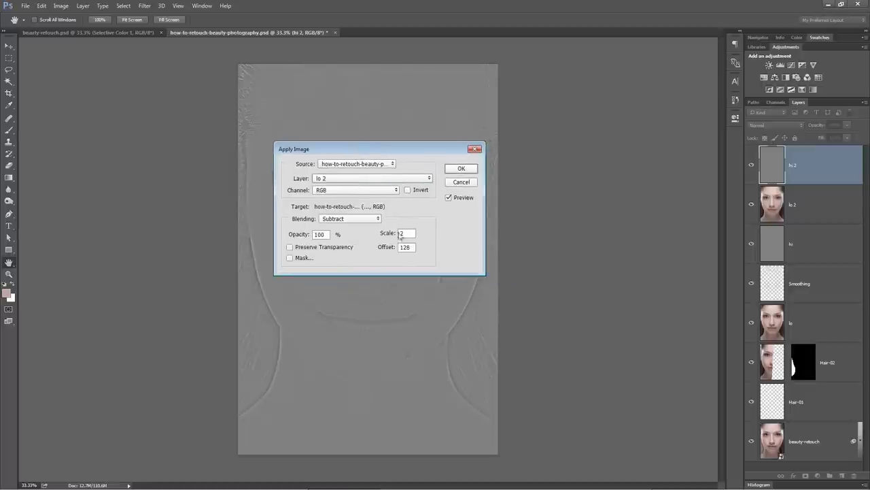
{"action": "left_click", "coordinate": [461, 168]}
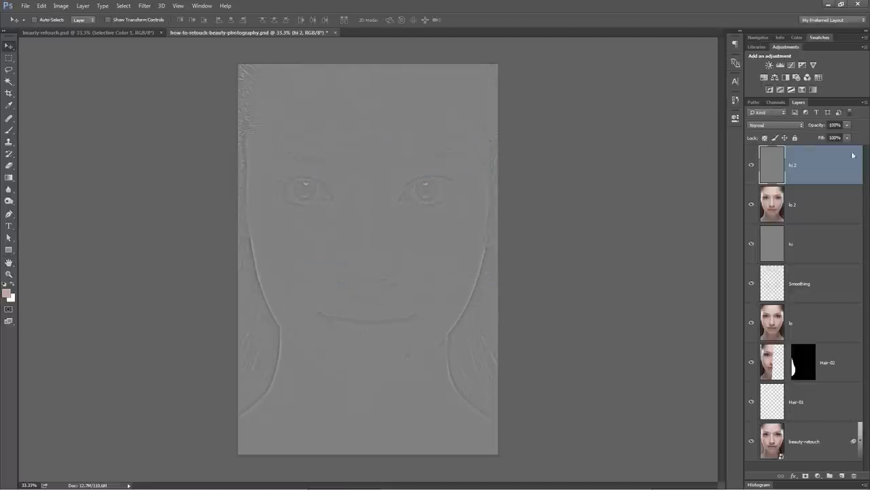
{"action": "left_click", "coordinate": [777, 125]}
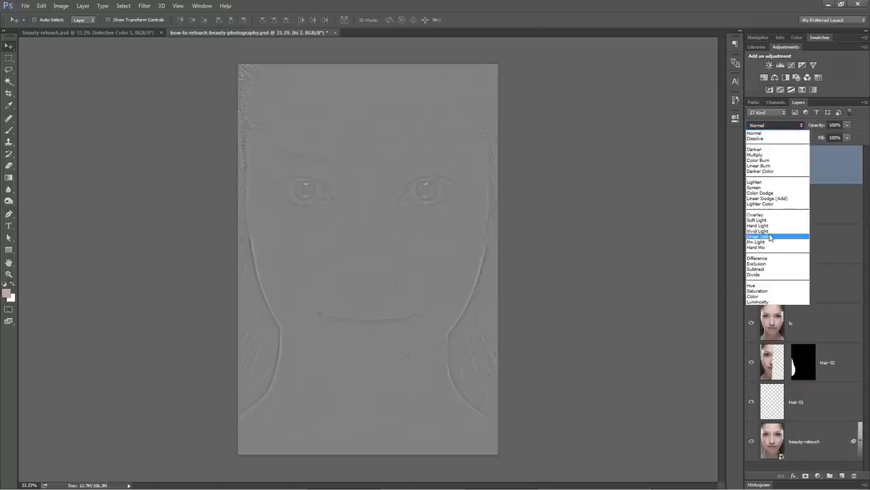
{"action": "left_click", "coordinate": [771, 233]}
Sharpen the hi 2 layer with Smart Sharpen at 75% amount, 1.0 px radius, 0% noise reduction, removing Gaussian Blur.
{"action": "key", "text": "z"}
{"action": "left_click_drag", "start_coordinate": [325, 170], "coordinate": [330, 196]}
{"action": "left_click", "coordinate": [144, 5]}
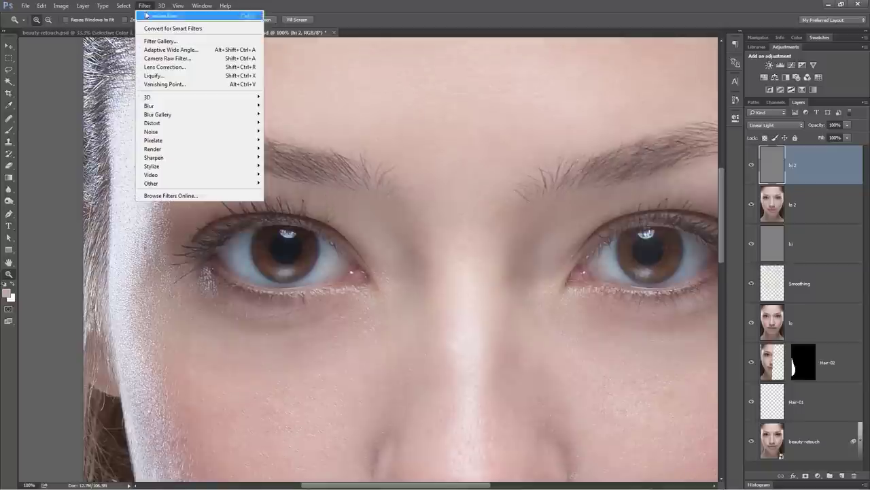
{"action": "mouse_move", "coordinate": [202, 159]}
{"action": "left_click", "coordinate": [291, 192]}
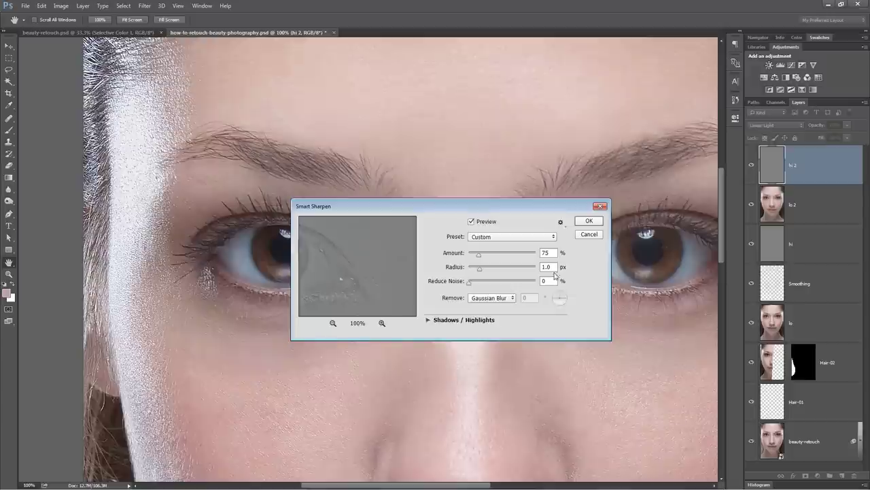
{"action": "left_click", "coordinate": [593, 225]}
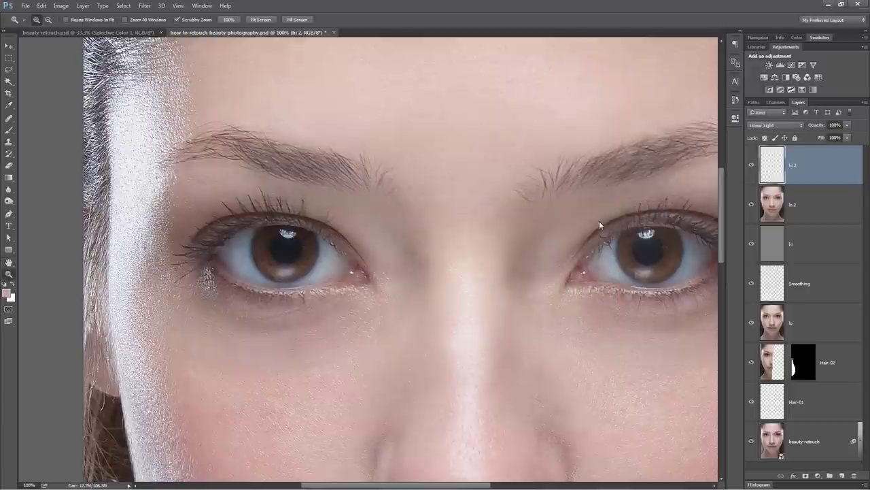
Paint sampled skin tones over the forehead, temple and both cheeks on the lo 2 layer with the Brush at 10% opacity.
{"action": "left_click", "coordinate": [811, 203]}
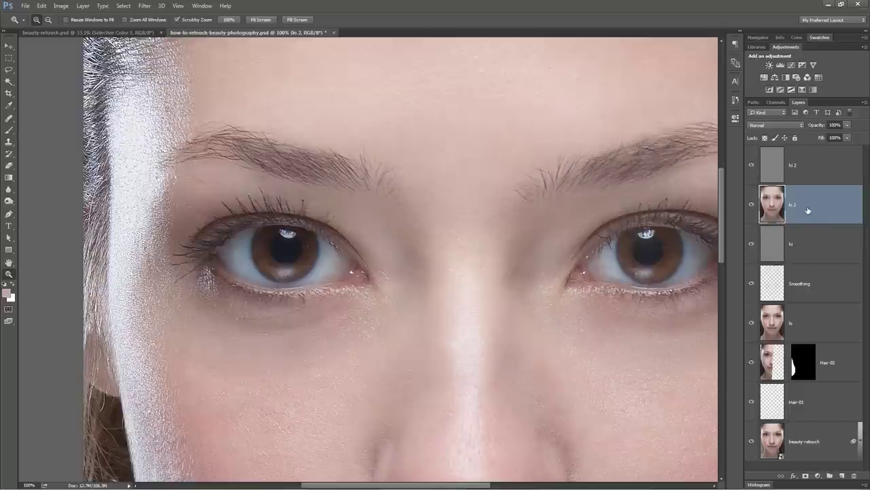
{"action": "key", "text": "ctrl+minus"}
{"action": "key", "text": "ctrl+minus"}
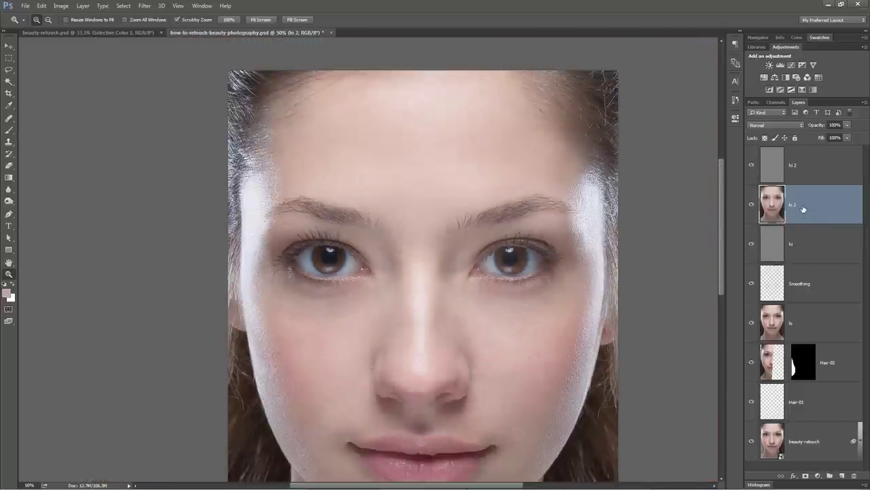
{"action": "left_click_drag", "start_coordinate": [558, 294], "coordinate": [535, 257]}
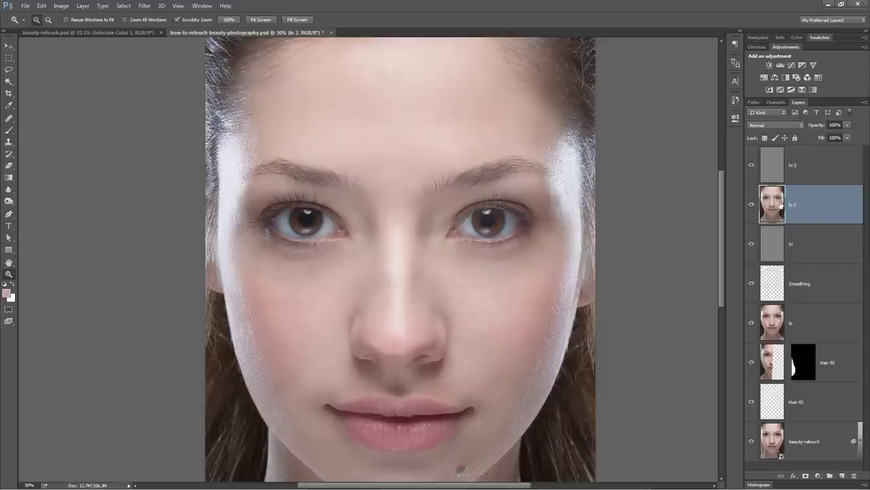
{"action": "key", "text": "ctrl+minus"}
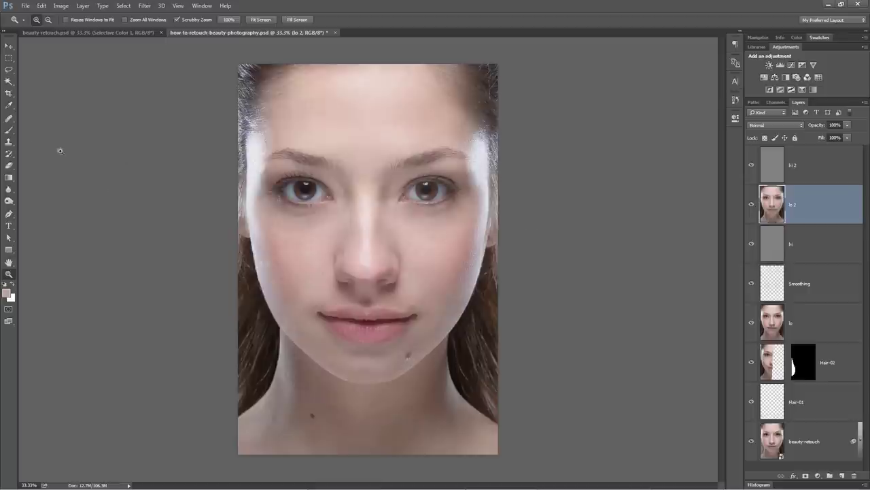
{"action": "left_click", "coordinate": [10, 129]}
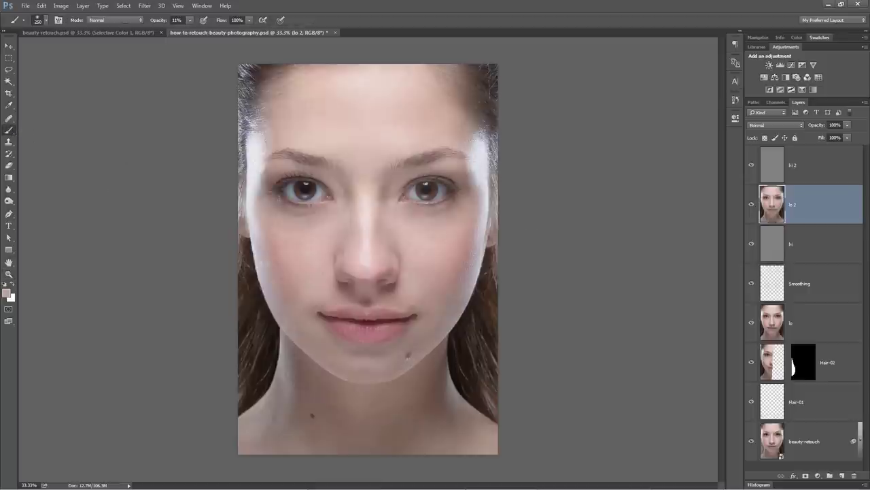
{"action": "left_click", "coordinate": [177, 20]}
{"action": "type", "text": "10"}
{"action": "key", "text": "Tab"}
{"action": "left_click", "coordinate": [367, 97], "text": "alt"}
{"action": "left_click", "coordinate": [293, 252], "text": "alt"}
{"action": "left_click", "coordinate": [257, 164], "text": "alt"}
{"action": "left_click", "coordinate": [284, 129], "text": "alt"}
{"action": "left_click", "coordinate": [312, 246], "text": "alt"}
{"action": "left_click", "coordinate": [465, 237], "text": "alt"}
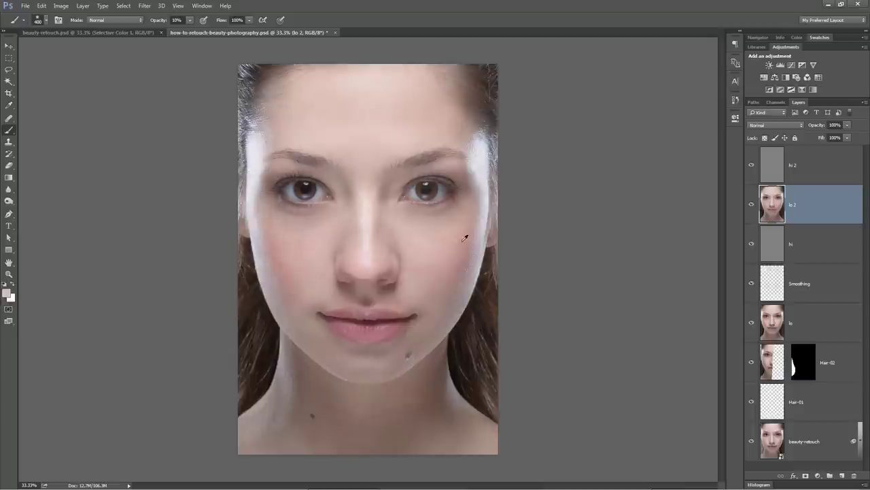
Even out the nose, upper lip area and chin on lo 2 with sampled skin tones, using a 200 px brush.
{"action": "left_click", "coordinate": [368, 241], "text": "alt"}
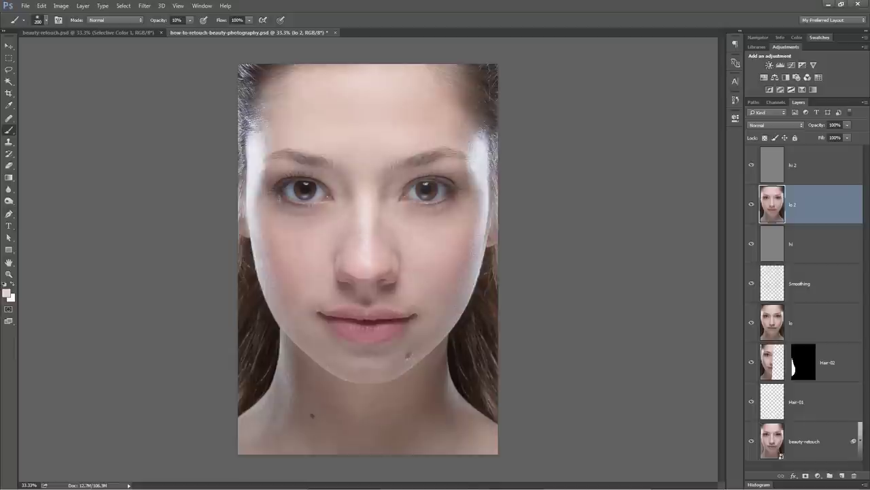
{"action": "left_click", "coordinate": [370, 227], "text": "alt"}
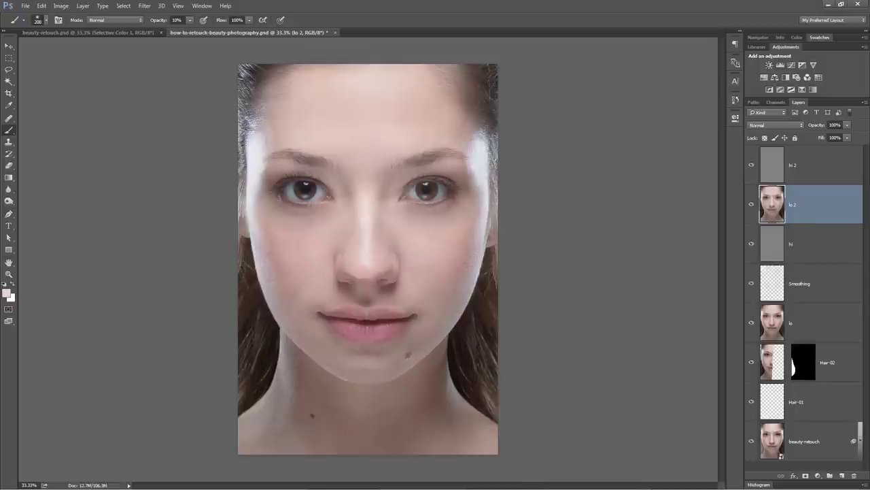
{"action": "left_click", "coordinate": [368, 298], "text": "alt"}
{"action": "left_click", "coordinate": [365, 297], "text": "alt"}
{"action": "left_click", "coordinate": [365, 357], "text": "alt"}
Add a white layer mask to the hi 2 layer.
{"action": "left_click", "coordinate": [815, 163]}
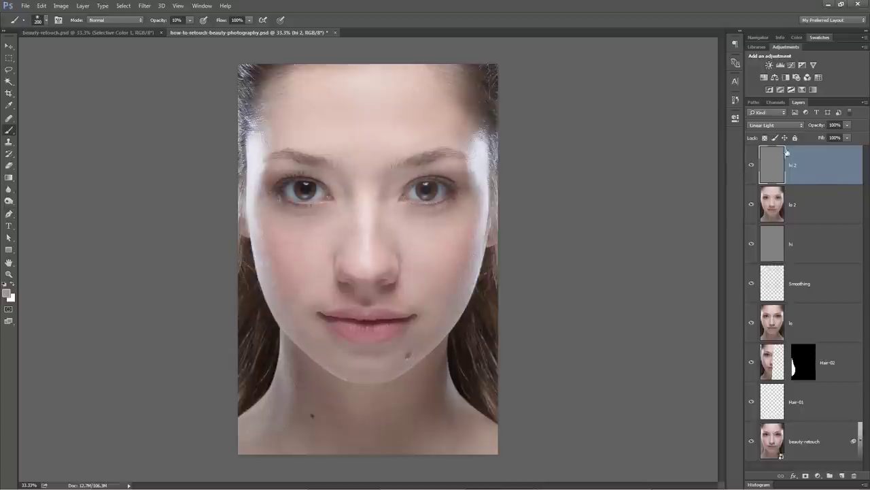
{"action": "left_click", "coordinate": [806, 476]}
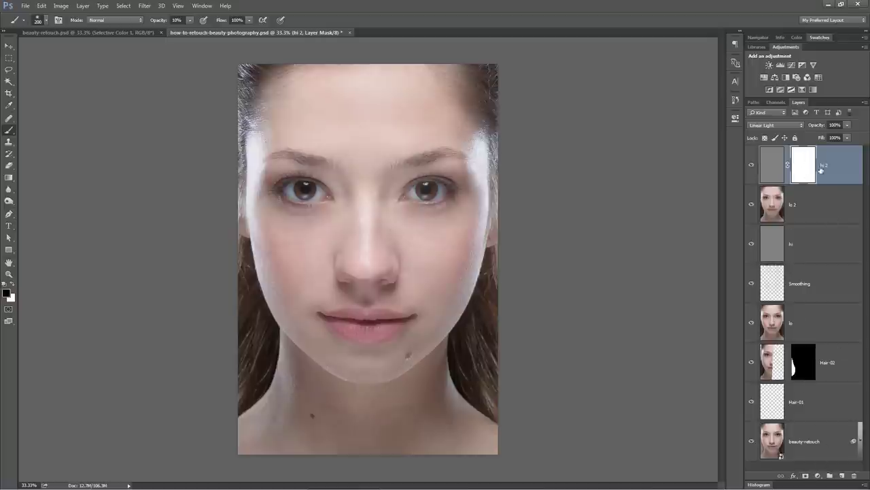
Compare the skin texture on the forehead, eyes and nose with the hi 2 layer hidden and shown.
{"action": "key", "text": "z"}
{"action": "left_click_drag", "start_coordinate": [369, 188], "coordinate": [394, 277]}
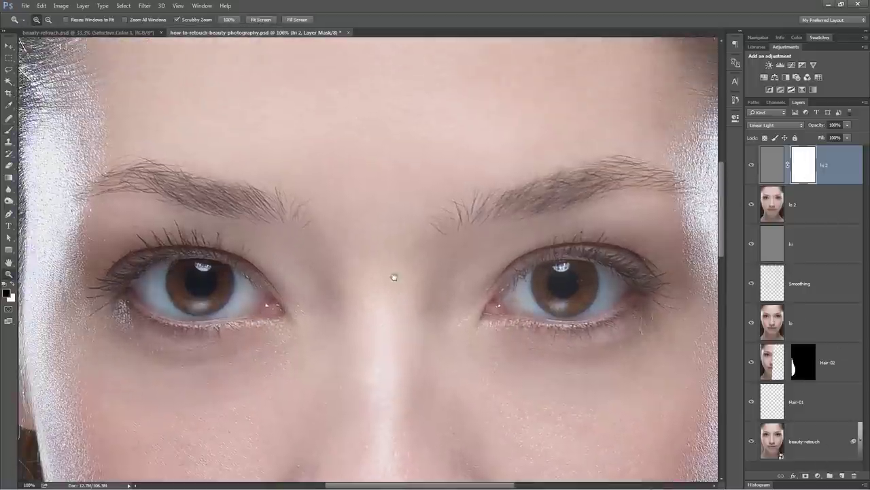
{"action": "scroll", "coordinate": [393, 277], "scroll_direction": "up", "scroll_amount": 5}
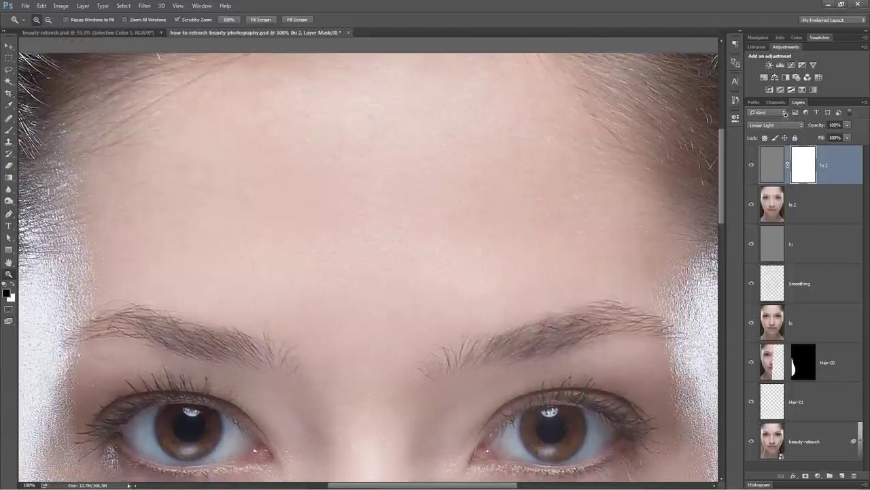
{"action": "left_click", "coordinate": [752, 167]}
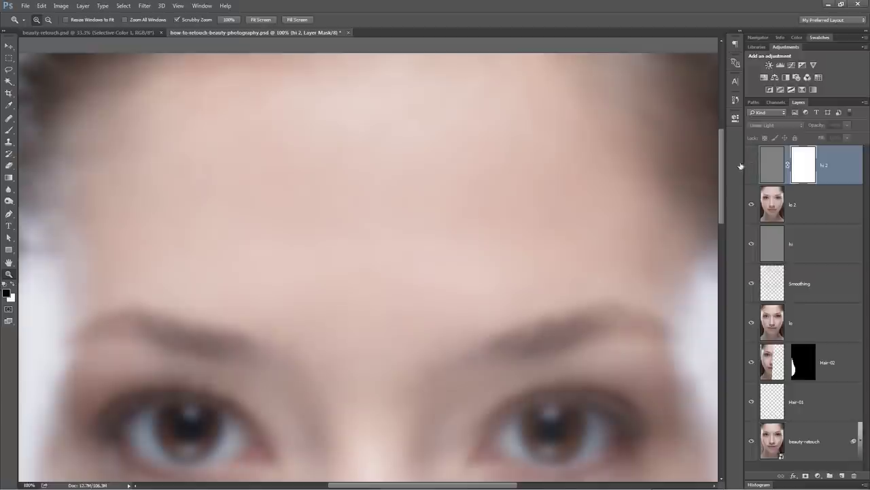
{"action": "scroll", "coordinate": [585, 159], "scroll_direction": "down", "scroll_amount": 5}
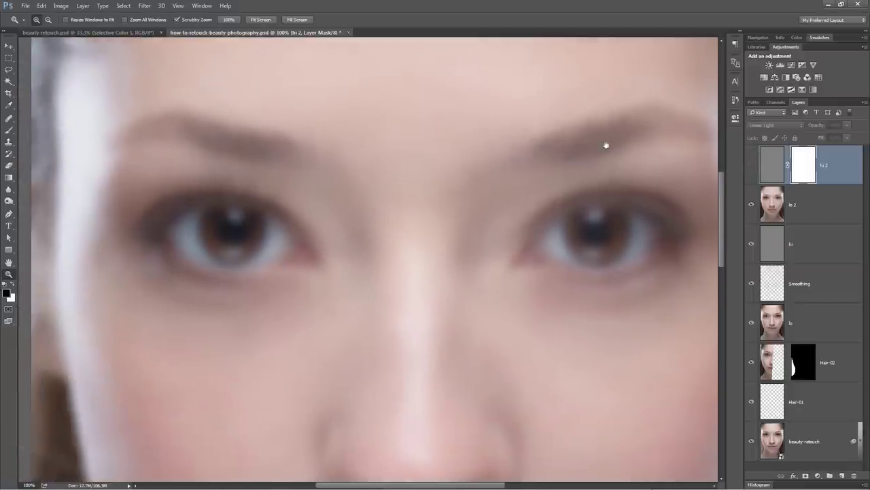
{"action": "left_click_drag", "start_coordinate": [606, 145], "coordinate": [608, 101]}
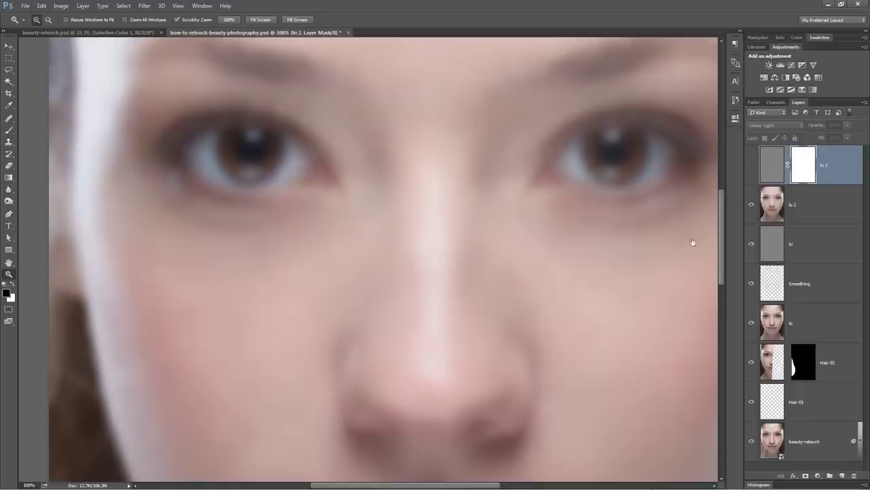
{"action": "left_click", "coordinate": [752, 164]}
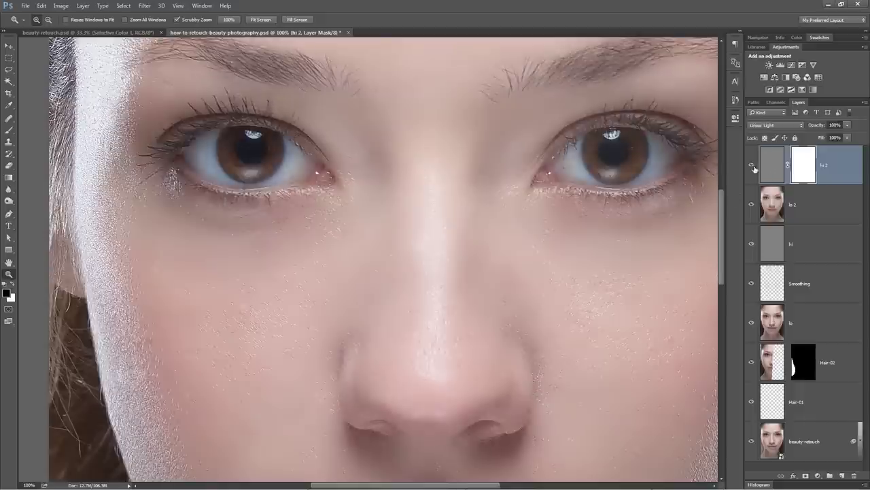
Paint black on the hi 2 layer mask over the forehead with a 200 px brush at 10% opacity.
{"action": "left_click", "coordinate": [774, 169]}
{"action": "left_click", "coordinate": [803, 168]}
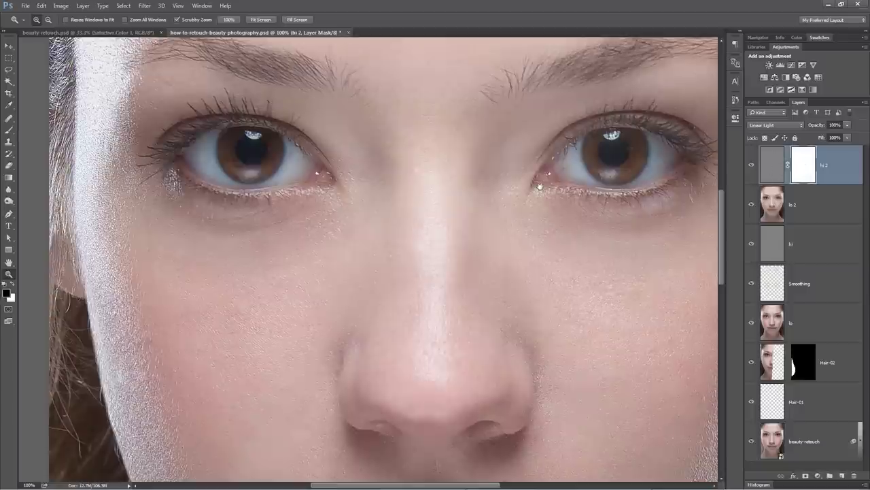
{"action": "left_click_drag", "start_coordinate": [539, 82], "coordinate": [526, 287]}
{"action": "left_click_drag", "start_coordinate": [458, 261], "coordinate": [513, 243]}
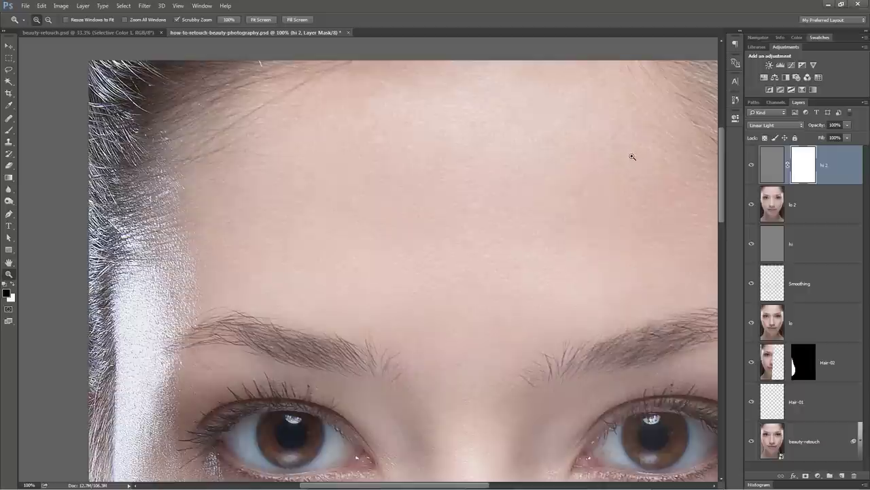
{"action": "left_click", "coordinate": [9, 129]}
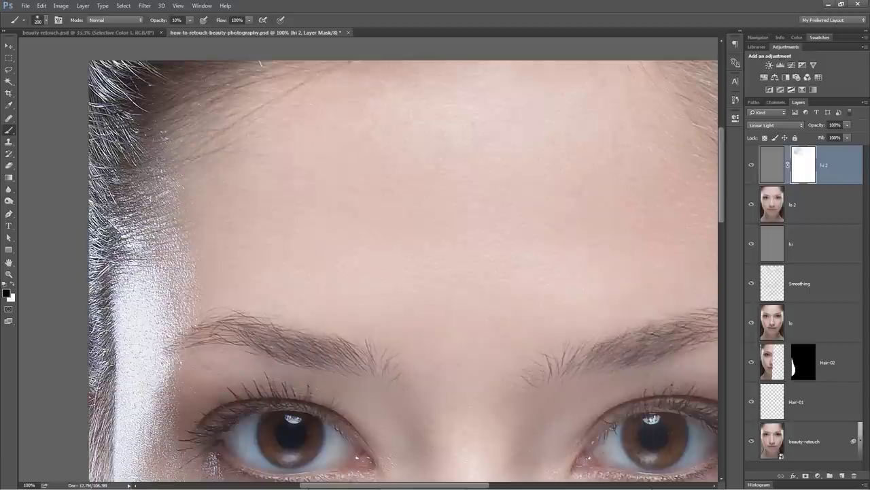
{"action": "left_click_drag", "start_coordinate": [467, 323], "coordinate": [469, 294]}
{"action": "mouse_move", "coordinate": [581, 70]}
{"action": "left_mouse_down"}
{"action": "mouse_move", "coordinate": [537, 122]}
{"action": "mouse_move", "coordinate": [537, 234]}
{"action": "mouse_move", "coordinate": [313, 220]}
{"action": "left_mouse_up"}
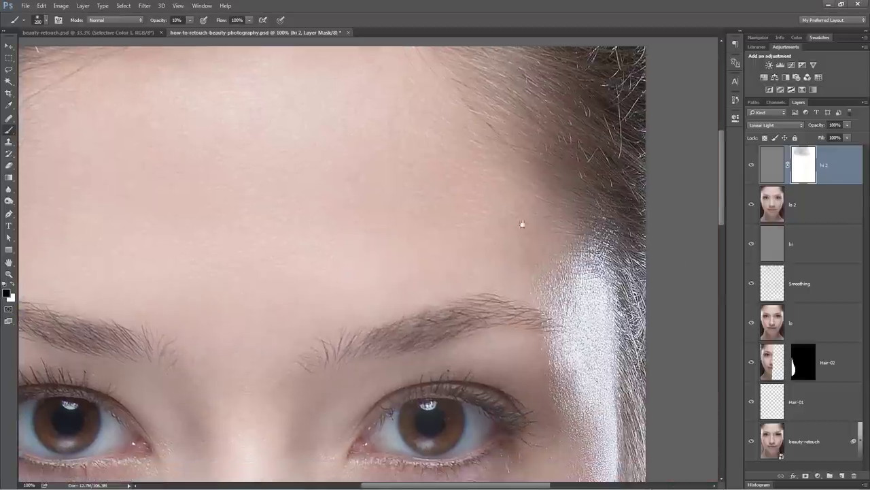
{"action": "left_click_drag", "start_coordinate": [291, 172], "coordinate": [402, 114]}
{"action": "left_click_drag", "start_coordinate": [350, 185], "coordinate": [340, 252]}
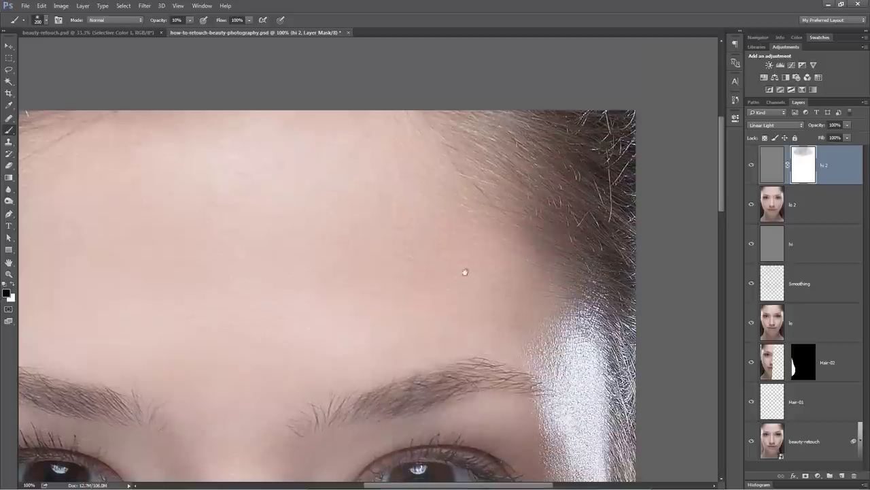
Soften the texture around the eye and on the cheek at the image's right by painting black on the hi 2 mask.
{"action": "left_click_drag", "start_coordinate": [464, 296], "coordinate": [272, 153]}
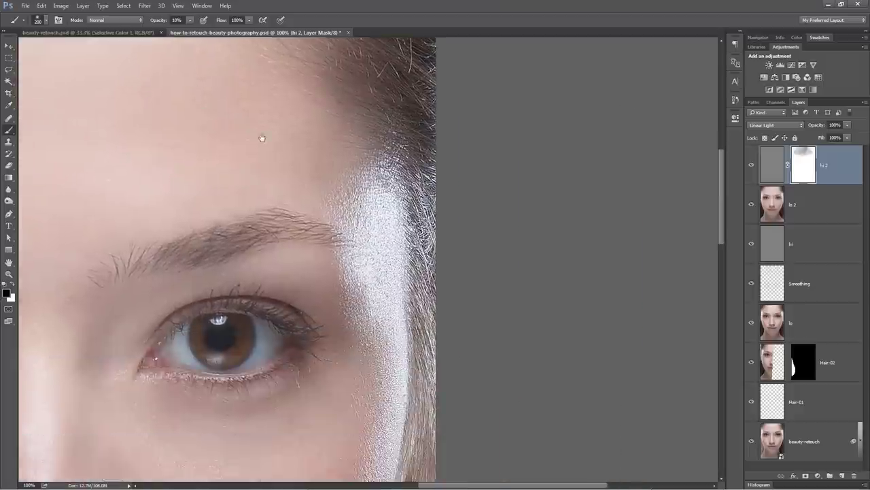
{"action": "left_click_drag", "start_coordinate": [369, 323], "coordinate": [475, 251]}
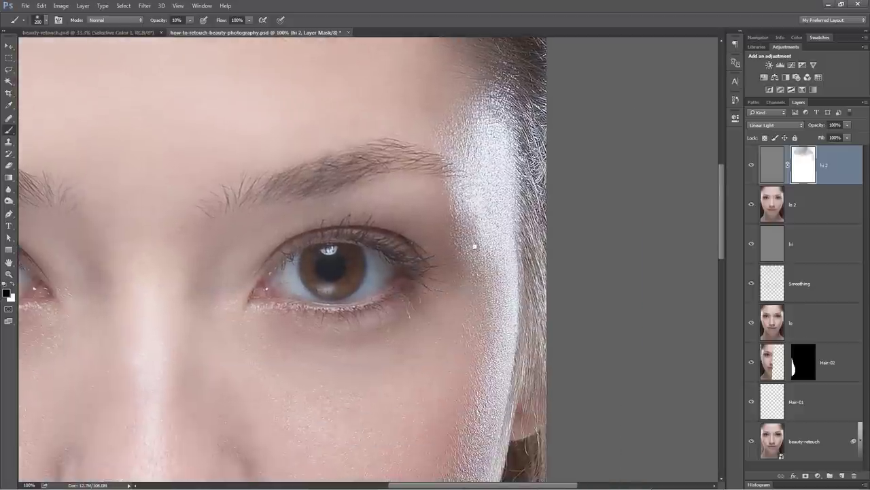
{"action": "left_click_drag", "start_coordinate": [428, 325], "coordinate": [426, 191]}
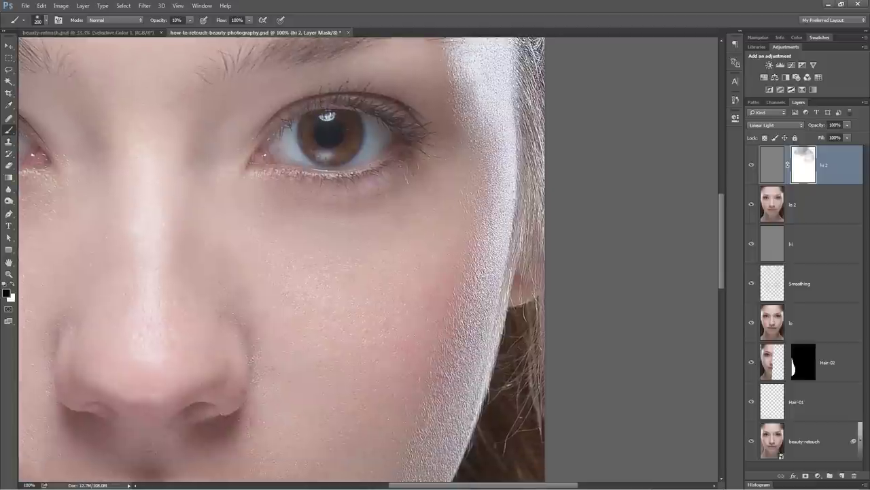
{"action": "left_click_drag", "start_coordinate": [343, 306], "coordinate": [359, 367]}
{"action": "left_click_drag", "start_coordinate": [347, 315], "coordinate": [398, 213]}
{"action": "mouse_move", "coordinate": [328, 362]}
{"action": "left_mouse_down"}
{"action": "mouse_move", "coordinate": [378, 180]}
{"action": "mouse_move", "coordinate": [384, 391]}
{"action": "mouse_move", "coordinate": [455, 395]}
{"action": "mouse_move", "coordinate": [427, 374]}
{"action": "mouse_move", "coordinate": [547, 157]}
{"action": "left_mouse_up"}
{"action": "left_click_drag", "start_coordinate": [378, 357], "coordinate": [475, 340]}
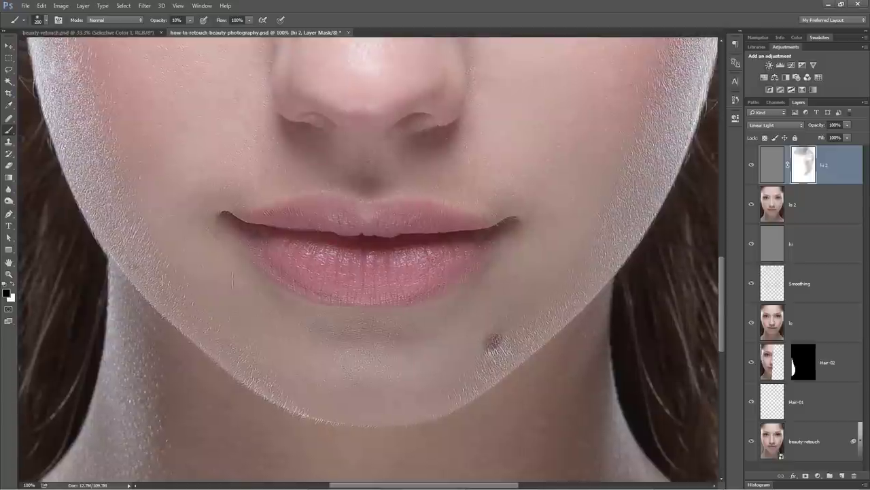
Paint black on the hi 2 mask over the mouth area, the nose and the cheek at the image's left.
{"action": "left_click_drag", "start_coordinate": [198, 256], "coordinate": [248, 351]}
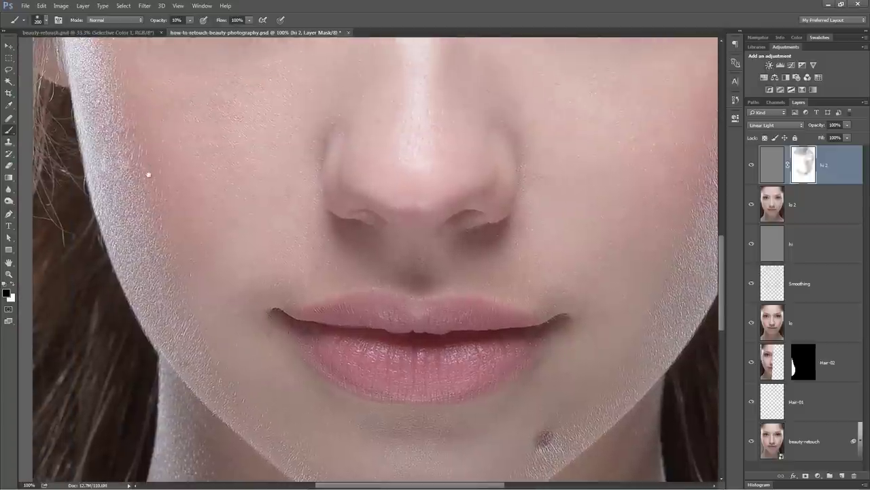
{"action": "left_click_drag", "start_coordinate": [340, 233], "coordinate": [396, 328]}
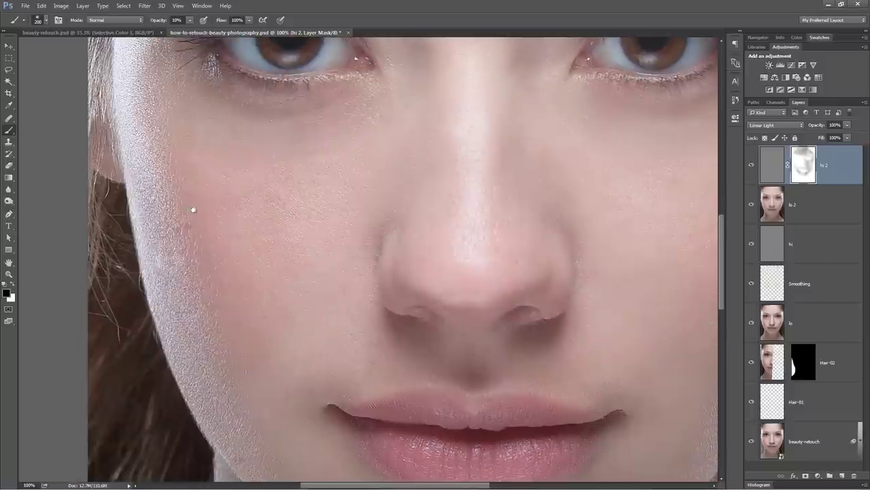
{"action": "left_click_drag", "start_coordinate": [238, 146], "coordinate": [342, 157]}
{"action": "mouse_move", "coordinate": [263, 216]}
{"action": "left_mouse_down"}
{"action": "mouse_move", "coordinate": [278, 279]}
{"action": "mouse_move", "coordinate": [340, 238]}
{"action": "left_mouse_up"}
{"action": "left_click_drag", "start_coordinate": [385, 157], "coordinate": [333, 319]}
{"action": "left_click_drag", "start_coordinate": [386, 262], "coordinate": [317, 344]}
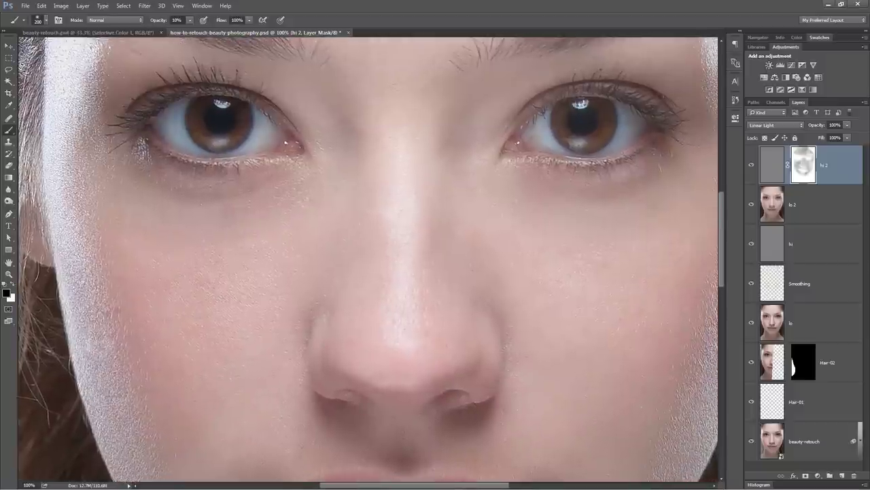
{"action": "left_click_drag", "start_coordinate": [393, 90], "coordinate": [399, 229]}
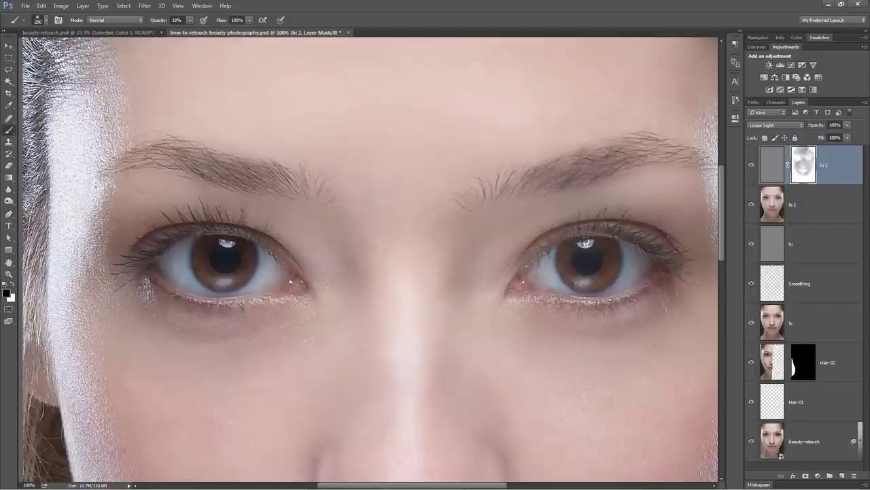
Extend the black painting on the hi 2 mask to the temple and outer cheek at the image's left, the jaw and the neck.
{"action": "left_click_drag", "start_coordinate": [159, 194], "coordinate": [288, 218]}
{"action": "left_click_drag", "start_coordinate": [266, 308], "coordinate": [274, 190]}
{"action": "left_click_drag", "start_coordinate": [240, 85], "coordinate": [259, 264]}
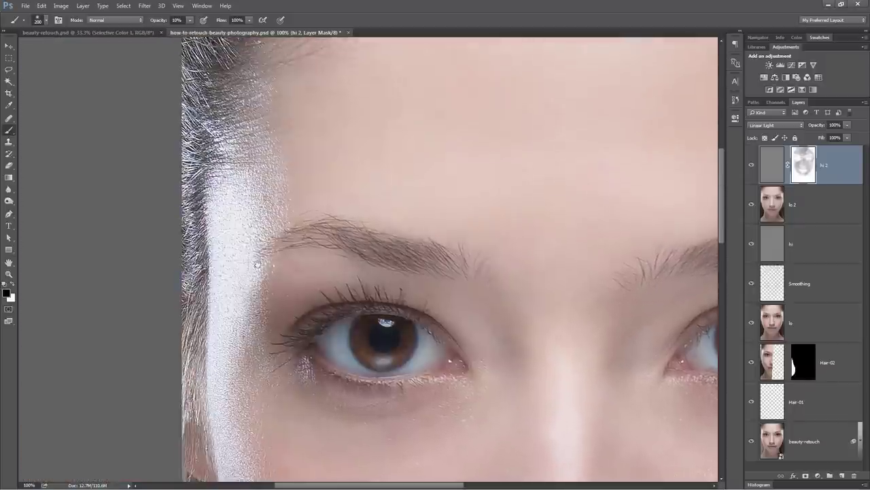
{"action": "left_click_drag", "start_coordinate": [238, 340], "coordinate": [257, 174]}
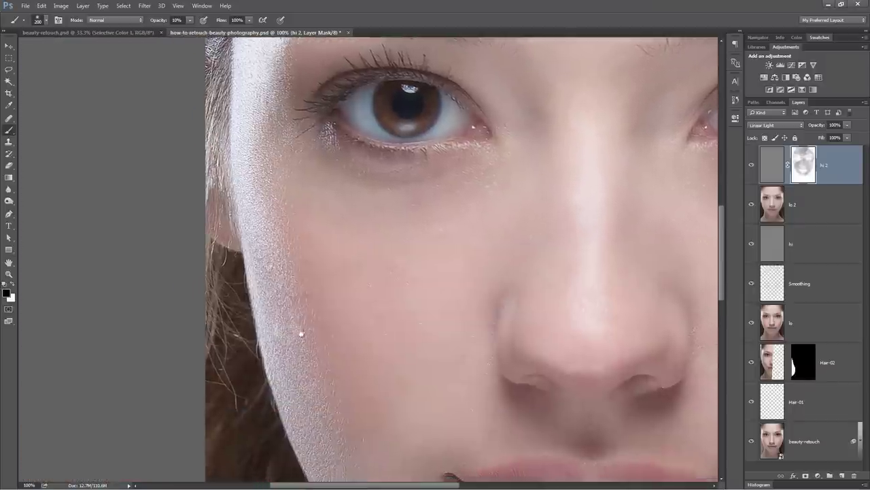
{"action": "left_click_drag", "start_coordinate": [301, 330], "coordinate": [282, 217]}
{"action": "left_click_drag", "start_coordinate": [389, 369], "coordinate": [338, 168]}
{"action": "left_click_drag", "start_coordinate": [288, 377], "coordinate": [280, 235]}
{"action": "mouse_move", "coordinate": [344, 109]}
{"action": "left_mouse_down"}
{"action": "mouse_move", "coordinate": [381, 272]}
{"action": "mouse_move", "coordinate": [463, 248]}
{"action": "mouse_move", "coordinate": [328, 303]}
{"action": "mouse_move", "coordinate": [387, 330]}
{"action": "mouse_move", "coordinate": [302, 353]}
{"action": "left_mouse_up"}
{"action": "mouse_move", "coordinate": [476, 394]}
{"action": "left_mouse_down"}
{"action": "mouse_move", "coordinate": [367, 376]}
{"action": "mouse_move", "coordinate": [338, 349]}
{"action": "left_mouse_up"}
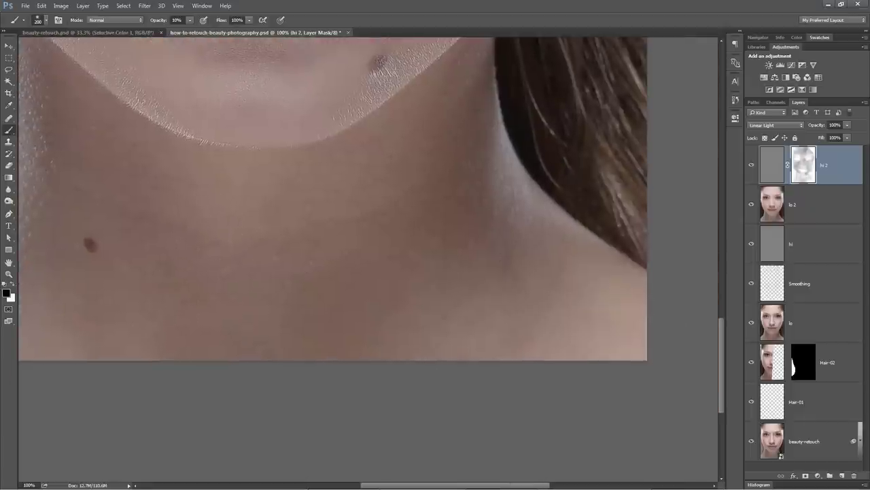
{"action": "left_click_drag", "start_coordinate": [412, 110], "coordinate": [411, 260]}
{"action": "left_click_drag", "start_coordinate": [357, 223], "coordinate": [449, 286]}
{"action": "left_click_drag", "start_coordinate": [497, 187], "coordinate": [437, 374]}
{"action": "left_click_drag", "start_coordinate": [441, 263], "coordinate": [495, 323]}
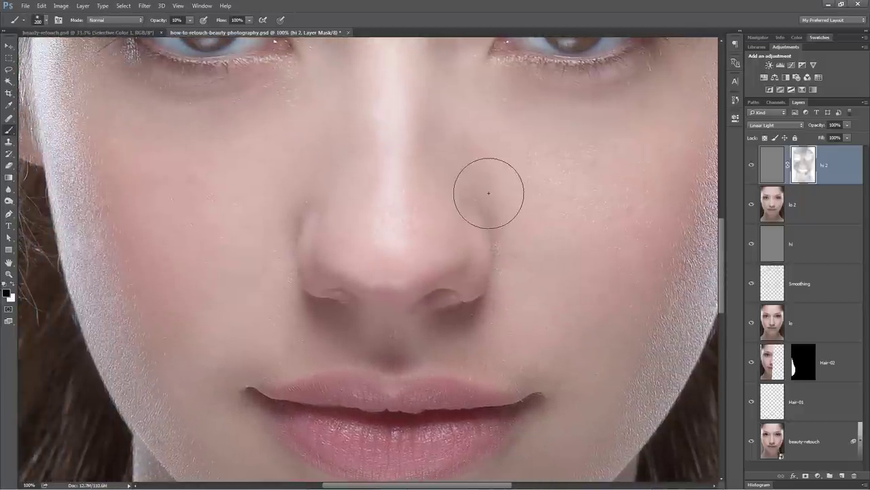
Inspect the hi 2 layer mask on its own, then compare the whole portrait with the mask disabled and enabled.
{"action": "left_click", "coordinate": [803, 166], "text": "alt"}
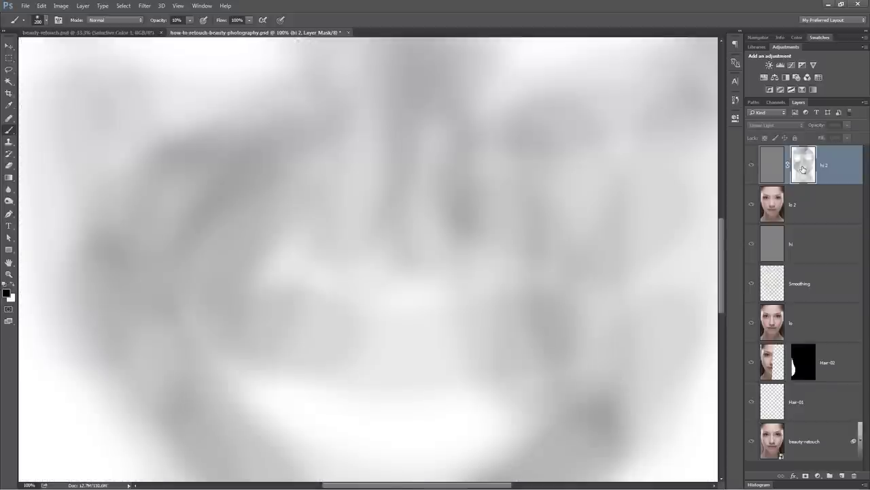
{"action": "key", "text": "ctrl+minus"}
{"action": "key", "text": "ctrl+minus"}
{"action": "key", "text": "ctrl+minus"}
{"action": "left_click", "coordinate": [804, 168], "text": "alt"}
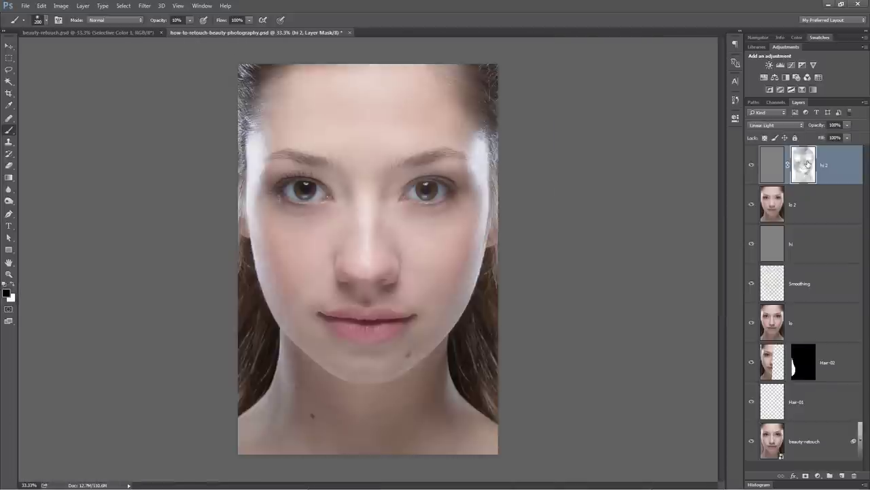
{"action": "left_click", "coordinate": [807, 171], "text": "shift"}
{"action": "left_click", "coordinate": [807, 171], "text": "shift"}
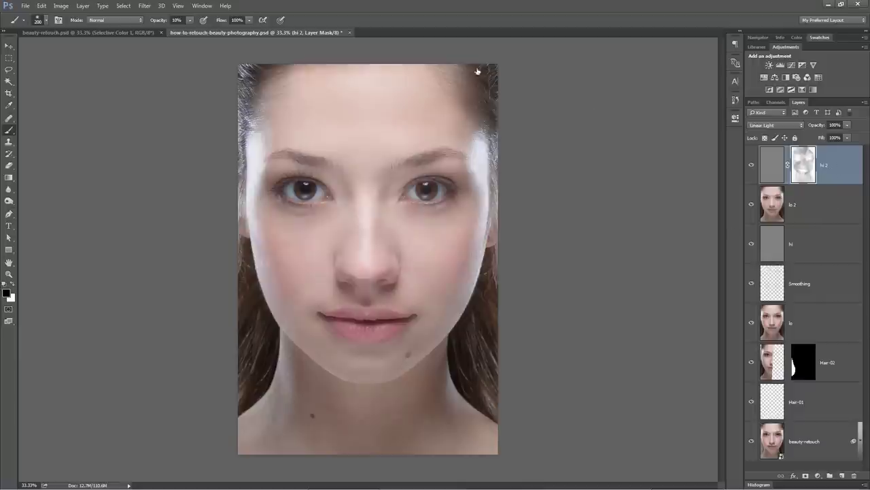
Add a new layer above hi 2 and name it Skin Texture.
{"action": "left_click", "coordinate": [842, 475]}
{"action": "double_click", "coordinate": [799, 166]}
{"action": "type", "text": "Skin Texture"}
{"action": "key", "text": "Return"}
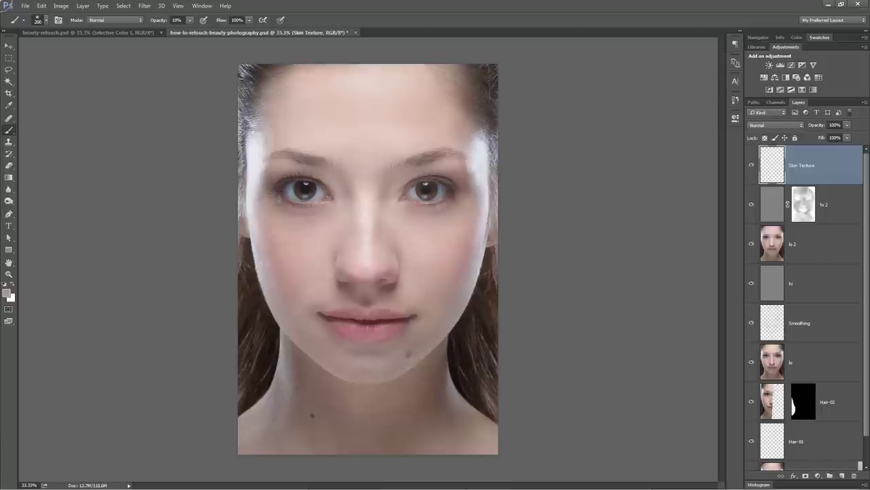
Fill the Skin Texture layer with 50% Gray in Normal mode at 100% opacity.
{"action": "left_click", "coordinate": [41, 5]}
{"action": "left_click", "coordinate": [65, 136]}
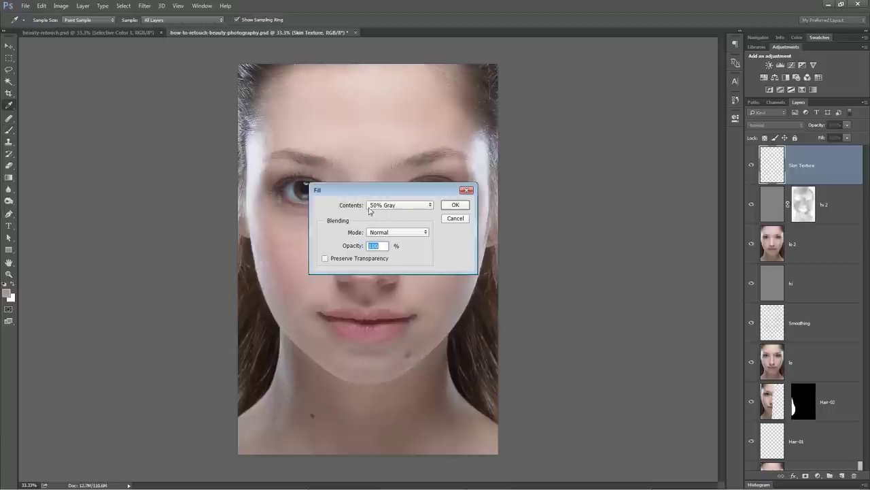
{"action": "left_click", "coordinate": [406, 205]}
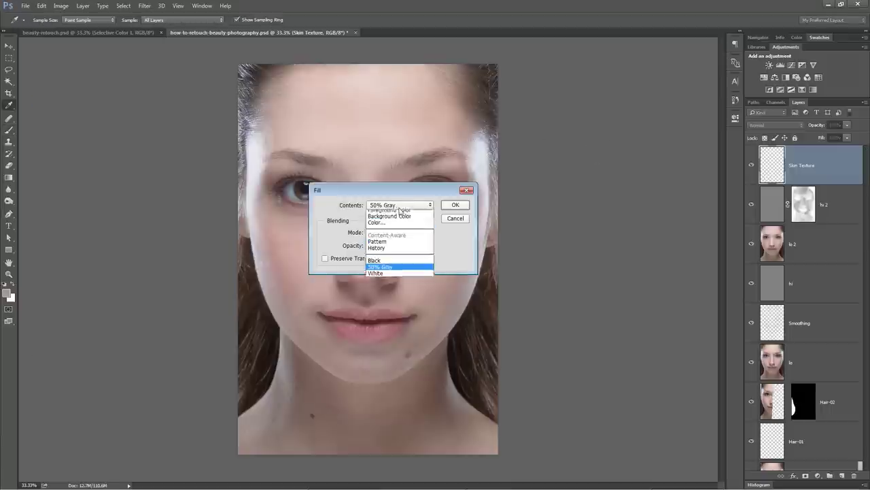
{"action": "left_click", "coordinate": [394, 269]}
{"action": "left_click", "coordinate": [460, 208]}
{"action": "key", "text": "b"}
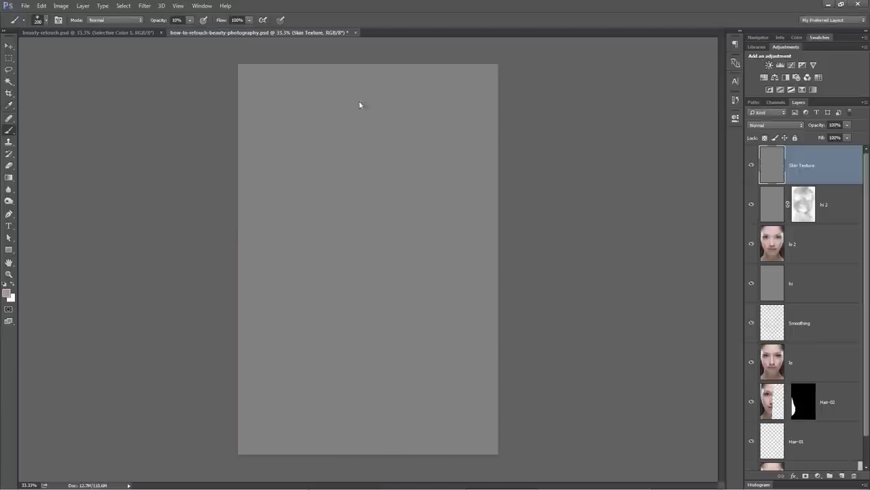
Apply Add Noise to the Skin Texture layer with a 25% amount, Uniform distribution and Monochromatic enabled.
{"action": "key", "text": "z"}
{"action": "left_click", "coordinate": [364, 160]}
{"action": "left_click", "coordinate": [143, 5]}
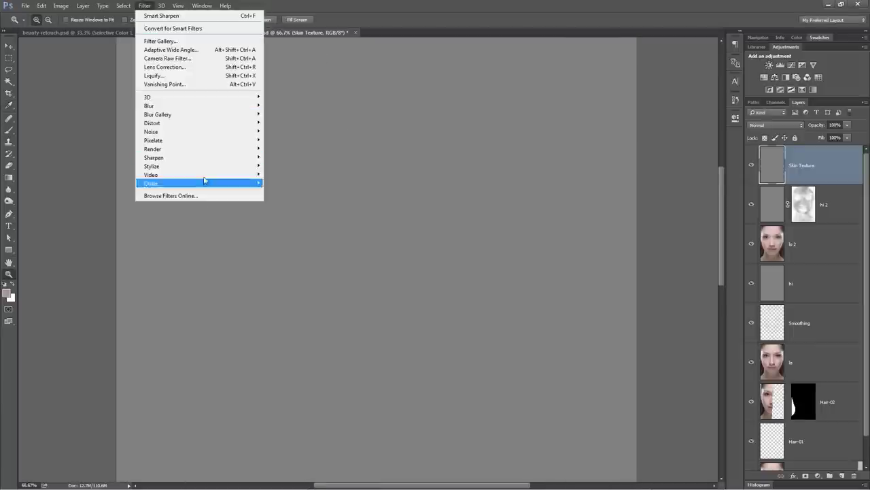
{"action": "mouse_move", "coordinate": [210, 134]}
{"action": "left_click", "coordinate": [299, 134]}
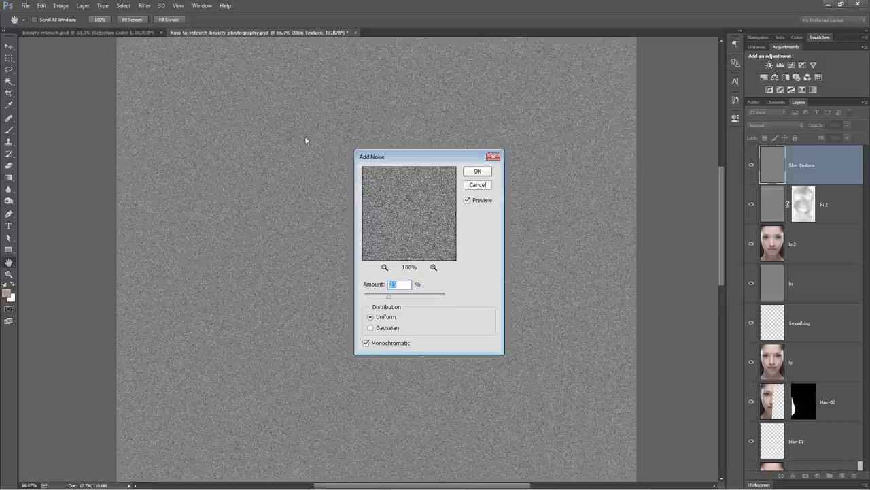
{"action": "left_click", "coordinate": [404, 286]}
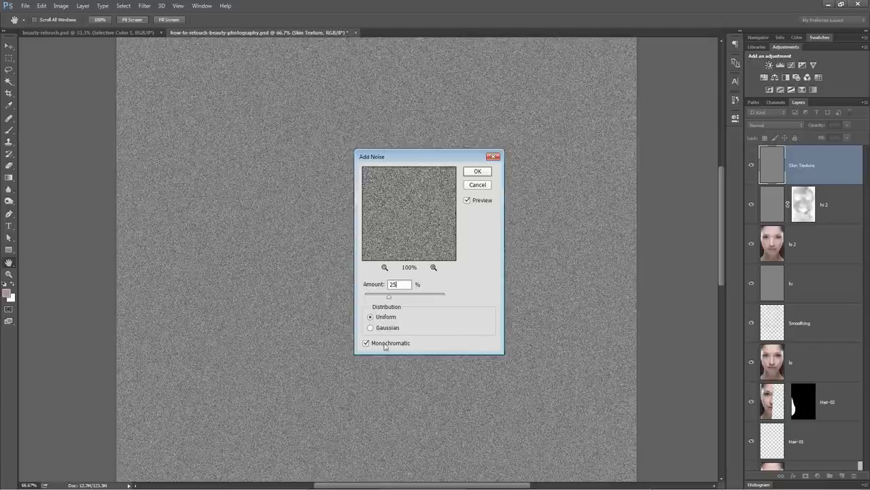
{"action": "left_click", "coordinate": [477, 170]}
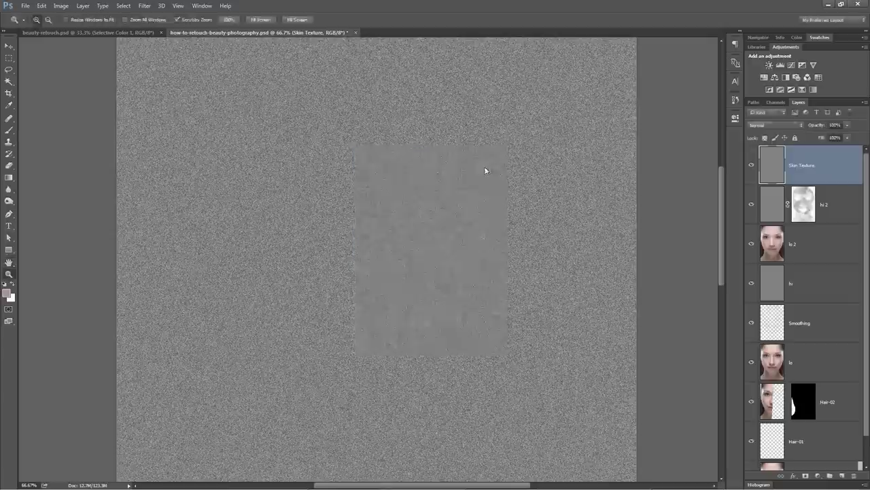
Hide the Skin Texture layer and examine the smoothed skin around the eyes up close and in the full portrait.
{"action": "left_click", "coordinate": [379, 221]}
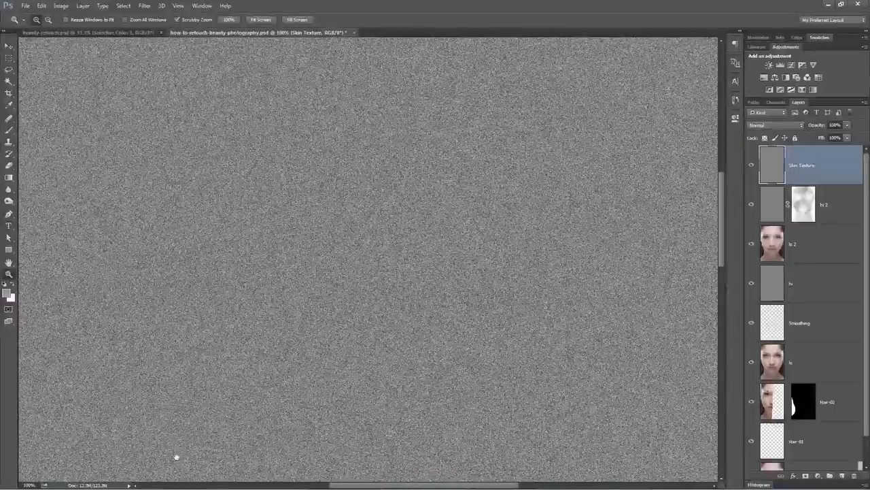
{"action": "left_click", "coordinate": [751, 167]}
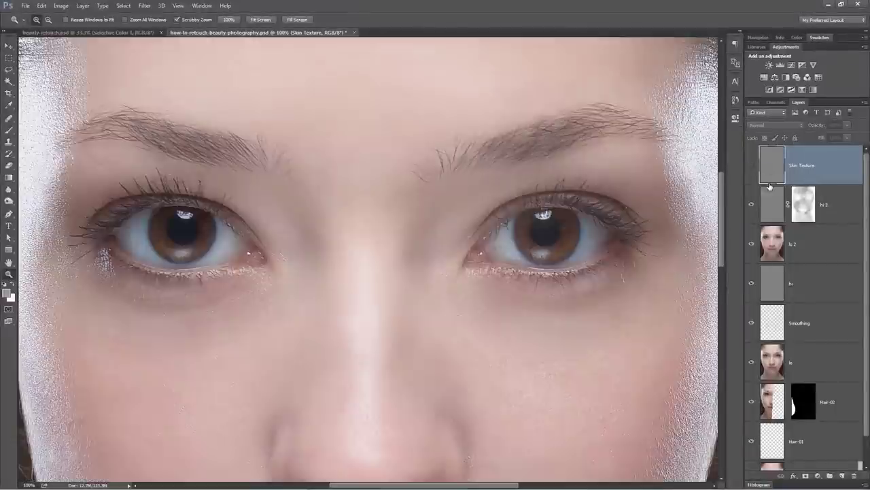
{"action": "key", "text": "ctrl+minus"}
{"action": "key", "text": "ctrl+minus"}
{"action": "key", "text": "ctrl+minus"}
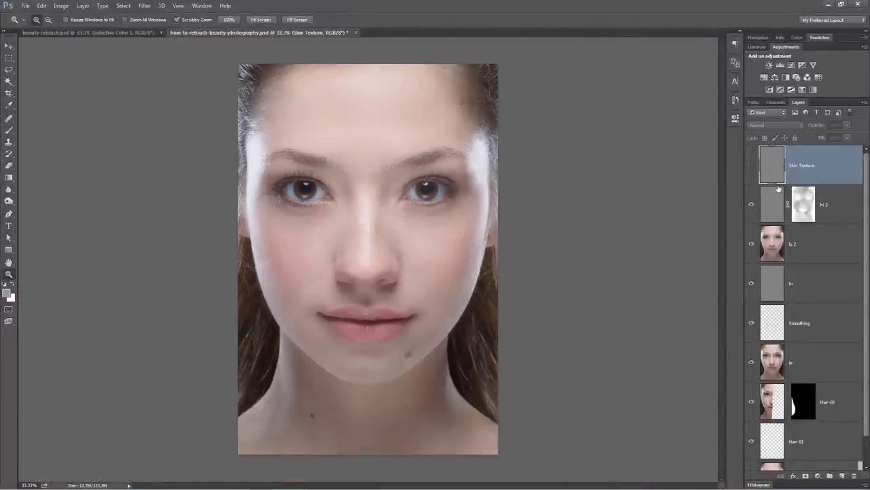
{"action": "left_click", "coordinate": [317, 197]}
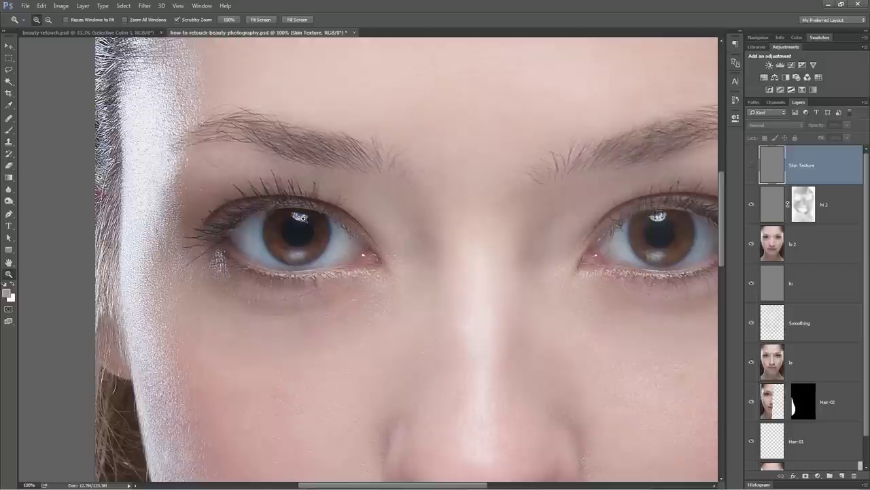
{"action": "key", "text": "ctrl+minus"}
{"action": "key", "text": "ctrl+minus"}
{"action": "key", "text": "ctrl+minus"}
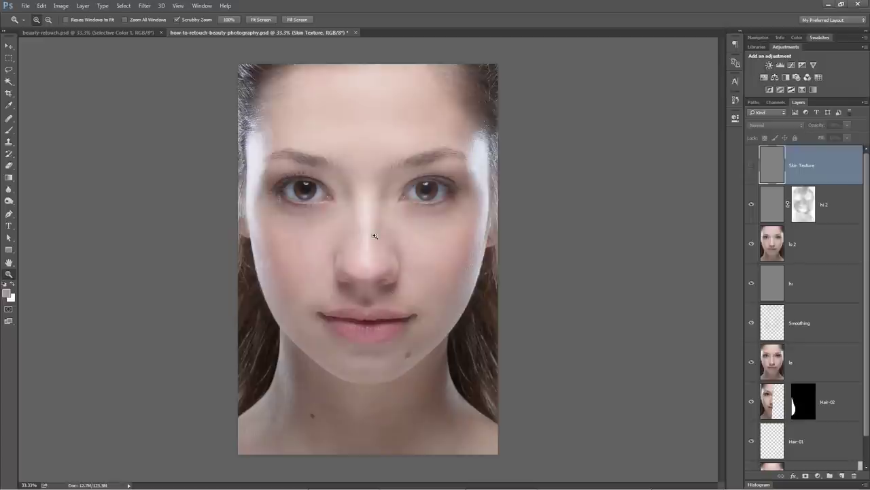
Add an empty layer above Skin Texture and try a 100% opacity brush stroke from the forehead to the nose bridge.
{"action": "key", "text": "ctrl+shift+alt+n"}
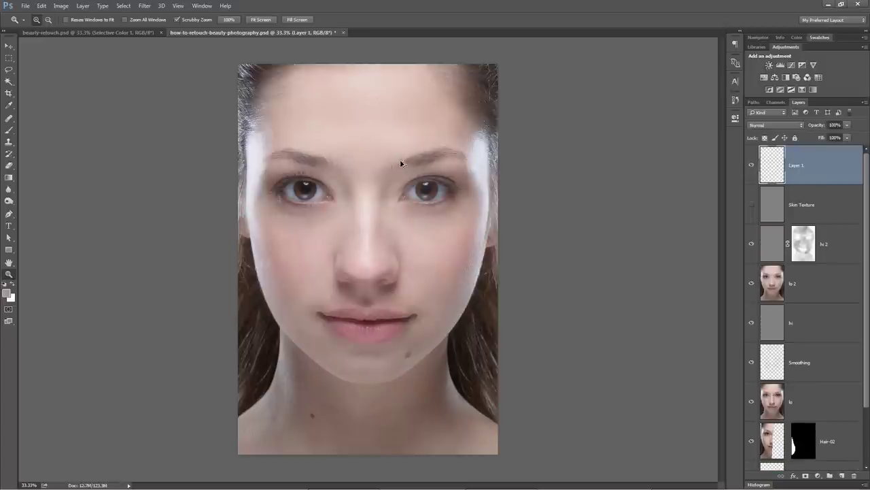
{"action": "key", "text": "b"}
{"action": "key", "text": "0"}
{"action": "mouse_move", "coordinate": [367, 65]}
{"action": "left_mouse_down"}
{"action": "mouse_move", "coordinate": [378, 216]}
{"action": "mouse_move", "coordinate": [414, 153]}
{"action": "mouse_move", "coordinate": [393, 196]}
{"action": "left_mouse_up"}
{"action": "key", "text": "ctrl+z"}
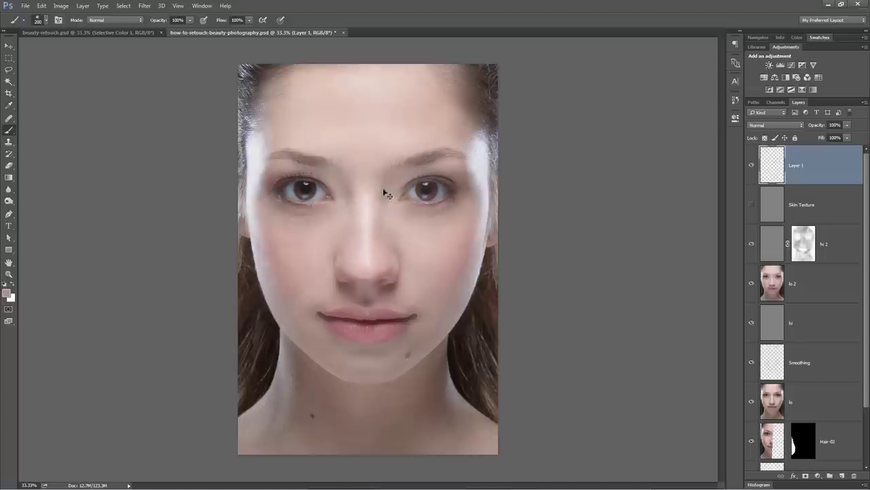
Paint an orange-red arrow from the forehead down to the nose bridge with an 80 px brush.
{"action": "left_click", "coordinate": [820, 38]}
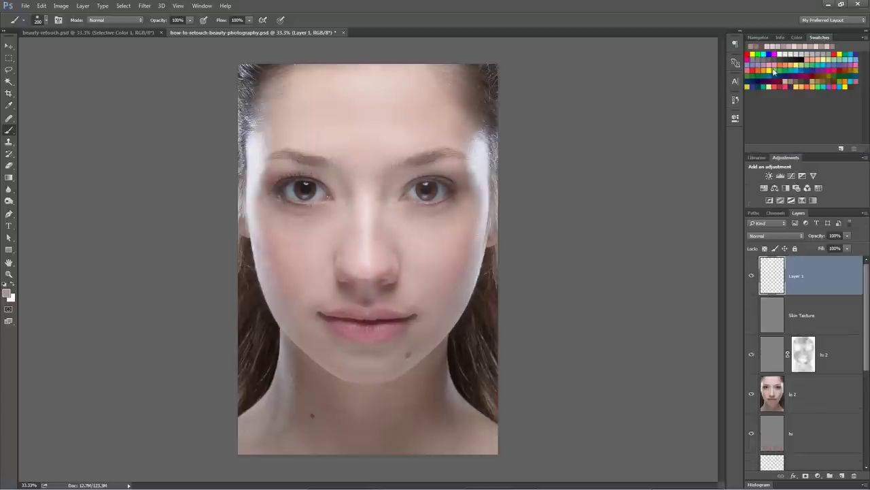
{"action": "left_click", "coordinate": [783, 61]}
{"action": "key", "text": "bracketleft"}
{"action": "key", "text": "bracketleft"}
{"action": "key", "text": "bracketleft"}
{"action": "mouse_move", "coordinate": [365, 75]}
{"action": "left_mouse_down"}
{"action": "mouse_move", "coordinate": [364, 147]}
{"action": "mouse_move", "coordinate": [342, 172]}
{"action": "mouse_move", "coordinate": [389, 163]}
{"action": "left_mouse_up"}
Try marking both sides of the face with strokes and the jawline with two arrows, and undo these marks.
{"action": "left_click_drag", "start_coordinate": [483, 150], "coordinate": [456, 294]}
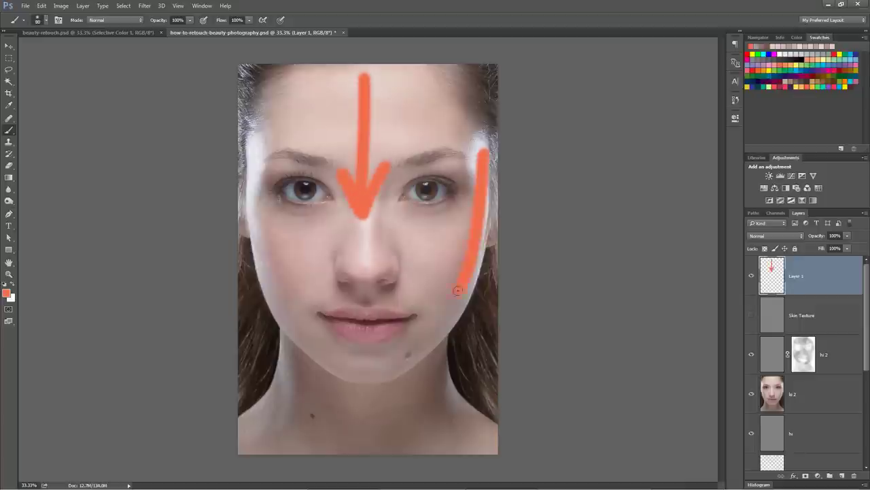
{"action": "left_click_drag", "start_coordinate": [257, 153], "coordinate": [292, 314]}
{"action": "mouse_move", "coordinate": [495, 333]}
{"action": "left_mouse_down"}
{"action": "mouse_move", "coordinate": [451, 349]}
{"action": "mouse_move", "coordinate": [470, 365]}
{"action": "left_mouse_up"}
{"action": "mouse_move", "coordinate": [239, 311]}
{"action": "left_mouse_down"}
{"action": "mouse_move", "coordinate": [262, 330]}
{"action": "mouse_move", "coordinate": [248, 357]}
{"action": "left_mouse_up"}
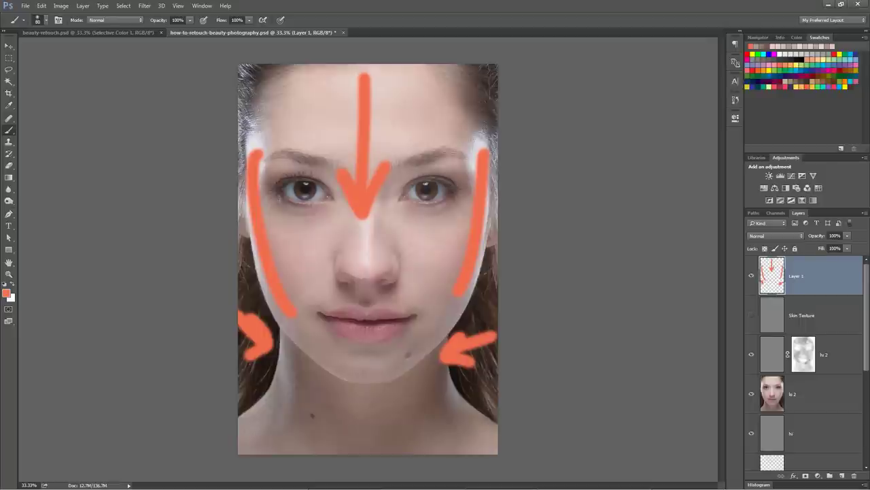
{"action": "key", "text": "ctrl+alt+z"}
{"action": "key", "text": "ctrl+alt+z"}
{"action": "key", "text": "ctrl+alt+z"}
{"action": "key", "text": "ctrl+alt+z"}
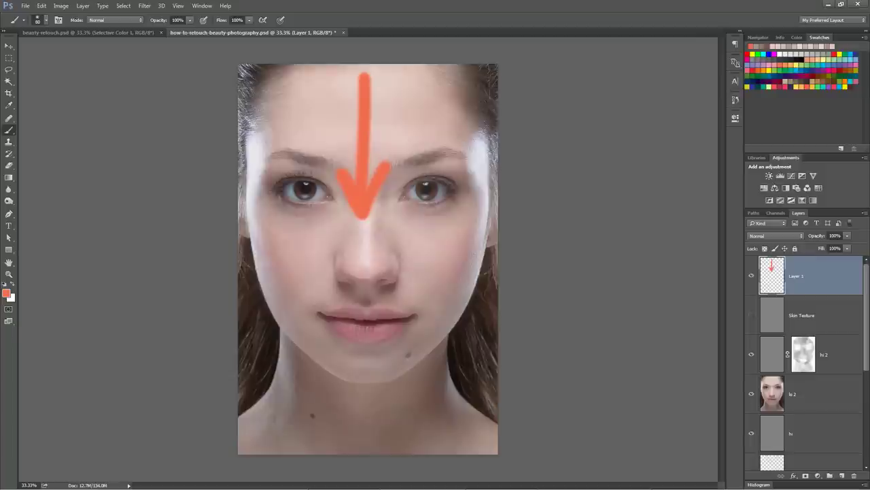
Mark the areas above and below the eyes, under the nose and lips, and along the chin, and delete the markup layer.
{"action": "left_click_drag", "start_coordinate": [275, 211], "coordinate": [329, 215]}
{"action": "left_click_drag", "start_coordinate": [275, 167], "coordinate": [329, 172]}
{"action": "left_click_drag", "start_coordinate": [413, 171], "coordinate": [463, 166]}
{"action": "left_click_drag", "start_coordinate": [398, 221], "coordinate": [456, 213]}
{"action": "left_click_drag", "start_coordinate": [345, 289], "coordinate": [400, 290]}
{"action": "left_click_drag", "start_coordinate": [340, 348], "coordinate": [397, 349]}
{"action": "mouse_move", "coordinate": [293, 346]}
{"action": "left_mouse_down"}
{"action": "mouse_move", "coordinate": [416, 371]}
{"action": "mouse_move", "coordinate": [433, 350]}
{"action": "left_mouse_up"}
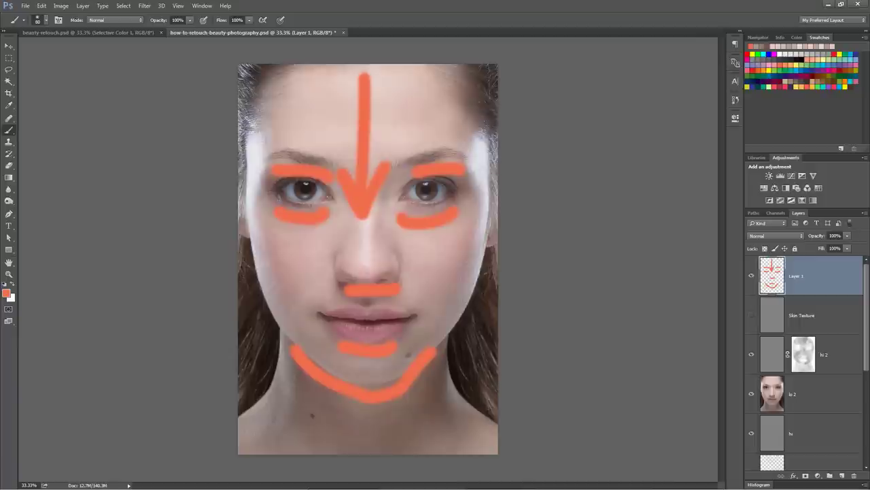
{"action": "key", "text": "Delete"}
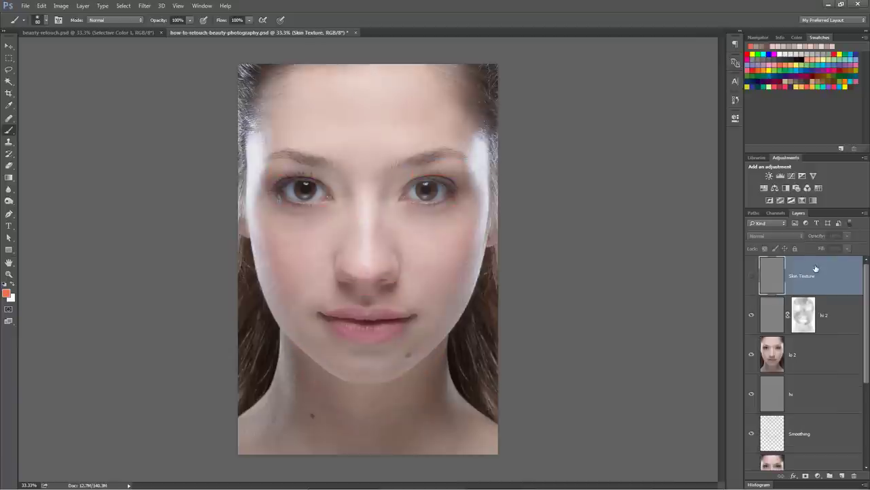
Show the Skin Texture layer and start an Emboss filter on it with a 90° angle.
{"action": "left_click", "coordinate": [751, 275]}
{"action": "key", "text": "z"}
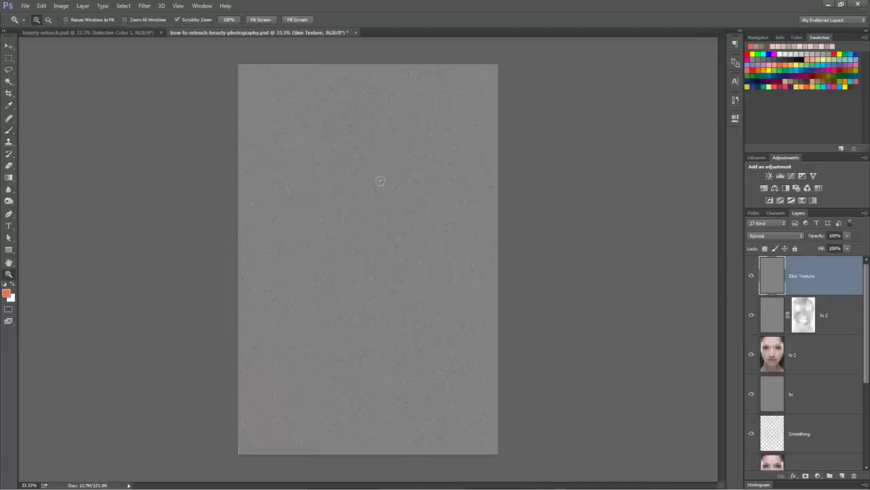
{"action": "left_click", "coordinate": [379, 179]}
{"action": "left_click", "coordinate": [378, 214]}
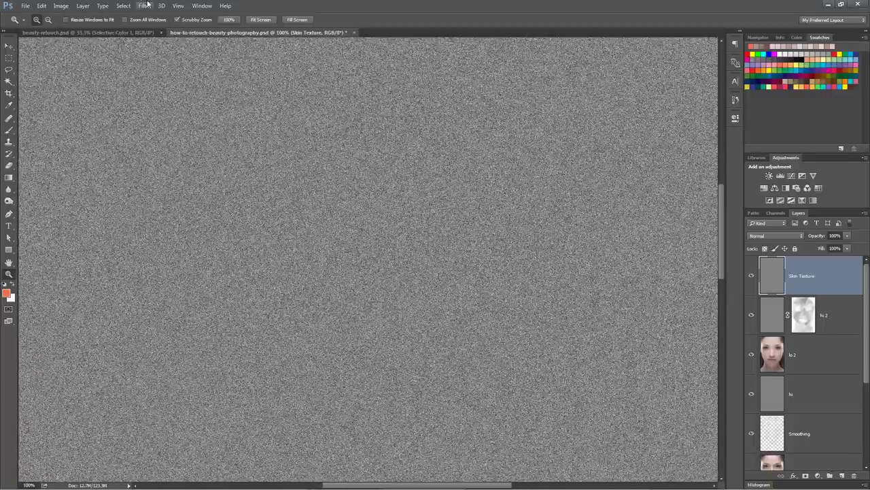
{"action": "left_click", "coordinate": [144, 5]}
{"action": "mouse_move", "coordinate": [172, 166]}
{"action": "left_click", "coordinate": [280, 176]}
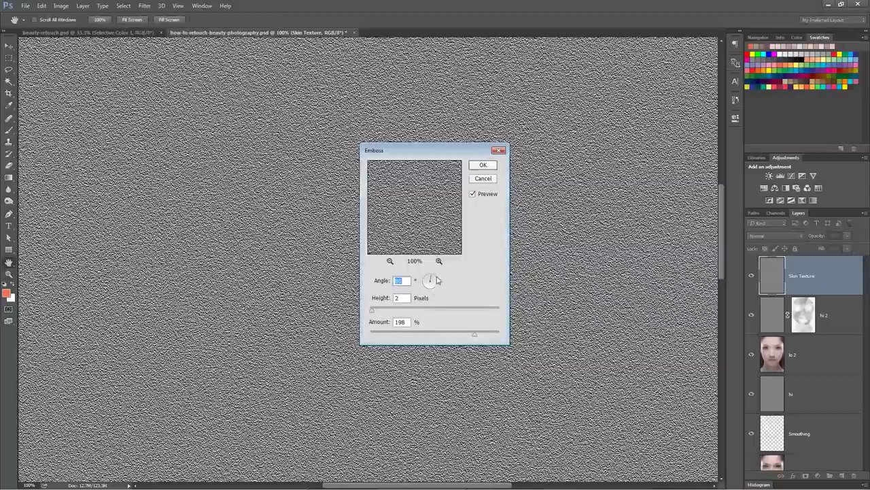
{"action": "left_click_drag", "start_coordinate": [432, 284], "coordinate": [431, 289]}
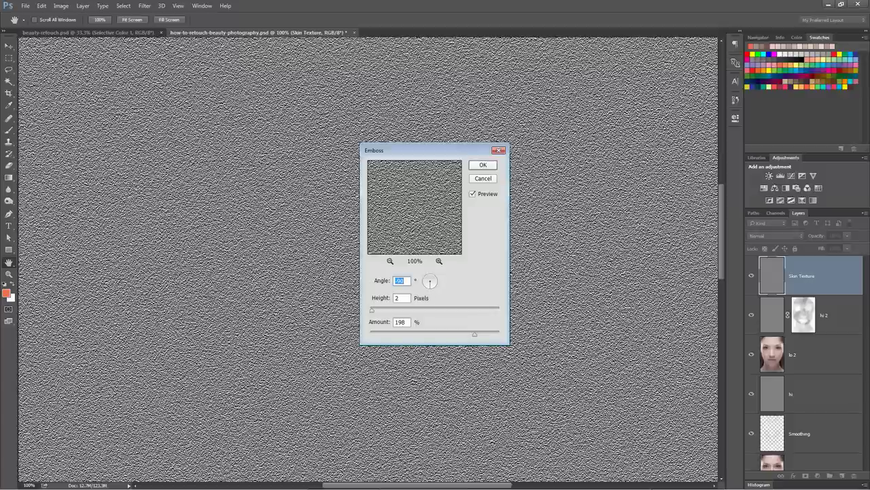
{"action": "type", "text": "90"}
{"action": "key", "text": "Tab"}
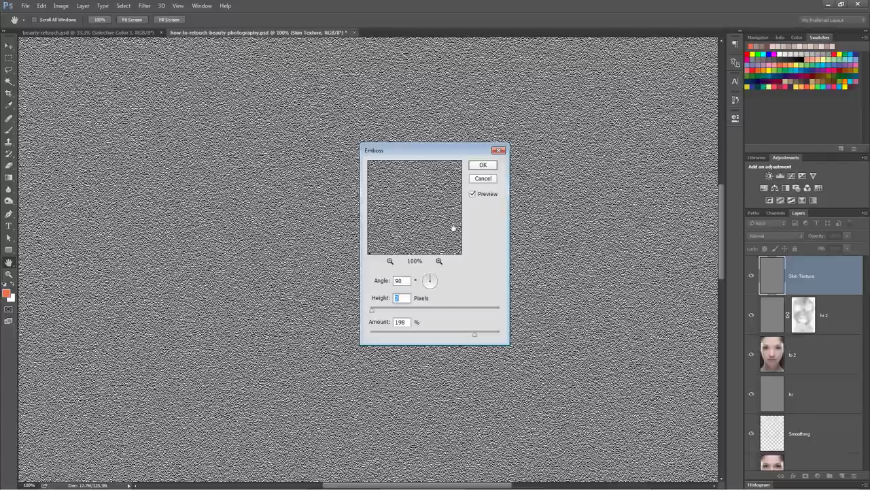
Set the Emboss height to 2 pixels and the amount to 189%, and apply the filter.
{"action": "left_click", "coordinate": [400, 298]}
{"action": "left_click_drag", "start_coordinate": [371, 311], "coordinate": [375, 311]}
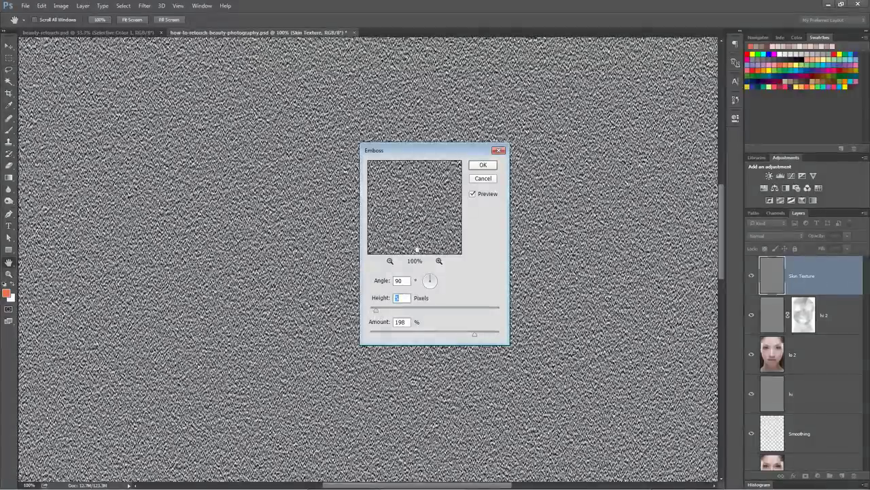
{"action": "left_click_drag", "start_coordinate": [375, 311], "coordinate": [373, 311]}
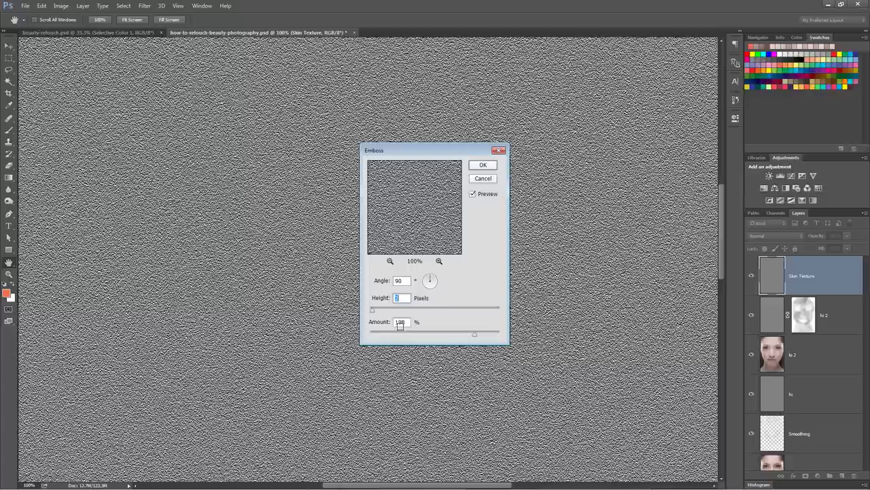
{"action": "mouse_move", "coordinate": [473, 334]}
{"action": "left_mouse_down"}
{"action": "mouse_move", "coordinate": [393, 340]}
{"action": "mouse_move", "coordinate": [470, 335]}
{"action": "left_mouse_up"}
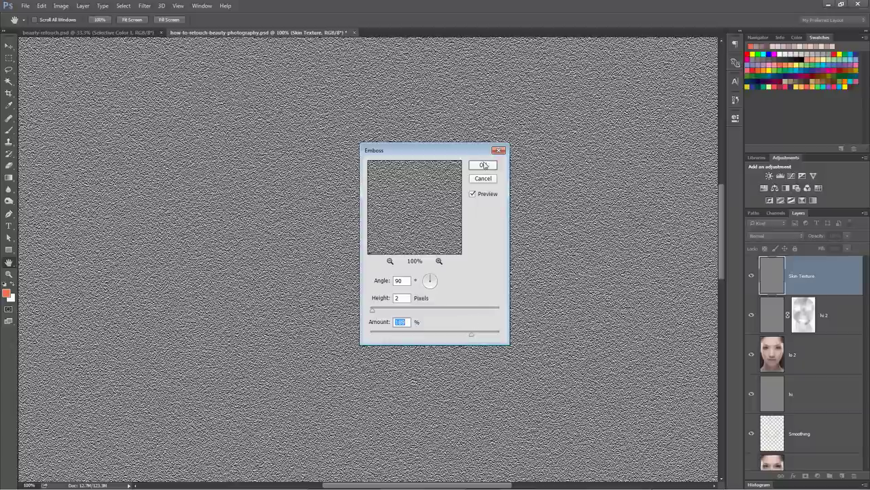
{"action": "left_click", "coordinate": [489, 167]}
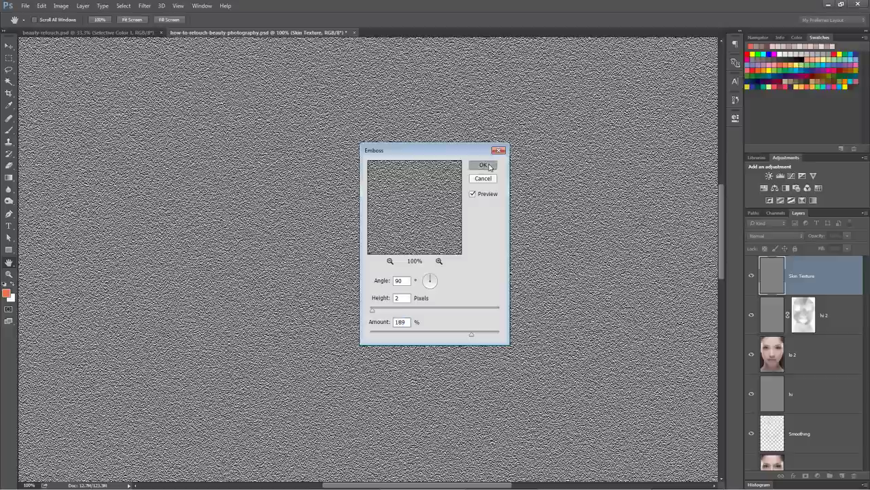
Set the Skin Texture layer's blend mode to Soft Light and inspect the texture over the face.
{"action": "left_click", "coordinate": [772, 234]}
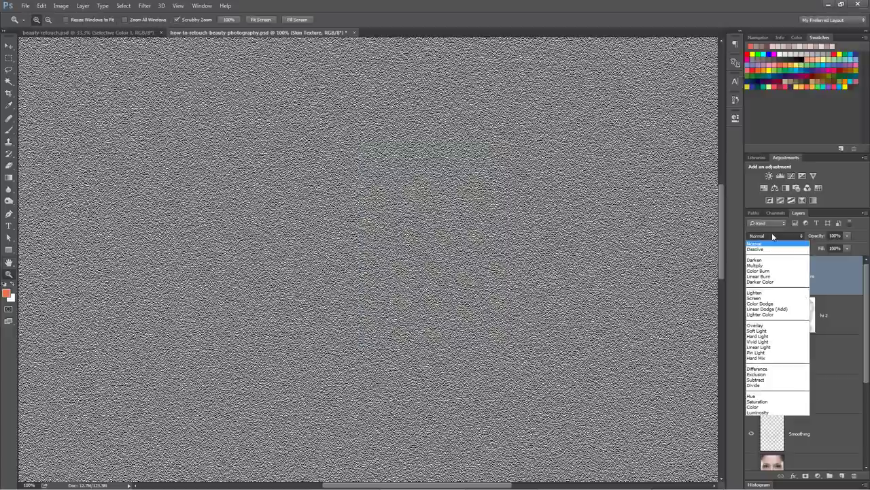
{"action": "left_click", "coordinate": [758, 331]}
{"action": "left_click_drag", "start_coordinate": [501, 338], "coordinate": [468, 150]}
{"action": "left_click_drag", "start_coordinate": [543, 282], "coordinate": [512, 146]}
{"action": "left_click_drag", "start_coordinate": [508, 204], "coordinate": [528, 247]}
{"action": "key", "text": "ctrl+minus"}
{"action": "key", "text": "ctrl+minus"}
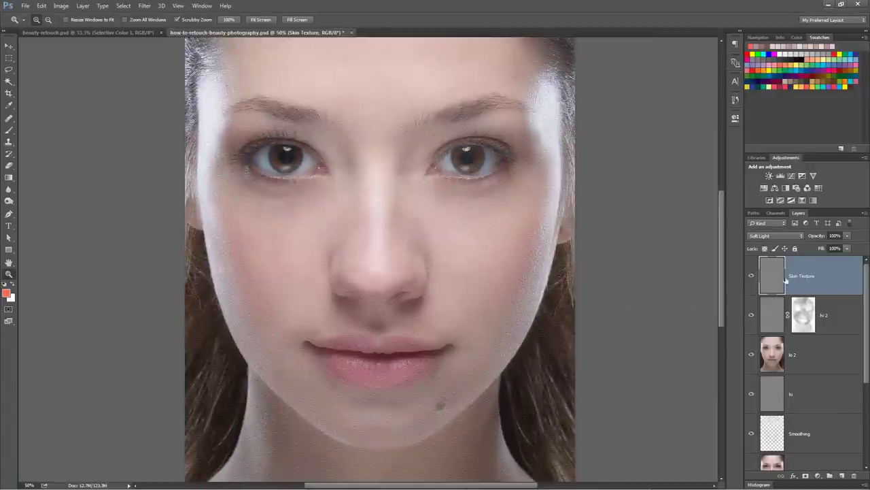
Duplicate the Skin Texture layer and scale the copy to 200% in width and height.
{"action": "key", "text": "ctrl+j"}
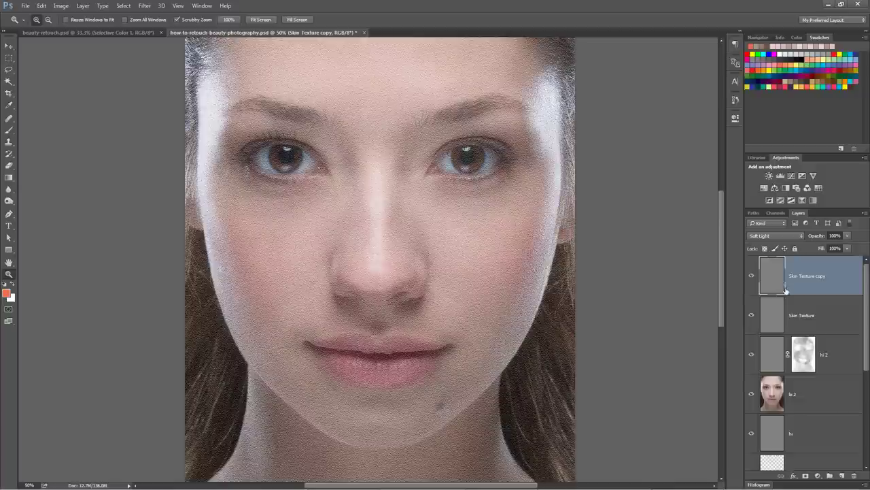
{"action": "key", "text": "ctrl+minus"}
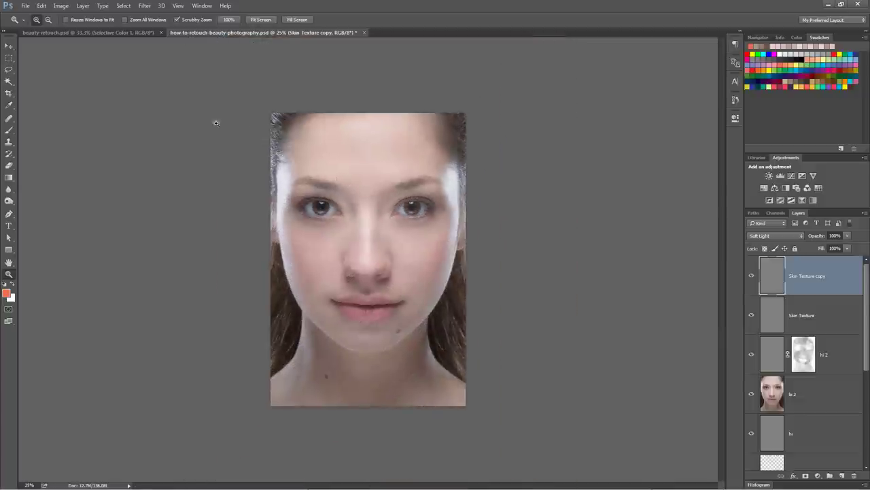
{"action": "key", "text": "ctrl+t"}
{"action": "type", "text": "200"}
{"action": "key", "text": "Tab"}
{"action": "type", "text": "200"}
{"action": "key", "text": "Return"}
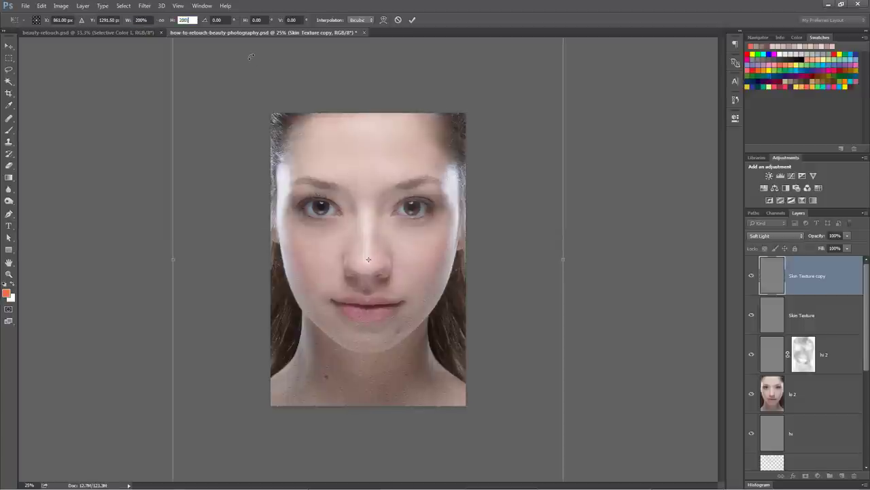
{"action": "key", "text": "Return"}
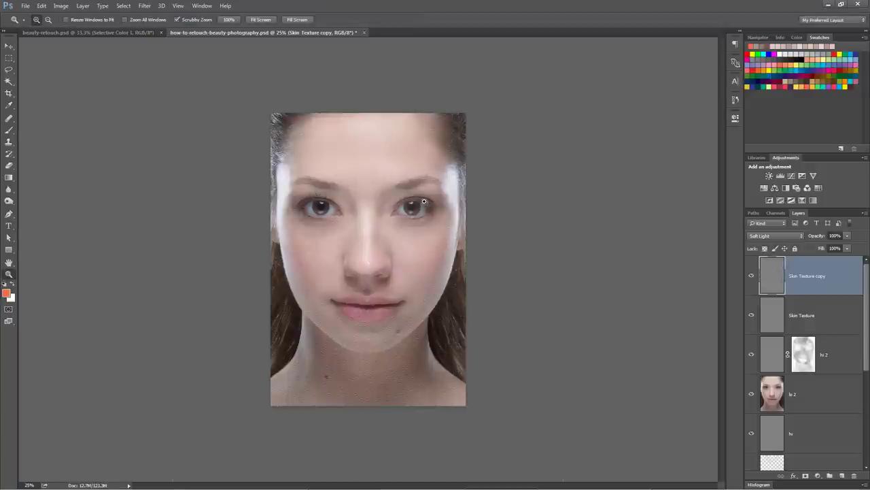
Copy the canvas-sized area of the enlarged texture to a new layer and delete the oversized Skin Texture copy.
{"action": "left_click", "coordinate": [780, 277], "text": "ctrl"}
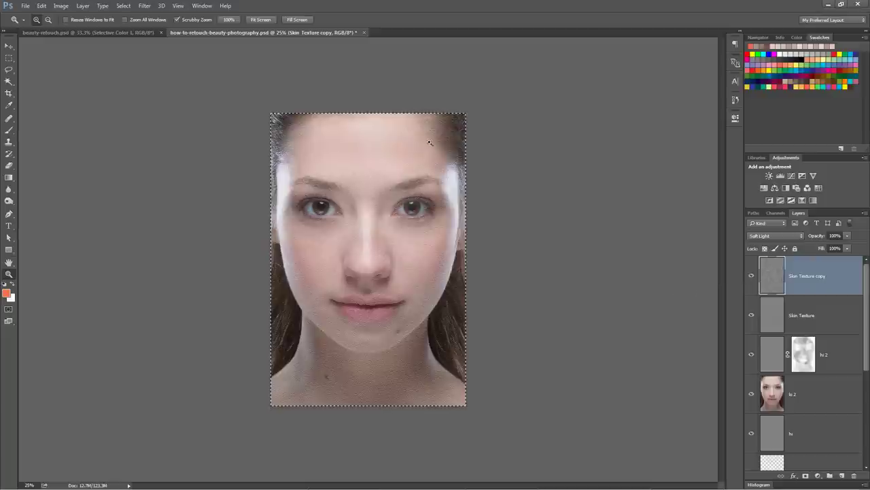
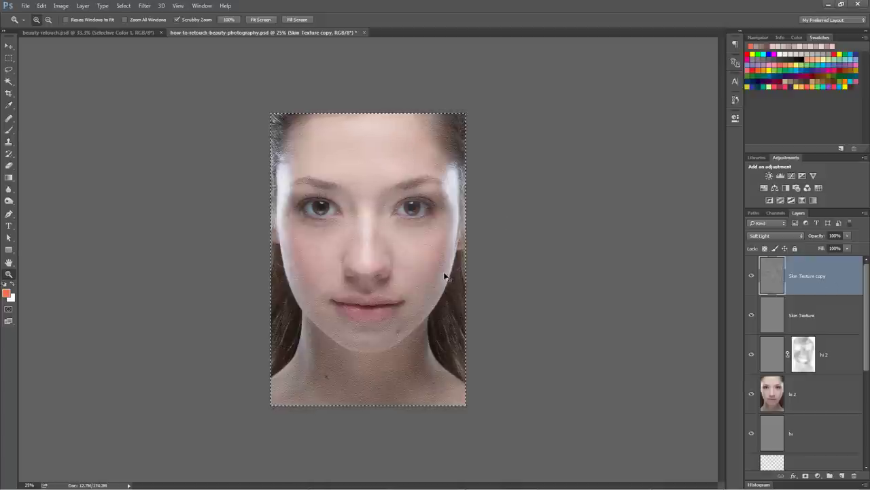
{"action": "key", "text": "ctrl+j"}
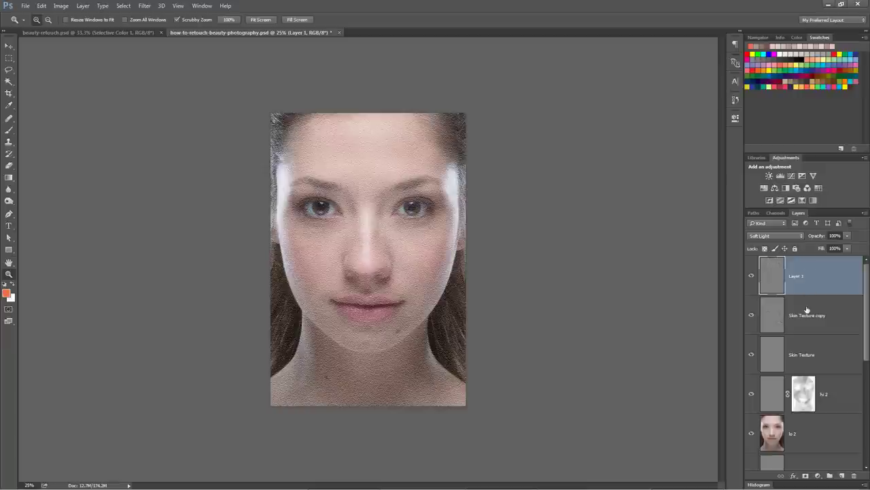
{"action": "left_click", "coordinate": [808, 314]}
{"action": "key", "text": "ctrl+minus"}
{"action": "key", "text": "ctrl+t"}
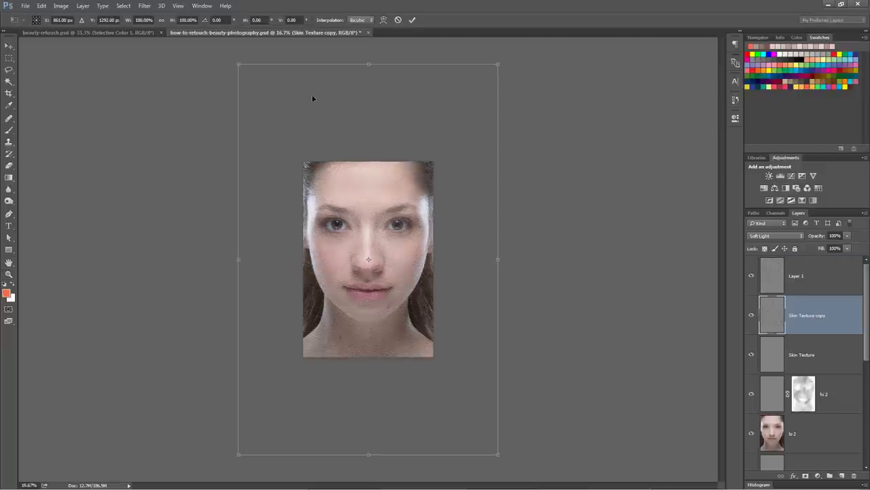
{"action": "key", "text": "Escape"}
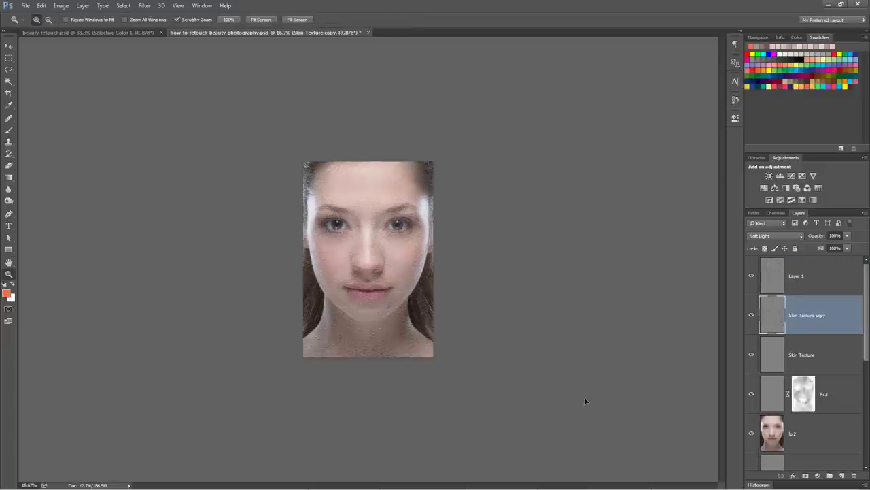
{"action": "key", "text": "Delete"}
Check the transform bounds of the cropped texture layer and rename it Skin Texture Large.
{"action": "left_click", "coordinate": [811, 284]}
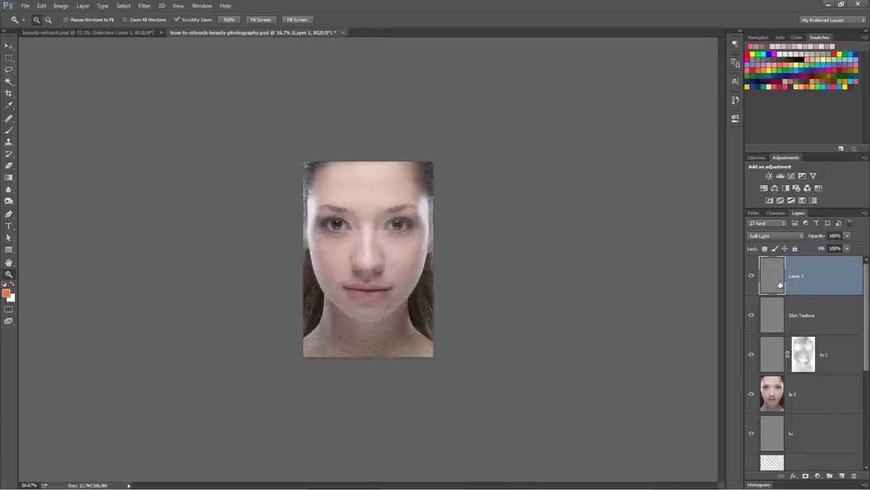
{"action": "key", "text": "ctrl+t"}
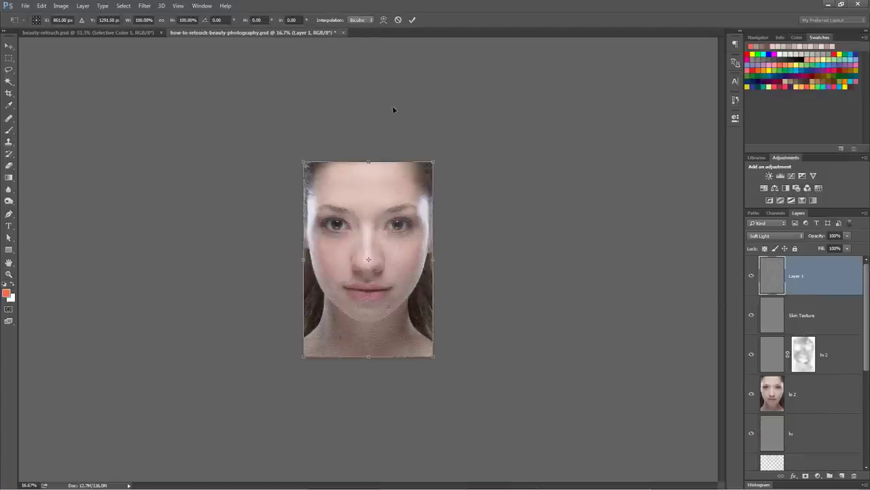
{"action": "left_click", "coordinate": [412, 20]}
{"action": "double_click", "coordinate": [797, 283]}
{"action": "type", "text": "ST"}
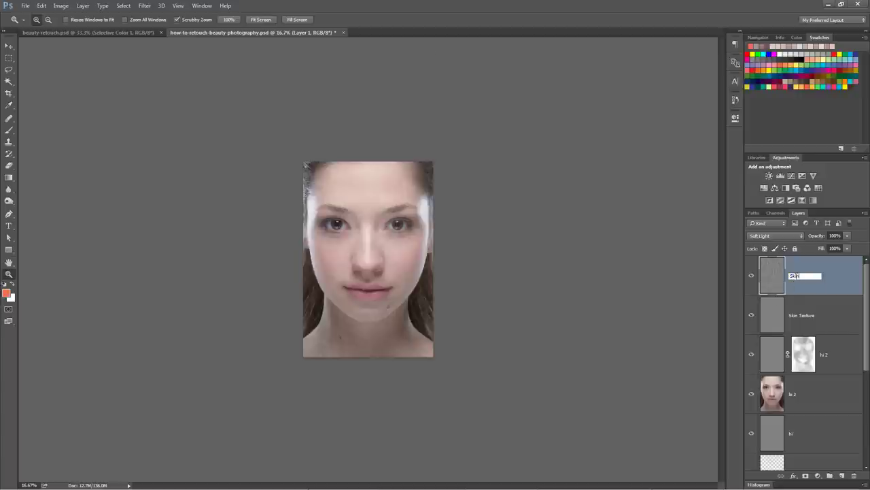
{"action": "type", "text": "in Texture Large"}
{"action": "key", "text": "Return"}
Add a white layer mask to both the Skin Texture Large and Skin Texture layers.
{"action": "left_click_drag", "start_coordinate": [372, 253], "coordinate": [395, 252]}
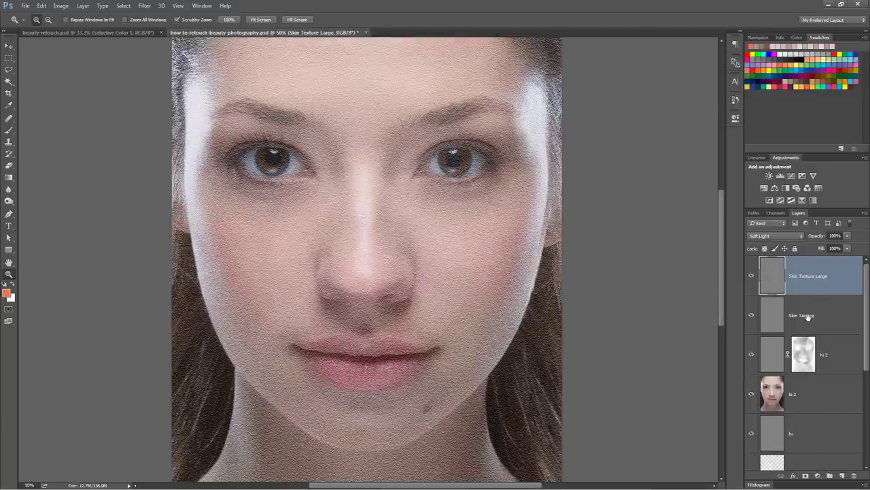
{"action": "left_click", "coordinate": [806, 476]}
{"action": "key", "text": "alt+bracketleft"}
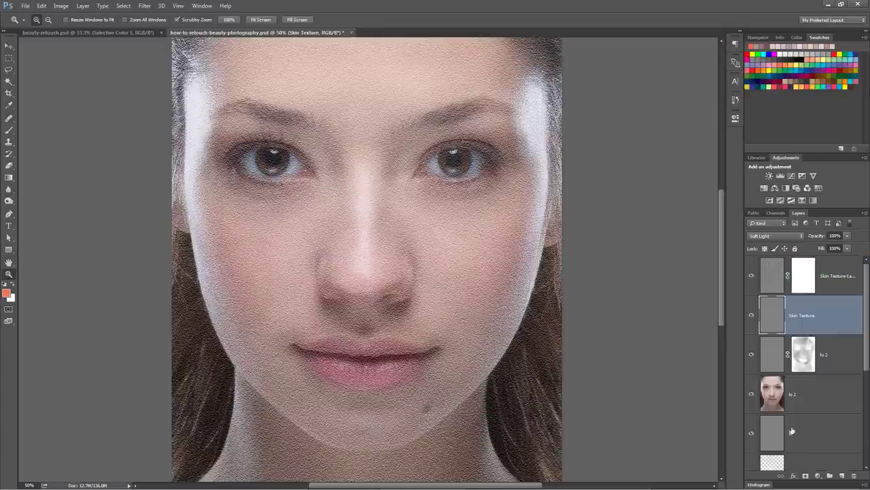
{"action": "left_click", "coordinate": [806, 476]}
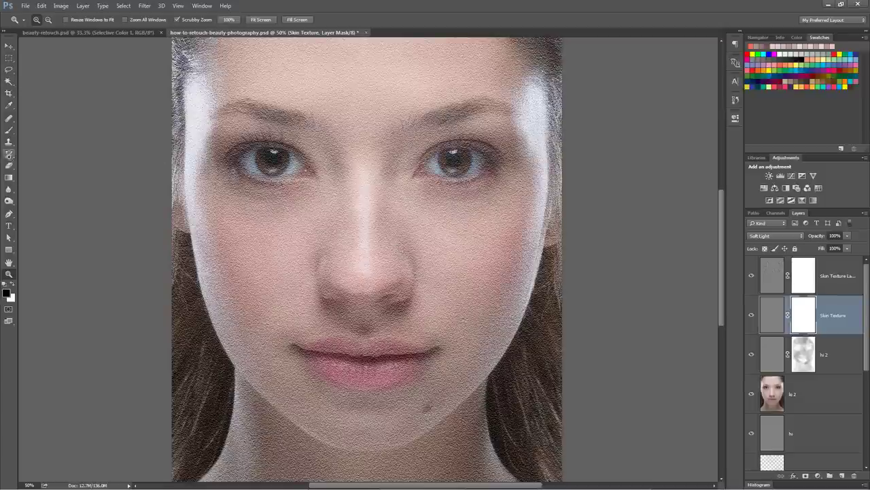
Activate the Brush tool and invert the masks of Skin Texture and Skin Texture Large to black.
{"action": "left_click", "coordinate": [9, 130]}
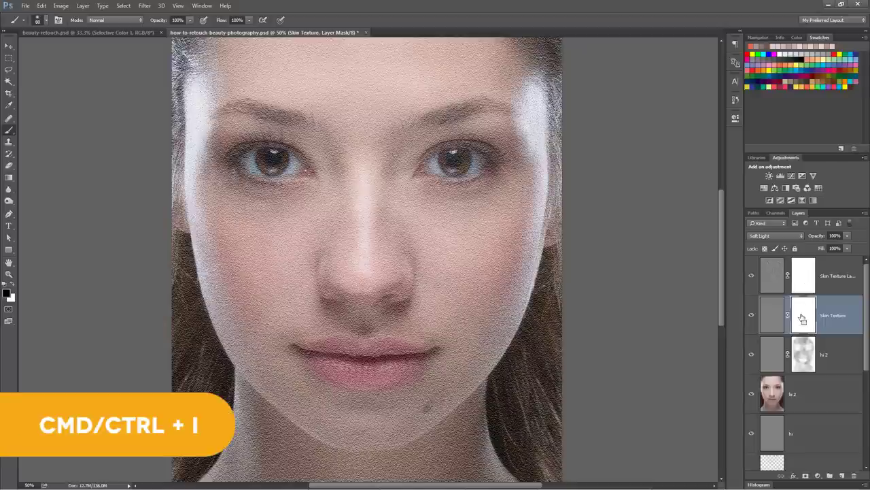
{"action": "key", "text": "ctrl+i"}
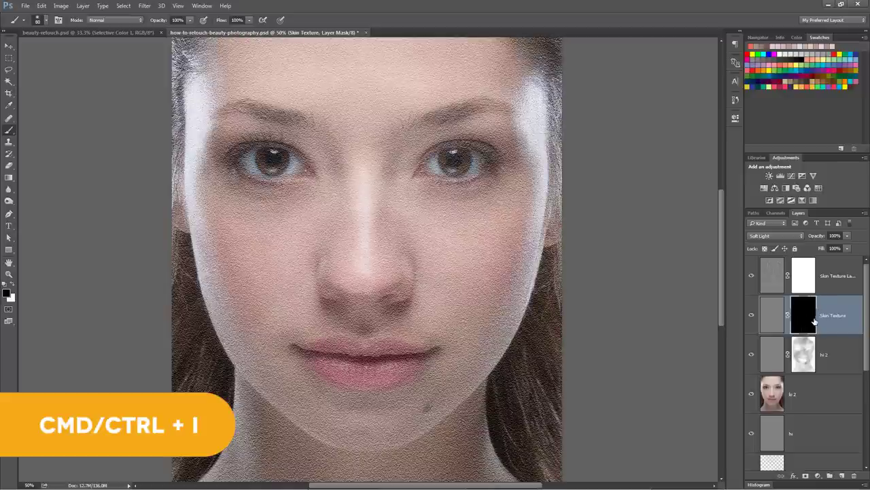
{"action": "left_click", "coordinate": [807, 277]}
{"action": "key", "text": "ctrl+i"}
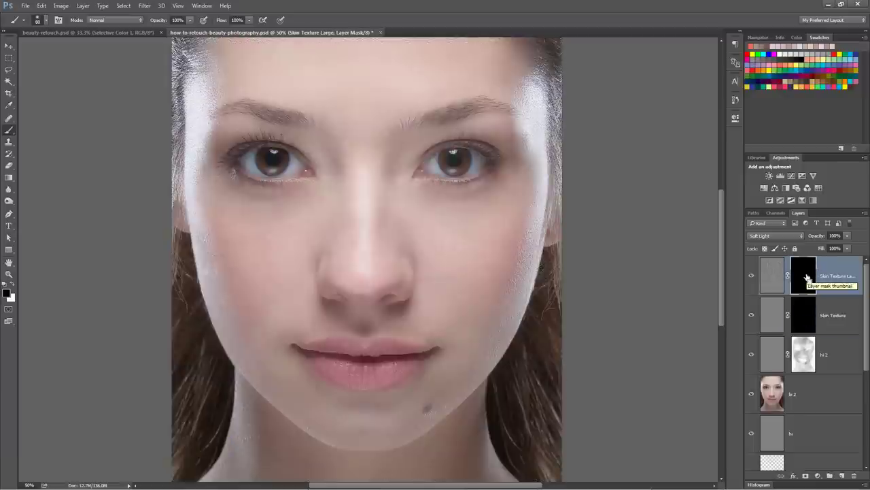
Target the Skin Texture layer's mask and prepare a white brush at 12% opacity for painting on the forehead.
{"action": "left_click", "coordinate": [803, 314]}
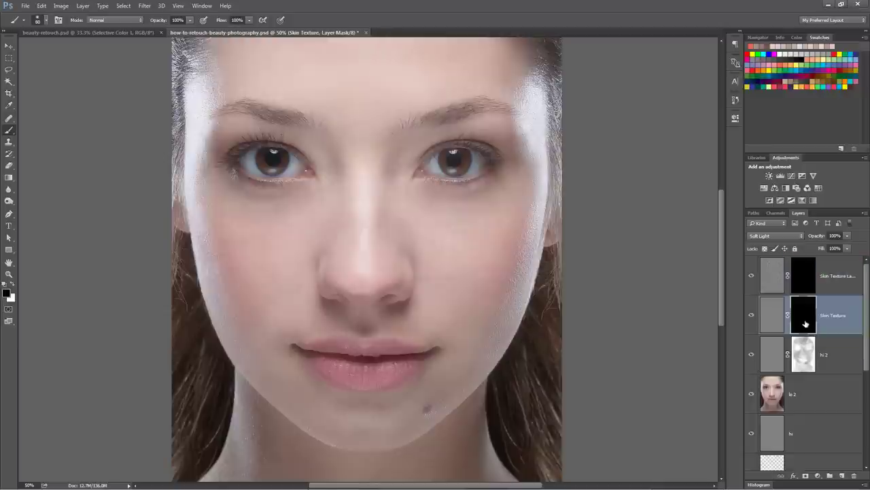
{"action": "left_click_drag", "start_coordinate": [334, 305], "coordinate": [326, 412]}
{"action": "key", "text": "z"}
{"action": "left_click", "coordinate": [361, 171]}
{"action": "left_click_drag", "start_coordinate": [361, 172], "coordinate": [393, 201]}
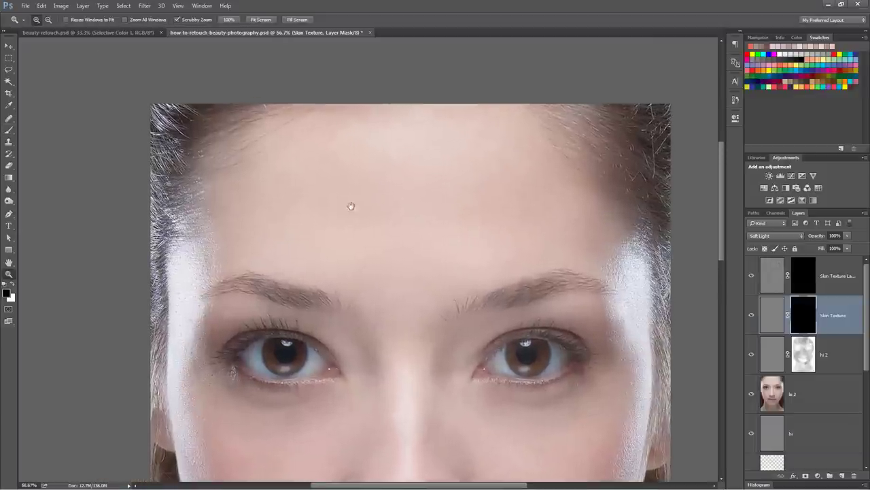
{"action": "key", "text": "b"}
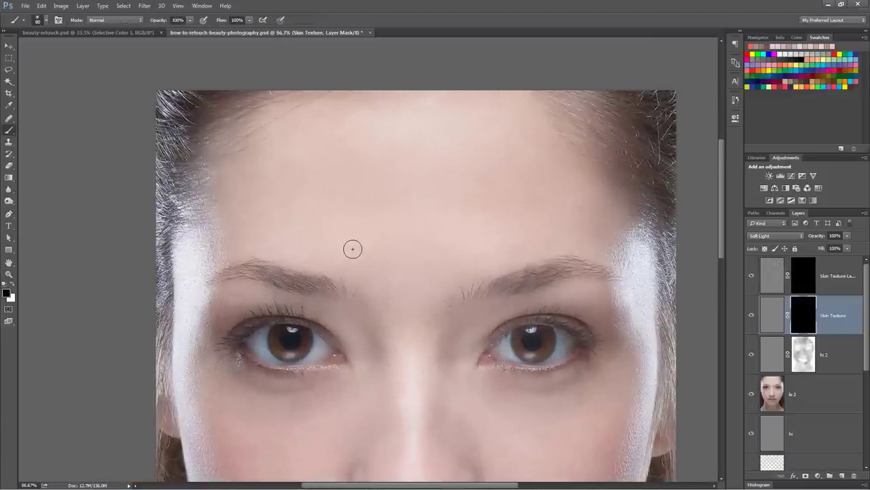
{"action": "right_click", "coordinate": [325, 195]}
{"action": "left_click_drag", "start_coordinate": [402, 218], "coordinate": [408, 216]}
{"action": "left_click_drag", "start_coordinate": [158, 22], "coordinate": [123, 22]}
{"action": "type", "text": "12"}
{"action": "key", "text": "Return"}
{"action": "left_click", "coordinate": [13, 289]}
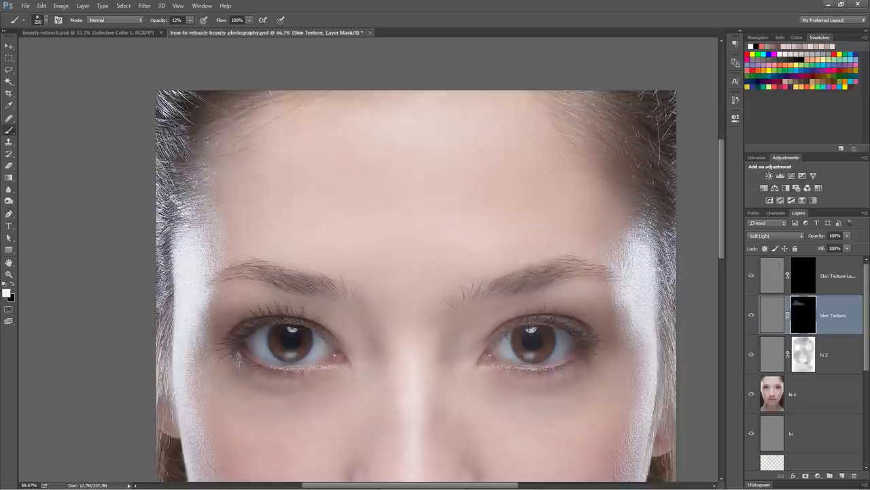
Paint the Skin Texture mask over the forehead with soft white strokes to bring back fine skin detail.
{"action": "left_click_drag", "start_coordinate": [360, 177], "coordinate": [469, 197]}
{"action": "left_click_drag", "start_coordinate": [387, 252], "coordinate": [442, 255]}
{"action": "left_click_drag", "start_coordinate": [469, 163], "coordinate": [557, 177]}
{"action": "left_click_drag", "start_coordinate": [394, 174], "coordinate": [431, 204]}
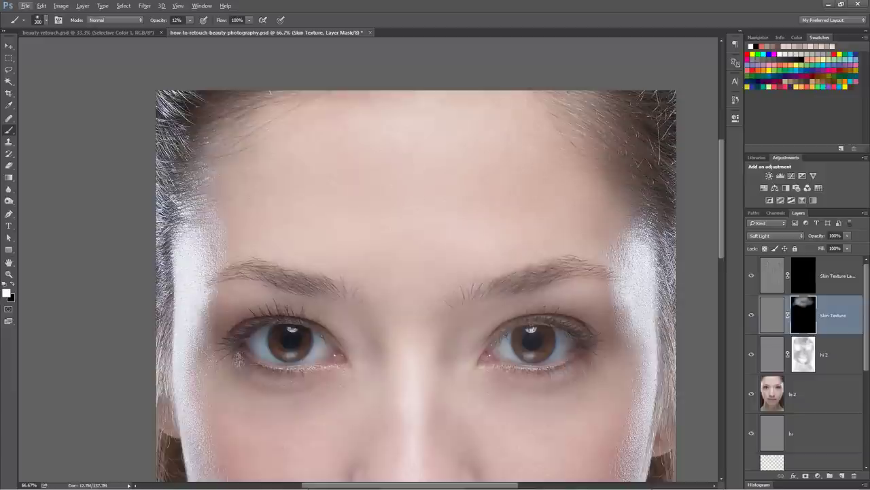
{"action": "key", "text": "x"}
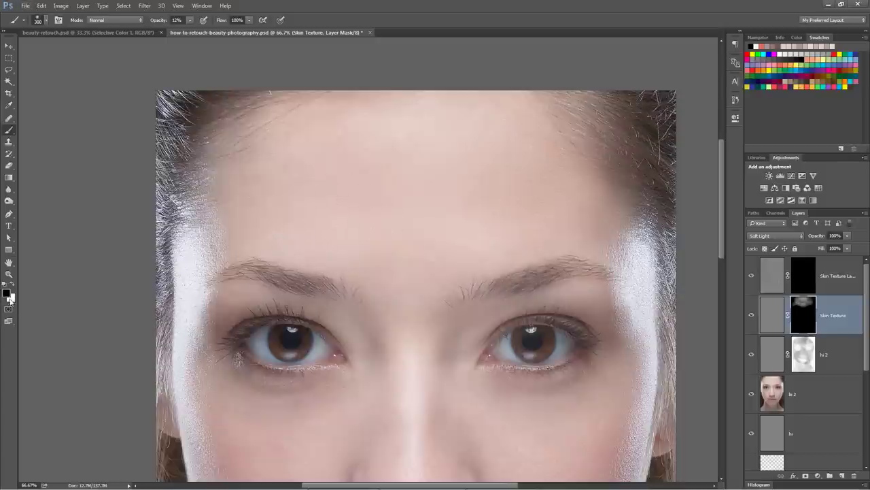
{"action": "key", "text": "x"}
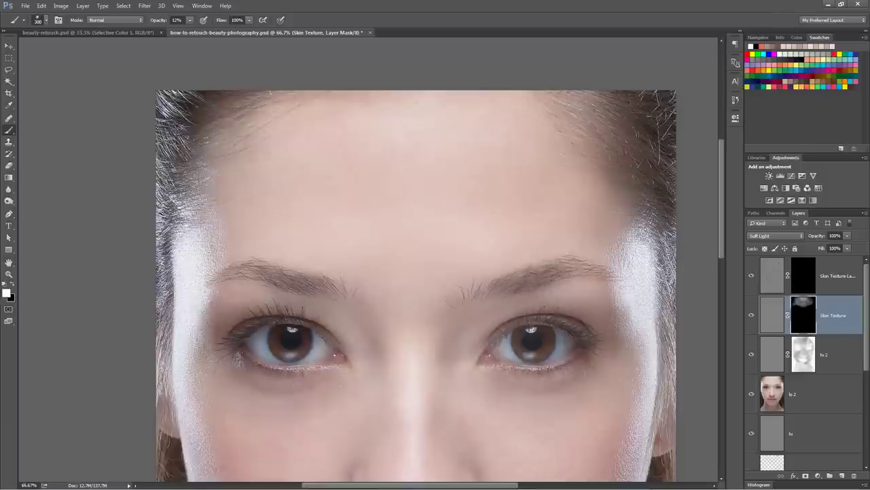
{"action": "left_click_drag", "start_coordinate": [398, 166], "coordinate": [427, 224]}
{"action": "key", "text": "x"}
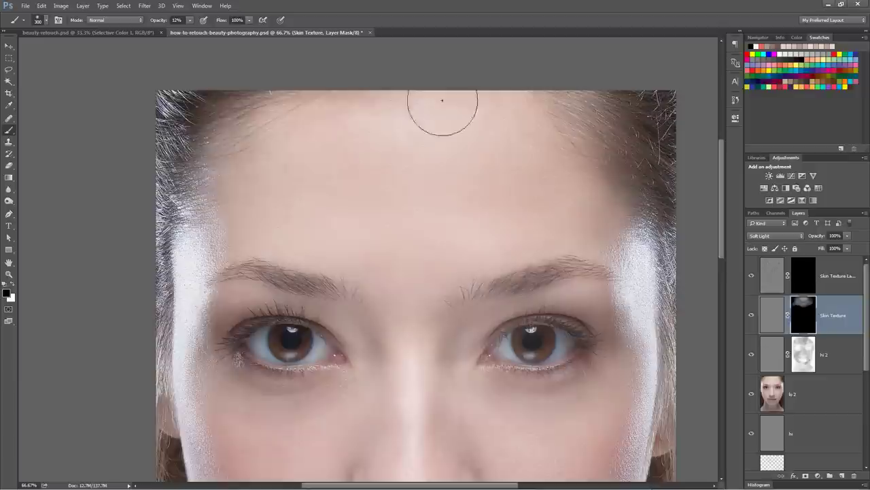
{"action": "key", "text": "x"}
Enlarge the white brush to 200 px and reveal skin texture beside the nose, under the eye and across the cheek.
{"action": "left_click_drag", "start_coordinate": [386, 287], "coordinate": [455, 192]}
{"action": "key", "text": "x"}
{"action": "key", "text": "x"}
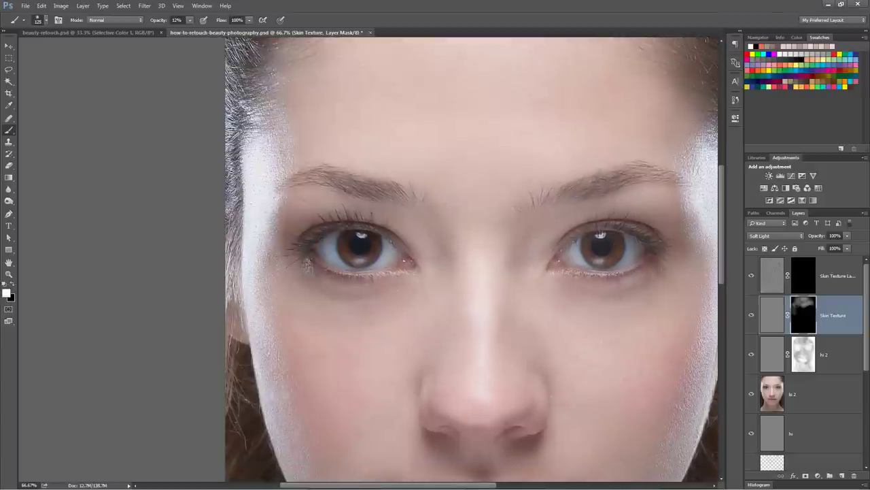
{"action": "key", "text": "bracketright"}
{"action": "key", "text": "bracketright"}
{"action": "key", "text": "bracketright"}
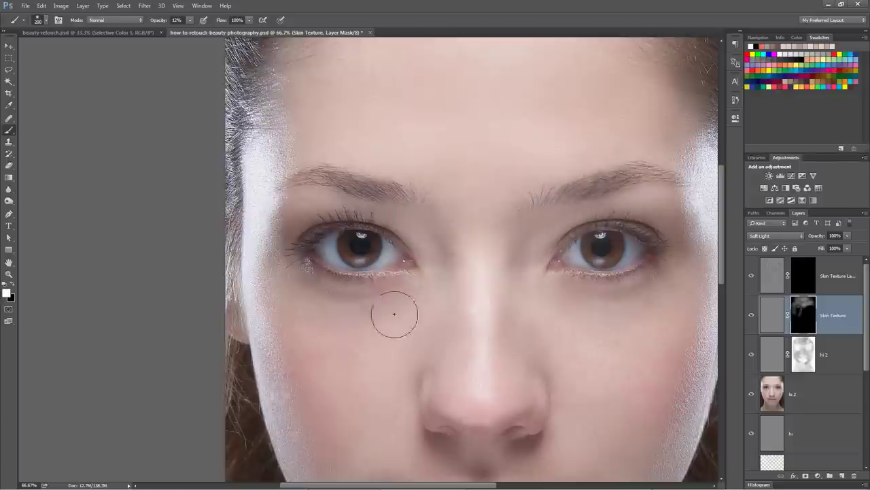
{"action": "left_click_drag", "start_coordinate": [378, 369], "coordinate": [360, 255]}
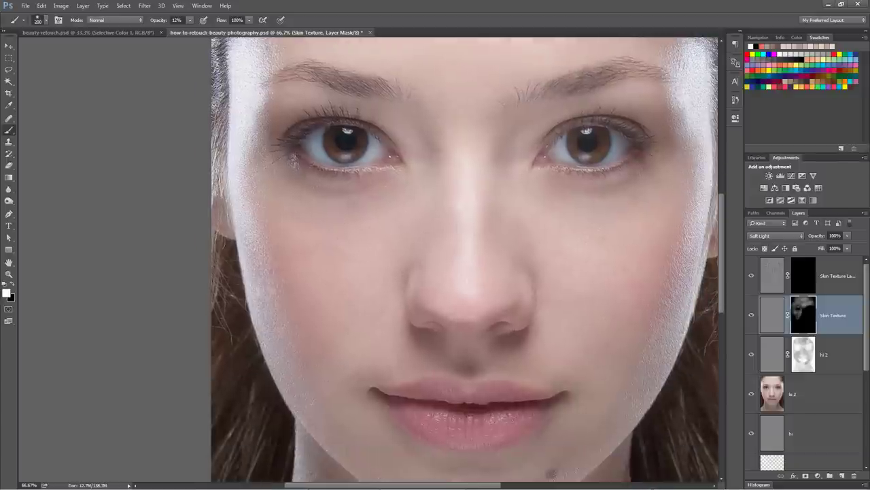
{"action": "left_click_drag", "start_coordinate": [353, 351], "coordinate": [333, 244]}
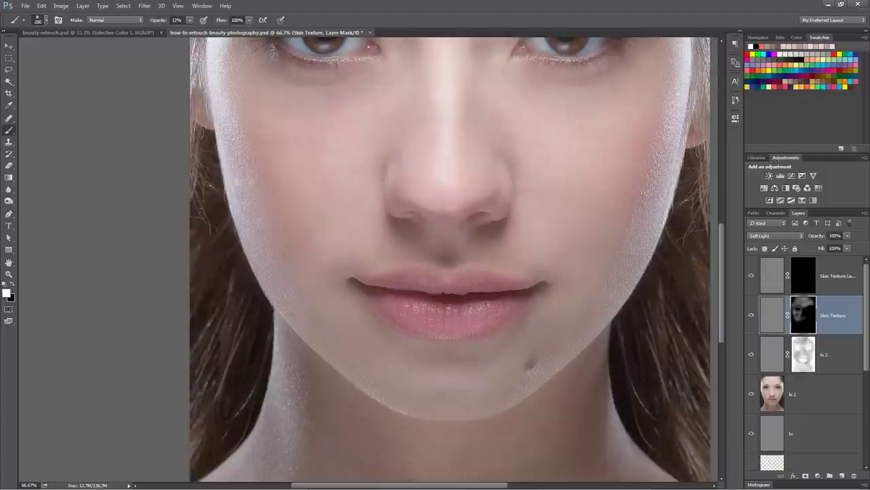
Continue revealing skin texture on the Skin Texture mask across the chin, the jawline and the opposite cheek.
{"action": "left_click_drag", "start_coordinate": [439, 360], "coordinate": [367, 340]}
{"action": "mouse_move", "coordinate": [494, 324]}
{"action": "left_mouse_down"}
{"action": "mouse_move", "coordinate": [389, 374]}
{"action": "mouse_move", "coordinate": [476, 287]}
{"action": "left_mouse_up"}
{"action": "left_click_drag", "start_coordinate": [509, 262], "coordinate": [431, 344]}
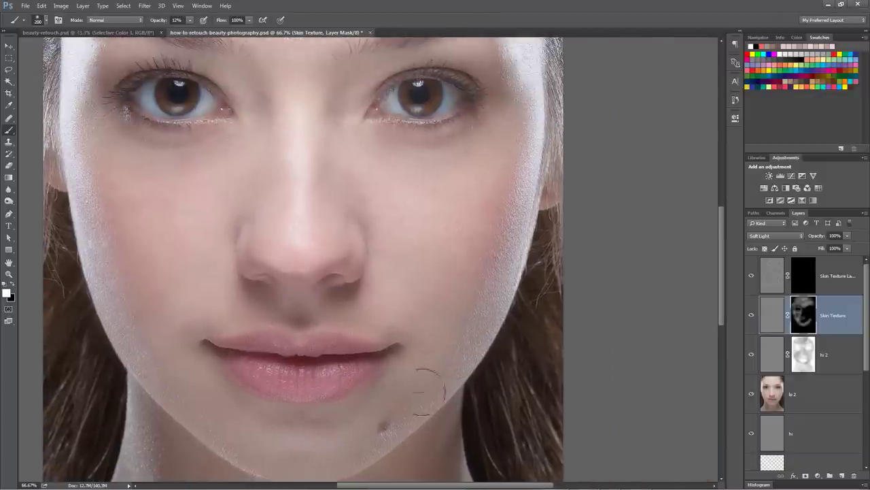
{"action": "left_click_drag", "start_coordinate": [488, 233], "coordinate": [484, 323]}
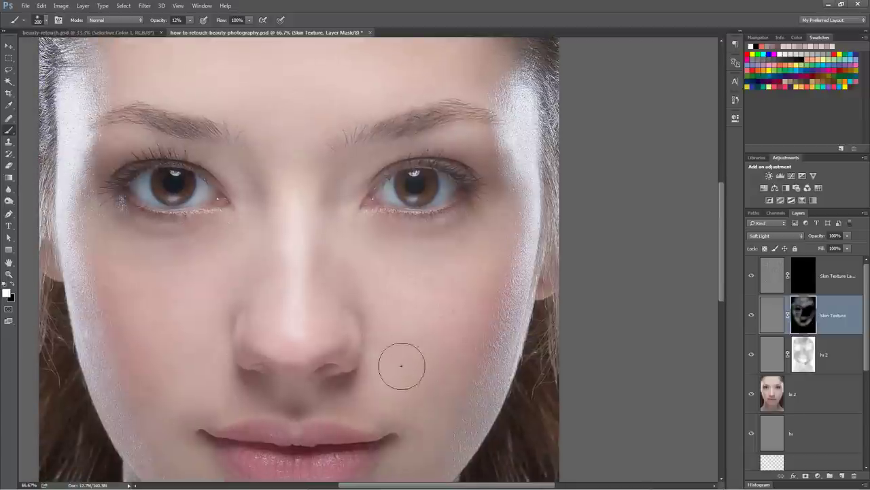
{"action": "mouse_move", "coordinate": [359, 292]}
{"action": "left_mouse_down"}
{"action": "mouse_move", "coordinate": [463, 249]}
{"action": "mouse_move", "coordinate": [437, 326]}
{"action": "left_mouse_up"}
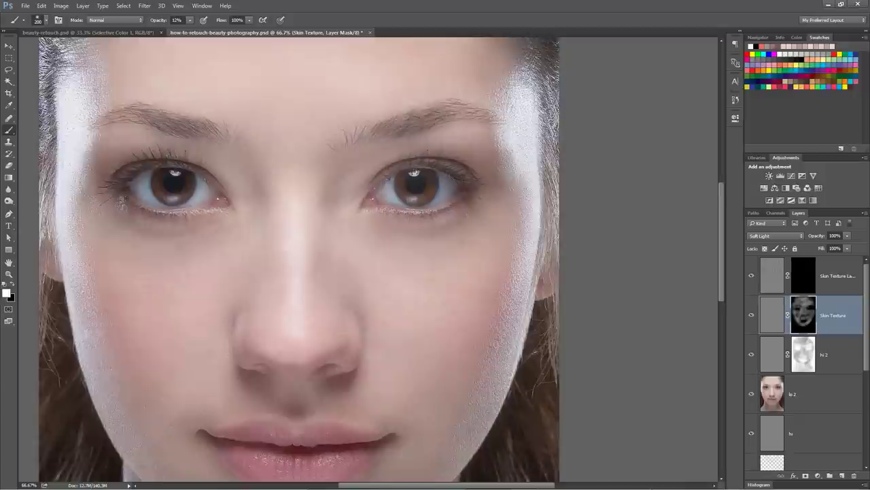
{"action": "mouse_move", "coordinate": [407, 286]}
{"action": "left_mouse_down"}
{"action": "mouse_move", "coordinate": [450, 222]}
{"action": "mouse_move", "coordinate": [433, 318]}
{"action": "mouse_move", "coordinate": [479, 342]}
{"action": "mouse_move", "coordinate": [507, 381]}
{"action": "mouse_move", "coordinate": [515, 368]}
{"action": "left_mouse_up"}
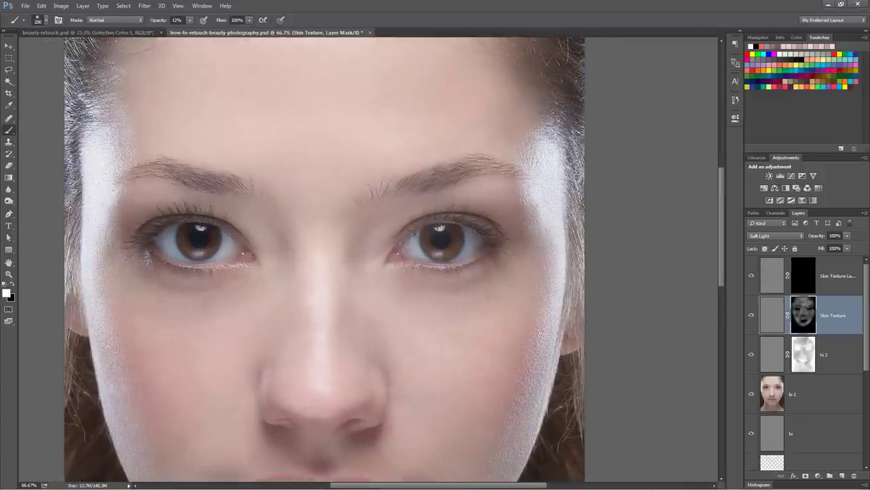
Switch the paint colour to black and examine the restored texture from the forehead down to the chin.
{"action": "key", "text": "x"}
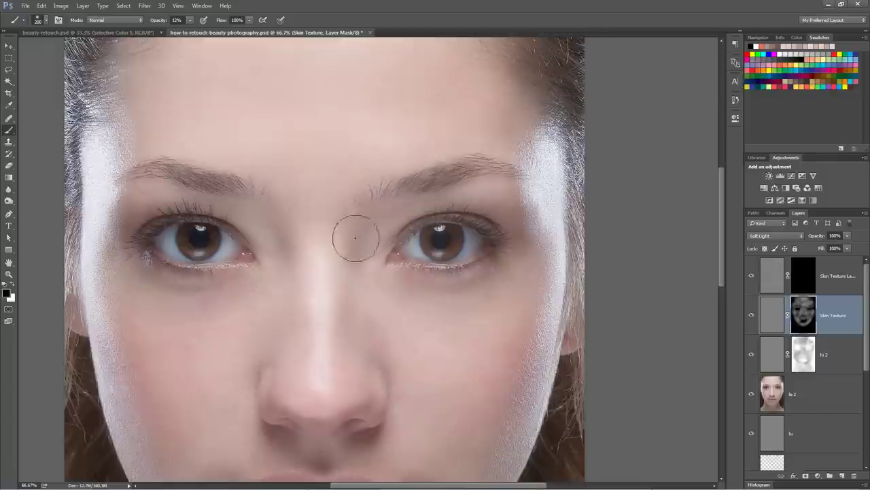
{"action": "key", "text": "x"}
{"action": "key", "text": "x"}
{"action": "scroll", "coordinate": [292, 313], "scroll_direction": "up", "scroll_amount": 5}
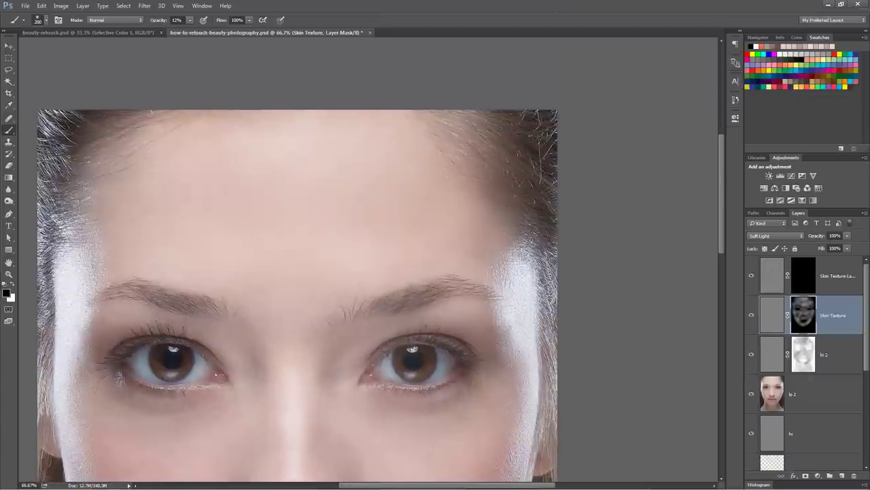
{"action": "scroll", "coordinate": [402, 238], "scroll_direction": "down", "scroll_amount": 6}
{"action": "scroll", "coordinate": [409, 265], "scroll_direction": "down", "scroll_amount": 4}
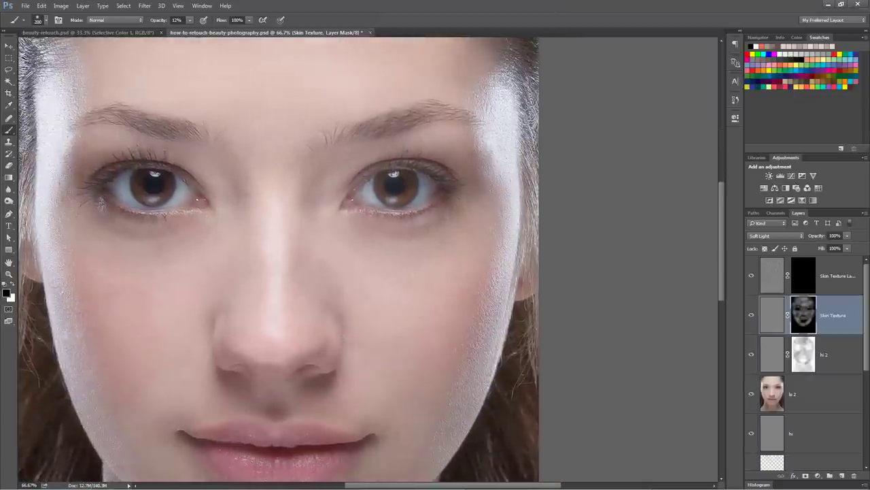
{"action": "scroll", "coordinate": [425, 320], "scroll_direction": "down", "scroll_amount": 3}
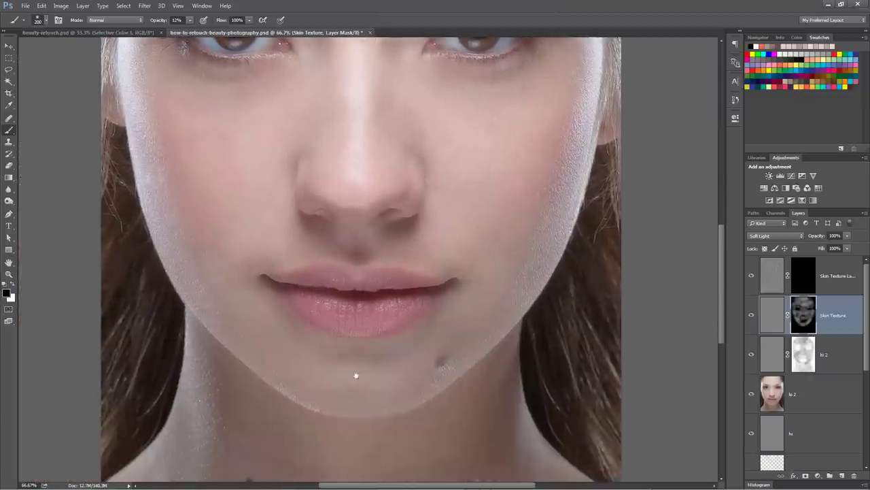
{"action": "left_click_drag", "start_coordinate": [390, 297], "coordinate": [370, 410]}
{"action": "left_click_drag", "start_coordinate": [402, 208], "coordinate": [388, 307]}
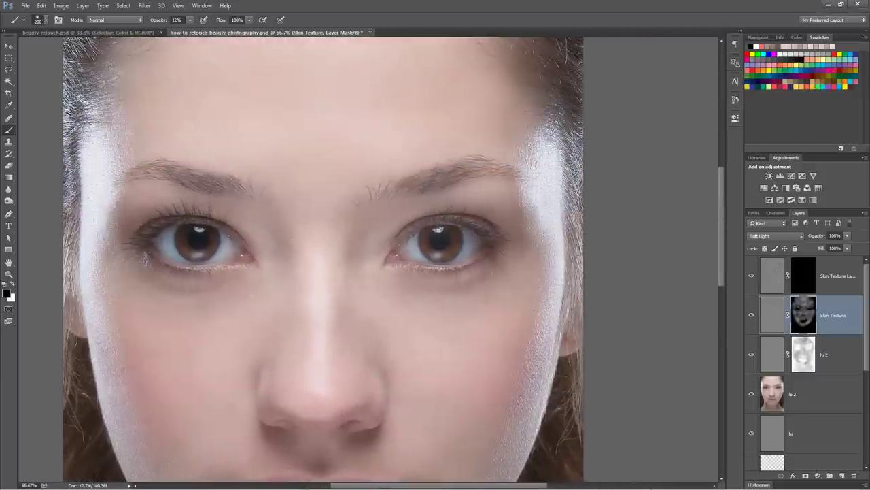
Display the Skin Texture layer's mask on its own at a whole-image view to examine the painted areas.
{"action": "left_click", "coordinate": [797, 272]}
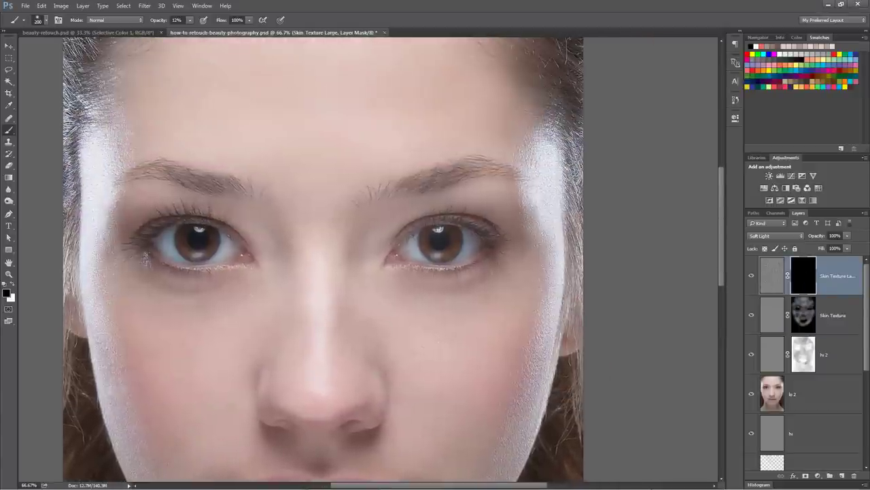
{"action": "left_click", "coordinate": [803, 311]}
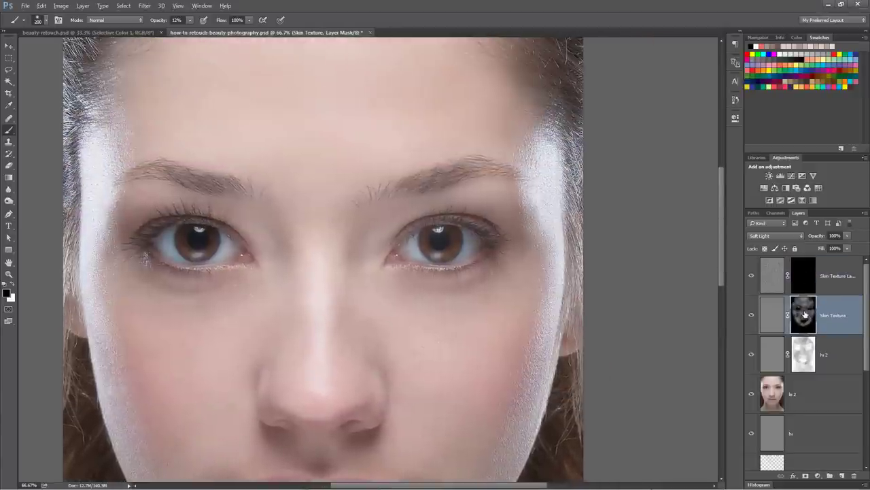
{"action": "left_click", "coordinate": [804, 311], "text": "alt"}
{"action": "key", "text": "ctrl+minus"}
{"action": "key", "text": "ctrl+minus"}
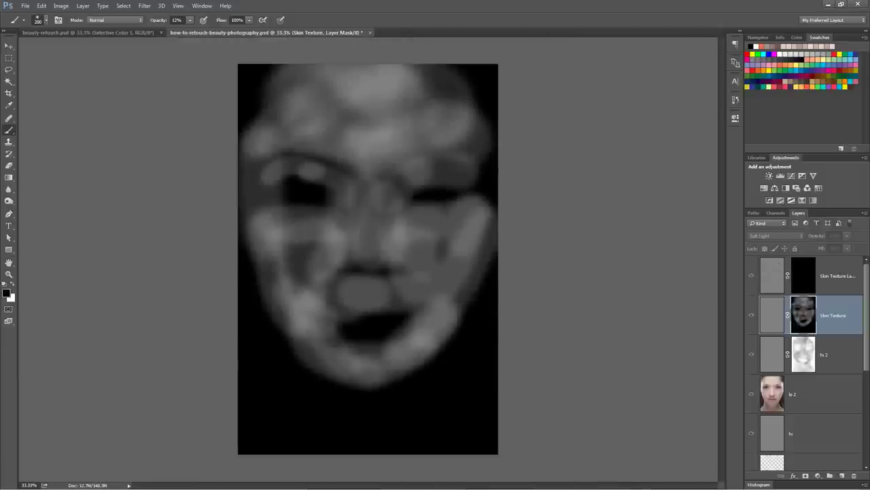
{"action": "left_click", "coordinate": [806, 314], "text": "alt"}
{"action": "left_click", "coordinate": [807, 315], "text": "alt"}
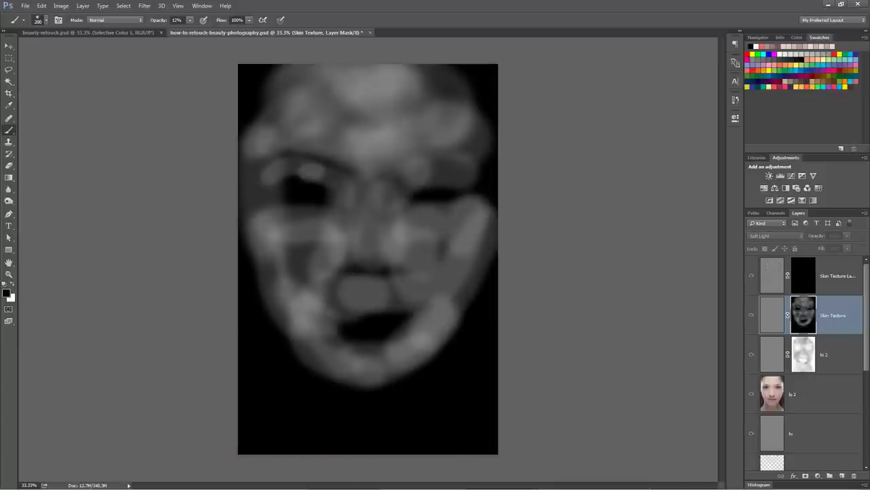
Apply a Gaussian Blur with a 45-pixel radius to the Skin Texture mask and return to the normal image view.
{"action": "left_click", "coordinate": [145, 5]}
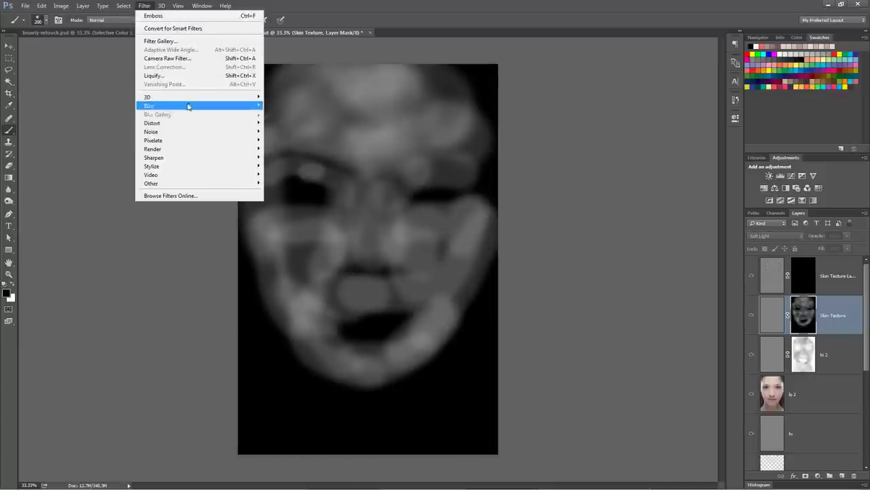
{"action": "mouse_move", "coordinate": [189, 107]}
{"action": "left_click", "coordinate": [290, 140]}
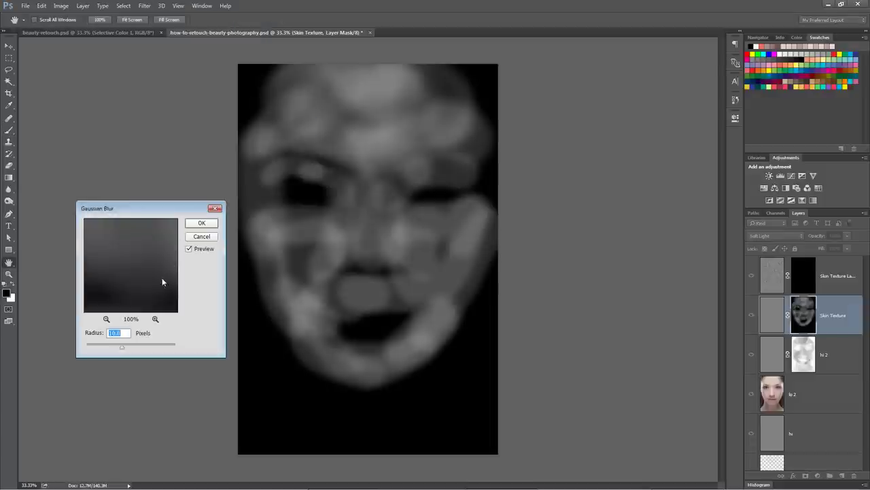
{"action": "type", "text": "45"}
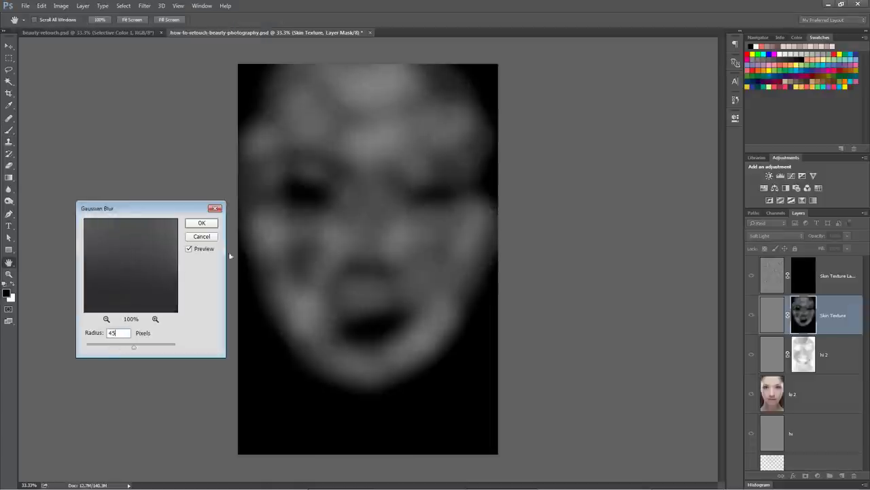
{"action": "left_click", "coordinate": [201, 223]}
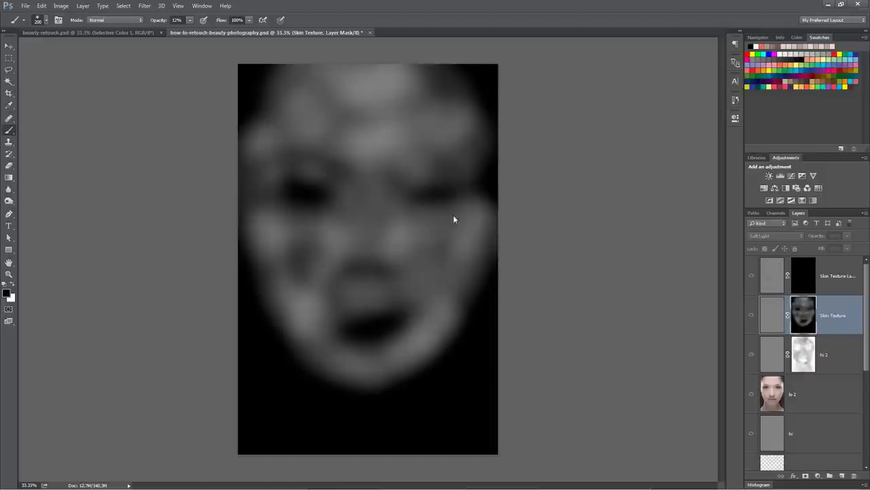
{"action": "left_click", "coordinate": [802, 318], "text": "alt"}
Examine the blended skin texture up close across the cheeks, nose, eyes and forehead.
{"action": "key", "text": "z"}
{"action": "left_click", "coordinate": [424, 249]}
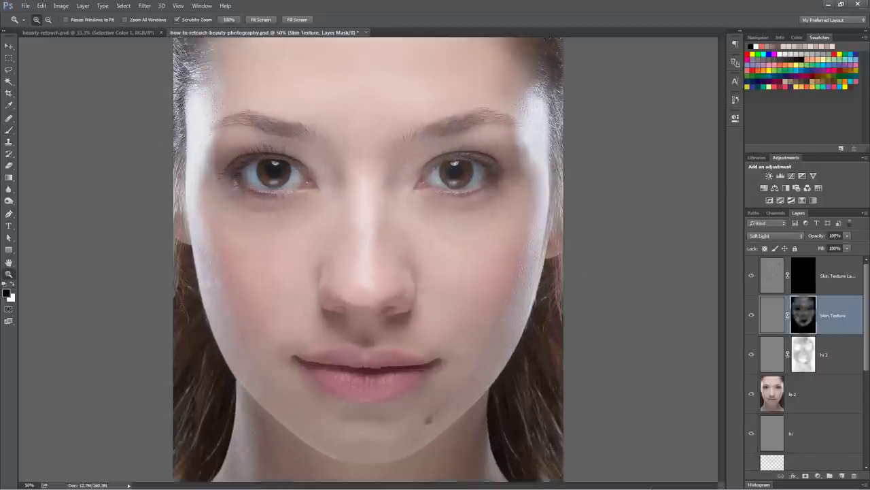
{"action": "left_click", "coordinate": [424, 248]}
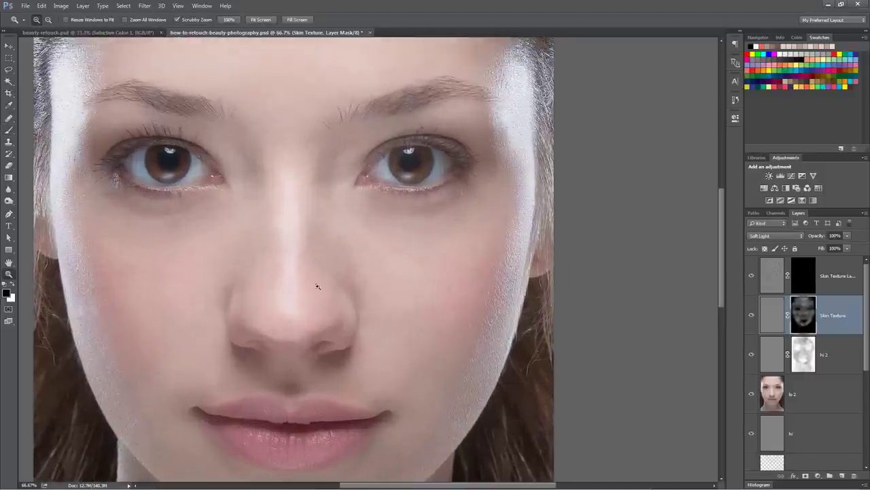
{"action": "left_click_drag", "start_coordinate": [333, 300], "coordinate": [389, 314]}
{"action": "left_click_drag", "start_coordinate": [347, 268], "coordinate": [388, 260]}
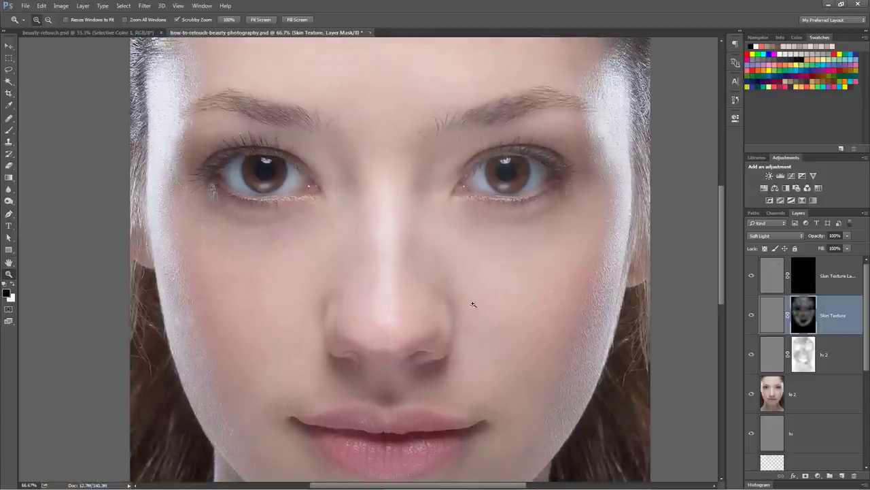
{"action": "scroll", "coordinate": [425, 262], "scroll_direction": "up", "scroll_amount": 2}
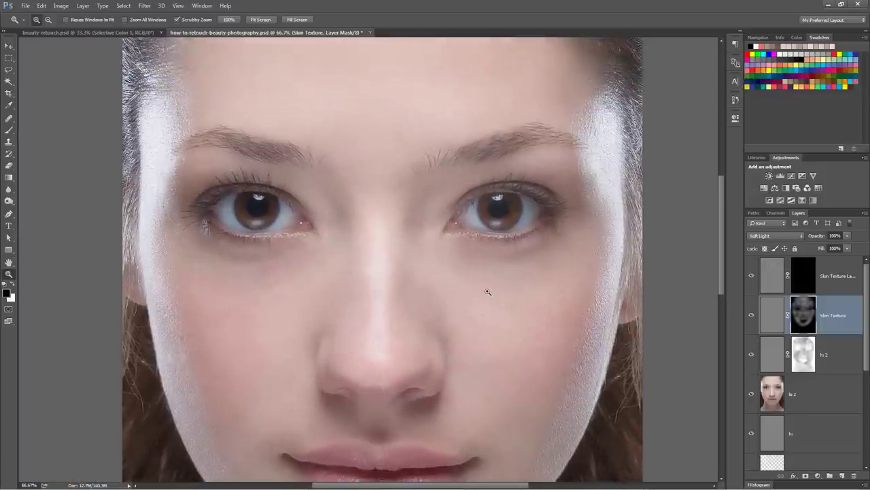
{"action": "key", "text": "b"}
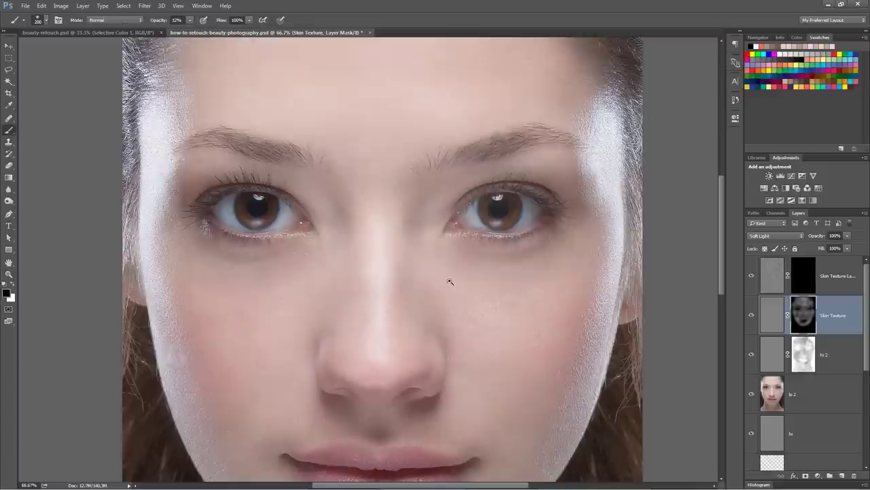
{"action": "scroll", "coordinate": [443, 380], "scroll_direction": "up", "scroll_amount": 4}
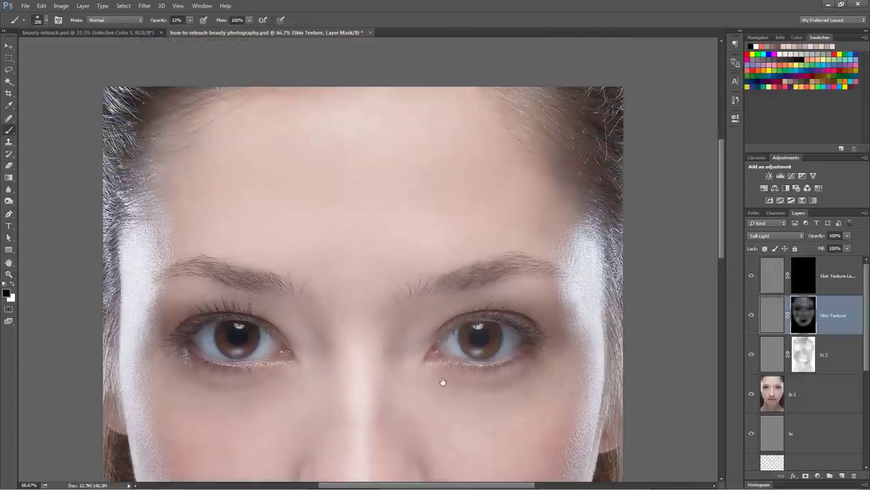
Activate the Skin Texture Large layer's mask and resize the brush to 175 px for work around the chin.
{"action": "left_click", "coordinate": [806, 285]}
{"action": "mouse_move", "coordinate": [370, 243]}
{"action": "left_mouse_down"}
{"action": "mouse_move", "coordinate": [431, 241]}
{"action": "mouse_move", "coordinate": [402, 215]}
{"action": "left_mouse_up"}
{"action": "key", "text": "bracketright"}
{"action": "key", "text": "bracketright"}
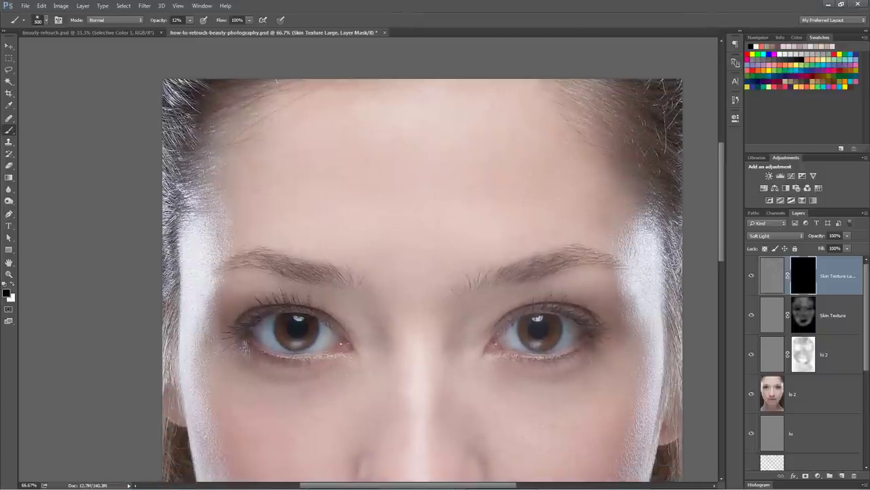
{"action": "left_click_drag", "start_coordinate": [422, 307], "coordinate": [359, 207]}
{"action": "key", "text": "bracketleft"}
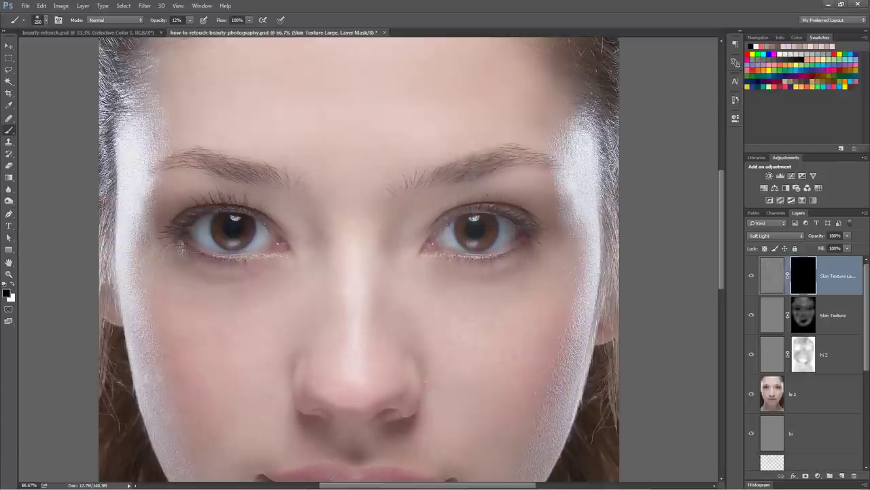
{"action": "mouse_move", "coordinate": [392, 369]}
{"action": "left_mouse_down"}
{"action": "mouse_move", "coordinate": [475, 319]}
{"action": "mouse_move", "coordinate": [469, 314]}
{"action": "left_mouse_up"}
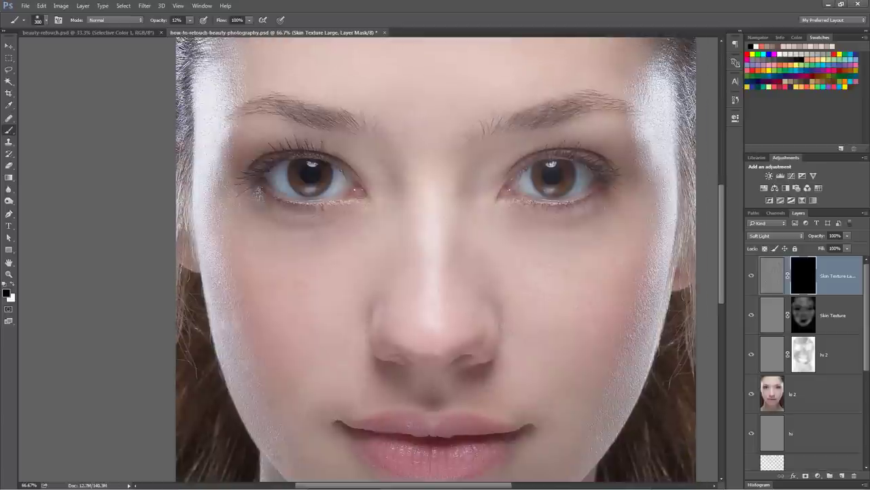
{"action": "left_click_drag", "start_coordinate": [244, 260], "coordinate": [267, 179]}
{"action": "left_click_drag", "start_coordinate": [448, 306], "coordinate": [439, 223]}
{"action": "key", "text": "bracketleft"}
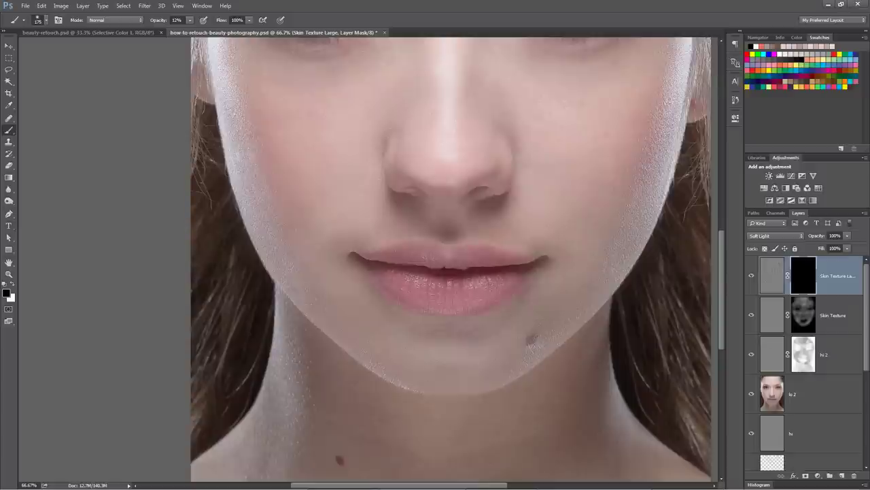
Paint the large skin texture back over the chin and jaw on the mask in white at 12% opacity.
{"action": "key", "text": "x"}
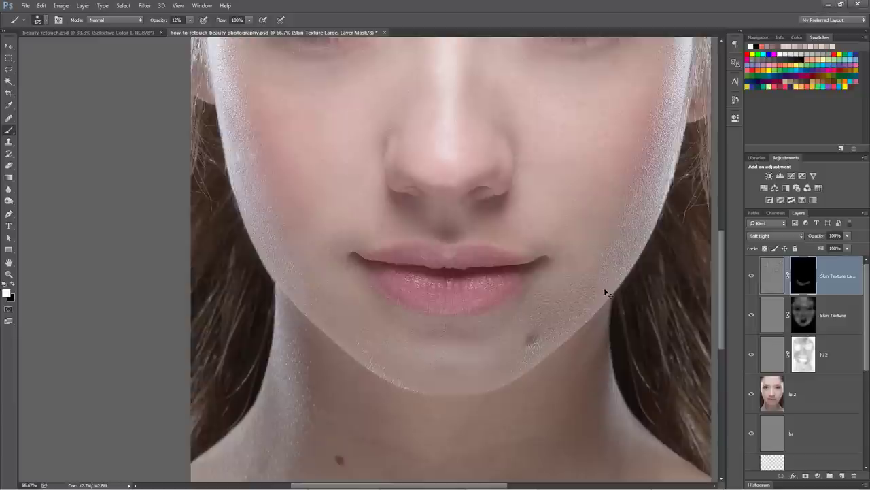
{"action": "key", "text": "x"}
{"action": "key", "text": "x"}
{"action": "key", "text": "x"}
{"action": "key", "text": "x"}
{"action": "key", "text": "x"}
{"action": "key", "text": "x"}
Paint white over both cheeks on the Skin Texture Large mask with a 300 px brush and undo the last change.
{"action": "left_click_drag", "start_coordinate": [568, 258], "coordinate": [517, 389]}
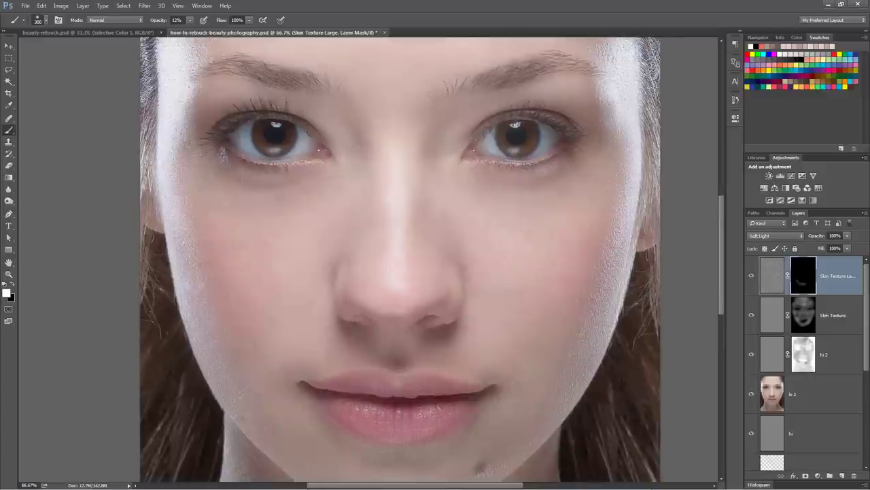
{"action": "left_click_drag", "start_coordinate": [559, 279], "coordinate": [514, 339]}
{"action": "mouse_move", "coordinate": [253, 265]}
{"action": "left_mouse_down"}
{"action": "mouse_move", "coordinate": [392, 245]}
{"action": "mouse_move", "coordinate": [390, 315]}
{"action": "mouse_move", "coordinate": [392, 206]}
{"action": "left_mouse_up"}
{"action": "mouse_move", "coordinate": [463, 322]}
{"action": "left_mouse_down"}
{"action": "mouse_move", "coordinate": [468, 290]}
{"action": "mouse_move", "coordinate": [632, 279]}
{"action": "left_mouse_up"}
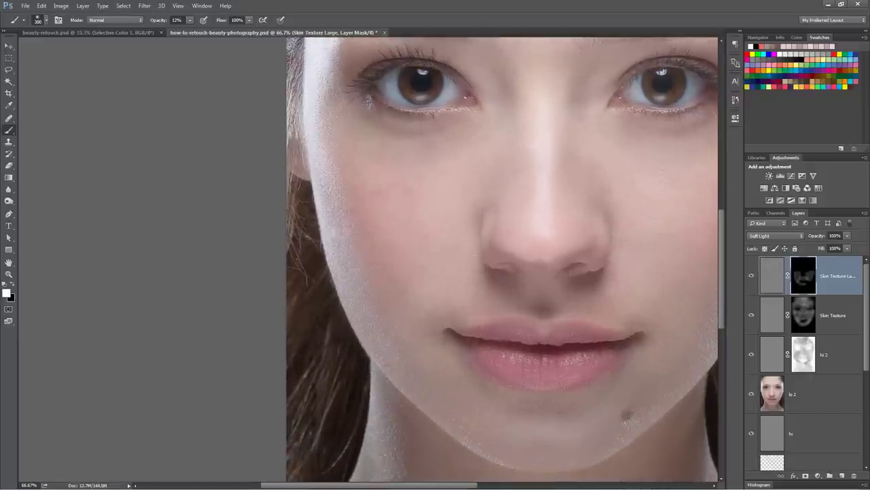
{"action": "key", "text": "ctrl+z"}
Paint white on the Skin Texture Large mask along the nose and across the forehead with the 300 px brush.
{"action": "left_click_drag", "start_coordinate": [641, 287], "coordinate": [578, 393]}
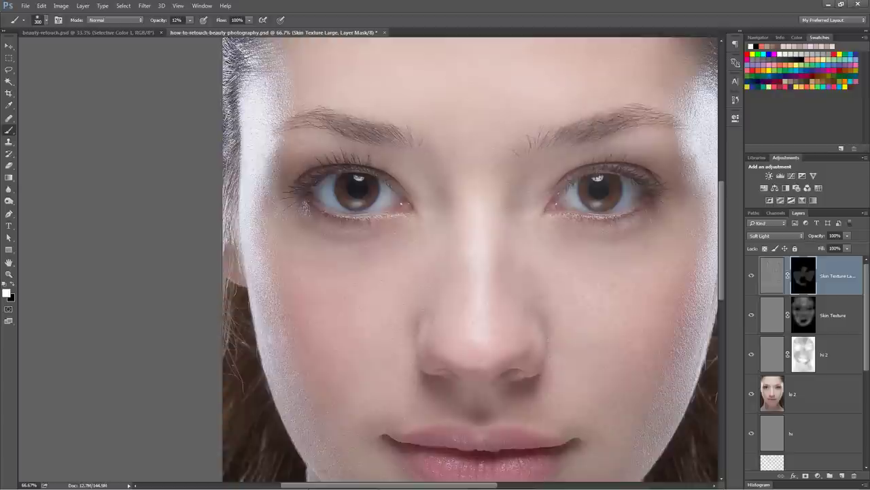
{"action": "left_click_drag", "start_coordinate": [442, 106], "coordinate": [416, 252]}
{"action": "left_click_drag", "start_coordinate": [479, 218], "coordinate": [657, 212]}
{"action": "left_click_drag", "start_coordinate": [408, 126], "coordinate": [588, 105]}
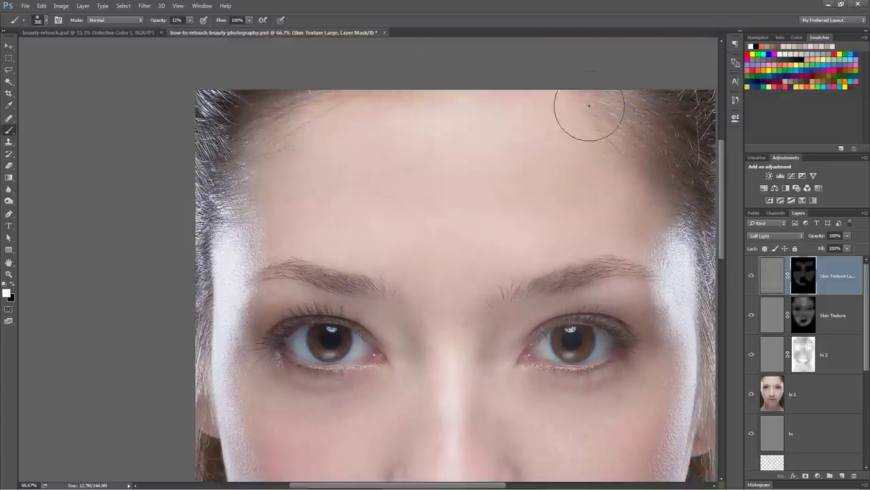
{"action": "mouse_move", "coordinate": [437, 184]}
{"action": "left_mouse_down"}
{"action": "mouse_move", "coordinate": [555, 102]}
{"action": "mouse_move", "coordinate": [549, 67]}
{"action": "left_mouse_up"}
Paint faint large texture over the neck and shoulders with a larger brush, then switch the paint colour to black.
{"action": "left_click_drag", "start_coordinate": [421, 294], "coordinate": [435, 49]}
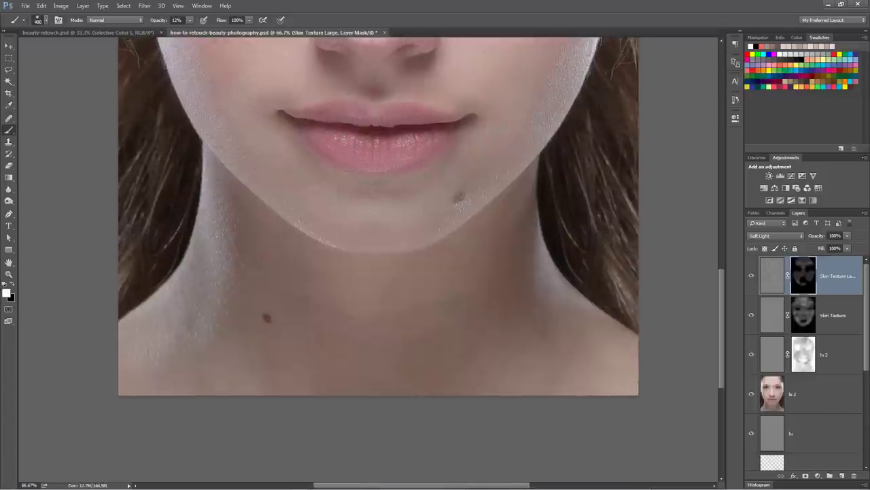
{"action": "mouse_move", "coordinate": [272, 347]}
{"action": "left_mouse_down"}
{"action": "mouse_move", "coordinate": [544, 370]}
{"action": "mouse_move", "coordinate": [613, 410]}
{"action": "left_mouse_up"}
{"action": "key", "text": "x"}
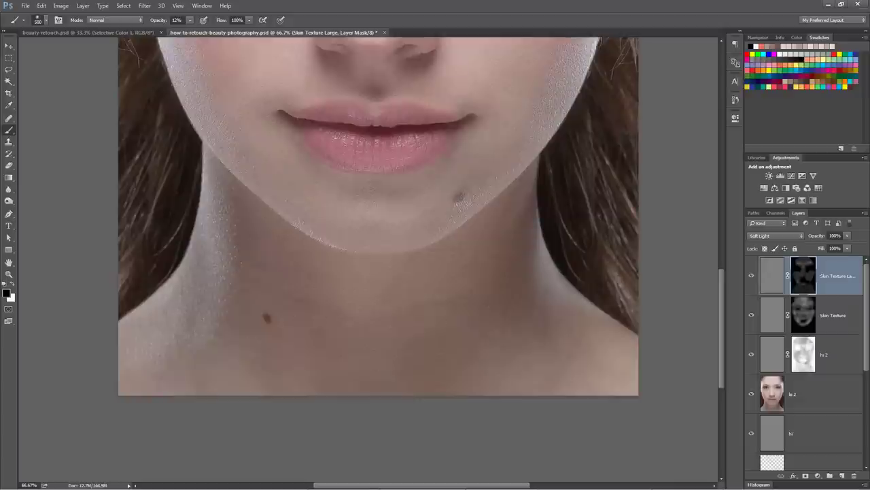
Display the Skin Texture Large mask on its own, reapply the last Gaussian Blur to it, and return to the normal image view.
{"action": "left_click", "coordinate": [805, 278], "text": "alt"}
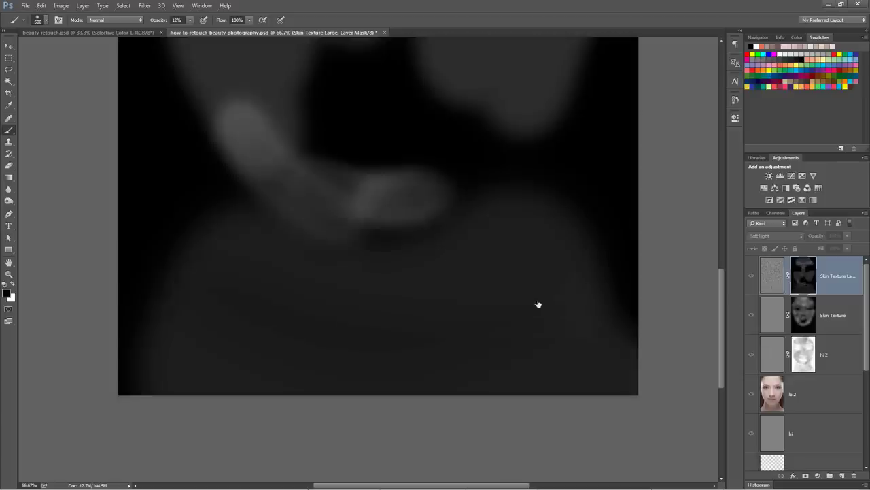
{"action": "left_click_drag", "start_coordinate": [446, 270], "coordinate": [400, 441]}
{"action": "left_click_drag", "start_coordinate": [410, 205], "coordinate": [432, 420]}
{"action": "left_click_drag", "start_coordinate": [428, 374], "coordinate": [450, 327]}
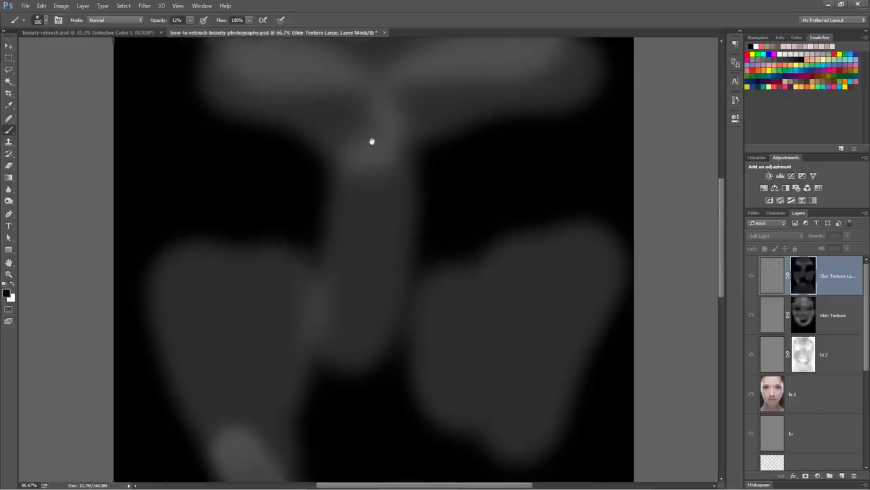
{"action": "left_click", "coordinate": [144, 5]}
{"action": "left_click", "coordinate": [160, 15]}
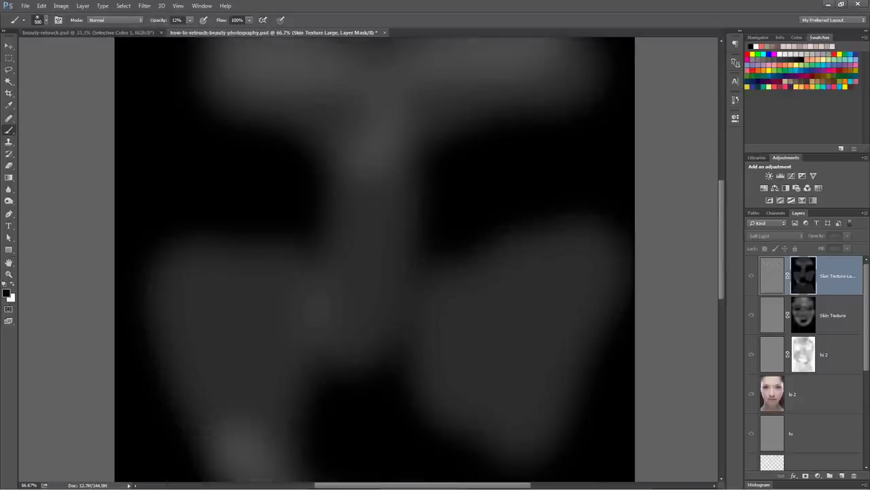
{"action": "left_click", "coordinate": [803, 275], "text": "alt"}
Examine the combined skin textures in the whole image and at 100% across the eyes, cheeks, nose and forehead.
{"action": "left_click_drag", "start_coordinate": [561, 258], "coordinate": [479, 286]}
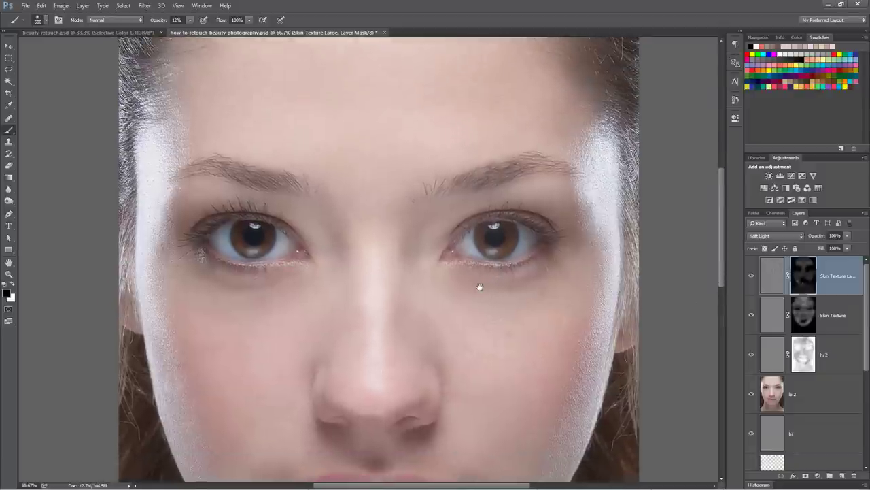
{"action": "key", "text": "ctrl+minus"}
{"action": "key", "text": "ctrl+minus"}
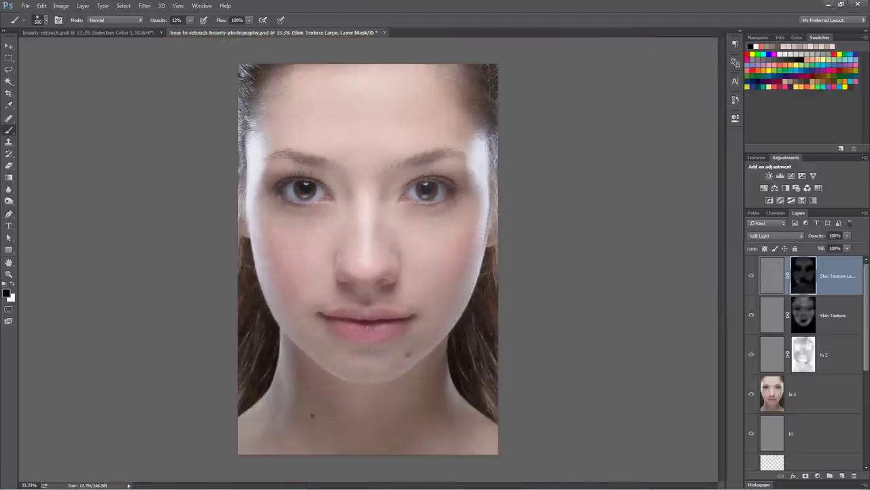
{"action": "key", "text": "z"}
{"action": "left_click_drag", "start_coordinate": [379, 304], "coordinate": [429, 318]}
{"action": "left_click_drag", "start_coordinate": [438, 232], "coordinate": [440, 336]}
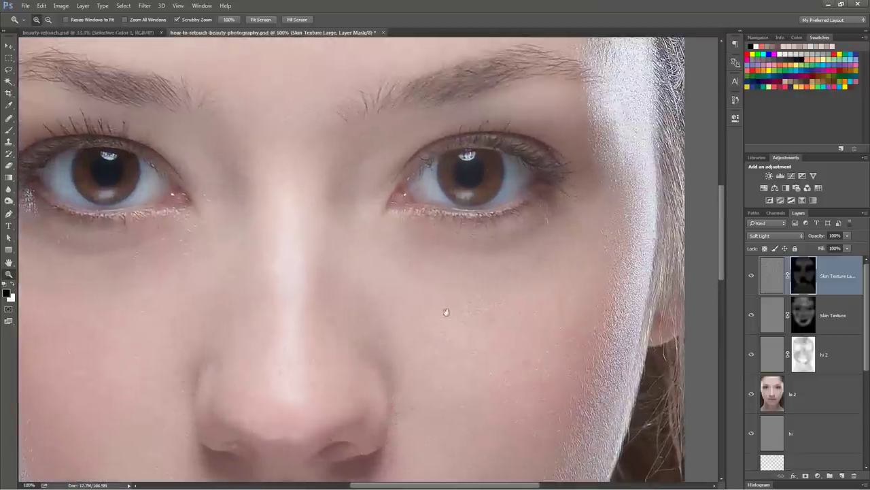
{"action": "left_click_drag", "start_coordinate": [447, 298], "coordinate": [371, 364]}
{"action": "left_click_drag", "start_coordinate": [398, 264], "coordinate": [482, 414]}
{"action": "mouse_move", "coordinate": [422, 240]}
{"action": "left_mouse_down"}
{"action": "mouse_move", "coordinate": [474, 321]}
{"action": "mouse_move", "coordinate": [419, 277]}
{"action": "mouse_move", "coordinate": [591, 262]}
{"action": "mouse_move", "coordinate": [459, 272]}
{"action": "left_mouse_up"}
{"action": "left_click_drag", "start_coordinate": [574, 264], "coordinate": [509, 307]}
{"action": "left_click_drag", "start_coordinate": [407, 328], "coordinate": [406, 128]}
{"action": "left_click_drag", "start_coordinate": [419, 465], "coordinate": [447, 234]}
{"action": "left_click_drag", "start_coordinate": [408, 299], "coordinate": [457, 359]}
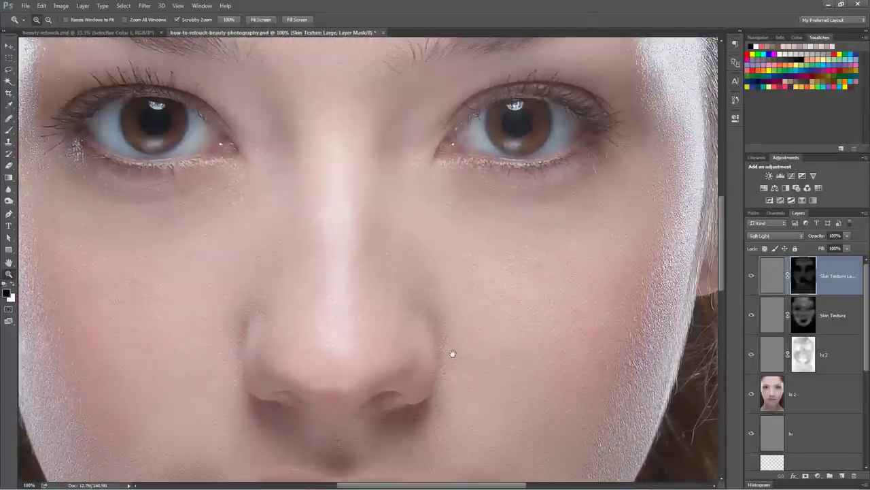
{"action": "left_click_drag", "start_coordinate": [434, 327], "coordinate": [496, 170]}
{"action": "left_click_drag", "start_coordinate": [527, 316], "coordinate": [469, 449]}
{"action": "left_click_drag", "start_coordinate": [479, 201], "coordinate": [555, 205]}
{"action": "left_click_drag", "start_coordinate": [405, 248], "coordinate": [433, 268]}
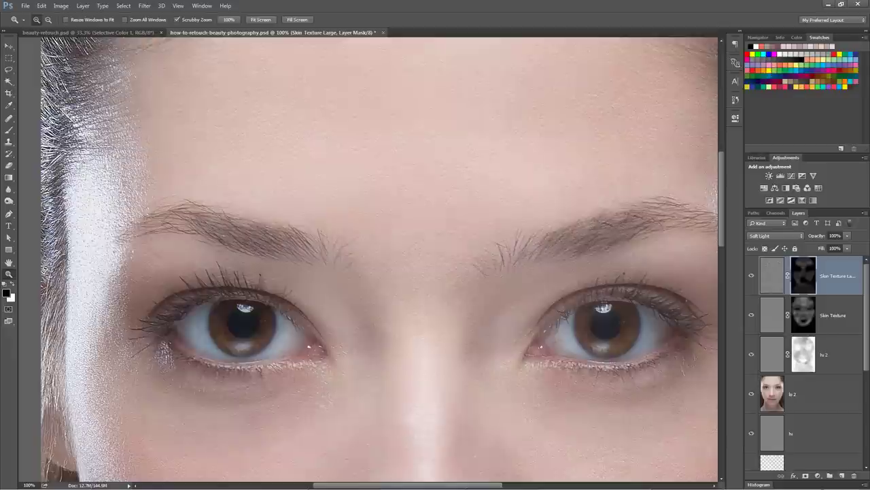
Add a new empty layer above the Skin Texture Large layer and name it "BLemishes".
{"action": "left_click", "coordinate": [842, 476]}
{"action": "double_click", "coordinate": [797, 276]}
{"action": "type", "text": "BLemishes"}
{"action": "key", "text": "Return"}
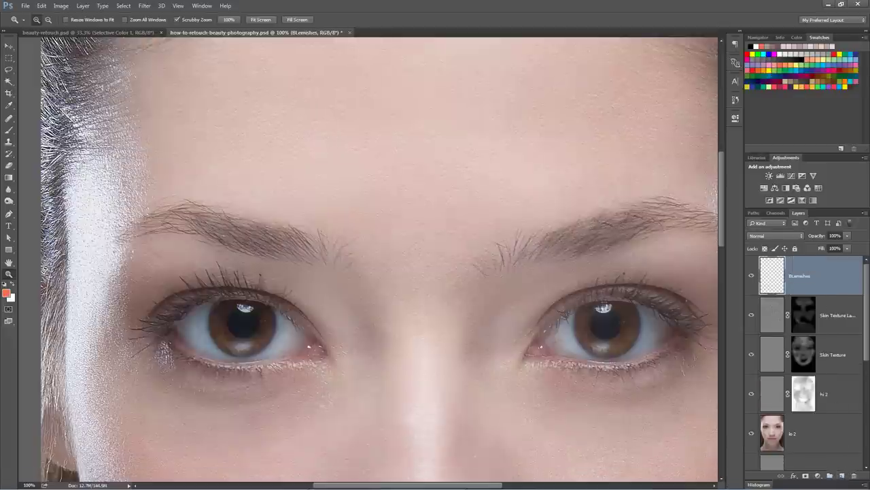
Set the Healing Brush to sample Current & Below and reduce its brush size to 15 px.
{"action": "left_click", "coordinate": [9, 118]}
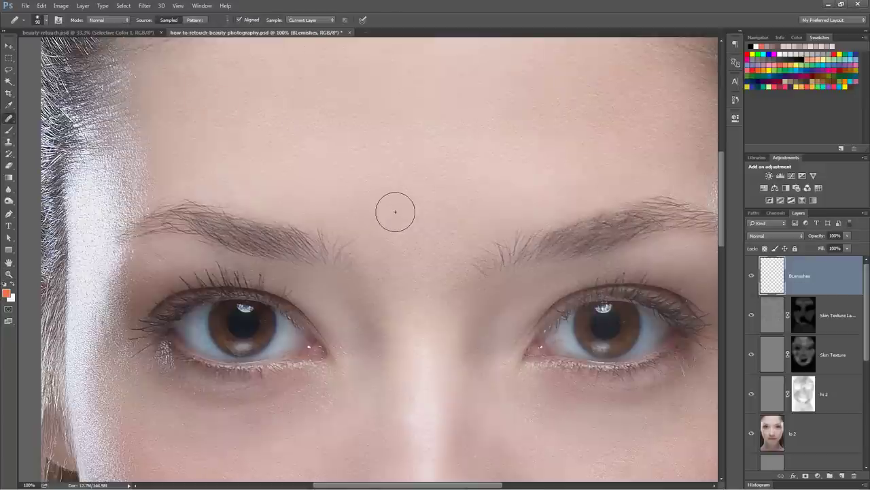
{"action": "left_click", "coordinate": [309, 20]}
{"action": "left_click", "coordinate": [311, 33]}
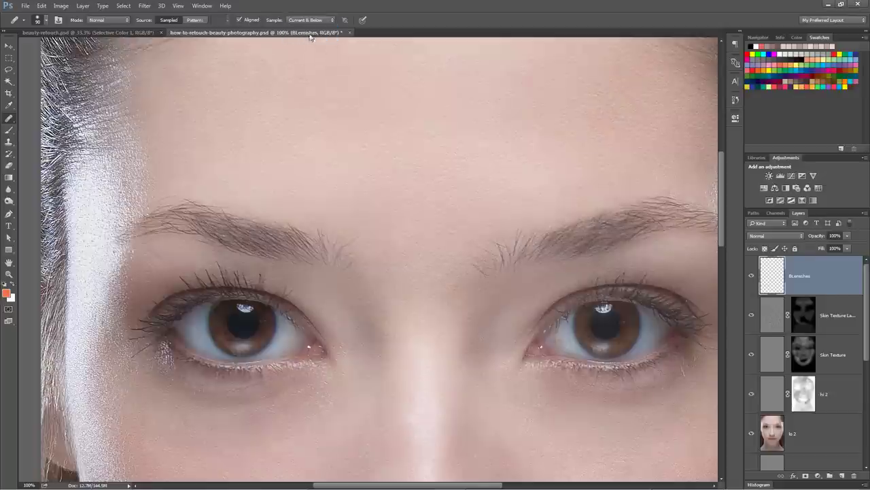
{"action": "mouse_move", "coordinate": [374, 97]}
{"action": "left_mouse_down"}
{"action": "mouse_move", "coordinate": [311, 257]}
{"action": "mouse_move", "coordinate": [437, 229]}
{"action": "mouse_move", "coordinate": [430, 121]}
{"action": "left_mouse_up"}
{"action": "key", "text": "bracketleft"}
{"action": "key", "text": "bracketleft"}
{"action": "key", "text": "bracketleft"}
{"action": "key", "text": "bracketleft"}
{"action": "key", "text": "bracketleft"}
{"action": "key", "text": "bracketleft"}
{"action": "key", "text": "bracketleft"}
{"action": "key", "text": "bracketleft"}
{"action": "key", "text": "bracketleft"}
{"action": "key", "text": "bracketleft"}
{"action": "key", "text": "bracketleft"}
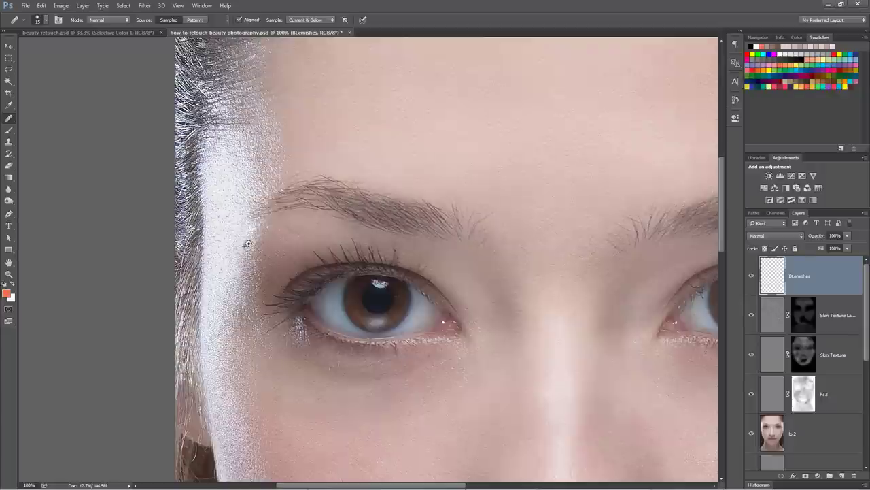
Heal small leftover blemishes and stray specks around the eyes, nose and cheeks on the BLemishes layer.
{"action": "left_click_drag", "start_coordinate": [294, 241], "coordinate": [283, 171]}
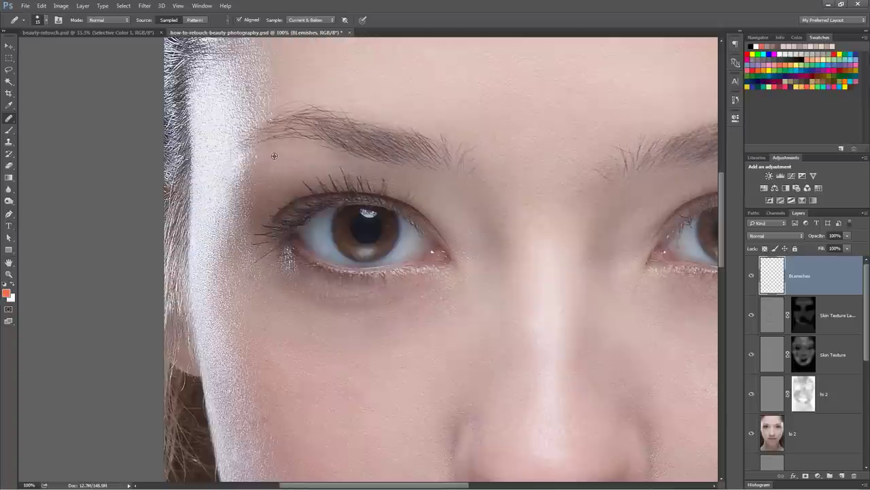
{"action": "left_click_drag", "start_coordinate": [415, 186], "coordinate": [293, 178]}
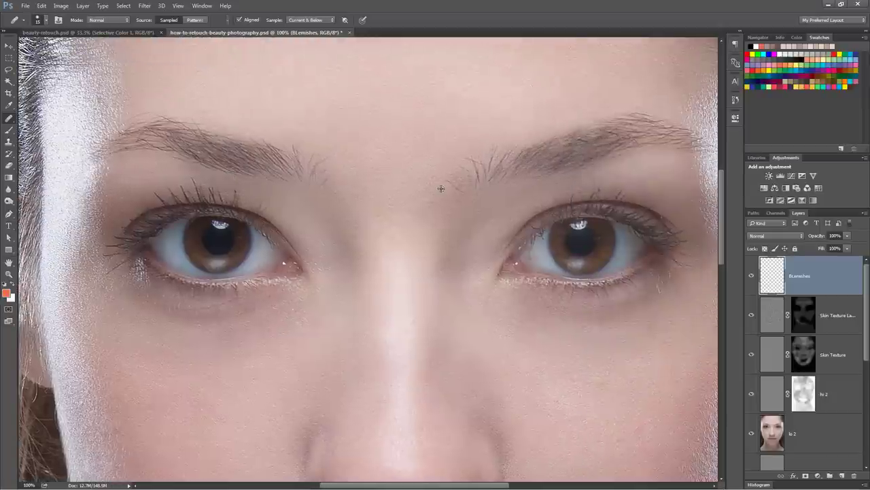
{"action": "left_click_drag", "start_coordinate": [318, 270], "coordinate": [335, 185]}
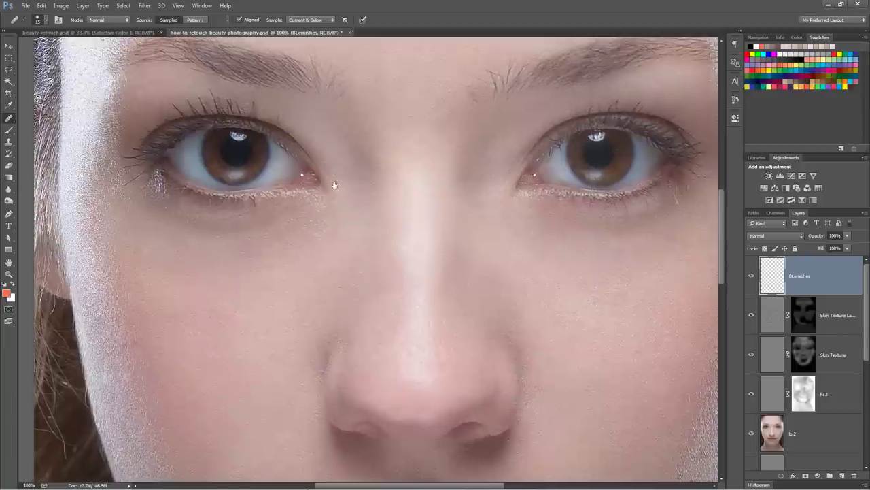
{"action": "left_click_drag", "start_coordinate": [388, 266], "coordinate": [315, 168]}
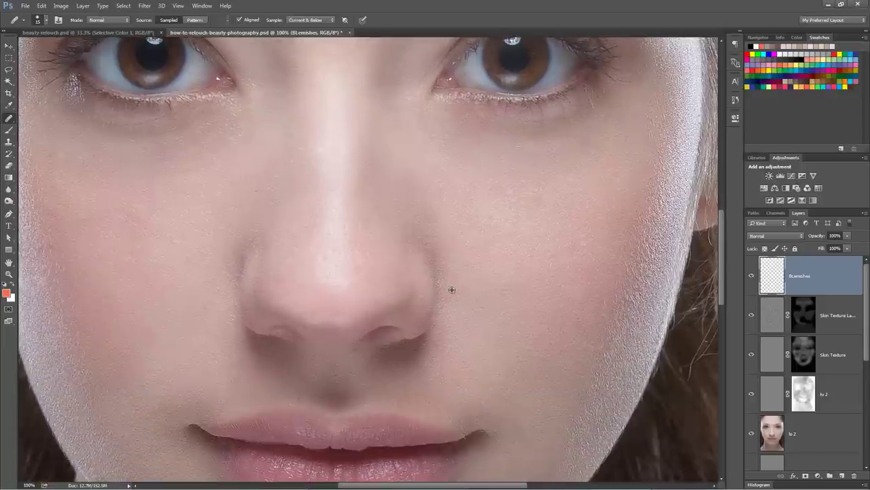
{"action": "left_click_drag", "start_coordinate": [458, 300], "coordinate": [407, 260]}
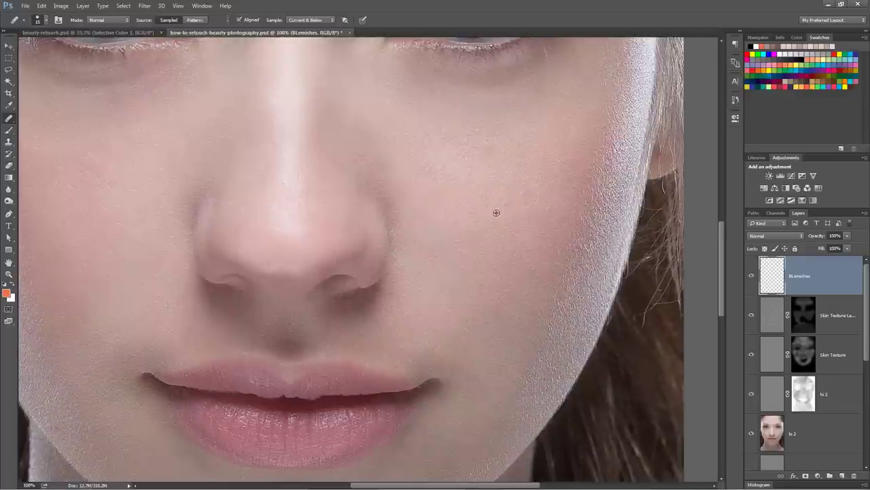
{"action": "left_click_drag", "start_coordinate": [426, 267], "coordinate": [454, 221]}
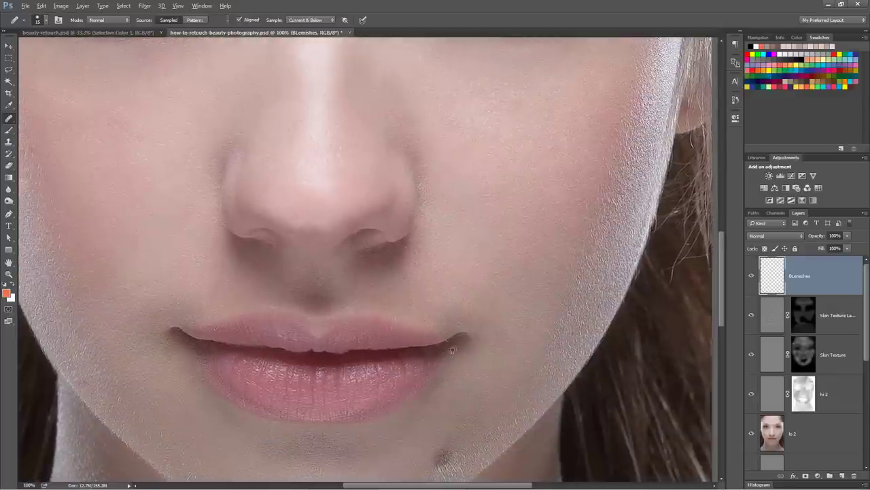
Inspect the mouth, chin, cheeks and forehead at 100% for remaining blemishes.
{"action": "left_click_drag", "start_coordinate": [434, 349], "coordinate": [478, 274]}
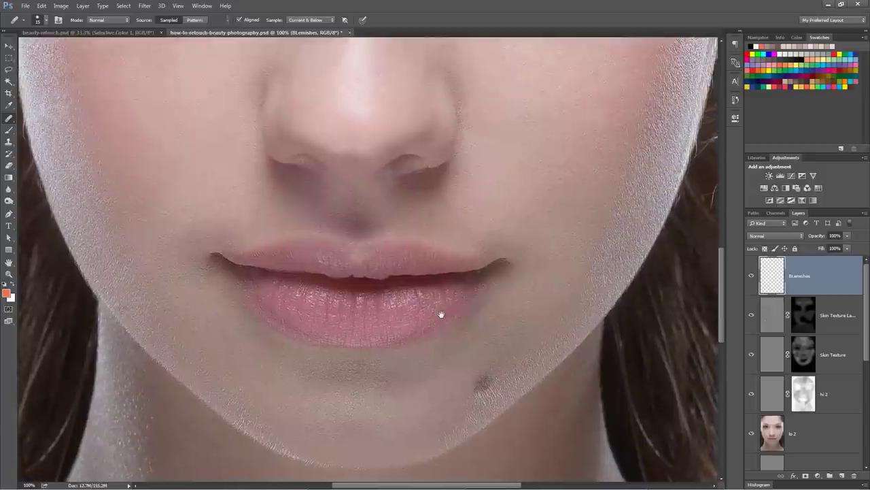
{"action": "left_click_drag", "start_coordinate": [426, 326], "coordinate": [490, 281]}
{"action": "left_click_drag", "start_coordinate": [327, 292], "coordinate": [380, 326]}
{"action": "left_click_drag", "start_coordinate": [260, 292], "coordinate": [320, 330]}
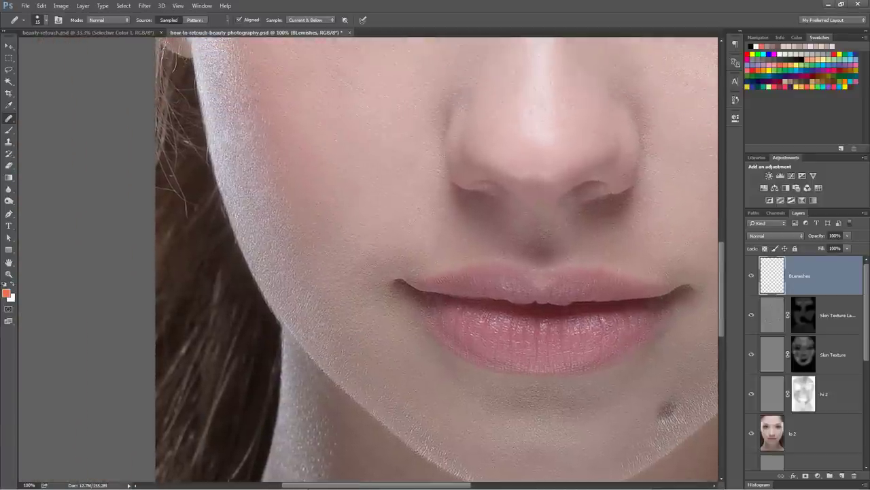
{"action": "left_click_drag", "start_coordinate": [417, 239], "coordinate": [315, 344]}
{"action": "left_click_drag", "start_coordinate": [393, 179], "coordinate": [319, 315]}
{"action": "left_click_drag", "start_coordinate": [360, 220], "coordinate": [324, 351]}
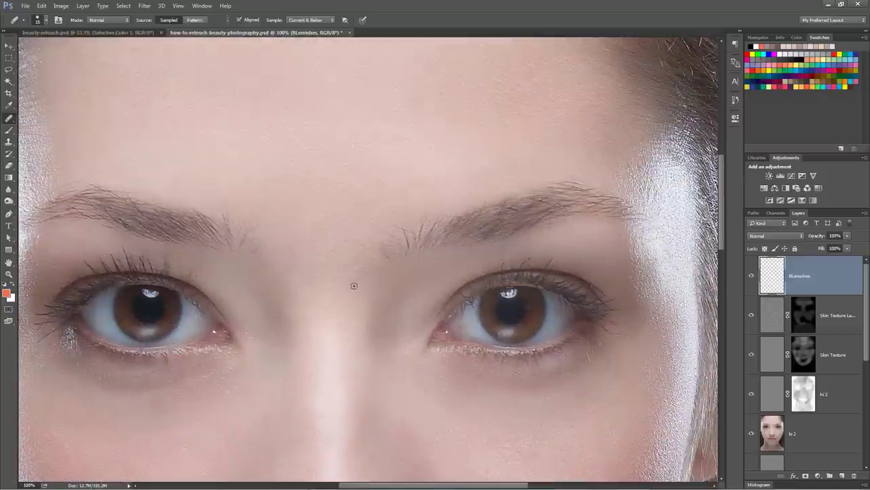
Fit the whole portrait in view and stamp all visible layers into a new merged layer on top.
{"action": "key", "text": "ctrl+0"}
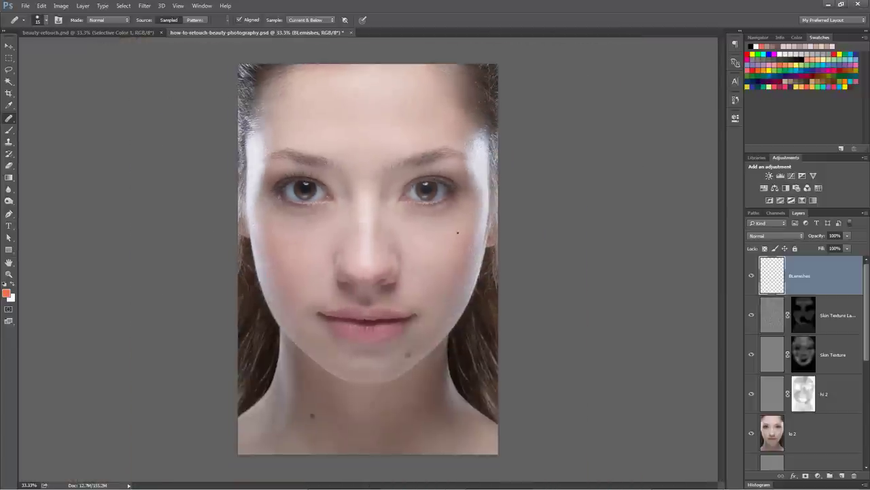
{"action": "key", "text": "v"}
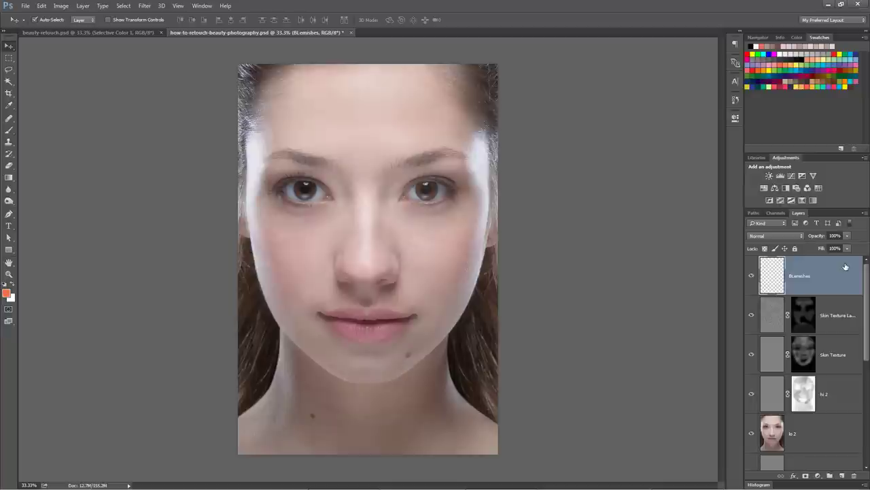
{"action": "key", "text": "ctrl+shift+alt+e"}
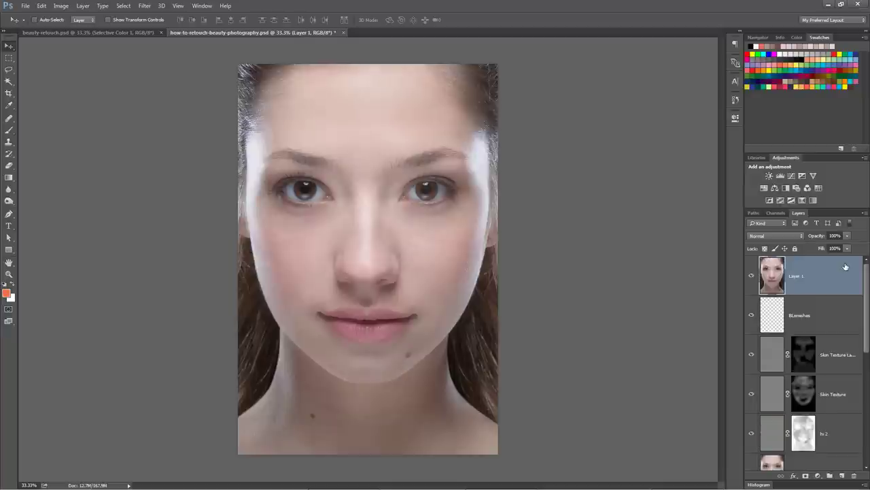
Lasso the forehead skin directly above the eyebrow on the image's left side, following the brow's upper edge down beside the nose bridge.
{"action": "double_click", "coordinate": [799, 278]}
{"action": "key", "text": "Return"}
{"action": "key", "text": "z"}
{"action": "left_click", "coordinate": [384, 170]}
{"action": "left_click", "coordinate": [384, 168]}
{"action": "left_click", "coordinate": [384, 168]}
{"action": "left_click_drag", "start_coordinate": [291, 194], "coordinate": [402, 292]}
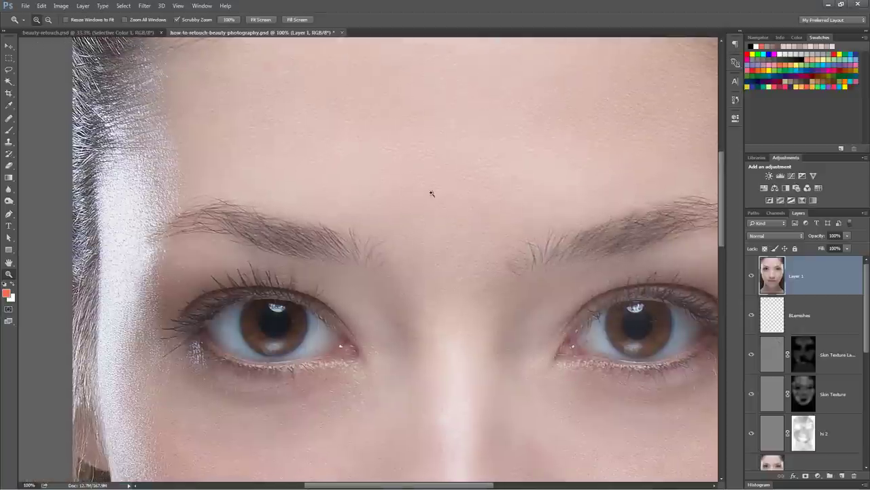
{"action": "left_click", "coordinate": [9, 69]}
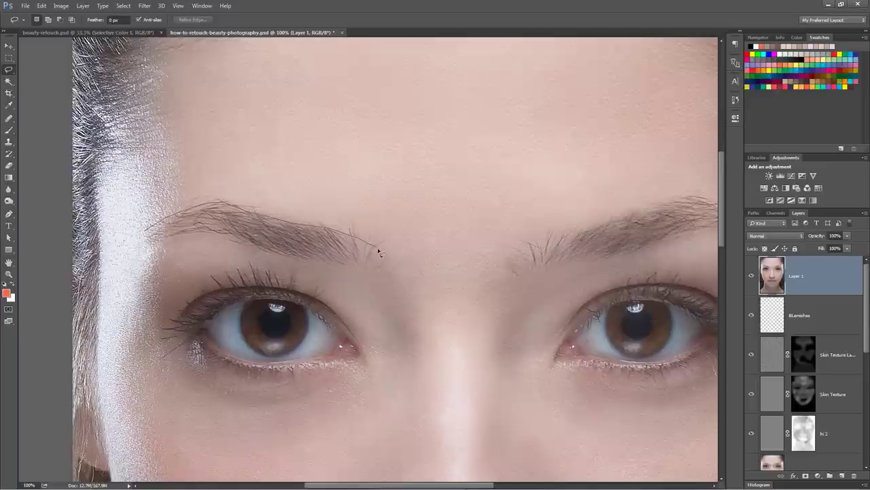
{"action": "mouse_move", "coordinate": [435, 217]}
{"action": "left_mouse_down"}
{"action": "mouse_move", "coordinate": [428, 184]}
{"action": "mouse_move", "coordinate": [406, 157]}
{"action": "mouse_move", "coordinate": [301, 134]}
{"action": "mouse_move", "coordinate": [207, 143]}
{"action": "mouse_move", "coordinate": [173, 162]}
{"action": "mouse_move", "coordinate": [151, 182]}
{"action": "mouse_move", "coordinate": [142, 232]}
{"action": "left_mouse_up"}
{"action": "left_click_drag", "start_coordinate": [332, 222], "coordinate": [261, 214]}
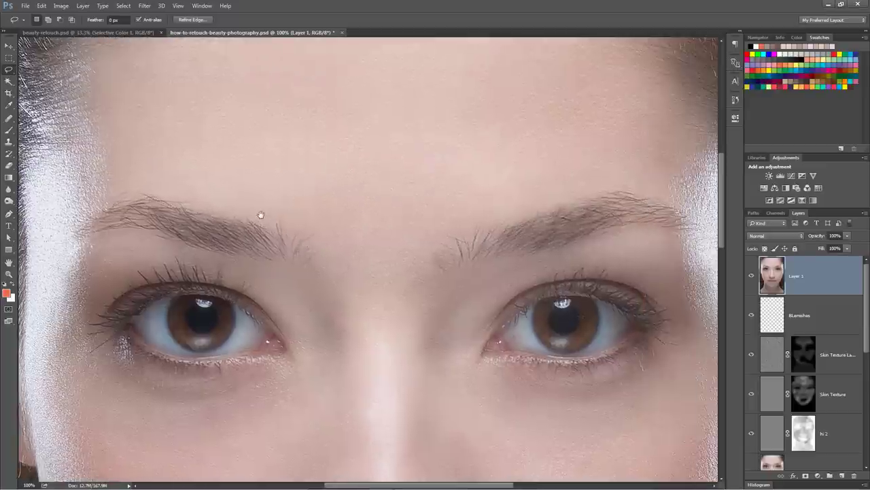
{"action": "left_click_drag", "start_coordinate": [395, 210], "coordinate": [233, 227]}
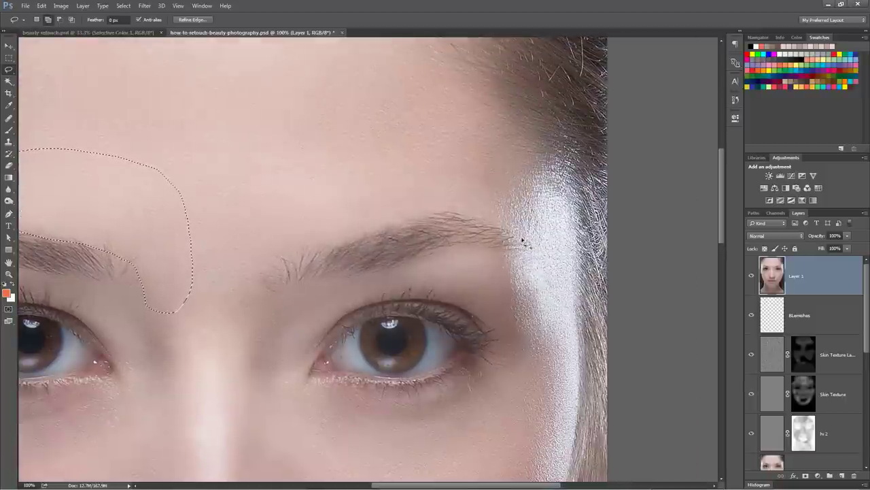
{"action": "mouse_move", "coordinate": [477, 218]}
{"action": "left_mouse_down"}
{"action": "mouse_move", "coordinate": [438, 210]}
{"action": "mouse_move", "coordinate": [327, 246]}
{"action": "left_mouse_up"}
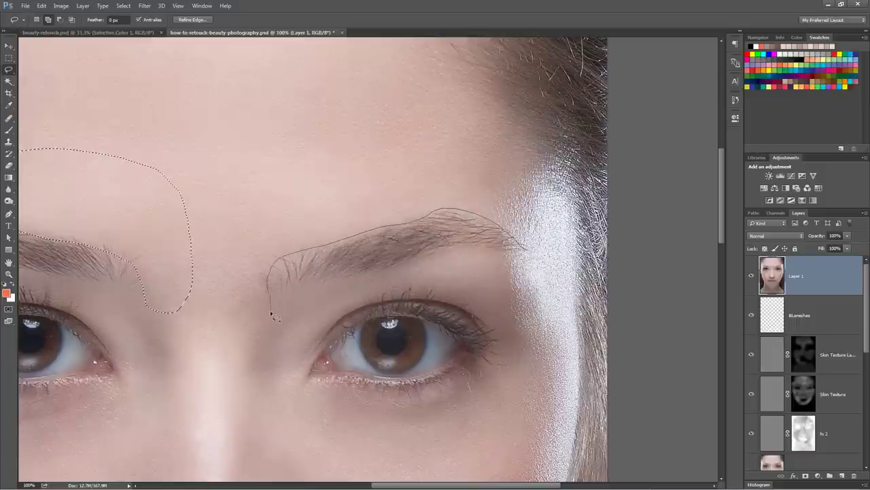
{"action": "mouse_move", "coordinate": [237, 321]}
{"action": "left_mouse_down"}
{"action": "mouse_move", "coordinate": [221, 238]}
{"action": "mouse_move", "coordinate": [257, 185]}
{"action": "mouse_move", "coordinate": [315, 155]}
{"action": "mouse_move", "coordinate": [412, 150]}
{"action": "mouse_move", "coordinate": [488, 182]}
{"action": "left_mouse_up"}
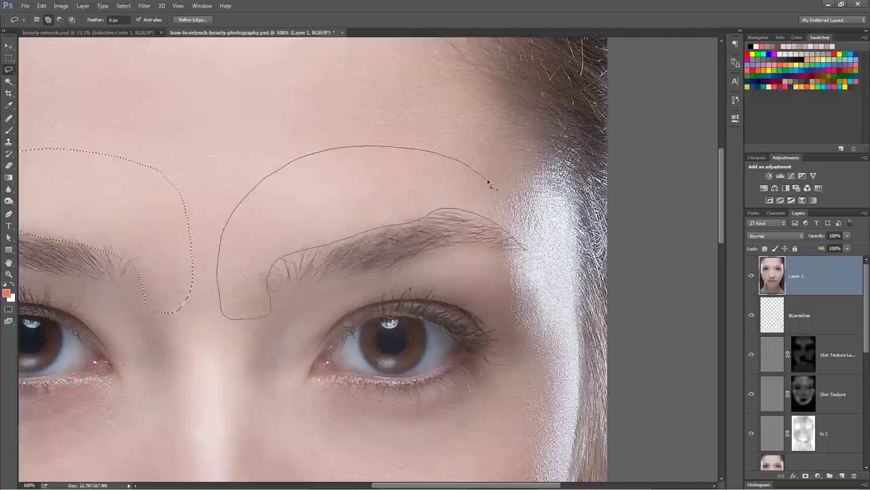
{"action": "left_click_drag", "start_coordinate": [535, 234], "coordinate": [530, 240]}
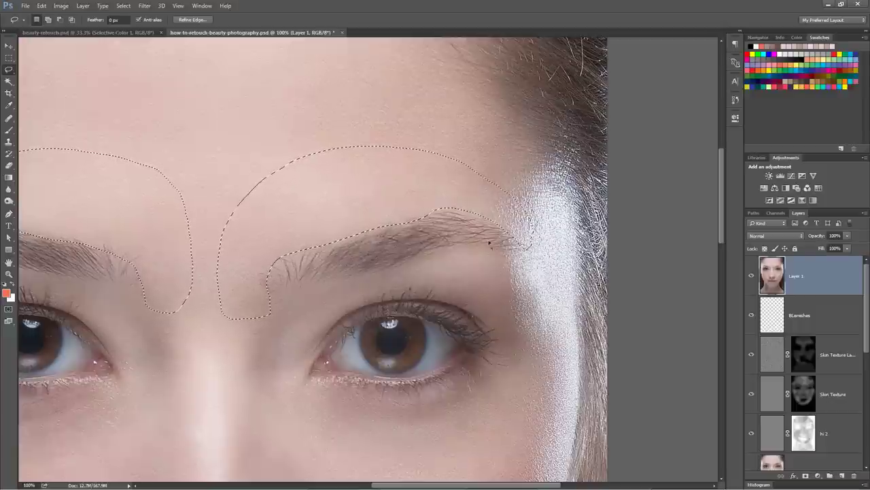
{"action": "left_click_drag", "start_coordinate": [338, 229], "coordinate": [488, 245]}
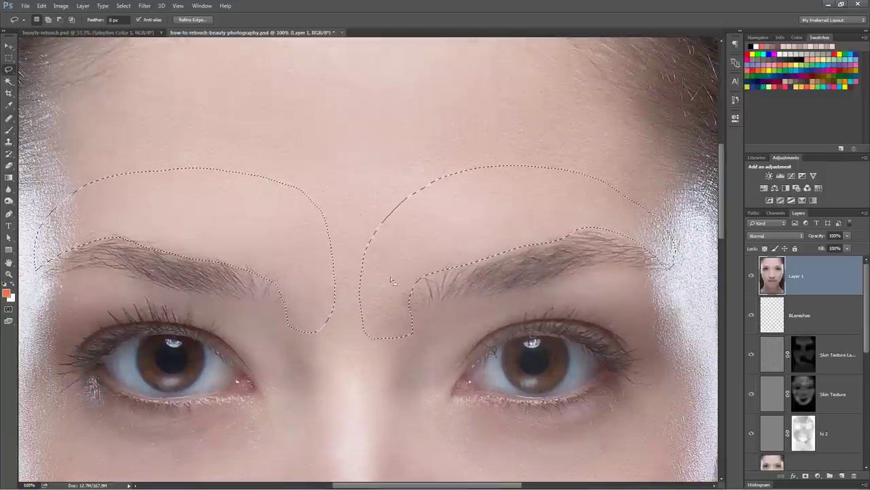
{"action": "mouse_move", "coordinate": [389, 175]}
{"action": "left_mouse_down"}
{"action": "mouse_move", "coordinate": [351, 333]}
{"action": "mouse_move", "coordinate": [520, 284]}
{"action": "mouse_move", "coordinate": [696, 252]}
{"action": "mouse_move", "coordinate": [445, 166]}
{"action": "left_mouse_up"}
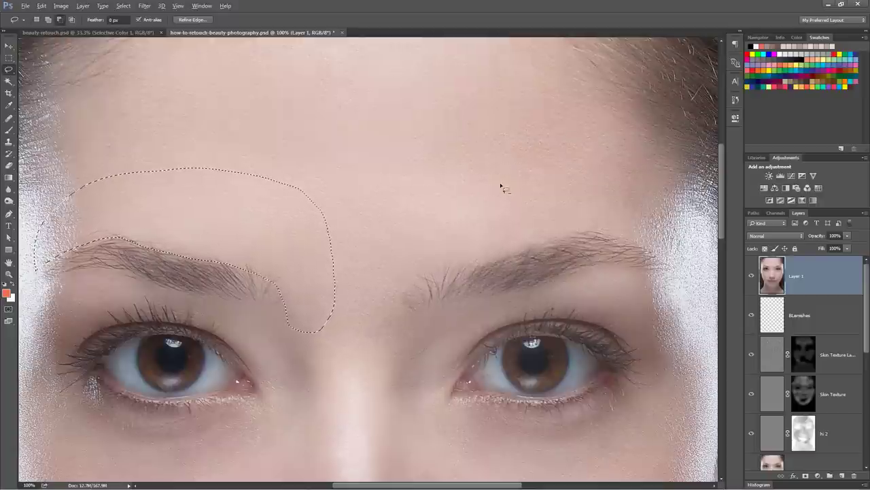
Add the skin above the other eyebrow to the lasso selection, tracing the brow's upper edge and its inner end.
{"action": "key", "text": "shift"}
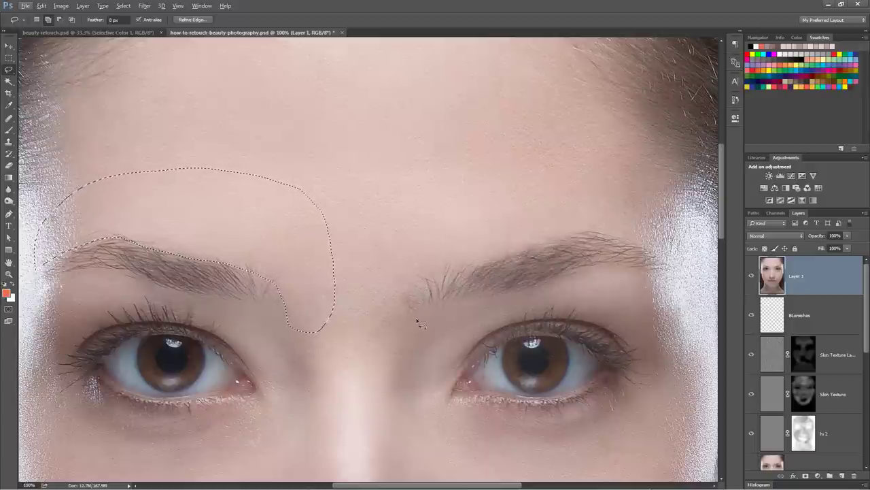
{"action": "left_click_drag", "start_coordinate": [415, 325], "coordinate": [414, 311]}
{"action": "left_click_drag", "start_coordinate": [472, 270], "coordinate": [503, 256]}
{"action": "left_click_drag", "start_coordinate": [578, 234], "coordinate": [607, 240]}
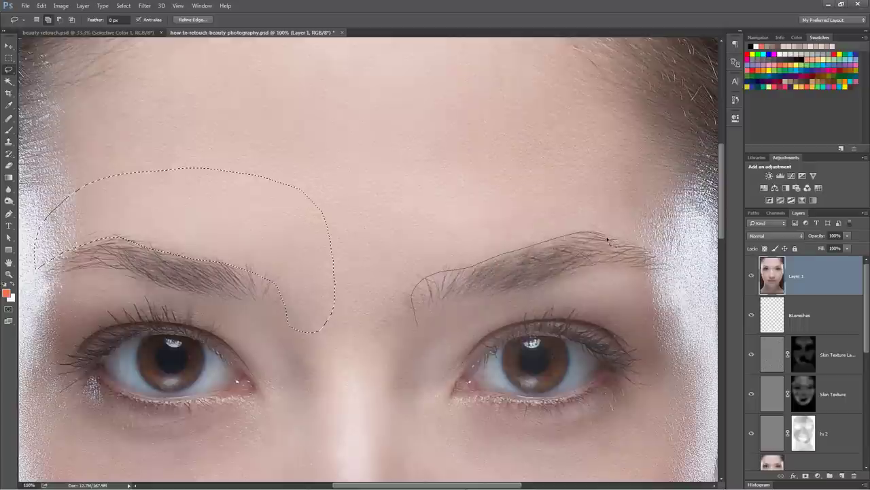
{"action": "mouse_move", "coordinate": [663, 271]}
{"action": "left_mouse_down"}
{"action": "mouse_move", "coordinate": [682, 284]}
{"action": "mouse_move", "coordinate": [652, 185]}
{"action": "mouse_move", "coordinate": [428, 191]}
{"action": "mouse_move", "coordinate": [380, 367]}
{"action": "left_mouse_up"}
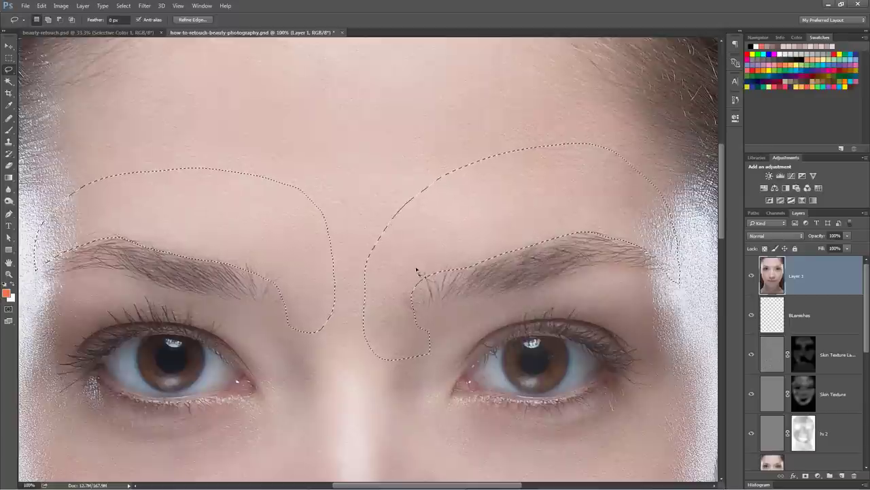
Feather the selection around both eyebrows by 5 pixels.
{"action": "left_click_drag", "start_coordinate": [417, 272], "coordinate": [486, 288]}
{"action": "key", "text": "ctrl+minus"}
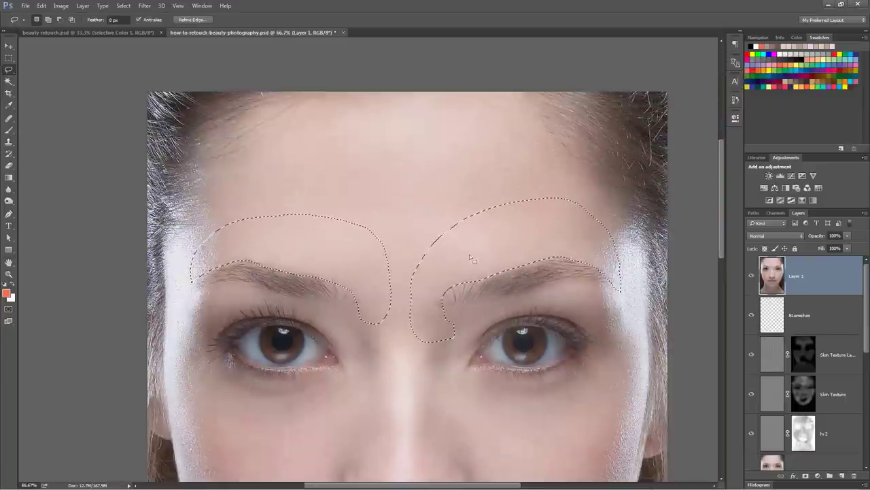
{"action": "left_click", "coordinate": [123, 5]}
{"action": "mouse_move", "coordinate": [160, 124]}
{"action": "left_click", "coordinate": [235, 156]}
{"action": "left_click_drag", "start_coordinate": [348, 258], "coordinate": [328, 256]}
{"action": "type", "text": "5"}
{"action": "left_click", "coordinate": [399, 255]}
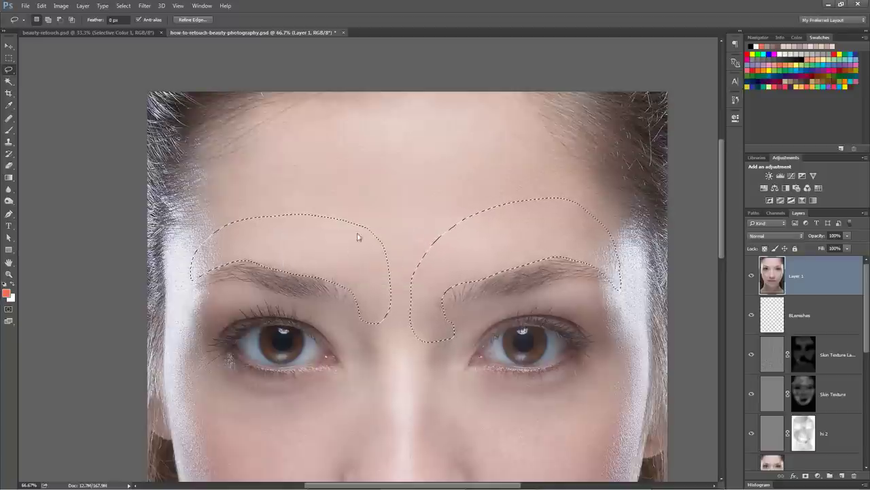
Shift the feathered selection slightly upward on the forehead and copy the selected skin from Layer 1 to a new layer.
{"action": "left_click_drag", "start_coordinate": [474, 255], "coordinate": [474, 239]}
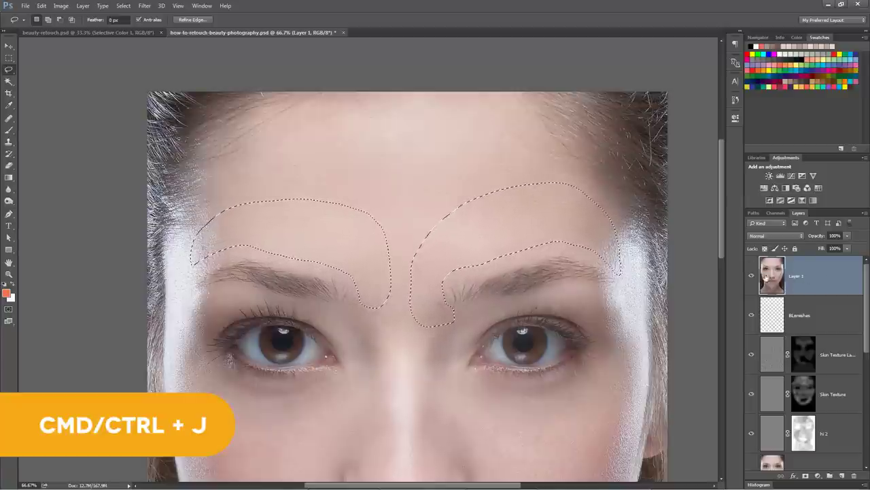
{"action": "key", "text": "ctrl+j"}
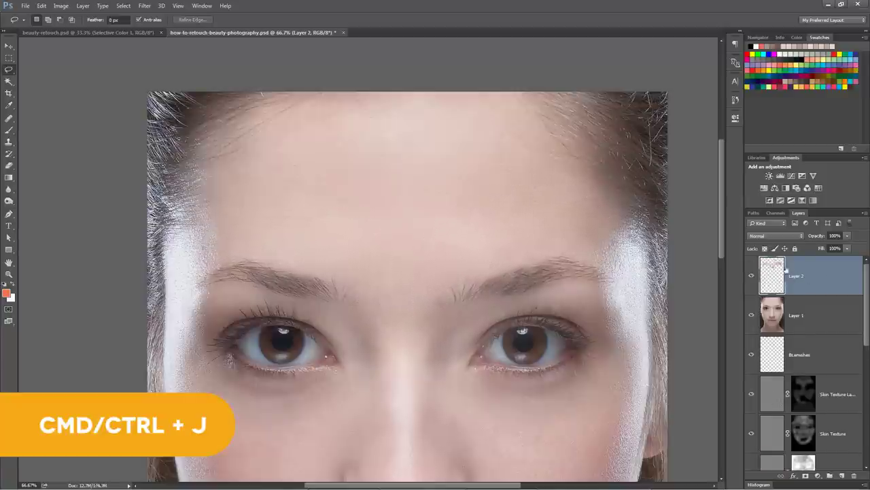
Check the copied skin patches of Layer 2 in isolation, and delete the merged portrait layer Layer 1.
{"action": "left_click", "coordinate": [751, 275], "text": "alt"}
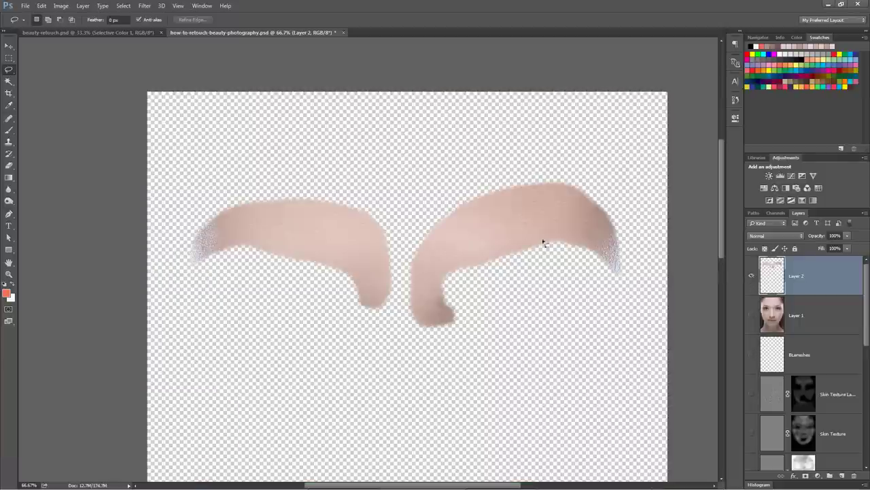
{"action": "left_click", "coordinate": [752, 276], "text": "alt"}
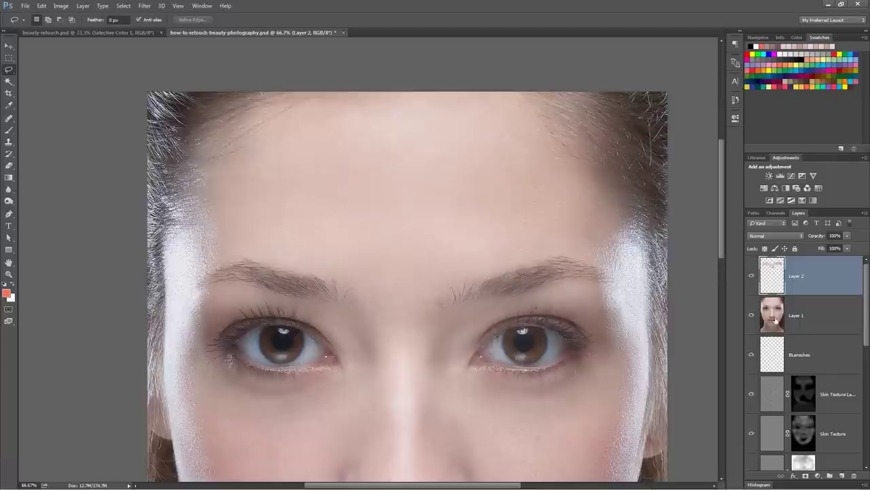
{"action": "left_click", "coordinate": [776, 324]}
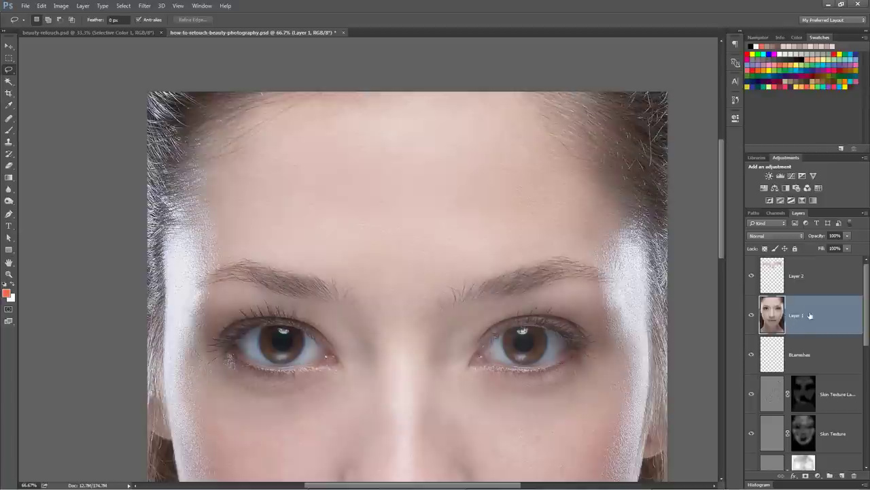
{"action": "key", "text": "Delete"}
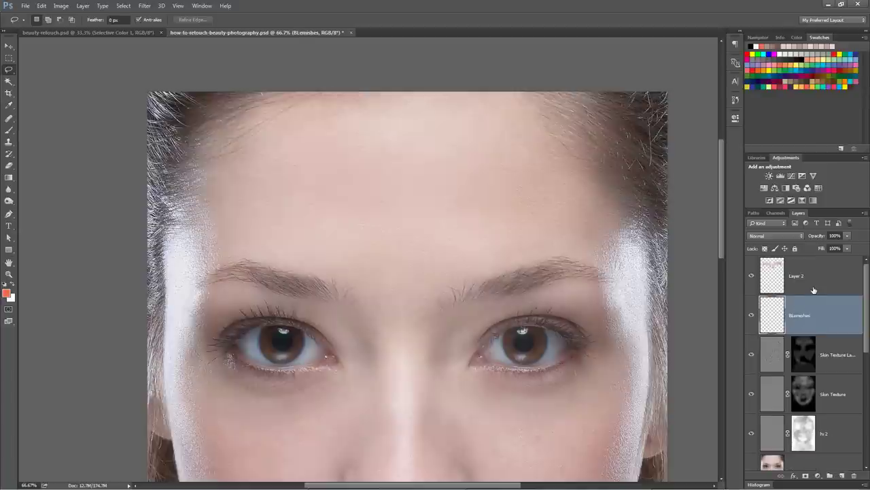
Rename the skin patch layer Layer 2 to "Eyebrow Trim".
{"action": "double_click", "coordinate": [799, 284]}
{"action": "type", "text": "Eyeb"}
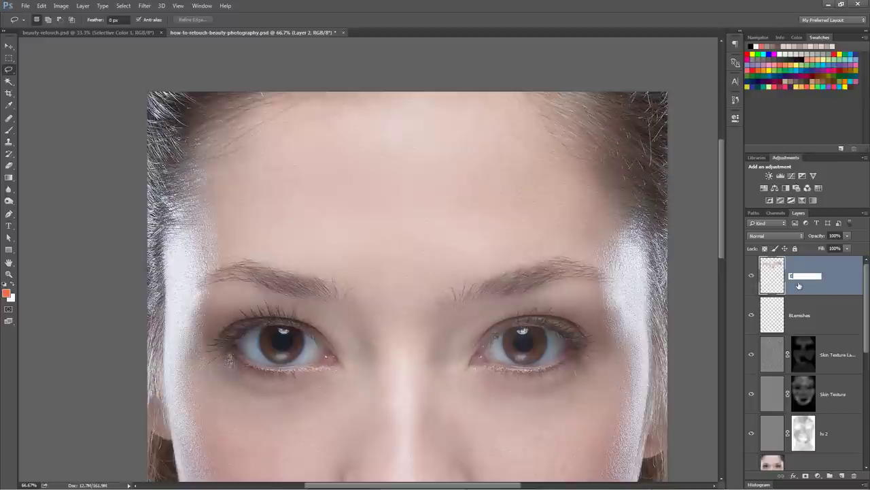
{"action": "key", "text": "Return"}
Move the Eyebrow Trim skin patches closer to the brows so they cover the stray hairs around the eyebrows.
{"action": "key", "text": "z"}
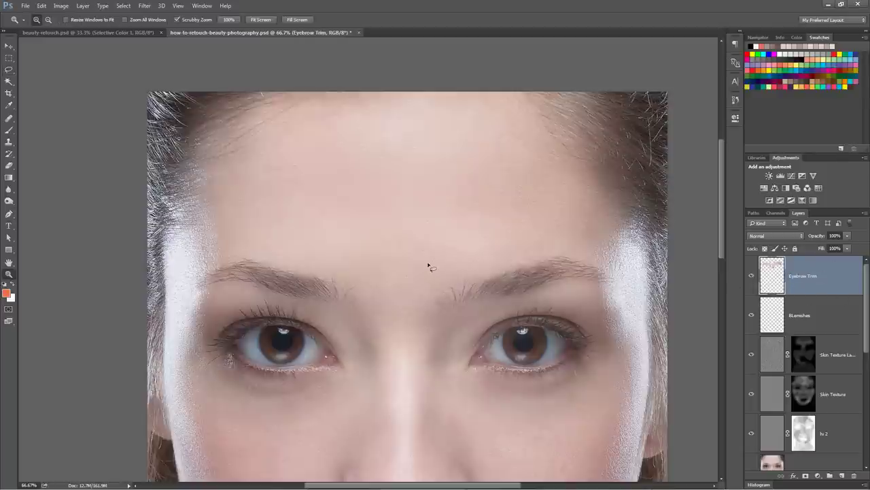
{"action": "left_click", "coordinate": [431, 266]}
{"action": "left_click", "coordinate": [433, 267]}
{"action": "left_click_drag", "start_coordinate": [435, 268], "coordinate": [452, 265]}
{"action": "left_click", "coordinate": [454, 273], "text": "alt"}
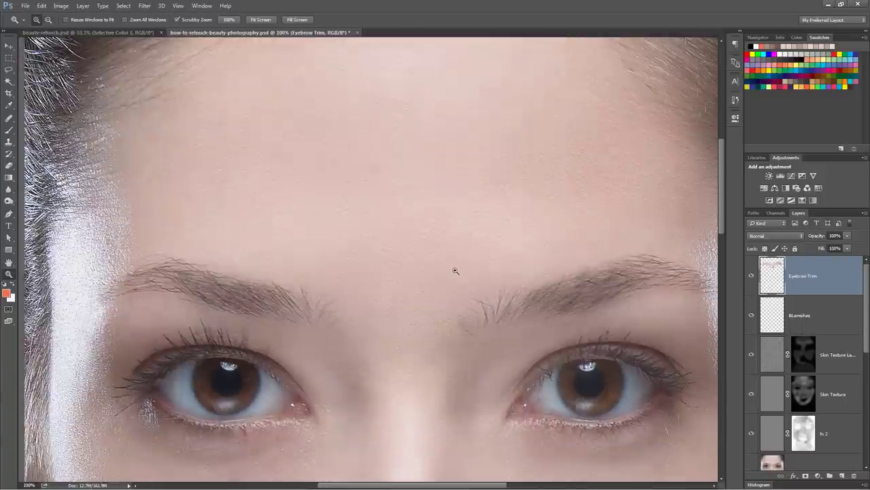
{"action": "key", "text": "v"}
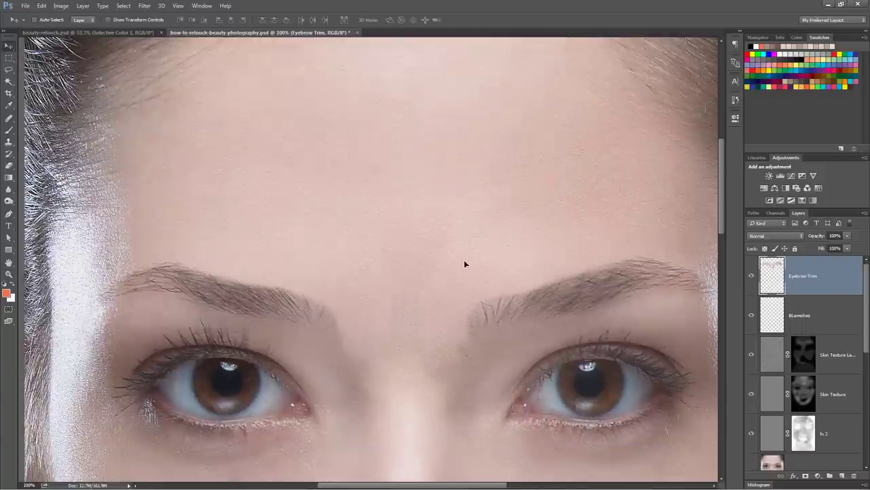
{"action": "left_click_drag", "start_coordinate": [539, 256], "coordinate": [520, 249]}
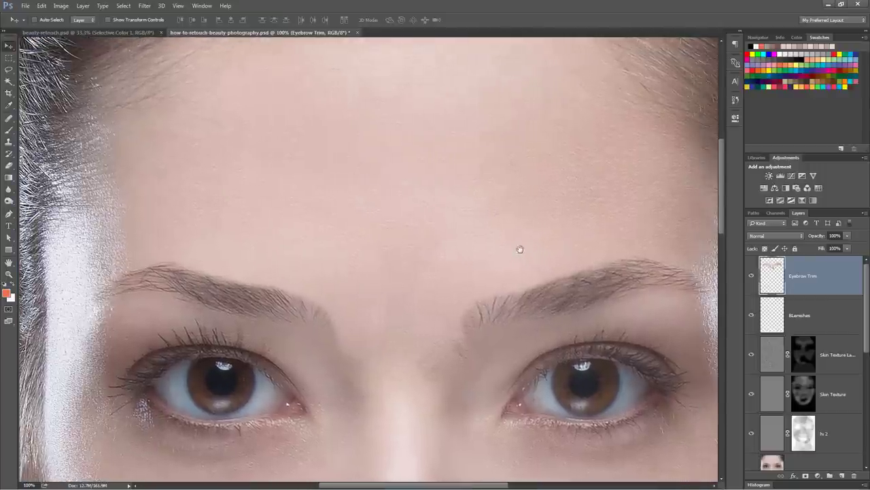
Examine the trimmed eyebrows on the whole face and up close.
{"action": "key", "text": "ctrl+minus"}
{"action": "key", "text": "ctrl+minus"}
{"action": "key", "text": "ctrl+minus"}
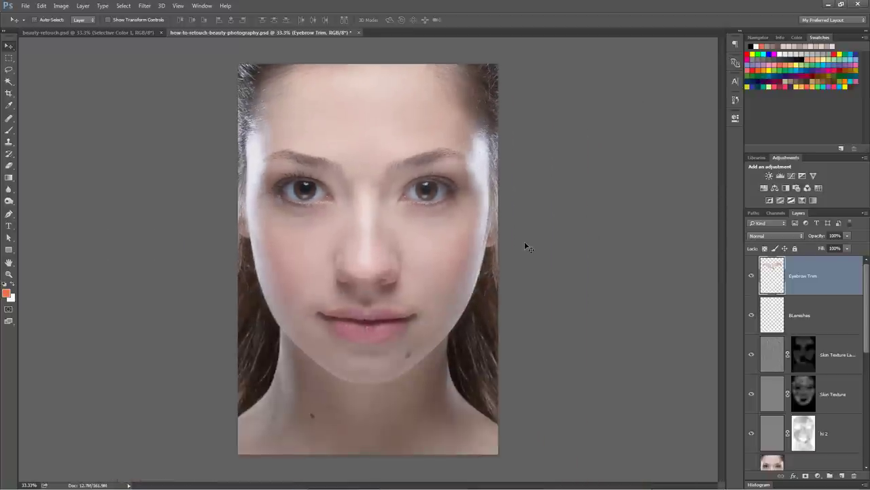
{"action": "key", "text": "z"}
{"action": "left_click", "coordinate": [377, 165]}
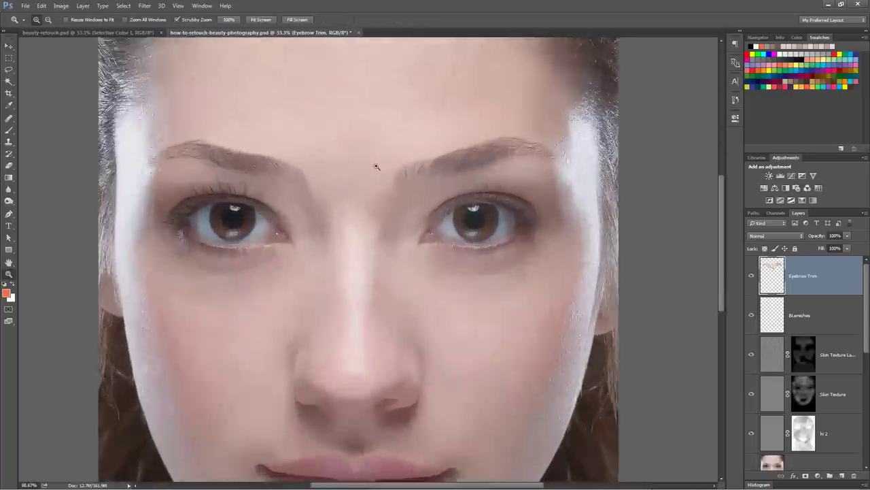
{"action": "left_click", "coordinate": [377, 167]}
{"action": "left_click", "coordinate": [377, 167]}
{"action": "left_click_drag", "start_coordinate": [369, 219], "coordinate": [383, 249]}
{"action": "left_click", "coordinate": [379, 248], "text": "alt"}
{"action": "left_click", "coordinate": [379, 248], "text": "alt"}
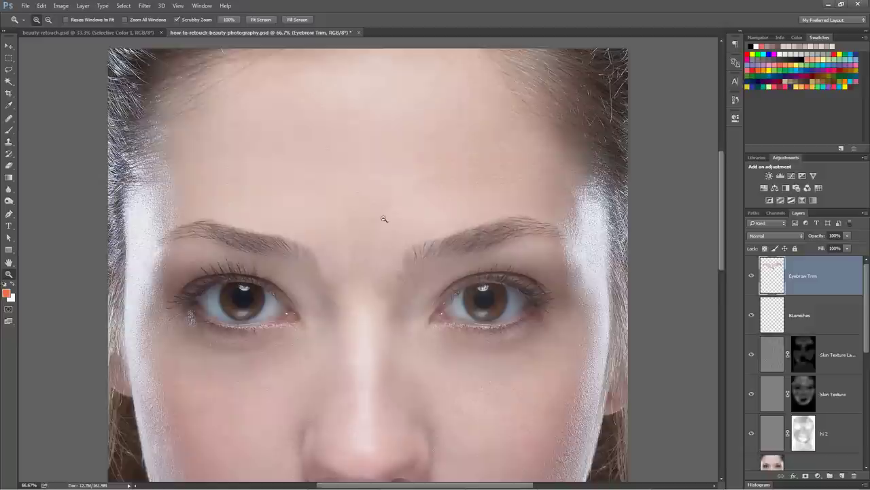
{"action": "left_click_drag", "start_coordinate": [384, 219], "coordinate": [388, 242]}
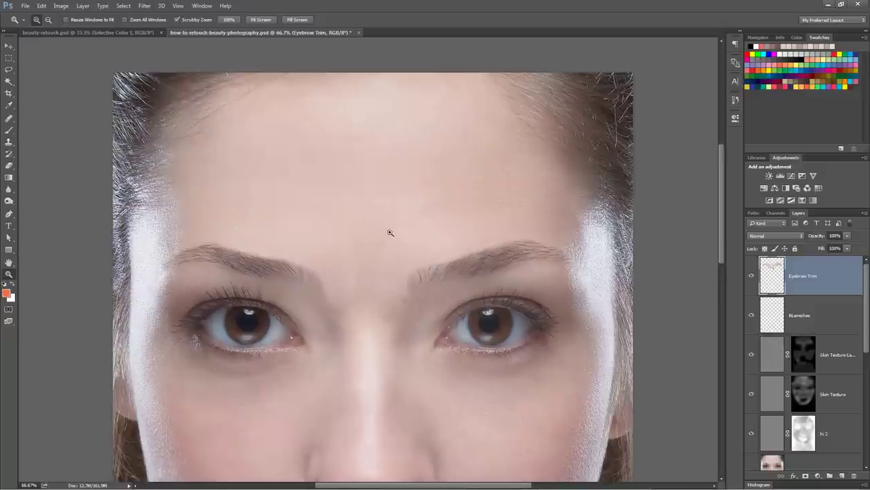
Add a layer mask to the Eyebrow Trim layer and set the brush to 50% opacity.
{"action": "left_click", "coordinate": [806, 475]}
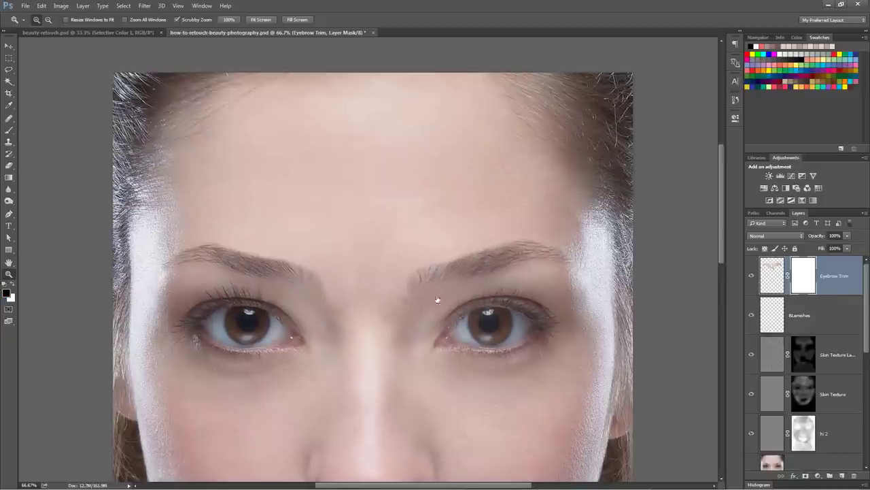
{"action": "key", "text": "b"}
{"action": "left_click", "coordinate": [168, 20]}
{"action": "type", "text": "50"}
{"action": "key", "text": "Return"}
Paint black on the Eyebrow Trim mask along the image's left eyebrow with a smaller brush to bring back its natural hairs.
{"action": "key", "text": "bracketleft"}
{"action": "key", "text": "bracketleft"}
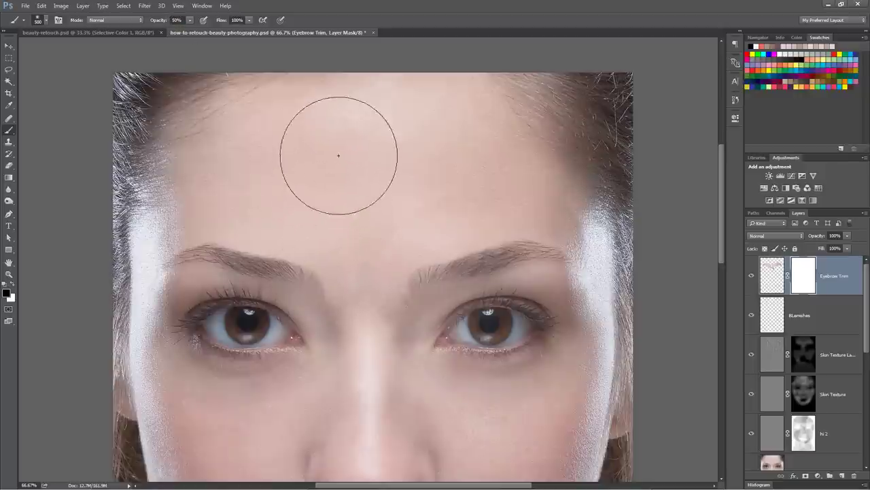
{"action": "key", "text": "bracketleft"}
{"action": "key", "text": "bracketleft"}
{"action": "key", "text": "bracketleft"}
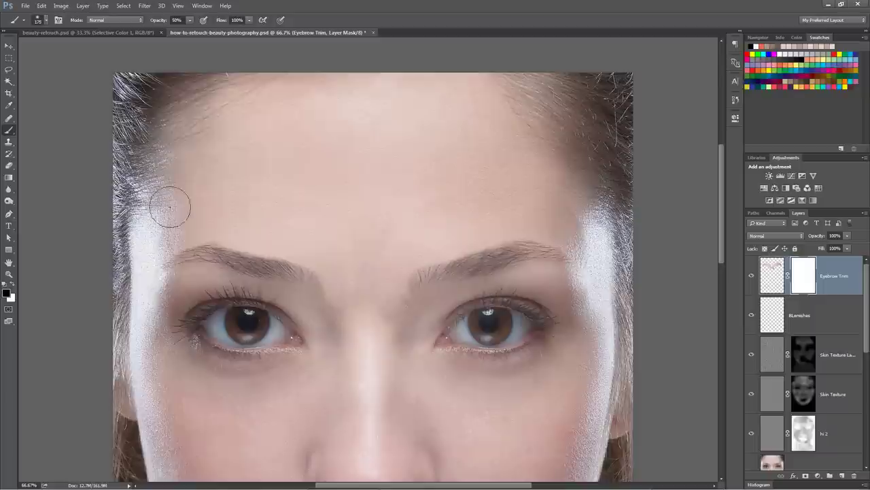
{"action": "mouse_move", "coordinate": [171, 231]}
{"action": "left_mouse_down"}
{"action": "mouse_move", "coordinate": [272, 225]}
{"action": "mouse_move", "coordinate": [294, 213]}
{"action": "mouse_move", "coordinate": [354, 293]}
{"action": "left_mouse_up"}
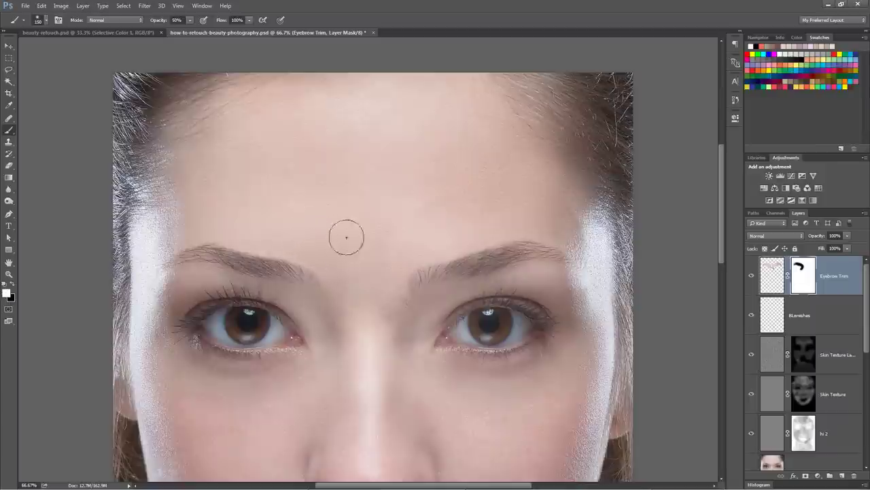
Paint black on the Eyebrow Trim mask along the image's right eyebrow and between the brows with a 200 px brush.
{"action": "key", "text": "z"}
{"action": "left_click_drag", "start_coordinate": [301, 266], "coordinate": [343, 253]}
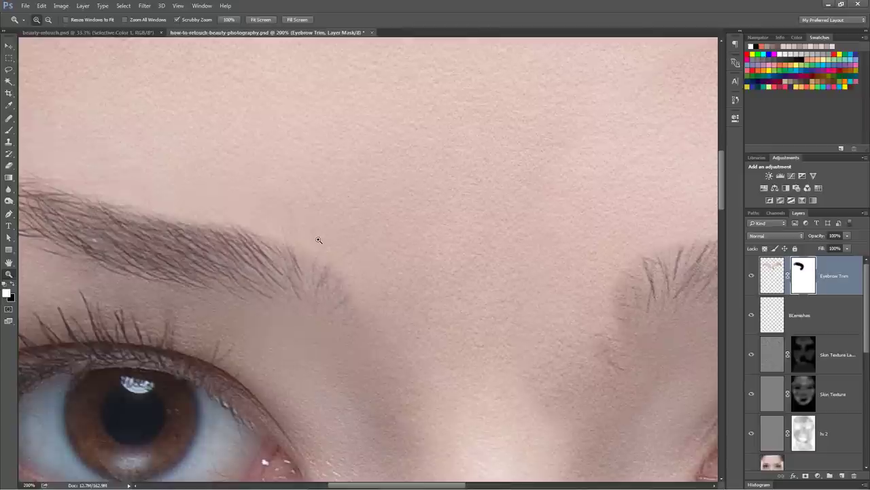
{"action": "key", "text": "b"}
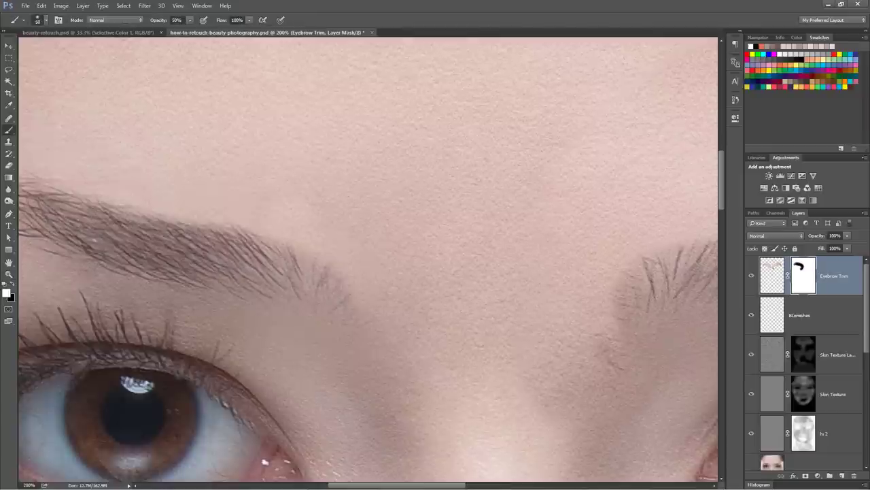
{"action": "left_click_drag", "start_coordinate": [476, 286], "coordinate": [224, 287]}
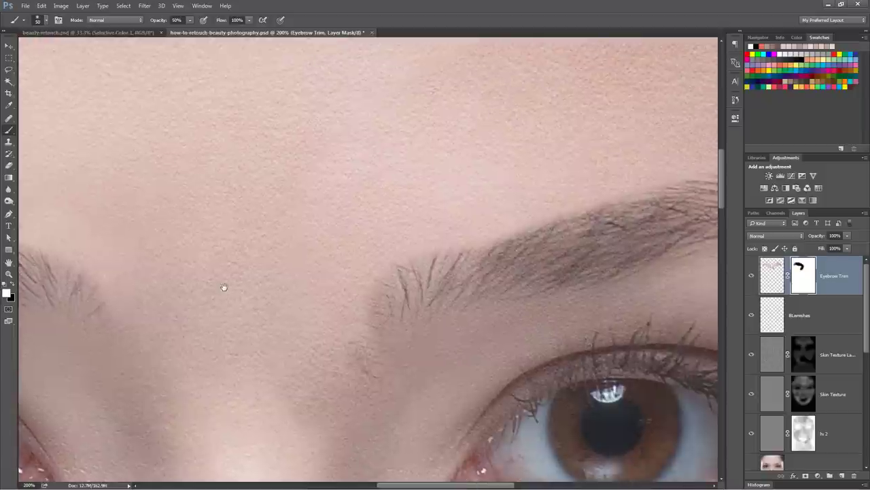
{"action": "key", "text": "ctrl+minus"}
{"action": "key", "text": "ctrl+minus"}
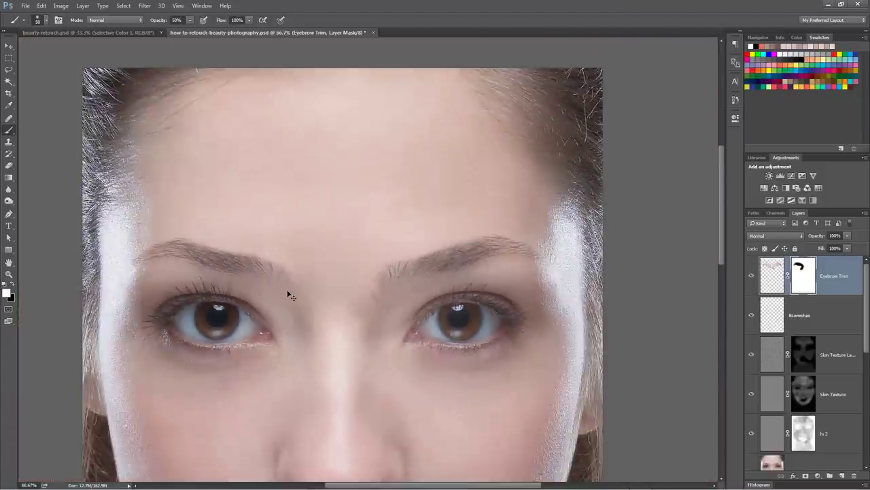
{"action": "key", "text": "x"}
{"action": "key", "text": "bracketright"}
{"action": "key", "text": "bracketright"}
{"action": "left_click_drag", "start_coordinate": [434, 195], "coordinate": [414, 216]}
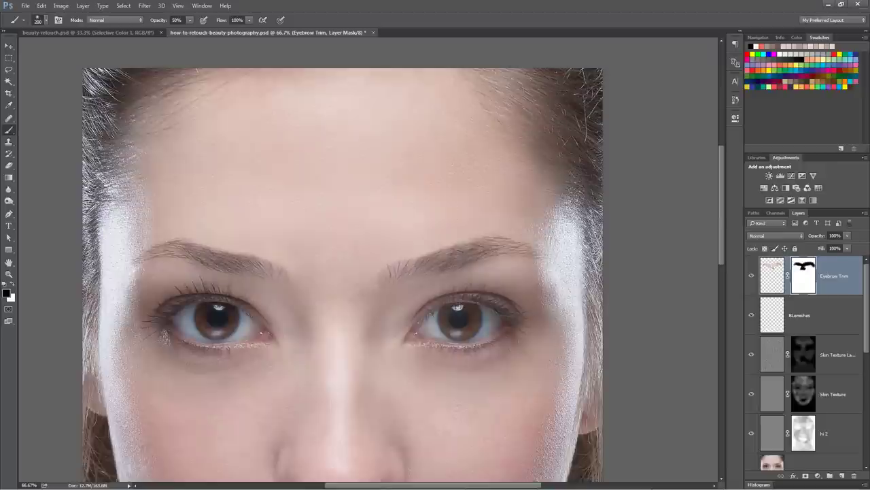
Refine the Eyebrow Trim mask at the inner end of the image's right eyebrow with a small white brush.
{"action": "key", "text": "x"}
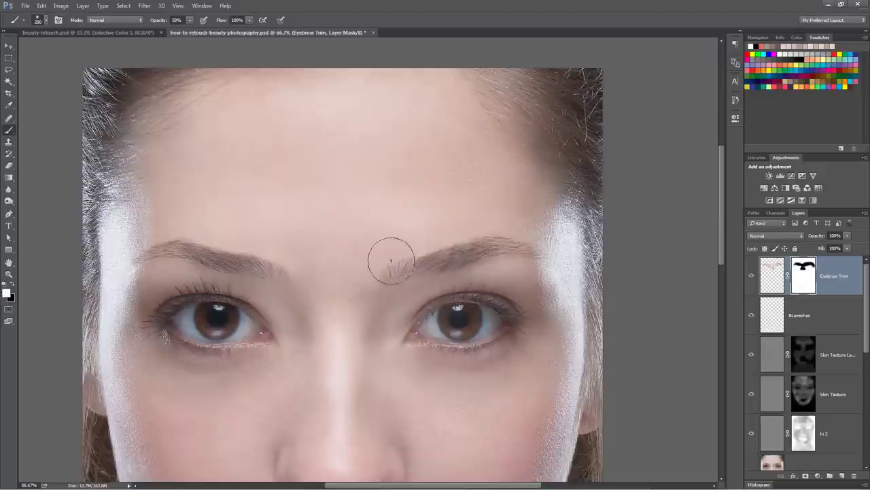
{"action": "key", "text": "bracketleft"}
{"action": "key", "text": "bracketleft"}
{"action": "key", "text": "bracketleft"}
{"action": "key", "text": "bracketleft"}
{"action": "key", "text": "bracketleft"}
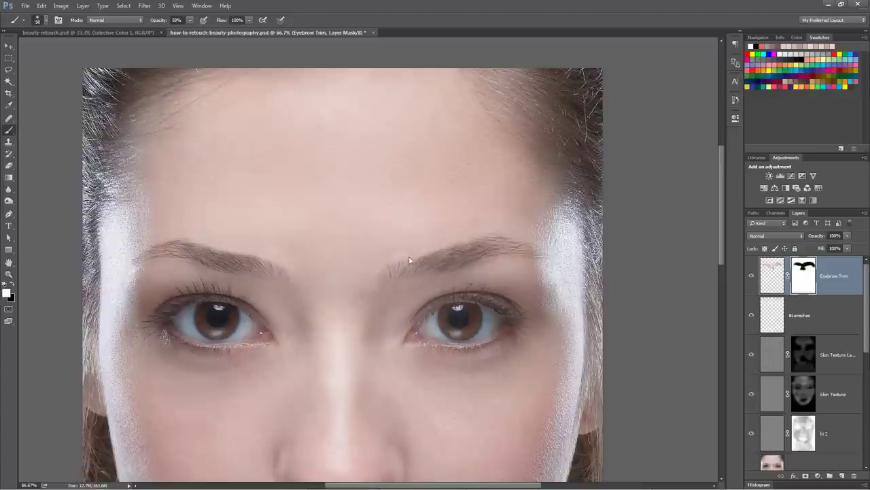
{"action": "key", "text": "x"}
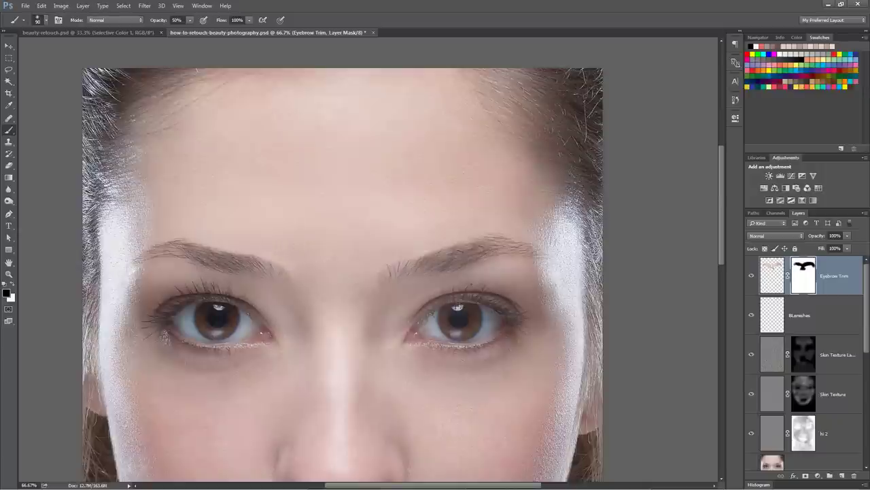
Touch up the Eyebrow Trim mask around the image's left eyebrow, working up close with the brush.
{"action": "key", "text": "z"}
{"action": "left_click_drag", "start_coordinate": [404, 252], "coordinate": [382, 264]}
{"action": "left_click", "coordinate": [381, 264], "text": "alt"}
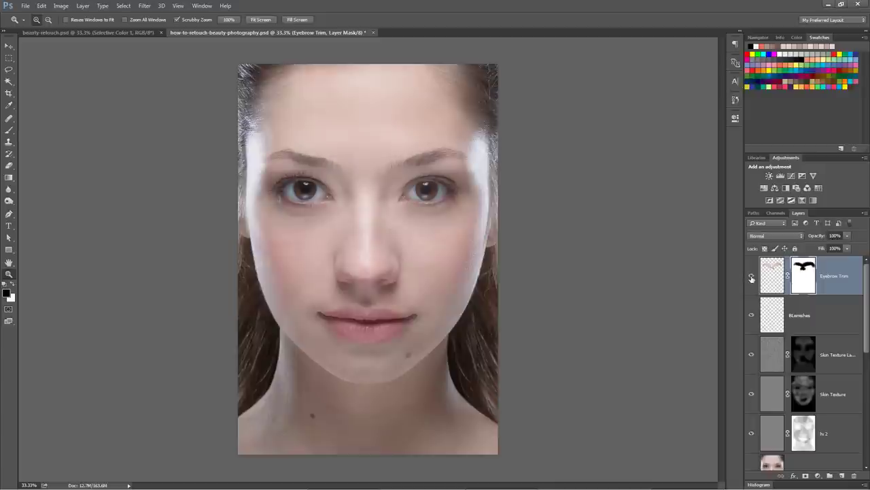
{"action": "left_click_drag", "start_coordinate": [249, 151], "coordinate": [340, 200]}
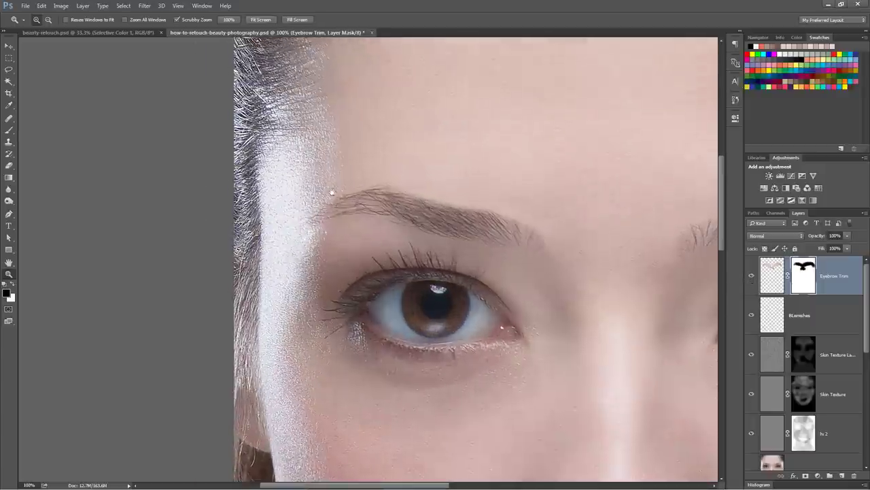
{"action": "key", "text": "b"}
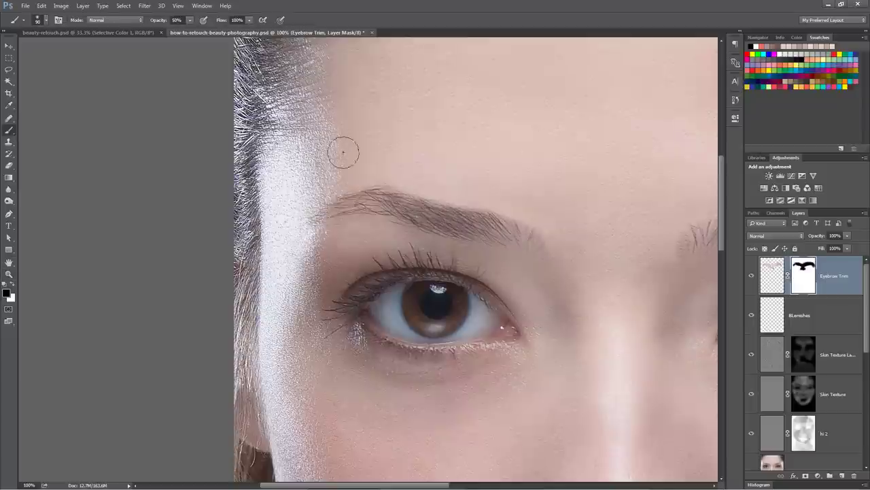
{"action": "left_click_drag", "start_coordinate": [472, 132], "coordinate": [378, 167]}
{"action": "key", "text": "x"}
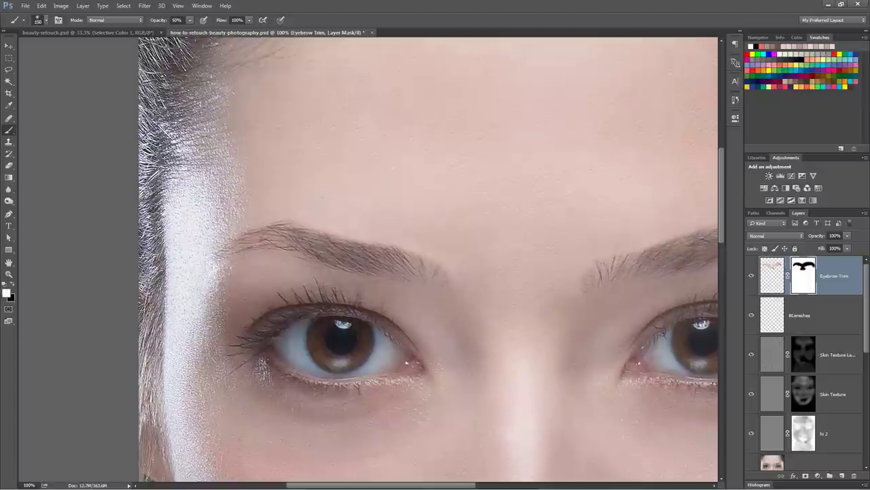
Add a new layer above Eyebrow Trim and name it "Blemishes Eyes".
{"action": "key", "text": "ctrl+minus"}
{"action": "key", "text": "ctrl+minus"}
{"action": "key", "text": "ctrl+minus"}
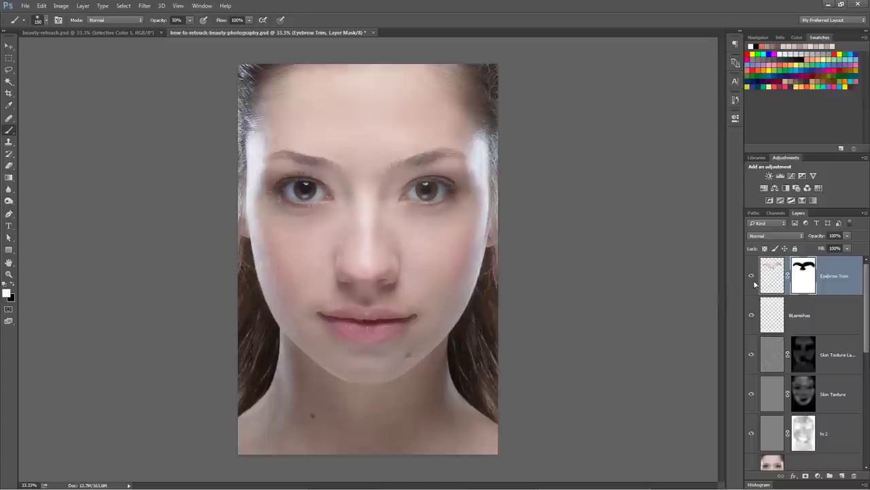
{"action": "left_click", "coordinate": [842, 475]}
{"action": "double_click", "coordinate": [800, 279]}
{"action": "type", "text": "B"}
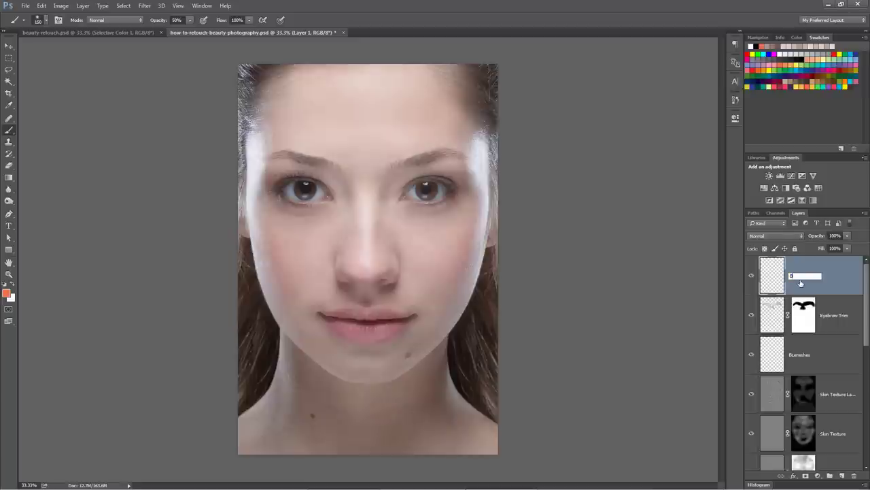
{"action": "type", "text": "lemishes Eyes"}
{"action": "key", "text": "Return"}
Examine both eyes at 300% magnification for veins, redness and other blemishes in the whites.
{"action": "key", "text": "z"}
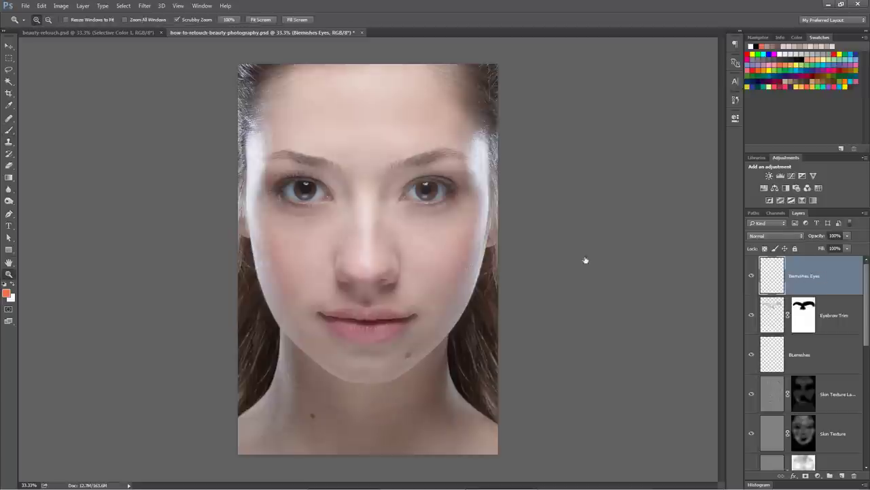
{"action": "left_click_drag", "start_coordinate": [415, 193], "coordinate": [267, 256]}
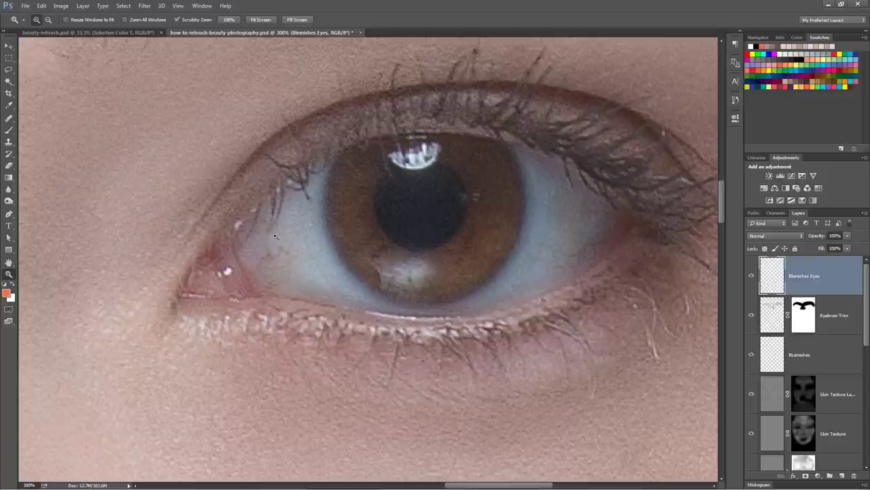
{"action": "left_click_drag", "start_coordinate": [551, 251], "coordinate": [525, 289]}
{"action": "left_click_drag", "start_coordinate": [61, 255], "coordinate": [544, 238]}
{"action": "left_click_drag", "start_coordinate": [157, 250], "coordinate": [396, 290]}
{"action": "left_click_drag", "start_coordinate": [581, 286], "coordinate": [224, 308]}
{"action": "left_click_drag", "start_coordinate": [684, 208], "coordinate": [259, 261]}
{"action": "left_click_drag", "start_coordinate": [519, 270], "coordinate": [332, 262]}
{"action": "left_click_drag", "start_coordinate": [367, 313], "coordinate": [334, 255]}
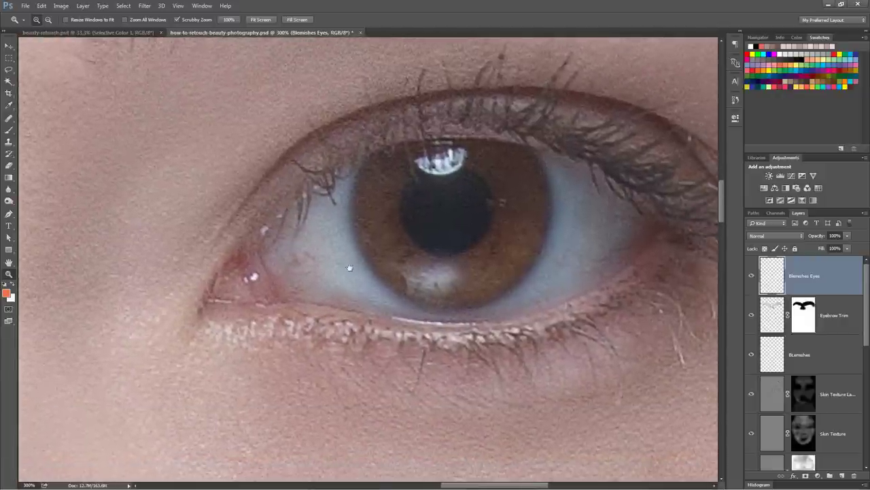
Set up the Clone Stamp tool with 39% opacity, sampling the Current & Below layers.
{"action": "left_click", "coordinate": [8, 142]}
{"action": "left_click", "coordinate": [48, 142]}
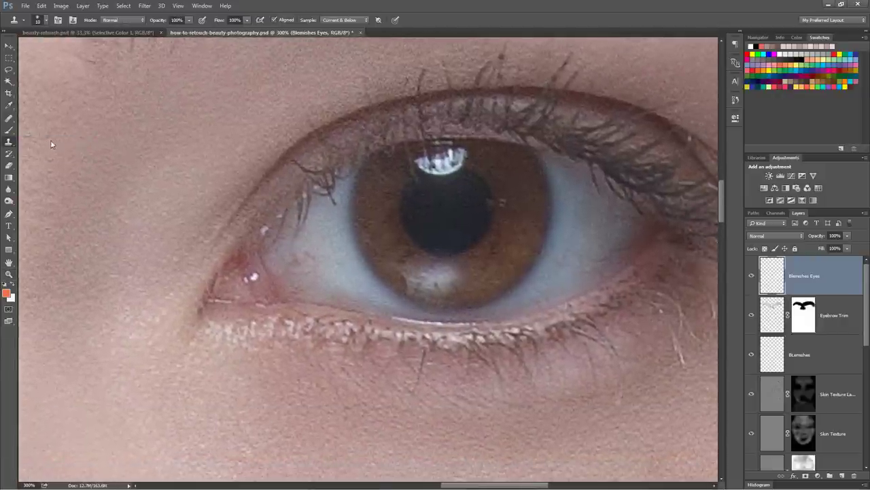
{"action": "left_click_drag", "start_coordinate": [157, 22], "coordinate": [136, 27]}
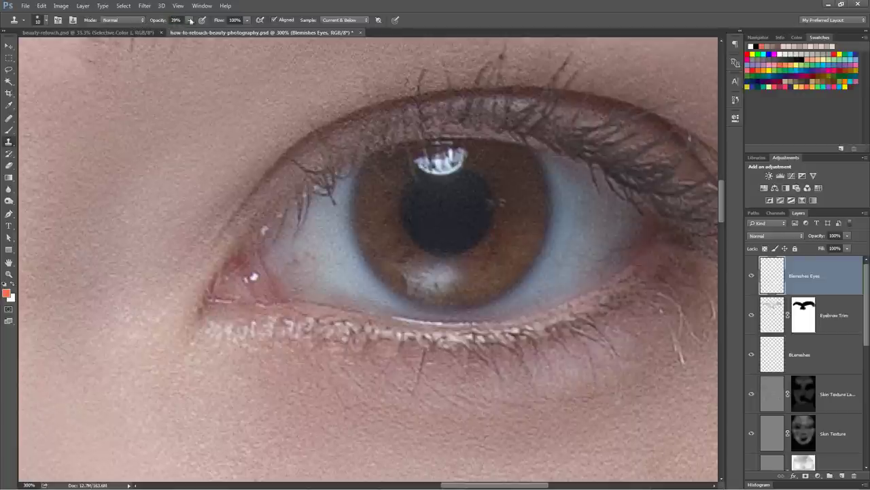
{"action": "left_click", "coordinate": [342, 20]}
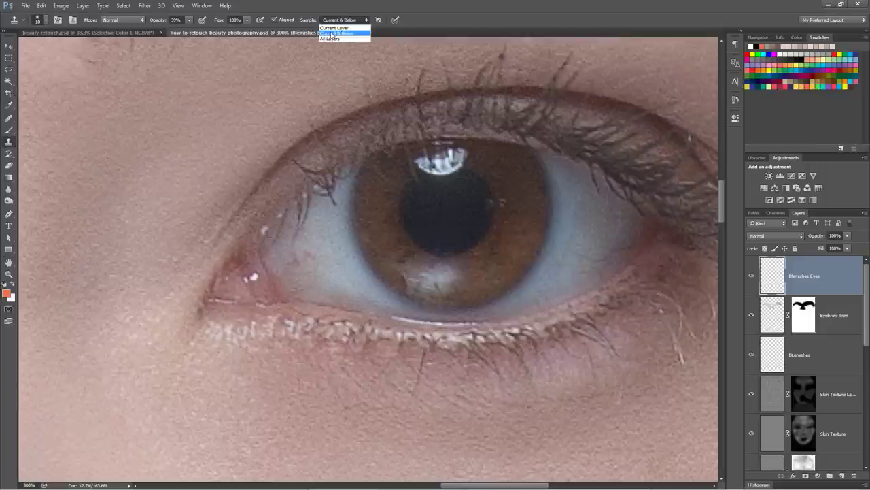
{"action": "left_click", "coordinate": [333, 32]}
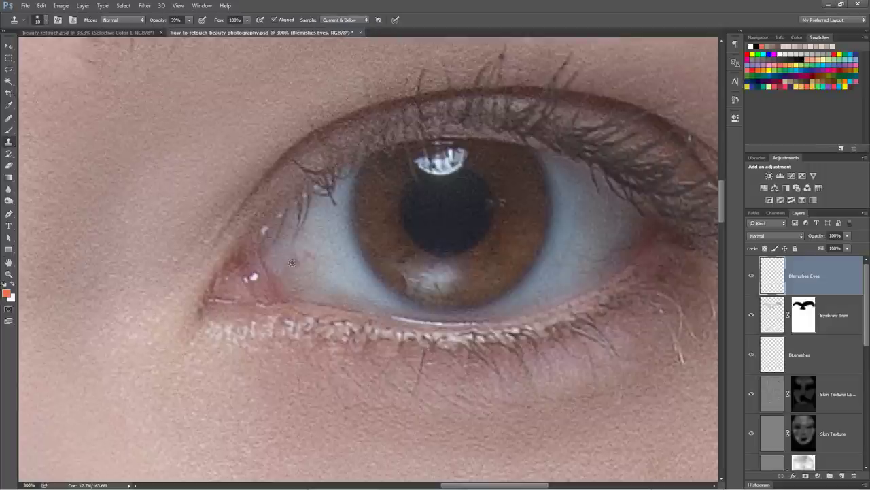
Give the Clone Stamp a small hard round 6 px tip for working on fine veins.
{"action": "right_click", "coordinate": [323, 224]}
{"action": "left_click", "coordinate": [366, 269]}
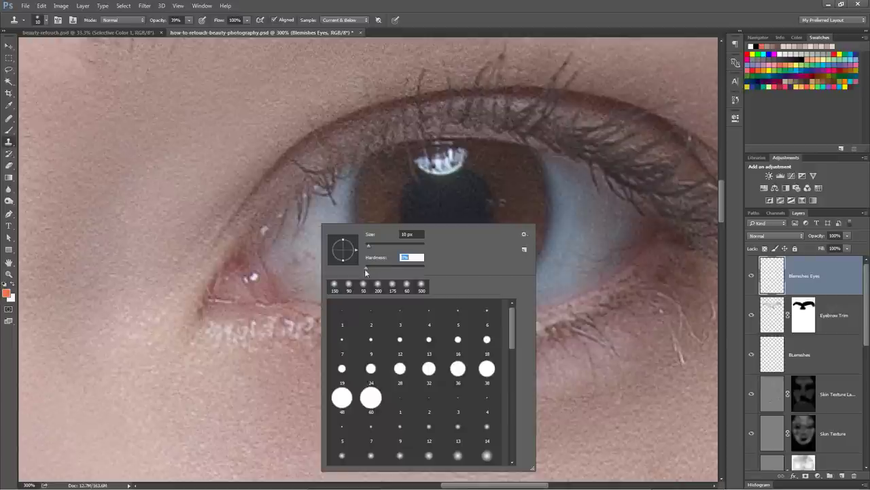
{"action": "left_click_drag", "start_coordinate": [409, 269], "coordinate": [419, 273]}
{"action": "left_click_drag", "start_coordinate": [369, 246], "coordinate": [368, 249]}
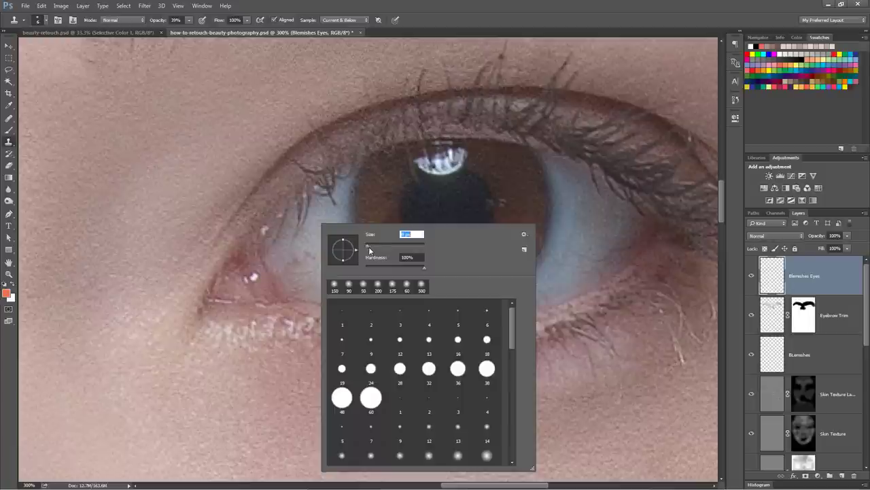
{"action": "left_click", "coordinate": [489, 316]}
{"action": "key", "text": "Return"}
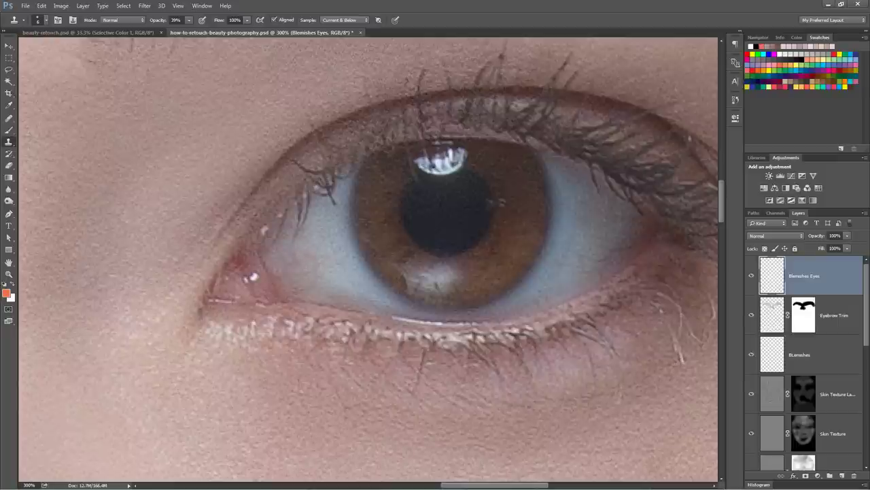
Clone clean eye white over the fine veins near the inner corner of the image's right eye.
{"action": "left_click_drag", "start_coordinate": [300, 272], "coordinate": [314, 272]}
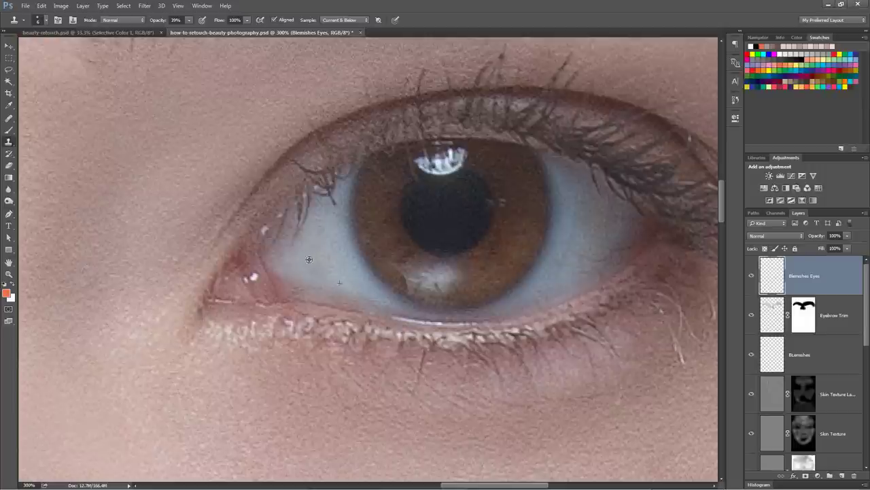
{"action": "left_click_drag", "start_coordinate": [366, 274], "coordinate": [149, 279]}
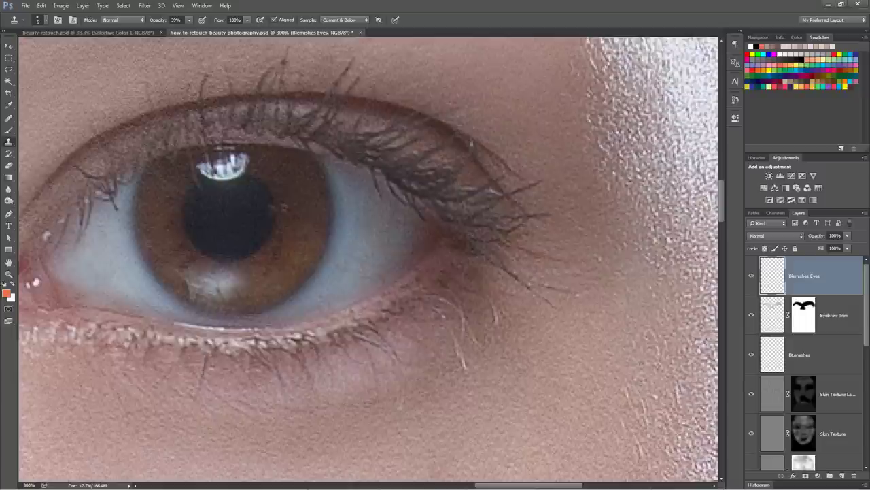
{"action": "mouse_move", "coordinate": [386, 258]}
{"action": "left_mouse_down"}
{"action": "mouse_move", "coordinate": [412, 280]}
{"action": "mouse_move", "coordinate": [395, 257]}
{"action": "mouse_move", "coordinate": [392, 281]}
{"action": "mouse_move", "coordinate": [385, 277]}
{"action": "left_mouse_up"}
Try painting over the outer white of the image's right eye with a 30 px brush at 50% opacity.
{"action": "key", "text": "b"}
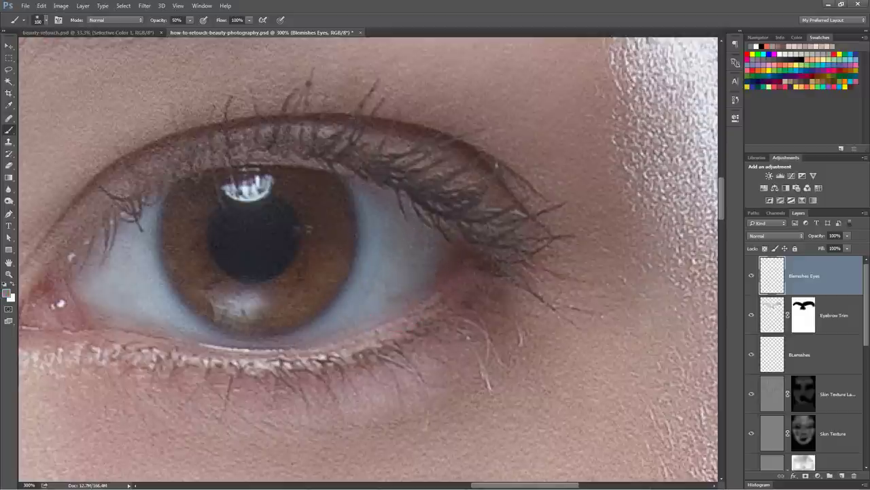
{"action": "key", "text": "bracketleft"}
{"action": "key", "text": "bracketleft"}
{"action": "key", "text": "bracketleft"}
{"action": "mouse_move", "coordinate": [375, 203]}
{"action": "left_mouse_down"}
{"action": "mouse_move", "coordinate": [428, 247]}
{"action": "mouse_move", "coordinate": [398, 283]}
{"action": "left_mouse_up"}
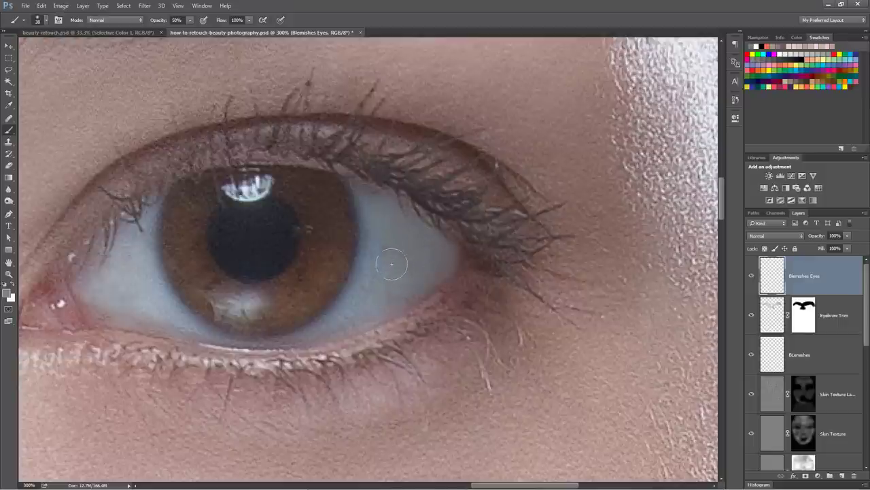
Adjust the brush's hardness and repaint the outer white of the image's right eye in the sampled white tone.
{"action": "right_click", "coordinate": [406, 253]}
{"action": "left_click_drag", "start_coordinate": [441, 288], "coordinate": [461, 291]}
{"action": "left_click", "coordinate": [376, 283]}
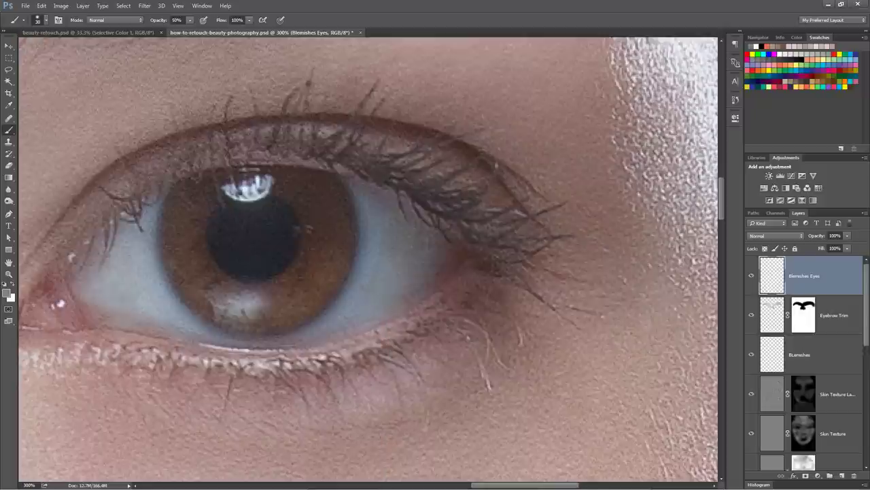
{"action": "mouse_move", "coordinate": [394, 294]}
{"action": "left_mouse_down"}
{"action": "mouse_move", "coordinate": [428, 264]}
{"action": "mouse_move", "coordinate": [385, 210]}
{"action": "left_mouse_up"}
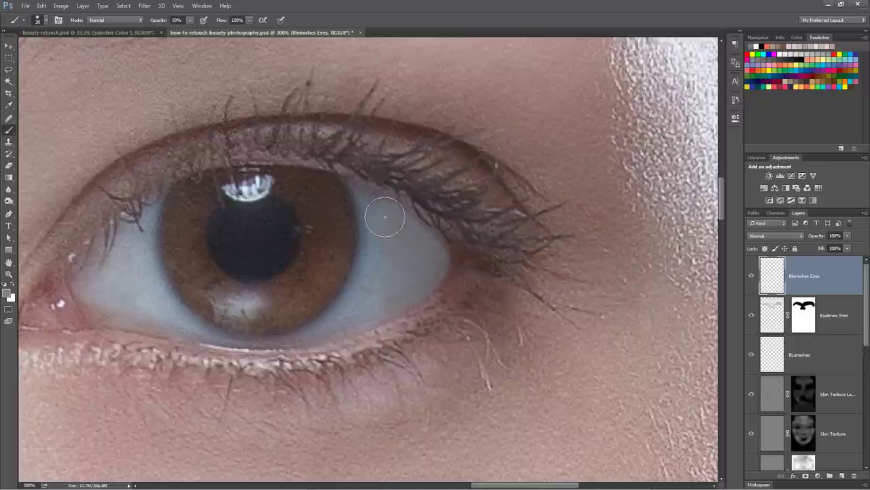
{"action": "mouse_move", "coordinate": [382, 297]}
{"action": "left_mouse_down"}
{"action": "mouse_move", "coordinate": [416, 297]}
{"action": "mouse_move", "coordinate": [418, 315]}
{"action": "mouse_move", "coordinate": [415, 285]}
{"action": "left_mouse_up"}
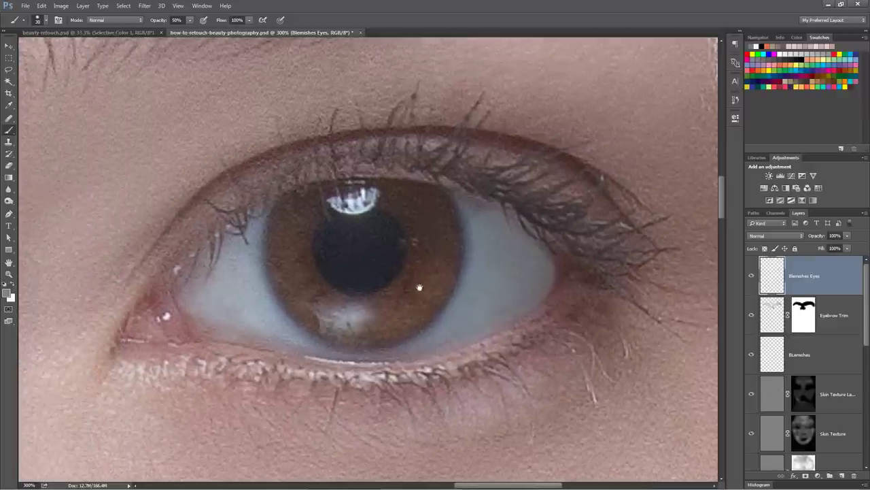
Sample a light tone beside the iris and paint over the inner white of the image's right eye.
{"action": "mouse_move", "coordinate": [236, 310]}
{"action": "left_mouse_down"}
{"action": "mouse_move", "coordinate": [413, 289]}
{"action": "mouse_move", "coordinate": [368, 293]}
{"action": "mouse_move", "coordinate": [397, 245]}
{"action": "left_mouse_up"}
{"action": "left_click", "coordinate": [422, 297], "text": "alt"}
{"action": "key", "text": "ctrl+z"}
{"action": "left_click", "coordinate": [427, 273], "text": "alt"}
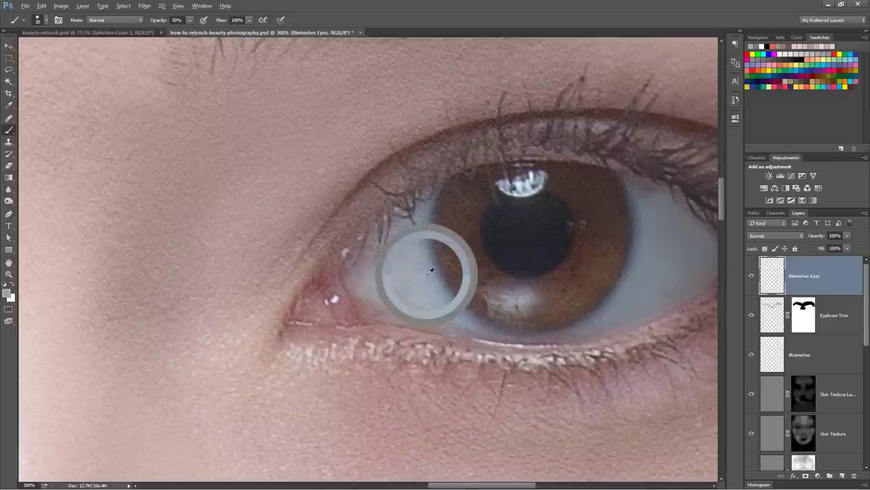
{"action": "mouse_move", "coordinate": [384, 262]}
{"action": "left_mouse_down"}
{"action": "mouse_move", "coordinate": [401, 299]}
{"action": "mouse_move", "coordinate": [410, 292]}
{"action": "mouse_move", "coordinate": [373, 258]}
{"action": "left_mouse_up"}
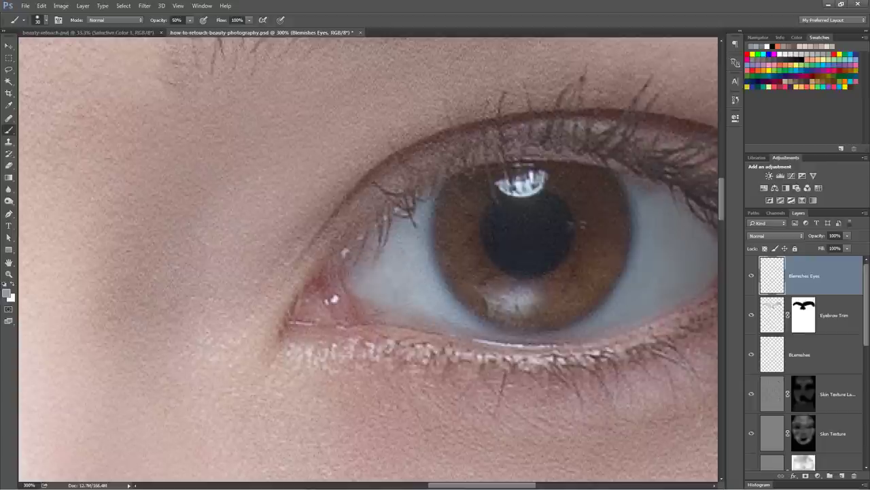
Lower the brush opacity to 32% and smooth the lower inner white of the image's right eye near the tear duct.
{"action": "key", "text": "3"}
{"action": "key", "text": "2"}
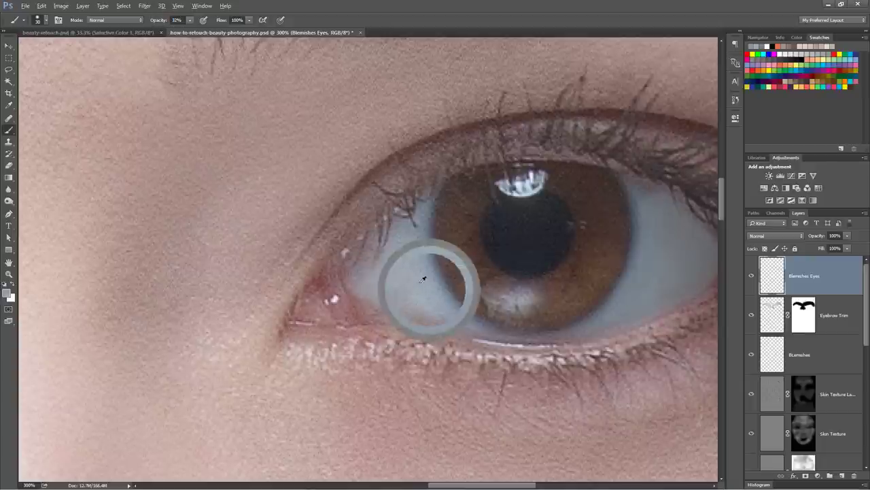
{"action": "left_click_drag", "start_coordinate": [365, 302], "coordinate": [378, 312]}
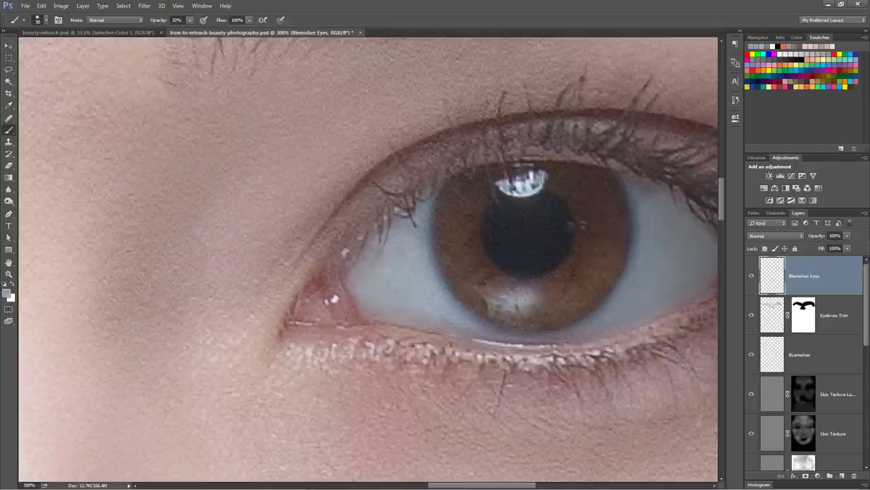
Remove the fine veins from the inner white of the image's left eye with the Clone Stamp.
{"action": "left_click_drag", "start_coordinate": [431, 304], "coordinate": [635, 316]}
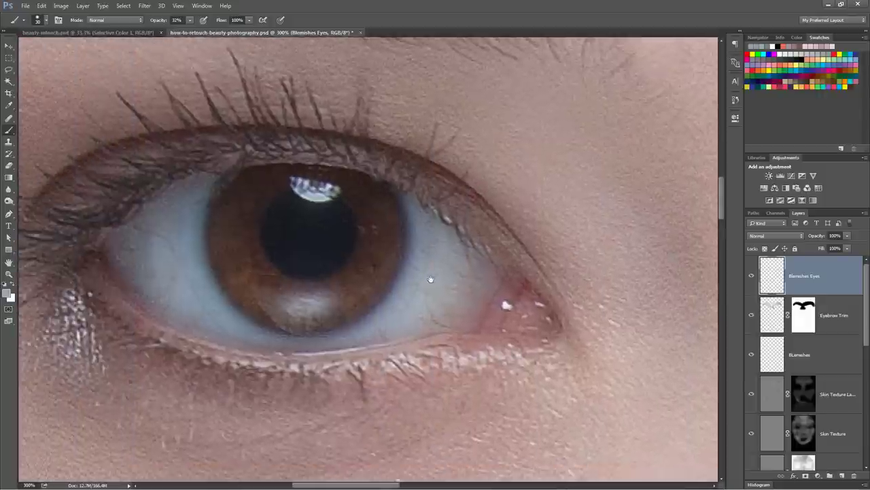
{"action": "left_click_drag", "start_coordinate": [431, 279], "coordinate": [437, 273]}
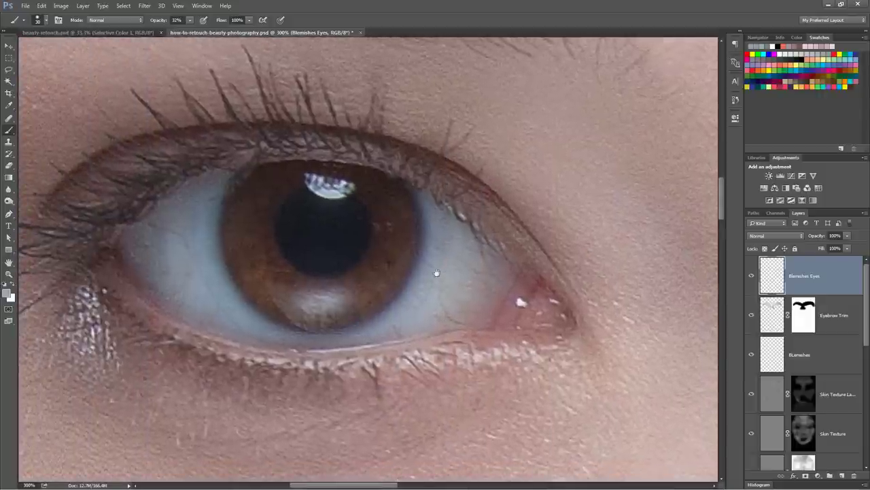
{"action": "left_click", "coordinate": [8, 142]}
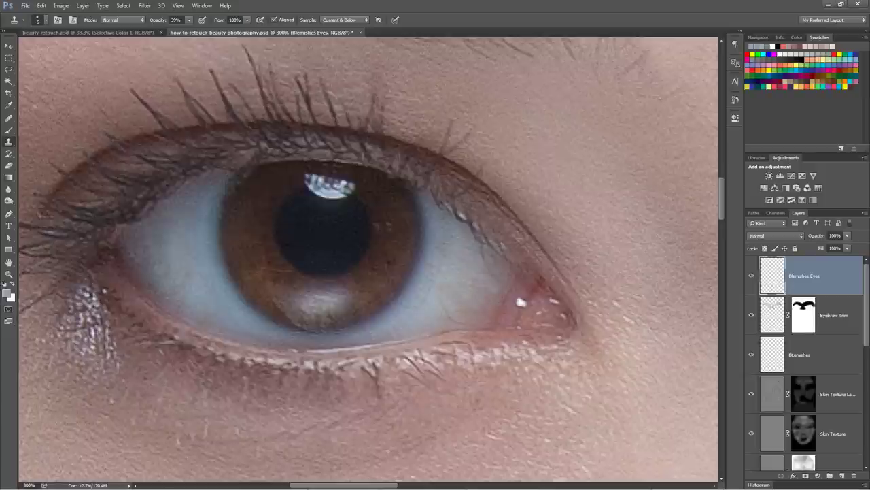
{"action": "left_click", "coordinate": [490, 273], "text": "alt"}
{"action": "left_click_drag", "start_coordinate": [484, 260], "coordinate": [481, 249]}
{"action": "left_click", "coordinate": [488, 276], "text": "alt"}
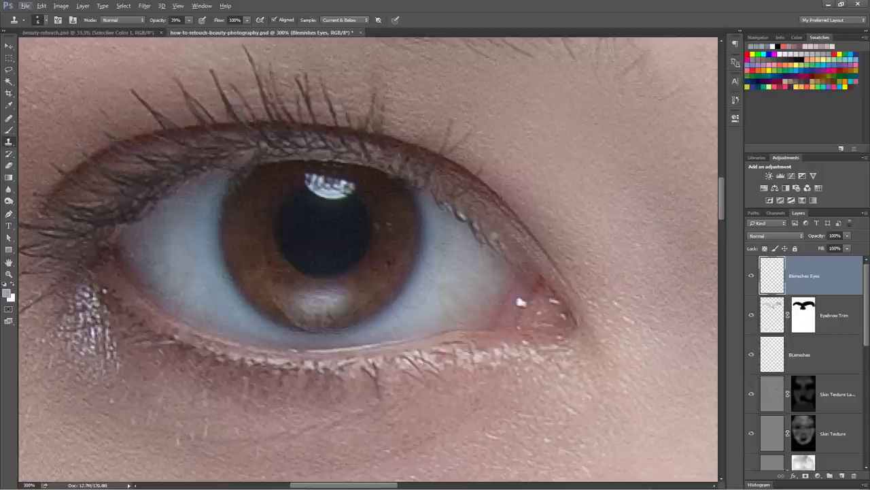
Paint sampled white tones over the inner white of the image's left eye with the brush at 32% opacity.
{"action": "key", "text": "b"}
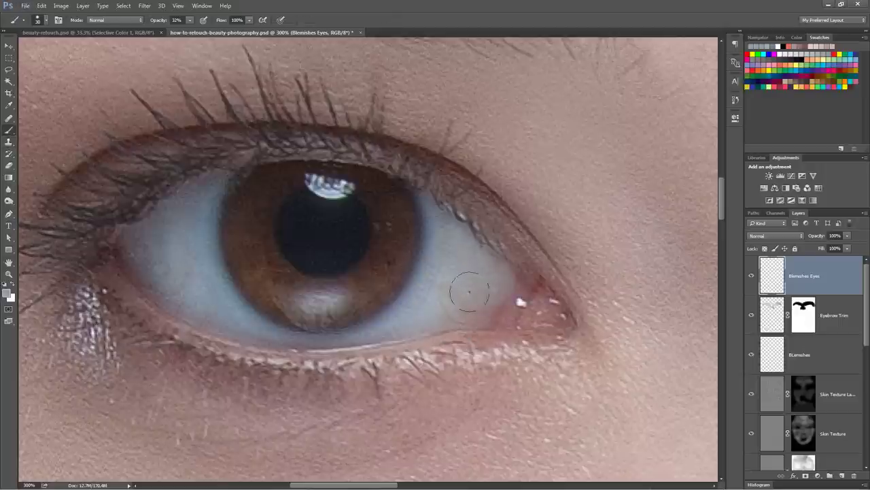
{"action": "left_click_drag", "start_coordinate": [502, 291], "coordinate": [499, 273]}
{"action": "left_click", "coordinate": [427, 284], "text": "alt"}
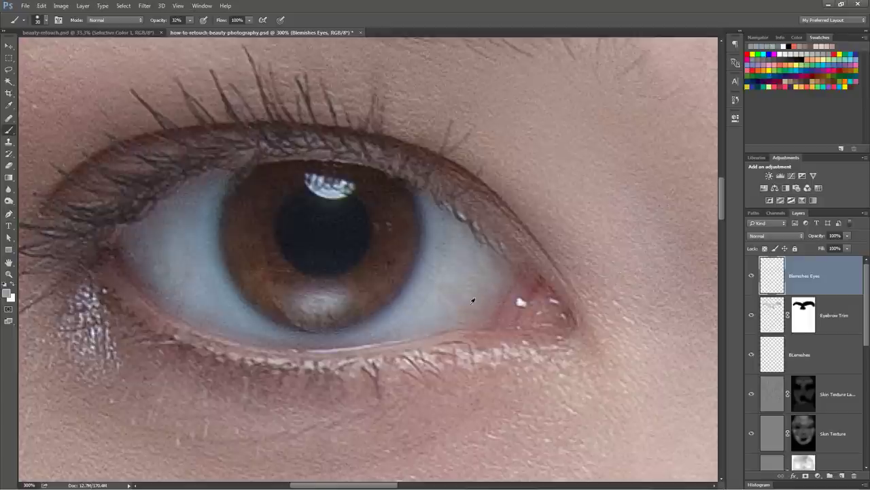
Sample tones from the outer white of the image's left eye and paint over its redness, undoing the first stroke.
{"action": "left_click", "coordinate": [143, 248], "text": "alt"}
{"action": "left_click", "coordinate": [195, 276], "text": "alt"}
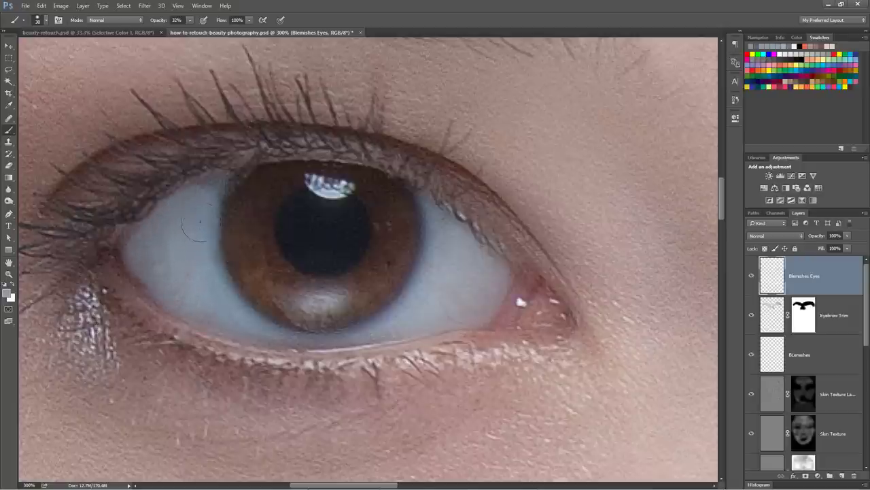
{"action": "left_click_drag", "start_coordinate": [200, 224], "coordinate": [216, 185]}
{"action": "key", "text": "ctrl+z"}
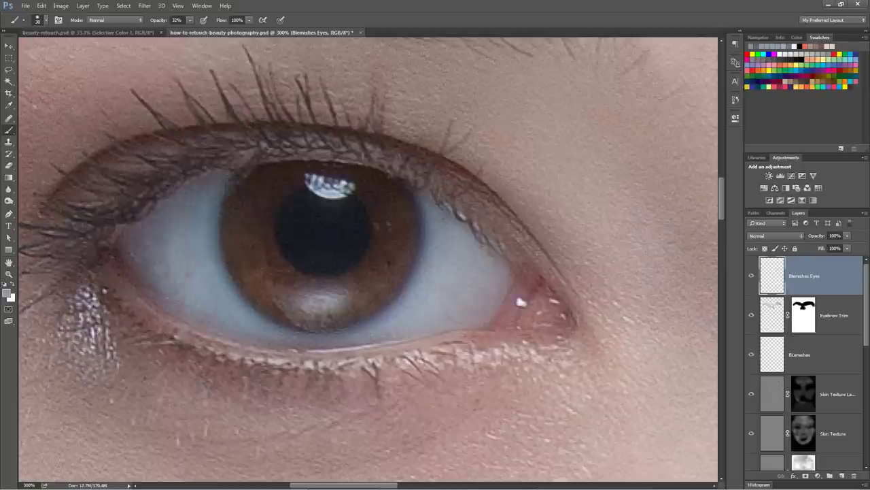
{"action": "mouse_move", "coordinate": [164, 296]}
{"action": "left_mouse_down"}
{"action": "mouse_move", "coordinate": [140, 257]}
{"action": "mouse_move", "coordinate": [206, 191]}
{"action": "mouse_move", "coordinate": [208, 204]}
{"action": "left_mouse_up"}
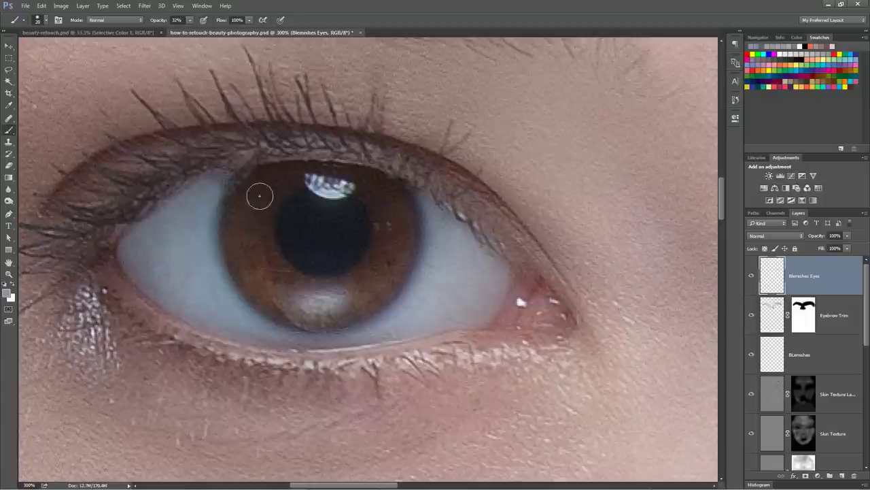
Check the whole portrait, then touch up the outer white under the lashes of the image's right eye with a small brush.
{"action": "key", "text": "ctrl+0"}
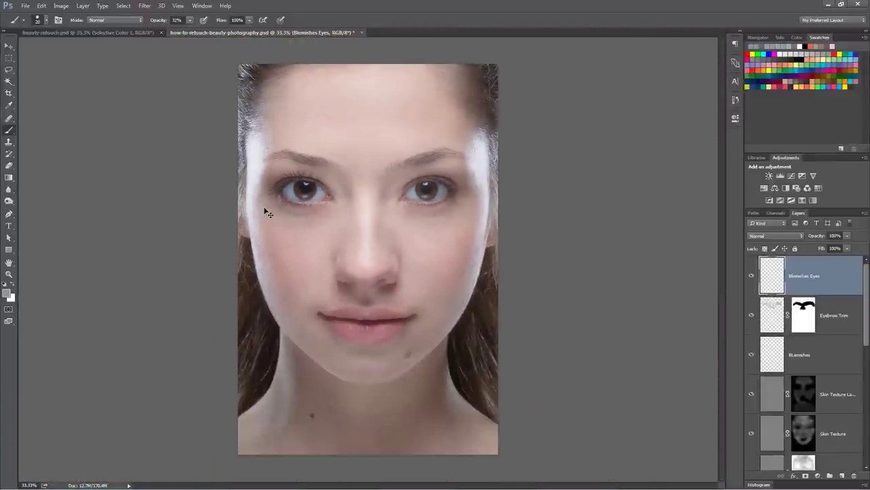
{"action": "key", "text": "z"}
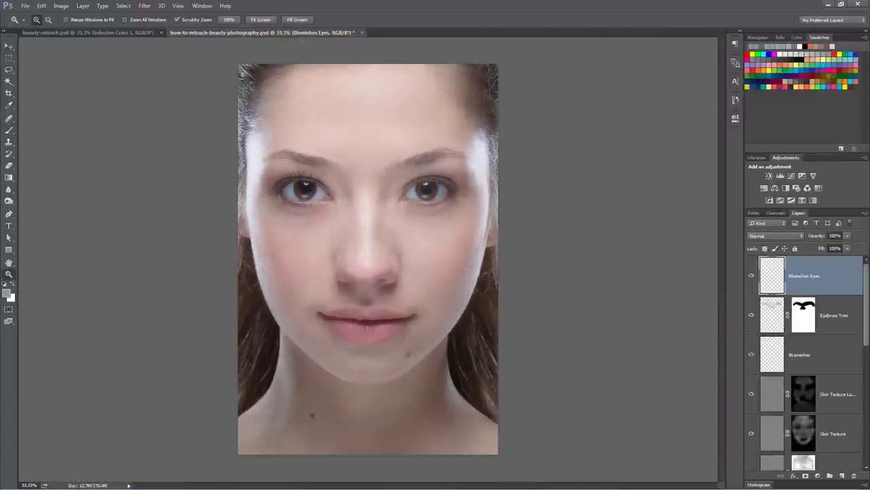
{"action": "left_click", "coordinate": [444, 189]}
{"action": "left_click", "coordinate": [446, 189]}
{"action": "left_click", "coordinate": [448, 190]}
{"action": "left_click", "coordinate": [452, 191]}
{"action": "left_click", "coordinate": [453, 191]}
{"action": "left_click_drag", "start_coordinate": [416, 219], "coordinate": [419, 243]}
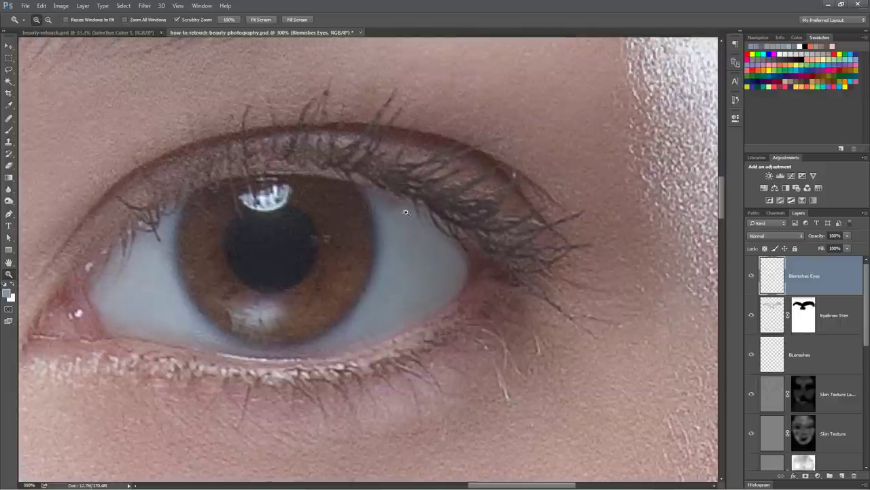
{"action": "key", "text": "b"}
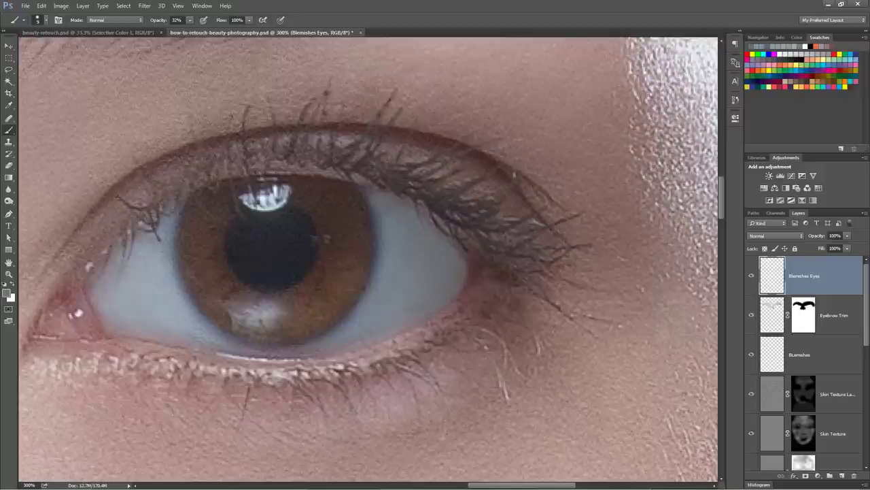
Touch up the upper edge of the outer white beside the iris of the image's left eye.
{"action": "left_click_drag", "start_coordinate": [272, 249], "coordinate": [666, 238]}
{"action": "left_click_drag", "start_coordinate": [81, 248], "coordinate": [426, 252]}
{"action": "left_click_drag", "start_coordinate": [115, 268], "coordinate": [510, 274]}
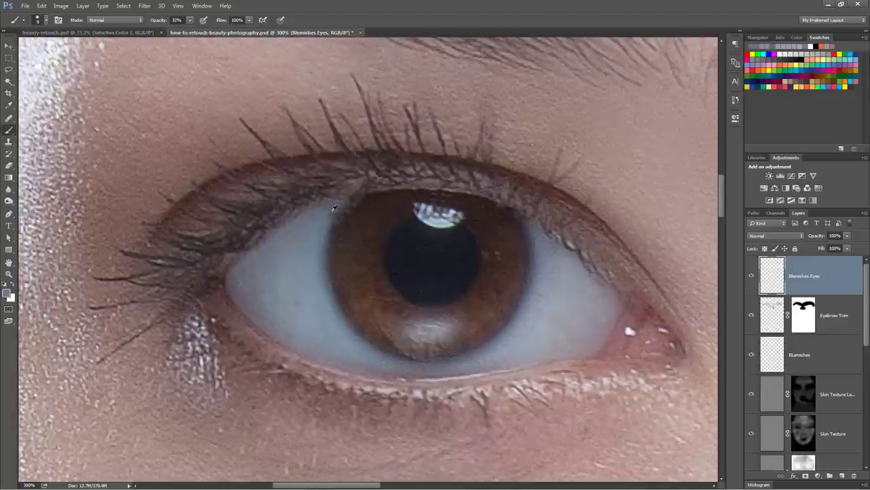
Compare the full portrait with and without the eye cleanup by toggling the visibility of the Blemishes Eyes layer.
{"action": "key", "text": "ctrl+minus"}
{"action": "key", "text": "ctrl+minus"}
{"action": "key", "text": "ctrl+minus"}
{"action": "key", "text": "ctrl+minus"}
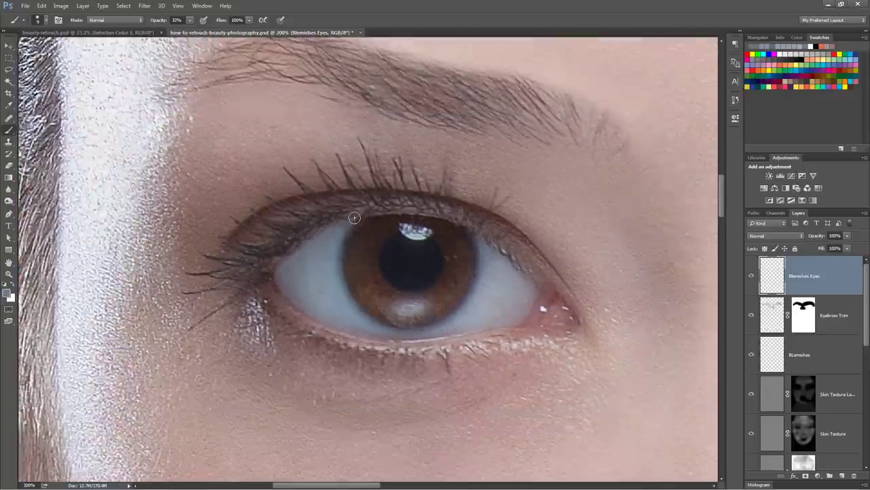
{"action": "key", "text": "ctrl+minus"}
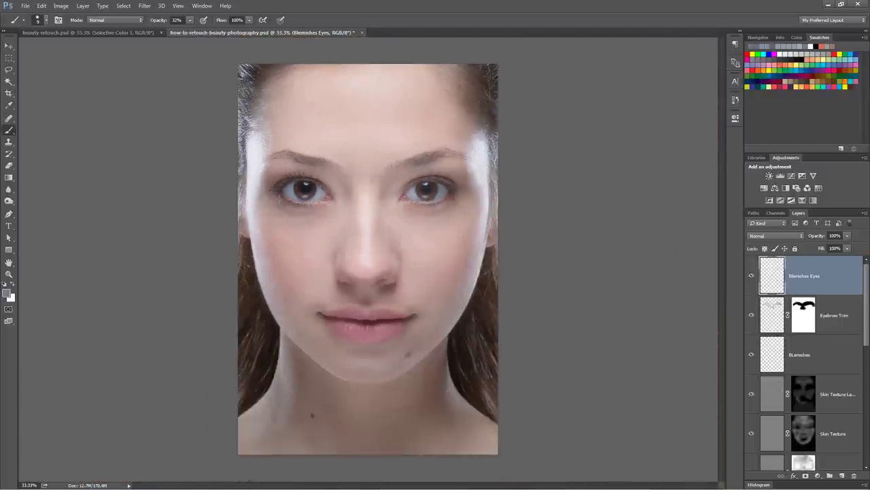
{"action": "left_click", "coordinate": [752, 276]}
{"action": "left_click", "coordinate": [751, 276]}
{"action": "left_click", "coordinate": [751, 276]}
{"action": "left_click", "coordinate": [751, 276]}
{"action": "key", "text": "z"}
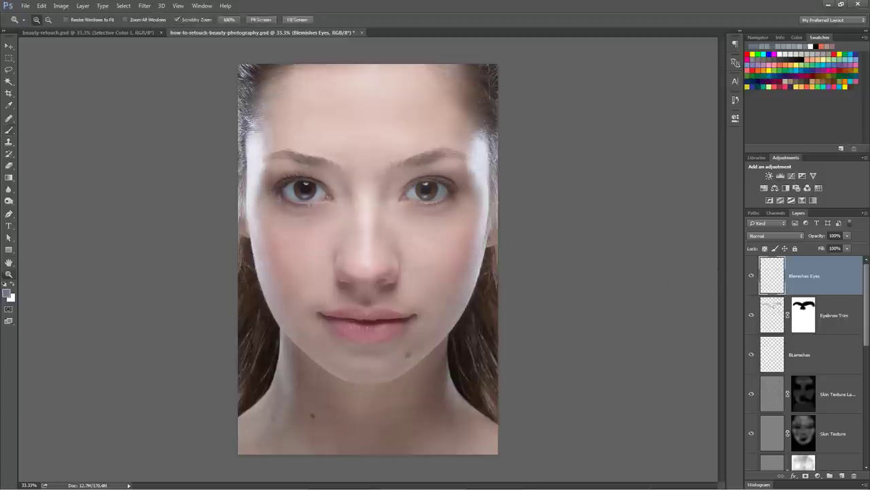
Add a Curves adjustment layer above Blemishes Eyes and set its blend mode to Color Dodge.
{"action": "left_click", "coordinate": [375, 198]}
{"action": "left_click", "coordinate": [376, 198]}
{"action": "left_click", "coordinate": [376, 198]}
{"action": "left_click", "coordinate": [376, 198]}
{"action": "left_click_drag", "start_coordinate": [529, 191], "coordinate": [236, 292]}
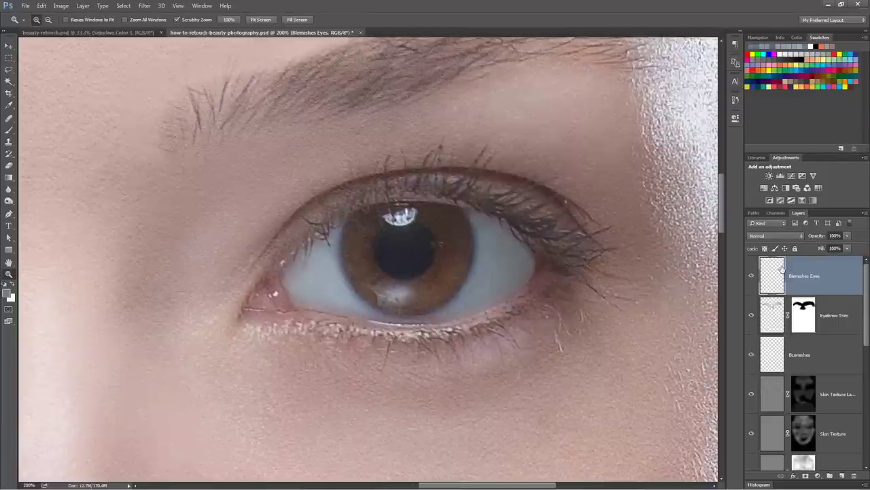
{"action": "left_click", "coordinate": [791, 177]}
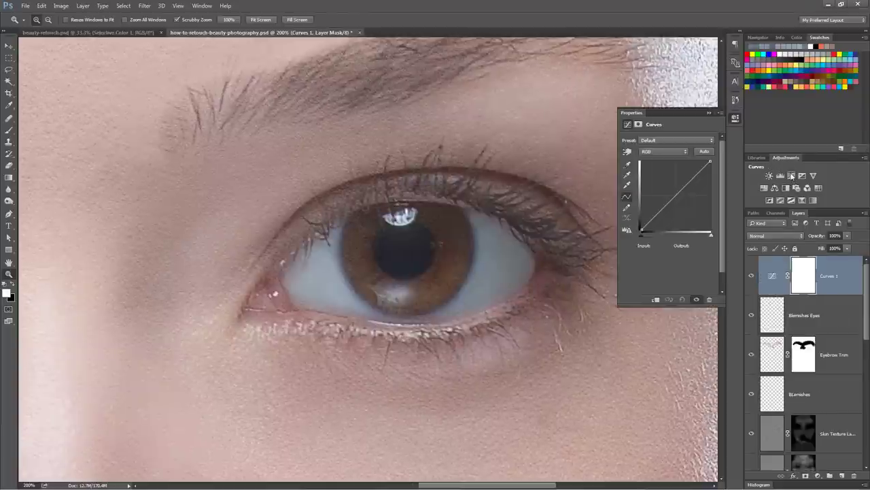
{"action": "left_click", "coordinate": [735, 118]}
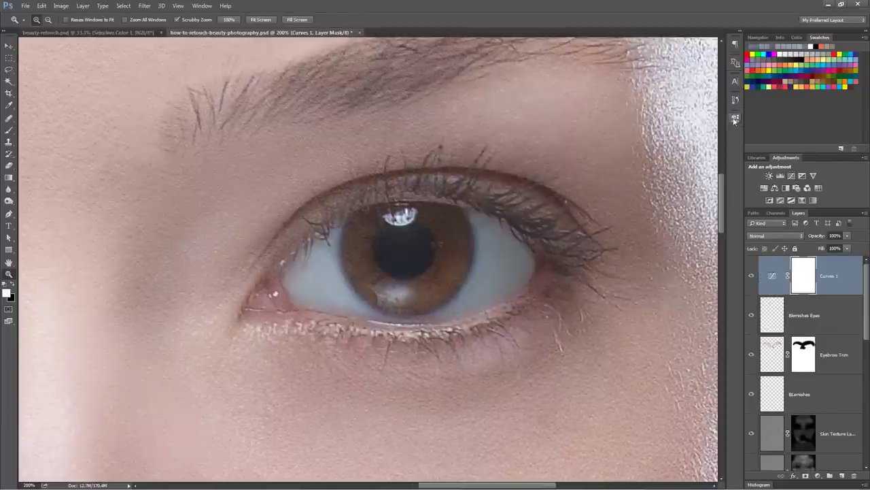
{"action": "left_click", "coordinate": [772, 237]}
{"action": "left_click", "coordinate": [767, 306]}
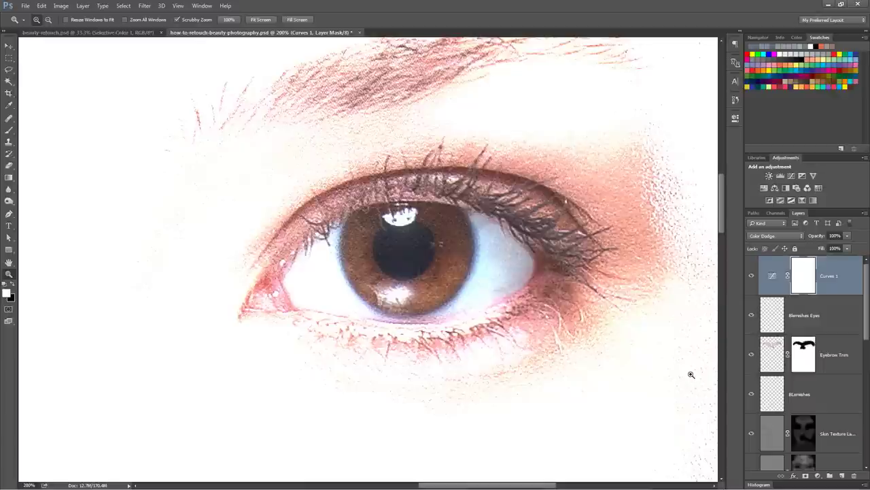
Invert the Curves 1 layer mask to black to hide the Color Dodge effect.
{"action": "key", "text": "ctrl+0"}
{"action": "left_click_drag", "start_coordinate": [400, 196], "coordinate": [314, 226]}
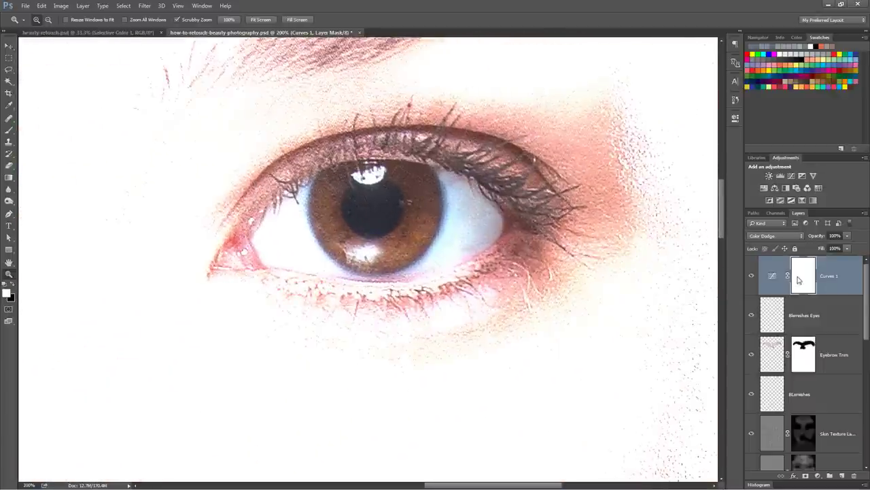
{"action": "key", "text": "ctrl+i"}
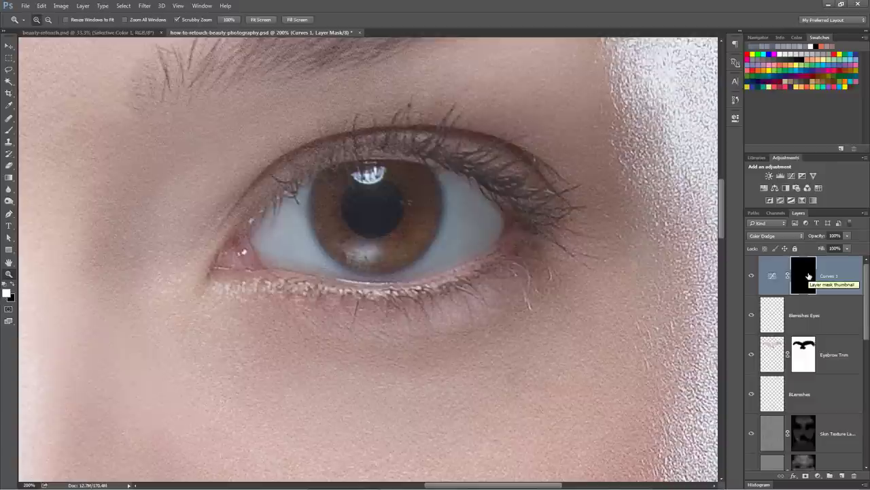
Paint white at 12% opacity on the Curves 1 mask over the iris, catchlight and eye whites of the image's right eye.
{"action": "key", "text": "b"}
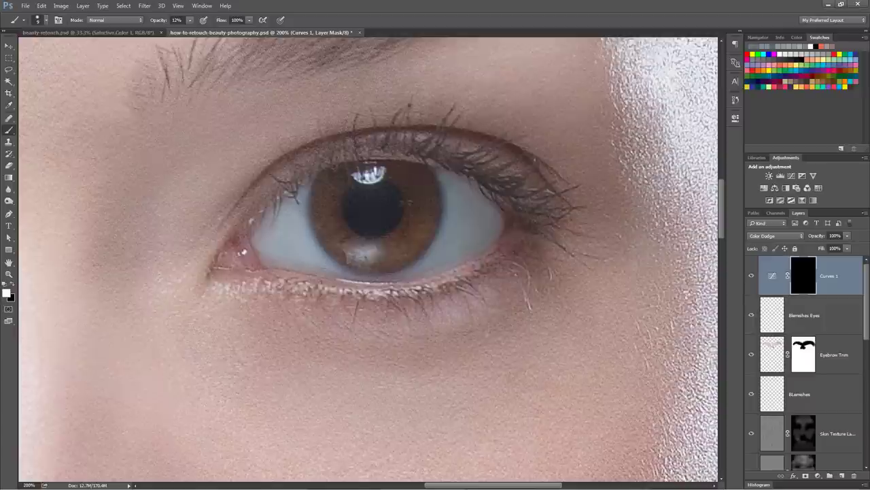
{"action": "left_click_drag", "start_coordinate": [354, 253], "coordinate": [373, 254]}
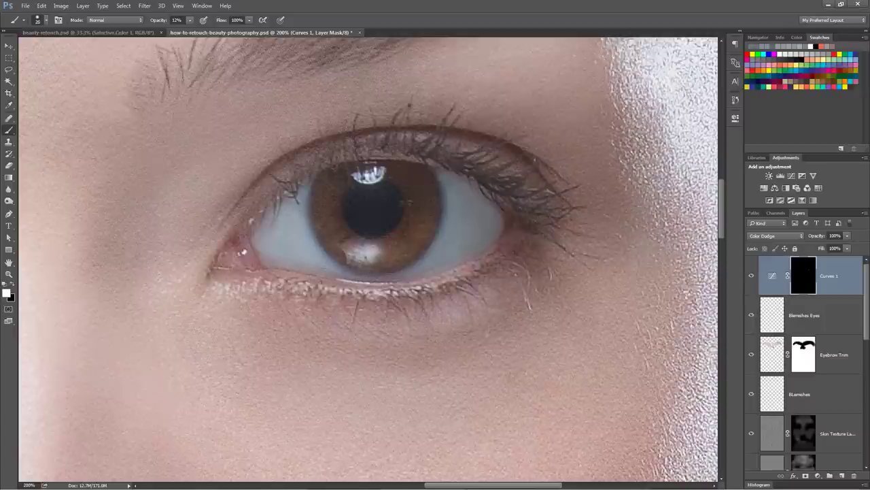
{"action": "right_click", "coordinate": [373, 253]}
{"action": "left_click_drag", "start_coordinate": [431, 278], "coordinate": [406, 276]}
{"action": "left_click", "coordinate": [400, 206]}
{"action": "left_click_drag", "start_coordinate": [358, 175], "coordinate": [382, 171]}
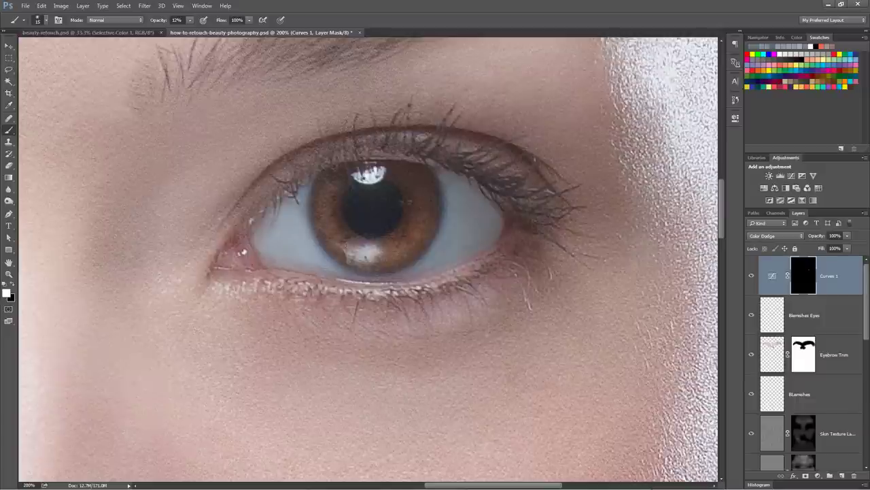
{"action": "mouse_move", "coordinate": [455, 187]}
{"action": "left_mouse_down"}
{"action": "mouse_move", "coordinate": [455, 226]}
{"action": "mouse_move", "coordinate": [415, 268]}
{"action": "left_mouse_up"}
{"action": "mouse_move", "coordinate": [293, 194]}
{"action": "left_mouse_down"}
{"action": "mouse_move", "coordinate": [299, 243]}
{"action": "mouse_move", "coordinate": [325, 269]}
{"action": "left_mouse_up"}
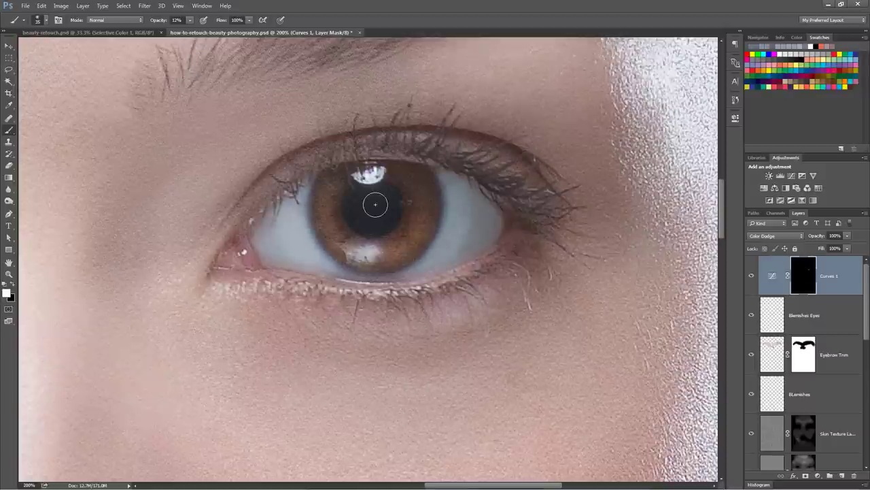
Inspect the painted Curves 1 mask on its own up close, then return to the normal image view.
{"action": "key", "text": "ctrl+minus"}
{"action": "key", "text": "ctrl+minus"}
{"action": "key", "text": "ctrl+minus"}
{"action": "key", "text": "ctrl+minus"}
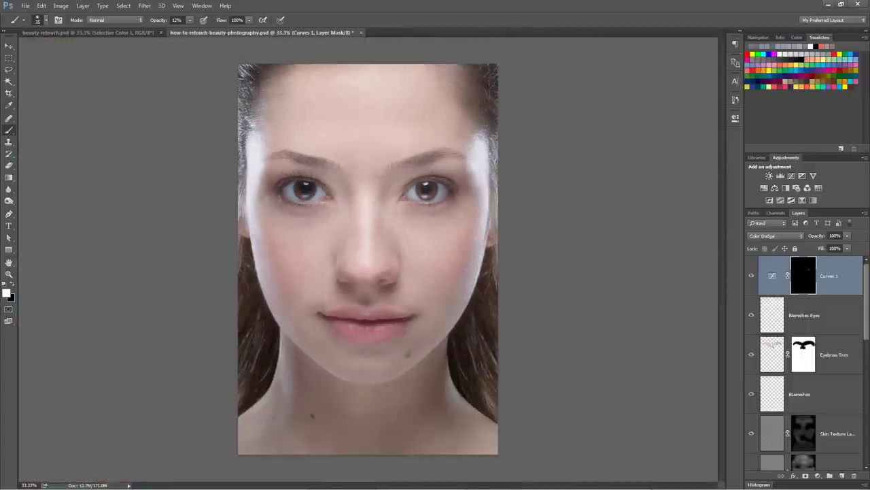
{"action": "left_click", "coordinate": [808, 278], "text": "alt"}
{"action": "key", "text": "ctrl+space"}
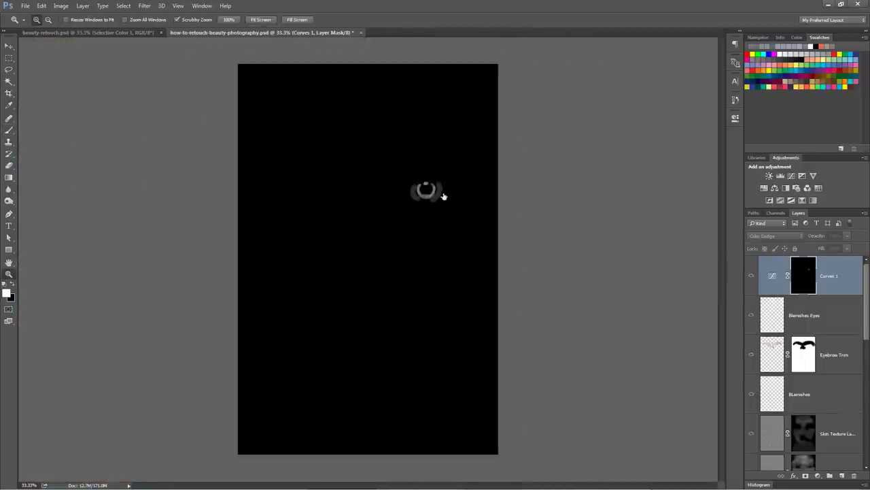
{"action": "left_click", "coordinate": [439, 198]}
{"action": "left_click_drag", "start_coordinate": [417, 190], "coordinate": [420, 263]}
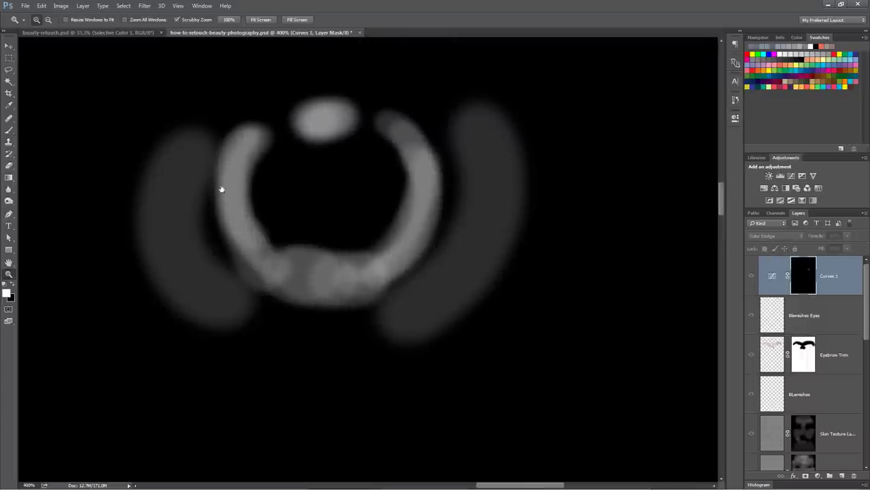
{"action": "left_click", "coordinate": [804, 277], "text": "alt"}
Brighten the whites, lower iris and catchlight of the image's left eye by painting white on the Curves 1 mask.
{"action": "left_click_drag", "start_coordinate": [329, 225], "coordinate": [551, 249]}
{"action": "left_click_drag", "start_coordinate": [414, 214], "coordinate": [463, 228]}
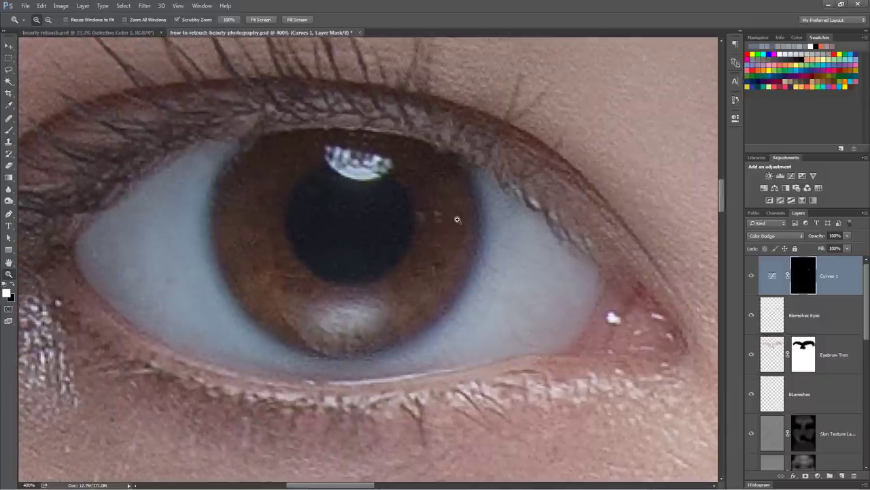
{"action": "key", "text": "ctrl+minus"}
{"action": "key", "text": "b"}
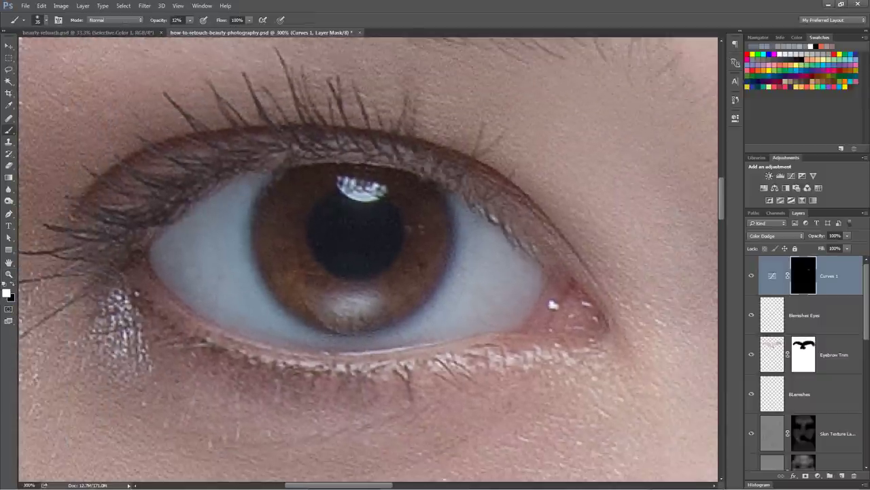
{"action": "mouse_move", "coordinate": [470, 218]}
{"action": "left_mouse_down"}
{"action": "mouse_move", "coordinate": [462, 265]}
{"action": "mouse_move", "coordinate": [408, 323]}
{"action": "left_mouse_up"}
{"action": "mouse_move", "coordinate": [241, 184]}
{"action": "left_mouse_down"}
{"action": "mouse_move", "coordinate": [224, 229]}
{"action": "mouse_move", "coordinate": [325, 336]}
{"action": "left_mouse_up"}
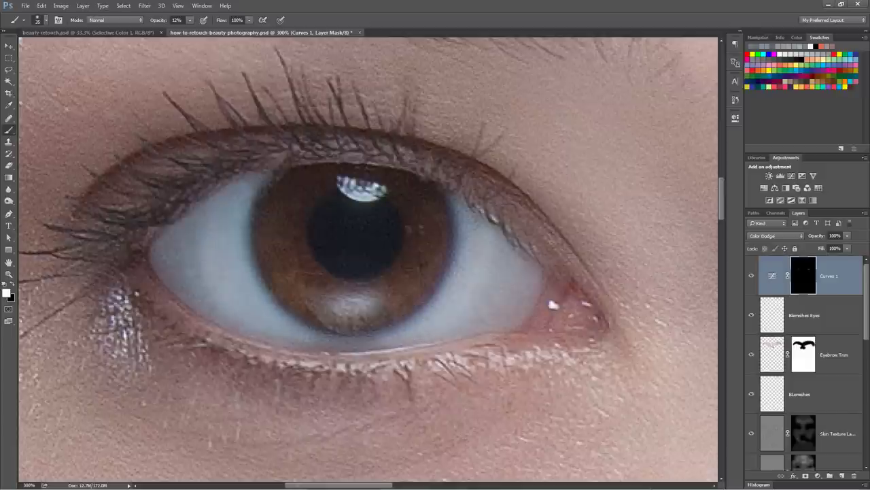
{"action": "left_click_drag", "start_coordinate": [338, 307], "coordinate": [374, 302]}
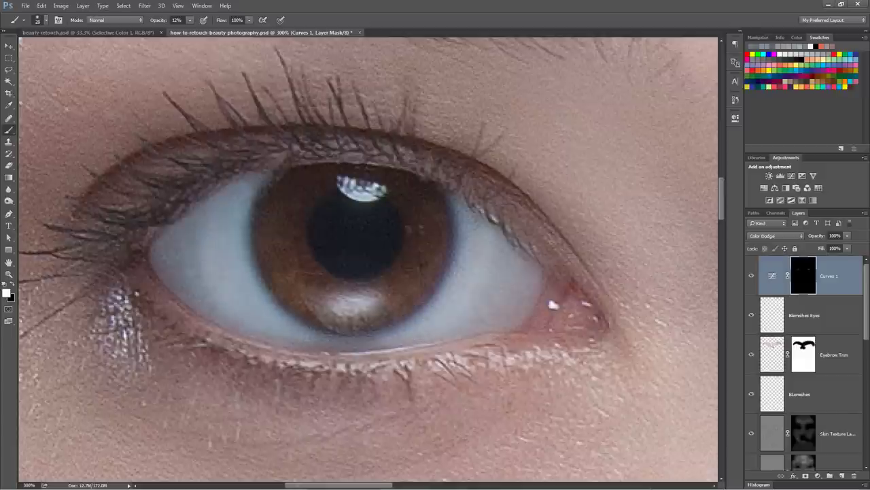
{"action": "key", "text": "bracketleft"}
{"action": "left_click_drag", "start_coordinate": [344, 184], "coordinate": [381, 192]}
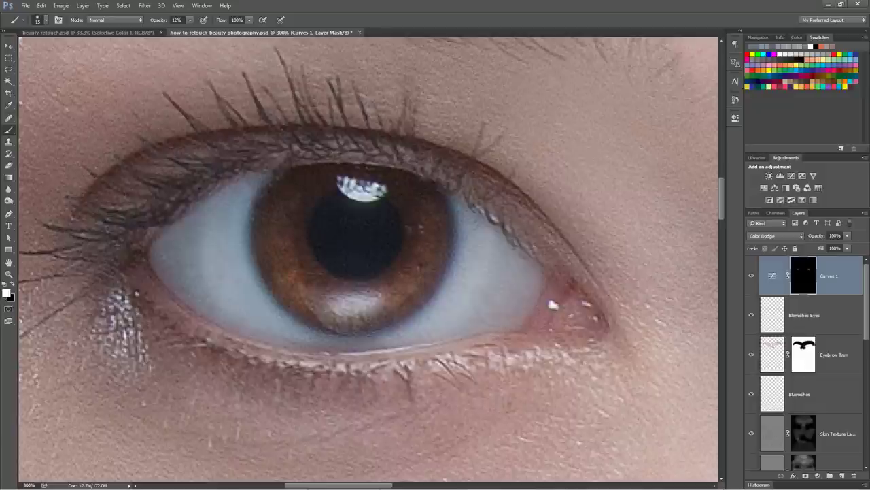
Soften the painted strokes on the Curves 1 mask with a Gaussian Blur, using a reduced radius.
{"action": "key", "text": "ctrl+minus"}
{"action": "key", "text": "ctrl+minus"}
{"action": "left_click_drag", "start_coordinate": [457, 245], "coordinate": [337, 230]}
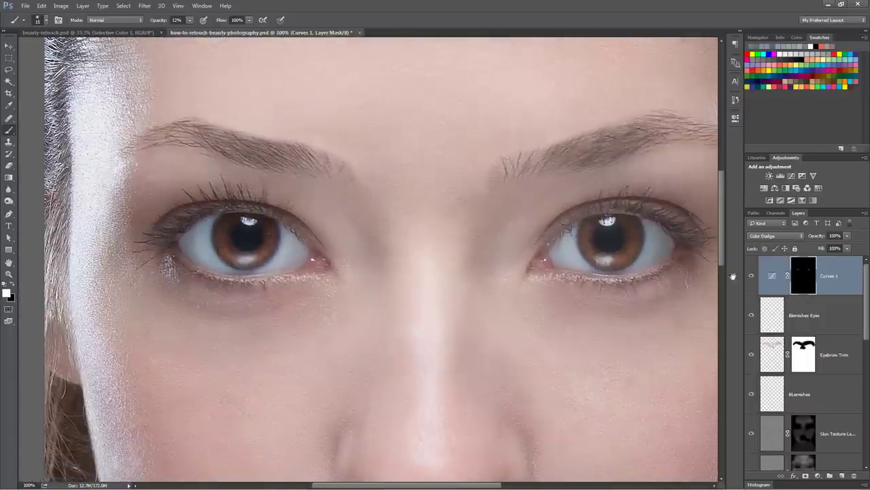
{"action": "left_click", "coordinate": [144, 5]}
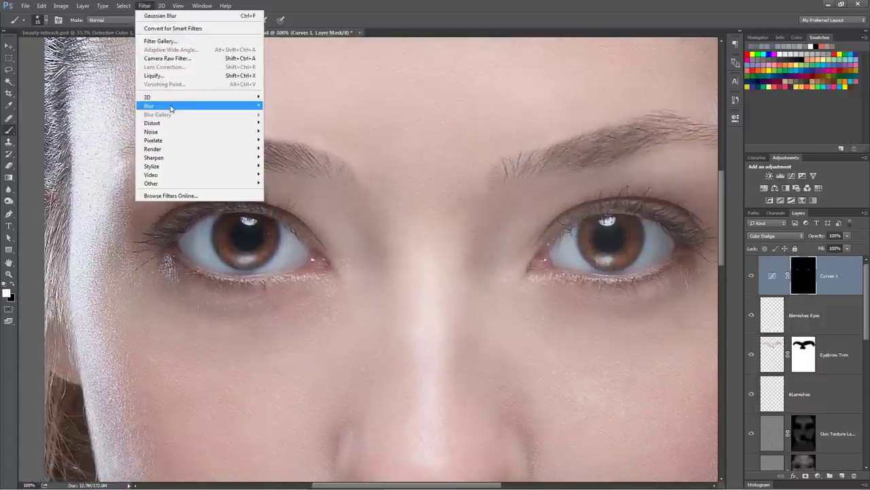
{"action": "mouse_move", "coordinate": [171, 107]}
{"action": "left_click", "coordinate": [286, 136]}
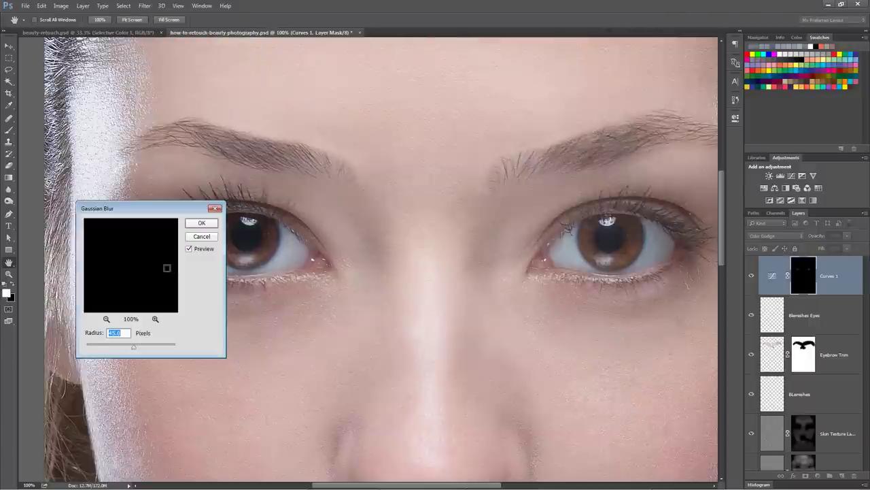
{"action": "mouse_move", "coordinate": [134, 346]}
{"action": "left_mouse_down"}
{"action": "mouse_move", "coordinate": [113, 351]}
{"action": "mouse_move", "coordinate": [129, 350]}
{"action": "mouse_move", "coordinate": [121, 352]}
{"action": "left_mouse_up"}
{"action": "left_click", "coordinate": [202, 224]}
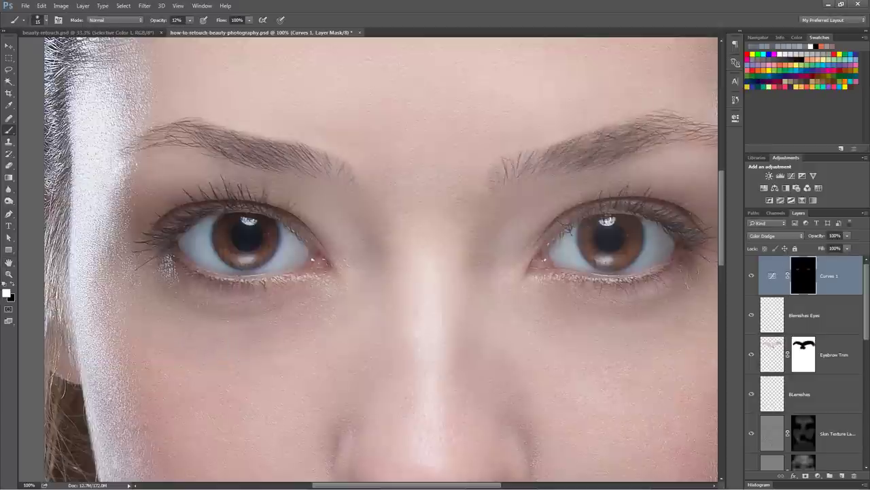
Compare the eyes with and without the Curves 1 brightening, and check the full portrait.
{"action": "left_click", "coordinate": [752, 275]}
{"action": "left_click", "coordinate": [752, 276]}
{"action": "key", "text": "ctrl+minus"}
{"action": "key", "text": "ctrl+minus"}
{"action": "key", "text": "ctrl+minus"}
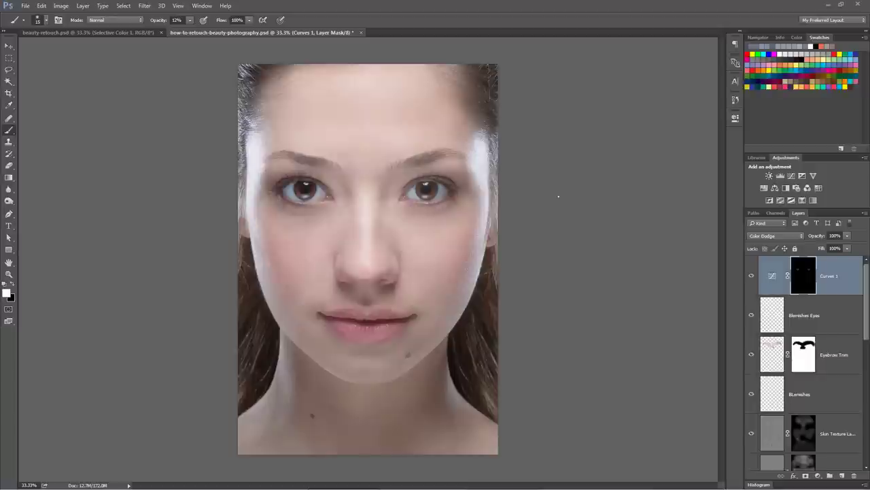
Add a second Curves adjustment layer in Color Burn mode and invert its mask to black.
{"action": "left_click", "coordinate": [792, 175]}
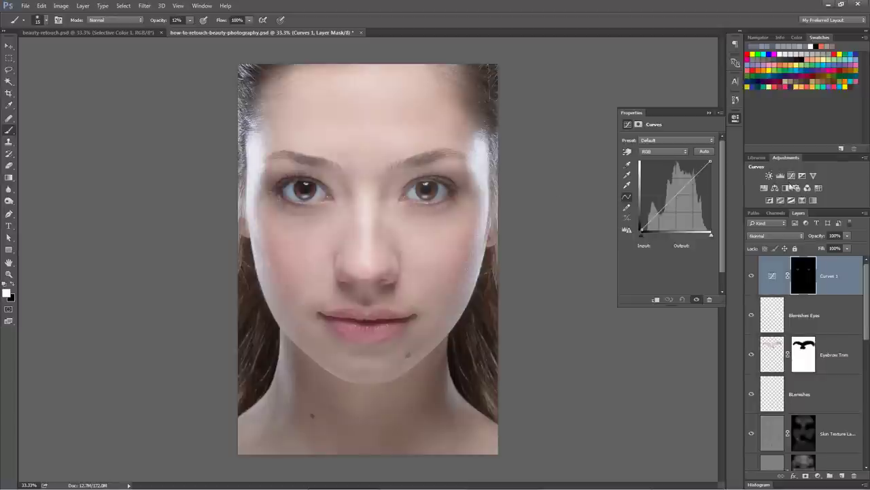
{"action": "left_click", "coordinate": [776, 237]}
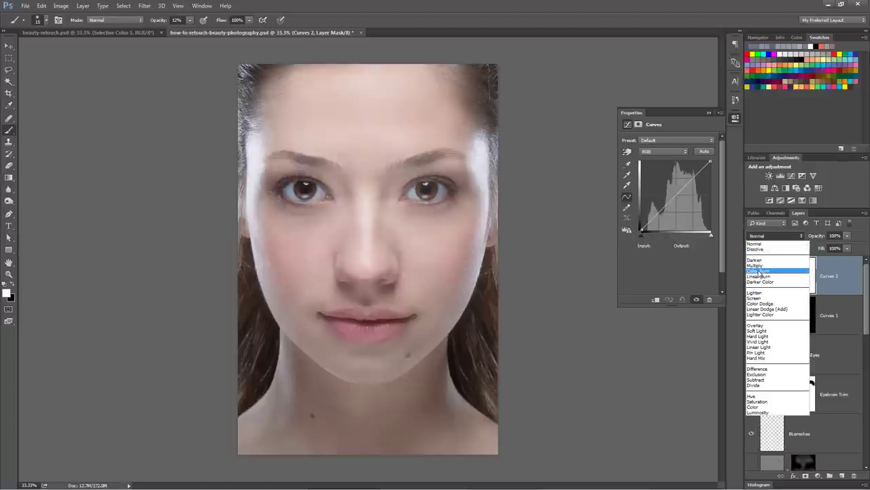
{"action": "left_click", "coordinate": [760, 270]}
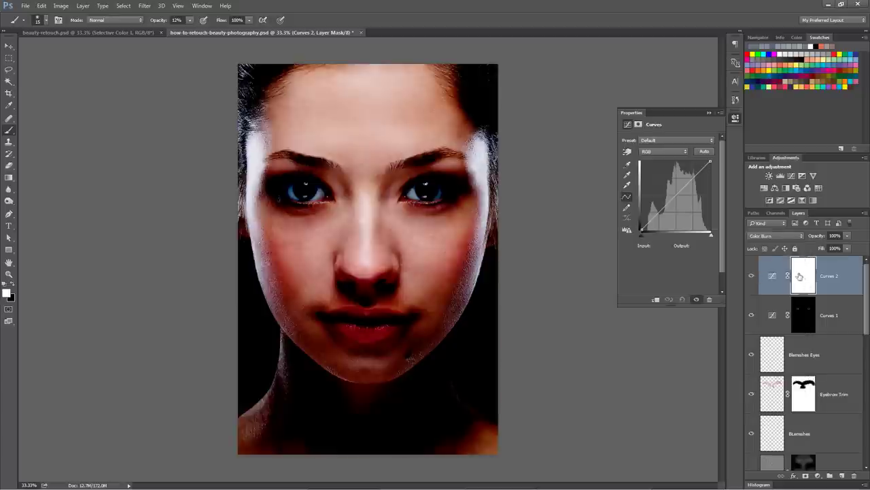
{"action": "left_click", "coordinate": [801, 276]}
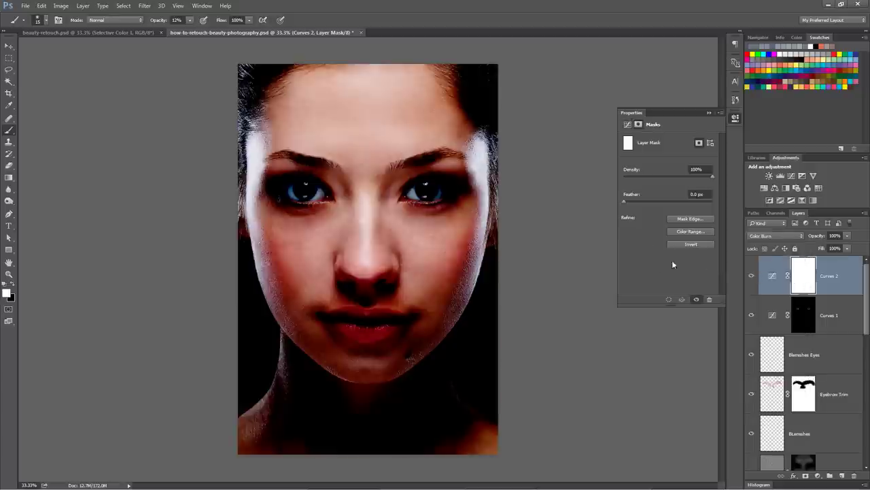
{"action": "left_click", "coordinate": [735, 119]}
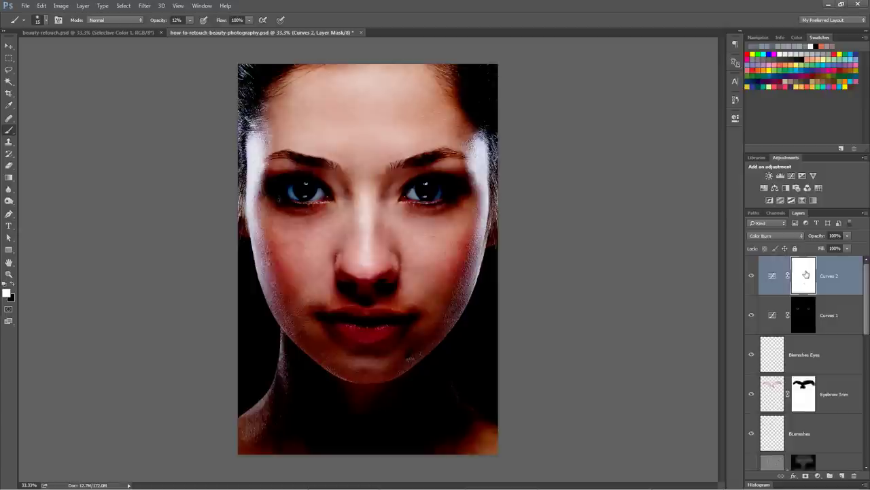
{"action": "key", "text": "ctrl+i"}
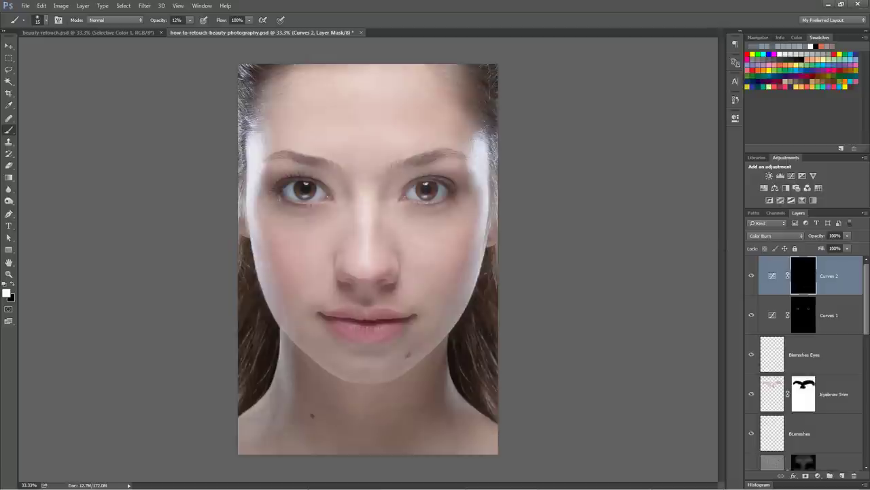
Darken the outer and inner corners of the image's right eye with a larger white brush on the Curves 2 mask.
{"action": "key", "text": "z"}
{"action": "mouse_move", "coordinate": [433, 186]}
{"action": "left_mouse_down"}
{"action": "mouse_move", "coordinate": [484, 197]}
{"action": "mouse_move", "coordinate": [423, 227]}
{"action": "mouse_move", "coordinate": [480, 235]}
{"action": "left_mouse_up"}
{"action": "key", "text": "b"}
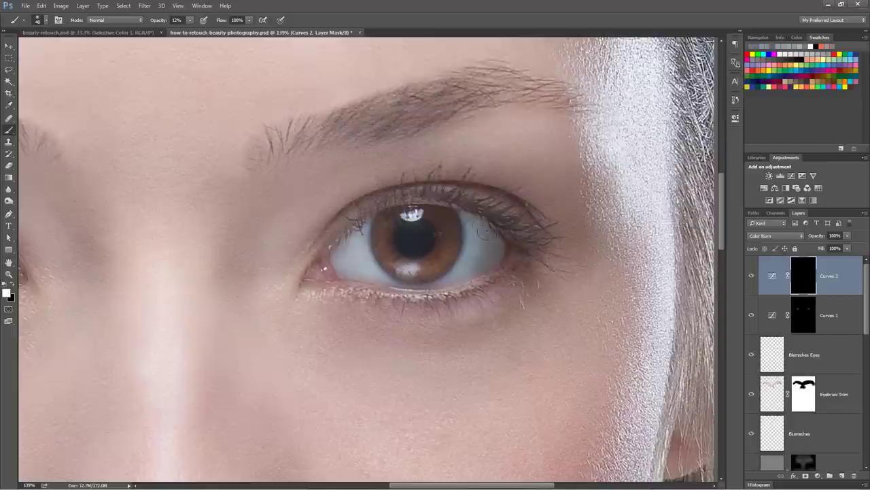
{"action": "key", "text": "ctrl+z"}
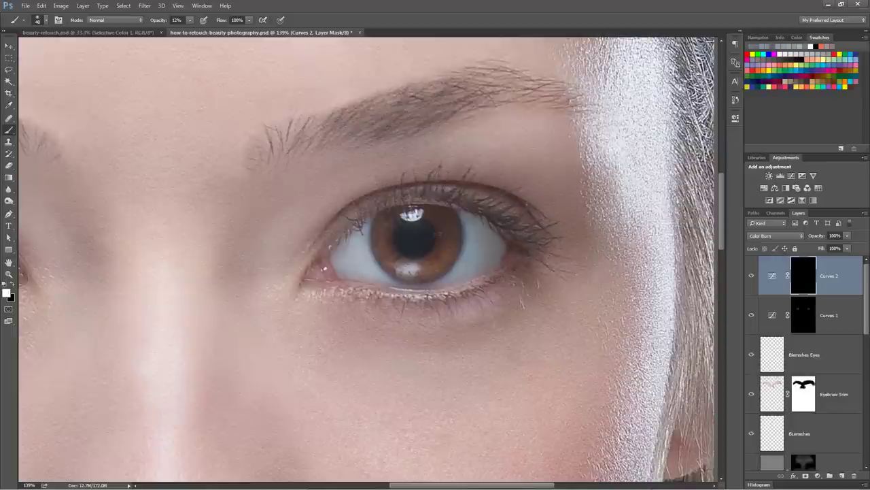
{"action": "key", "text": "bracketright"}
{"action": "mouse_move", "coordinate": [495, 246]}
{"action": "left_mouse_down"}
{"action": "mouse_move", "coordinate": [490, 236]}
{"action": "mouse_move", "coordinate": [490, 265]}
{"action": "left_mouse_up"}
{"action": "mouse_move", "coordinate": [334, 256]}
{"action": "left_mouse_down"}
{"action": "mouse_move", "coordinate": [342, 242]}
{"action": "mouse_move", "coordinate": [353, 278]}
{"action": "mouse_move", "coordinate": [348, 238]}
{"action": "mouse_move", "coordinate": [350, 249]}
{"action": "left_mouse_up"}
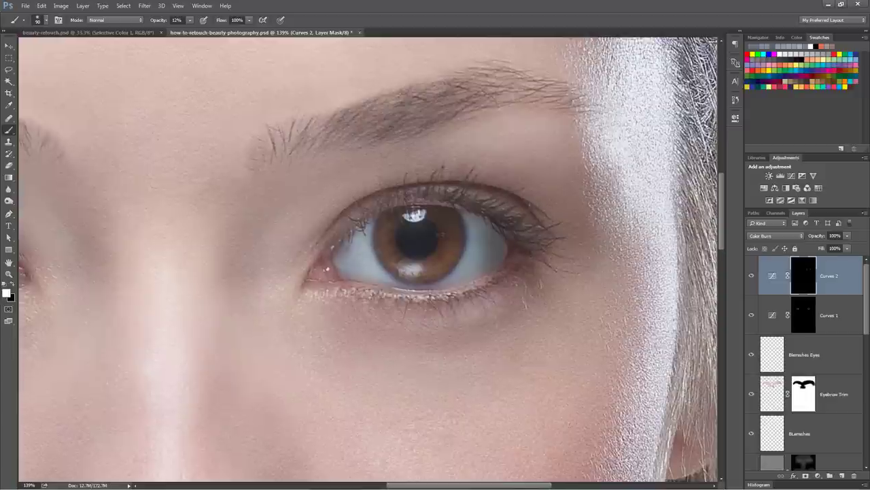
Darken both corners of the image's left eye by painting white on the Curves 2 mask.
{"action": "mouse_move", "coordinate": [228, 258]}
{"action": "left_mouse_down"}
{"action": "mouse_move", "coordinate": [670, 246]}
{"action": "mouse_move", "coordinate": [677, 270]}
{"action": "left_mouse_up"}
{"action": "mouse_move", "coordinate": [445, 291]}
{"action": "left_mouse_down"}
{"action": "mouse_move", "coordinate": [435, 281]}
{"action": "mouse_move", "coordinate": [444, 262]}
{"action": "mouse_move", "coordinate": [429, 299]}
{"action": "left_mouse_up"}
{"action": "mouse_move", "coordinate": [293, 242]}
{"action": "left_mouse_down"}
{"action": "mouse_move", "coordinate": [281, 253]}
{"action": "mouse_move", "coordinate": [293, 285]}
{"action": "left_mouse_up"}
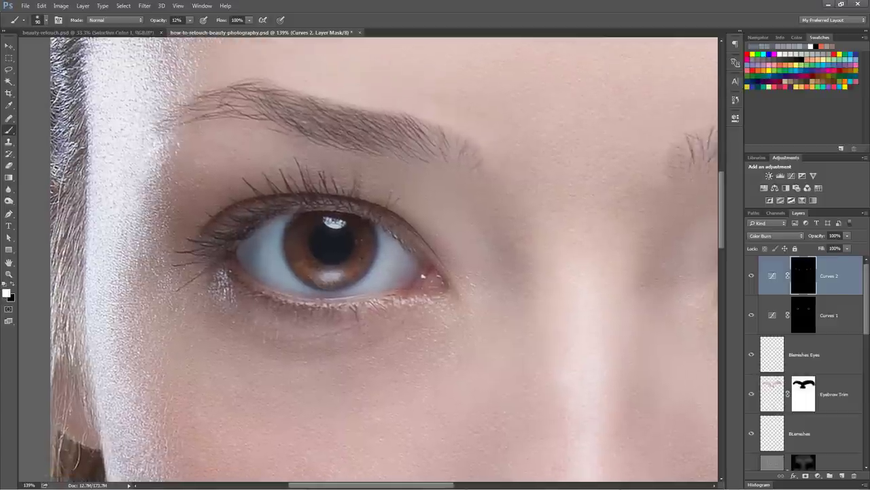
Soften the Curves 2 layer mask with a Gaussian Blur at a radius of 27.8 pixels.
{"action": "left_click", "coordinate": [144, 6]}
{"action": "left_click", "coordinate": [157, 25]}
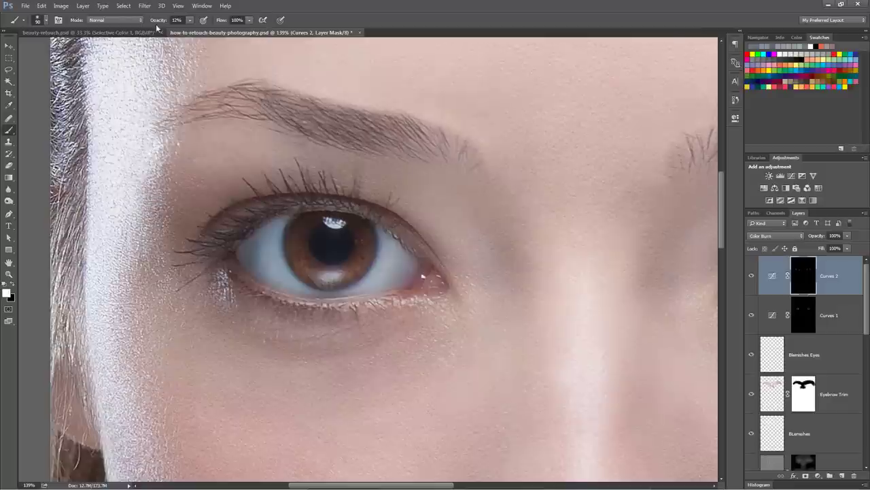
{"action": "left_click", "coordinate": [145, 6]}
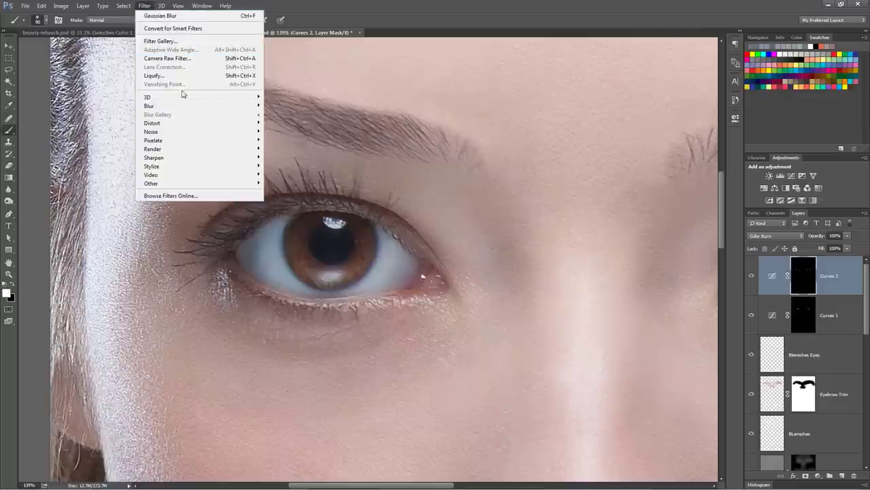
{"action": "mouse_move", "coordinate": [172, 106]}
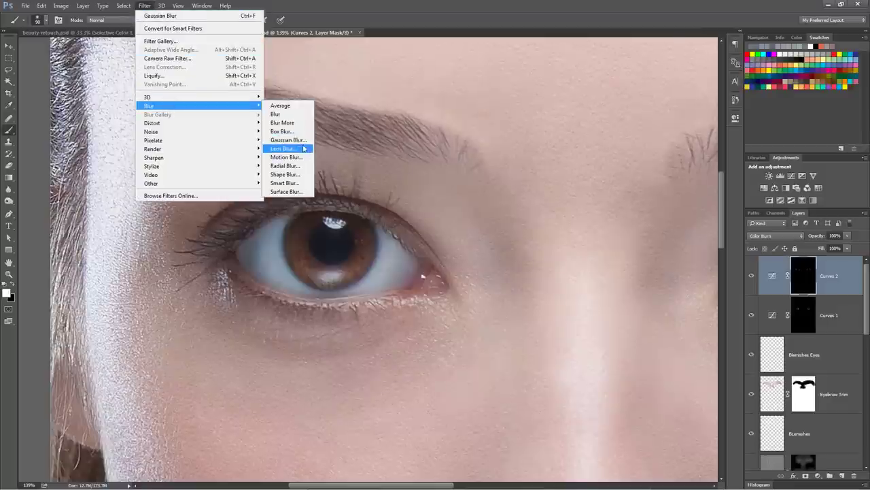
{"action": "left_click", "coordinate": [287, 143]}
{"action": "left_click_drag", "start_coordinate": [117, 349], "coordinate": [127, 350]}
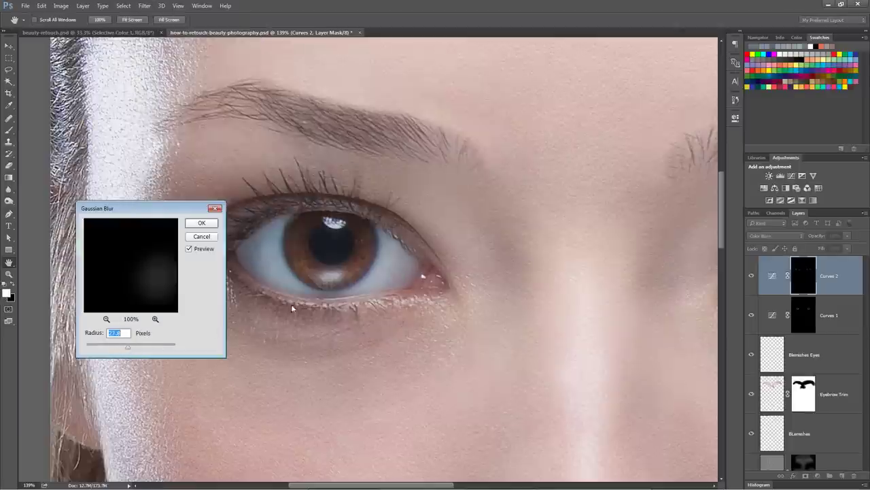
{"action": "left_click_drag", "start_coordinate": [575, 281], "coordinate": [297, 314]}
{"action": "left_click_drag", "start_coordinate": [526, 279], "coordinate": [269, 303]}
{"action": "left_click_drag", "start_coordinate": [551, 264], "coordinate": [490, 290]}
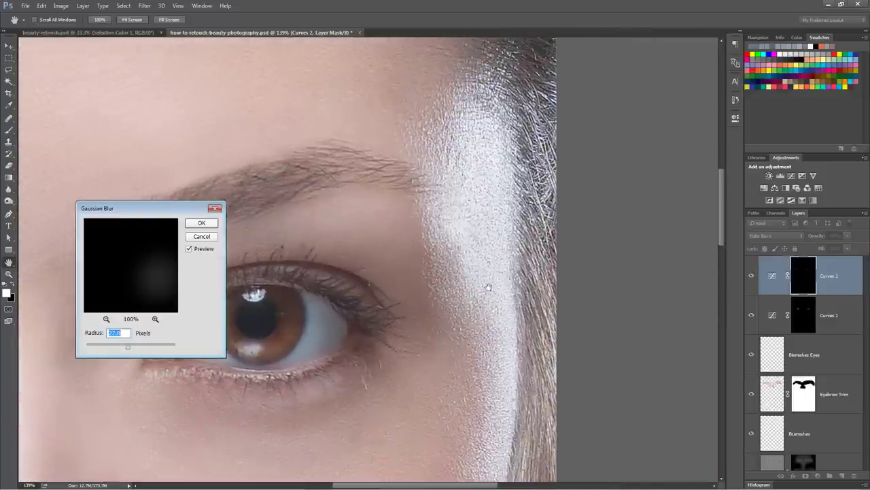
{"action": "left_click_drag", "start_coordinate": [317, 336], "coordinate": [435, 288]}
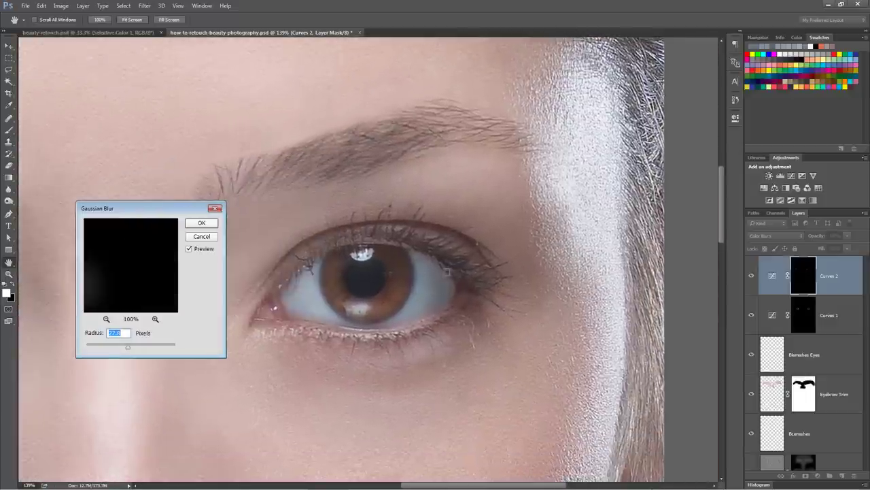
{"action": "left_click", "coordinate": [209, 223]}
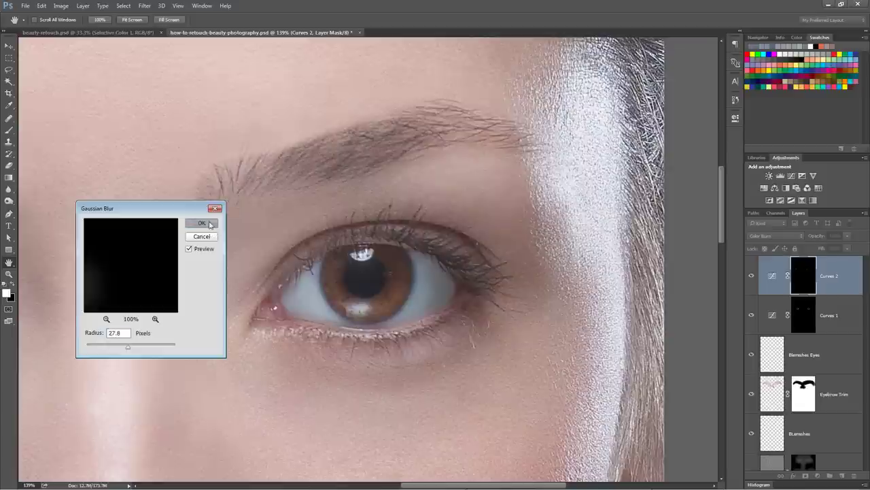
Add a layer mask to Blemishes Eyes, paint black over part of the image's right eye, and compare with the layer hidden.
{"action": "left_click_drag", "start_coordinate": [492, 274], "coordinate": [545, 248]}
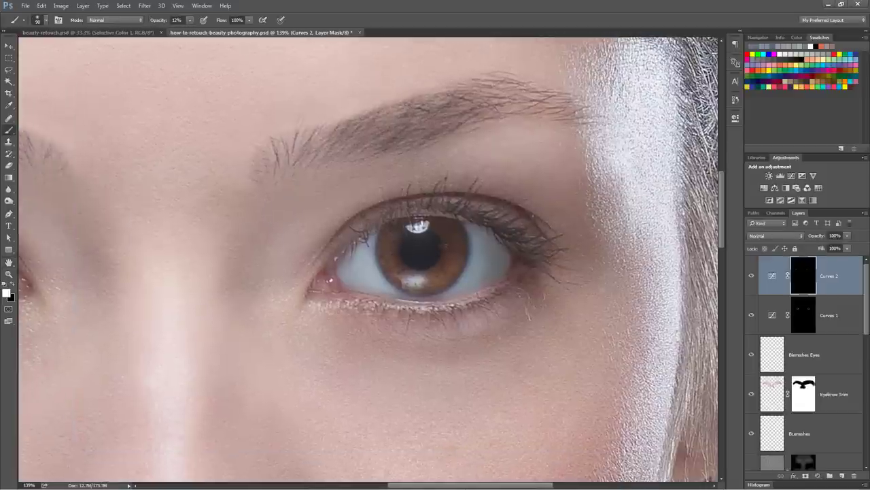
{"action": "left_click", "coordinate": [806, 362]}
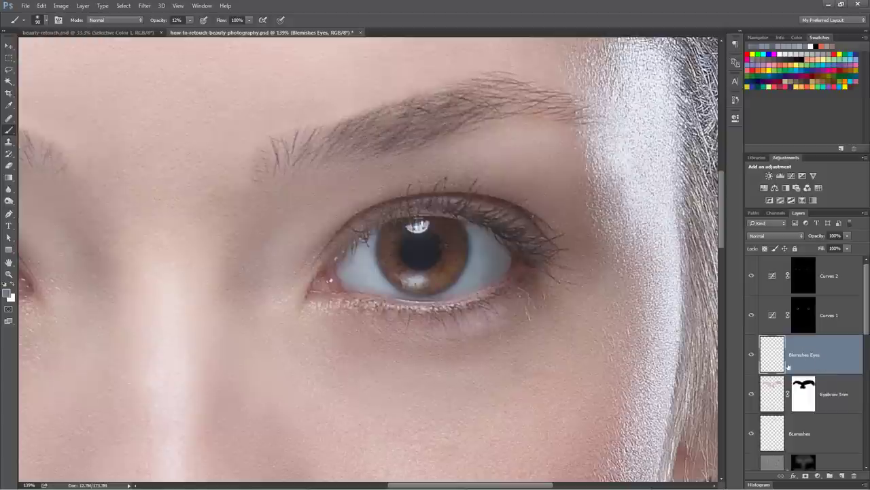
{"action": "left_click", "coordinate": [806, 476]}
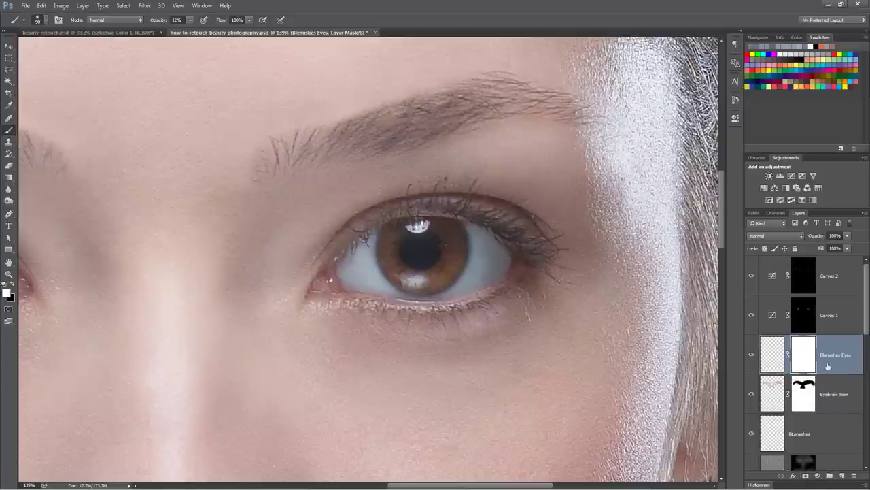
{"action": "key", "text": "x"}
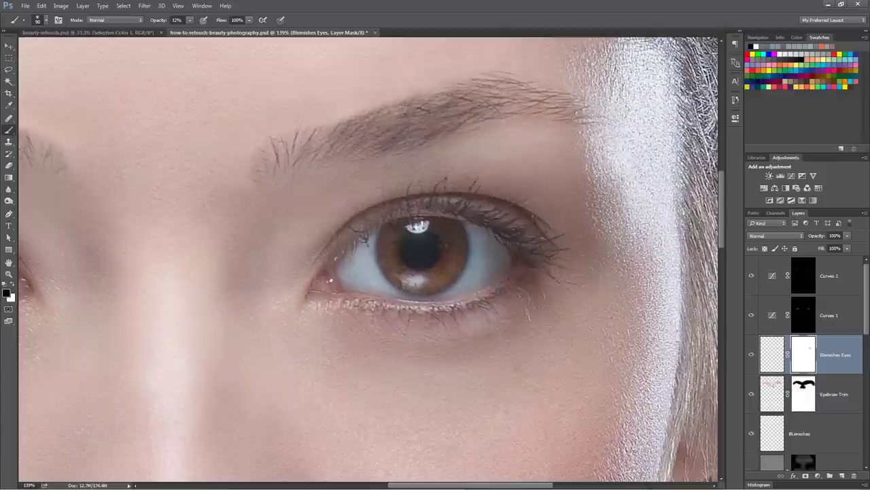
{"action": "key", "text": "ctrl+minus"}
{"action": "key", "text": "ctrl+minus"}
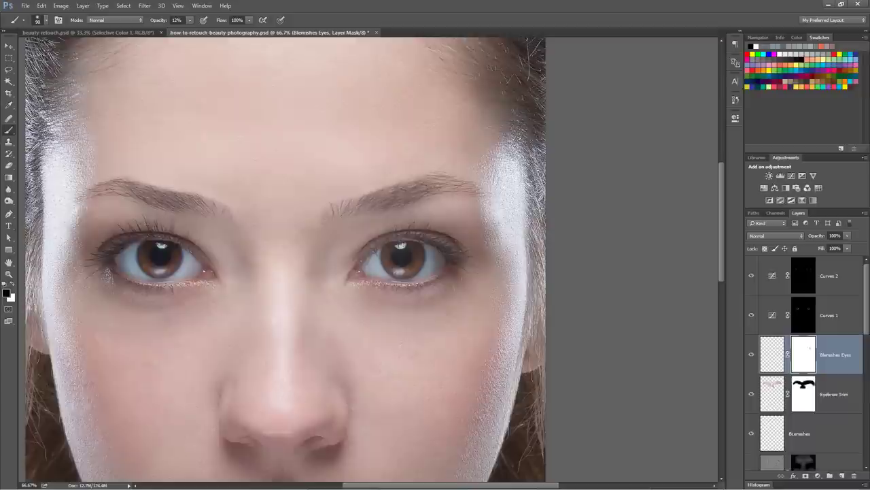
{"action": "scroll", "coordinate": [353, 258], "scroll_direction": "left", "scroll_amount": 3}
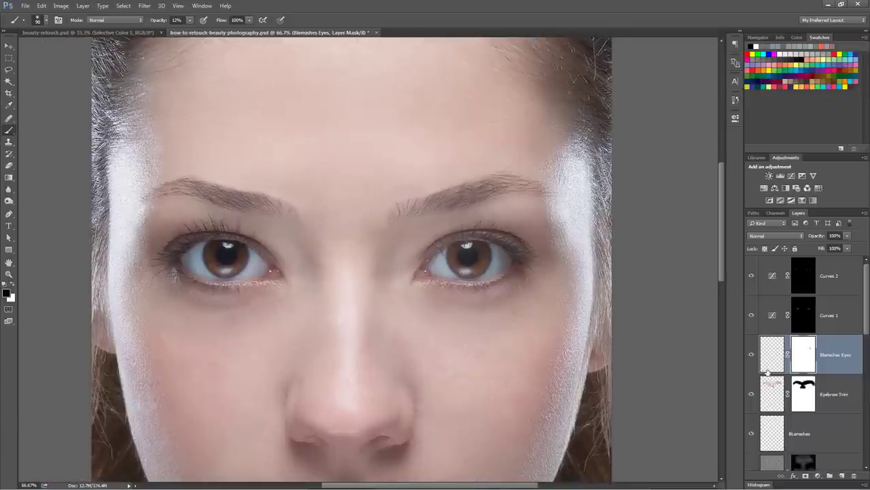
{"action": "left_click", "coordinate": [751, 354]}
{"action": "left_click", "coordinate": [751, 354]}
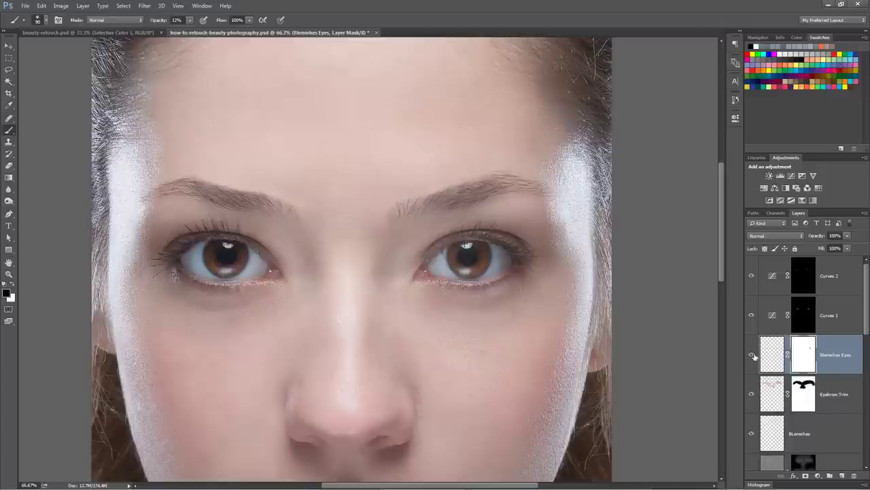
Darken the upper eyelid line of the image's right eye by painting white on the Curves 2 mask with a 10 px brush.
{"action": "left_click", "coordinate": [808, 318]}
{"action": "left_click", "coordinate": [805, 276]}
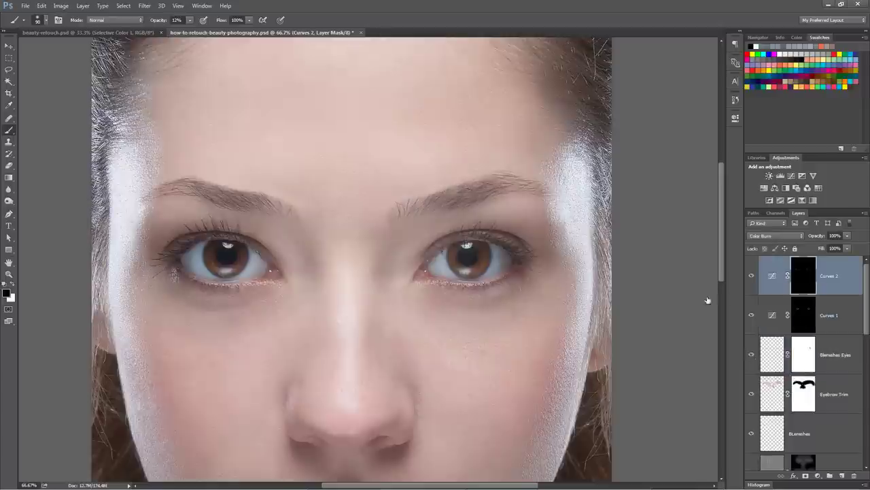
{"action": "key", "text": "z"}
{"action": "left_click", "coordinate": [489, 260]}
{"action": "left_click", "coordinate": [484, 261]}
{"action": "left_click", "coordinate": [469, 266]}
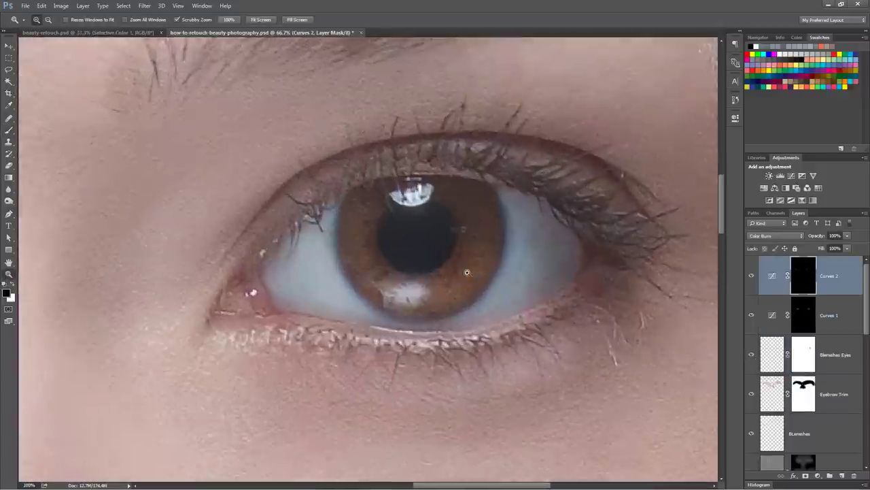
{"action": "left_click", "coordinate": [470, 260], "text": "alt"}
{"action": "key", "text": "b"}
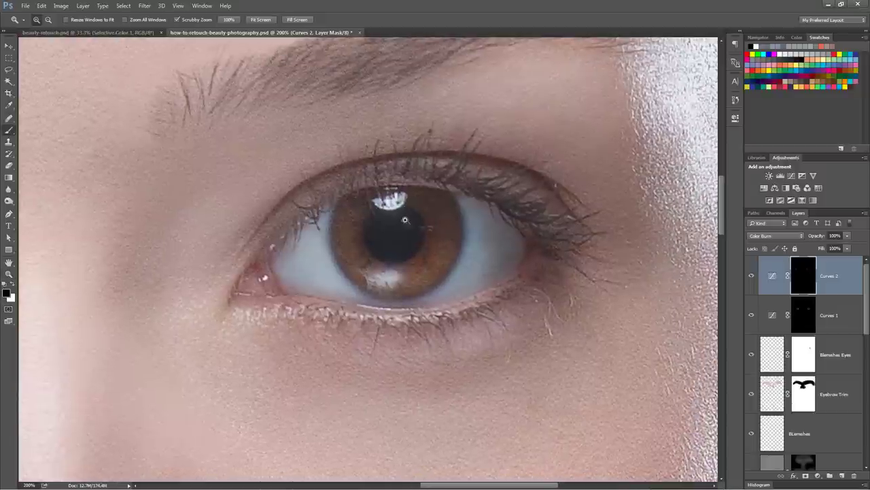
{"action": "key", "text": "x"}
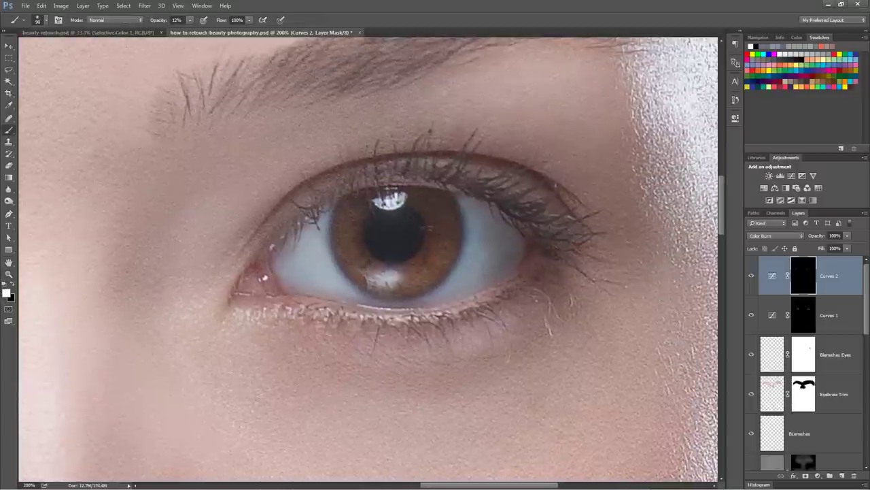
{"action": "key", "text": "bracketleft"}
{"action": "key", "text": "bracketleft"}
{"action": "key", "text": "bracketleft"}
{"action": "mouse_move", "coordinate": [249, 242]}
{"action": "left_mouse_down"}
{"action": "mouse_move", "coordinate": [323, 178]}
{"action": "mouse_move", "coordinate": [386, 155]}
{"action": "mouse_move", "coordinate": [491, 148]}
{"action": "mouse_move", "coordinate": [563, 183]}
{"action": "left_mouse_up"}
Deepen the upper lashes and lid of the image's right eye with a slightly larger white brush at 0% hardness.
{"action": "right_click", "coordinate": [363, 220]}
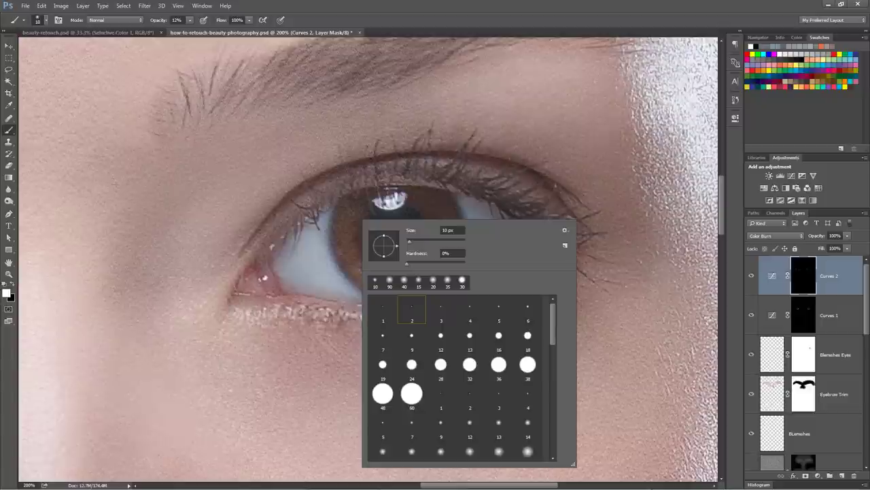
{"action": "left_click", "coordinate": [408, 264]}
{"action": "key", "text": "Return"}
{"action": "key", "text": "bracketright"}
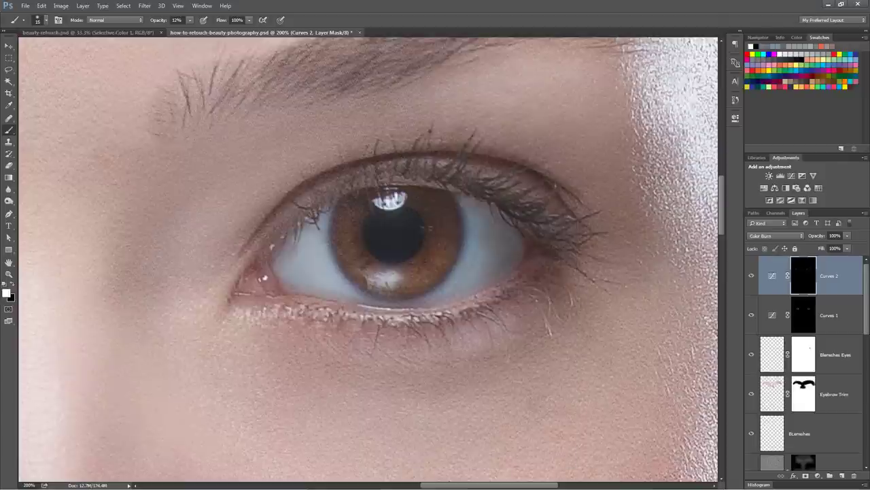
{"action": "mouse_move", "coordinate": [284, 220]}
{"action": "left_mouse_down"}
{"action": "mouse_move", "coordinate": [375, 164]}
{"action": "mouse_move", "coordinate": [518, 191]}
{"action": "mouse_move", "coordinate": [575, 243]}
{"action": "mouse_move", "coordinate": [470, 178]}
{"action": "mouse_move", "coordinate": [302, 207]}
{"action": "mouse_move", "coordinate": [272, 231]}
{"action": "left_mouse_up"}
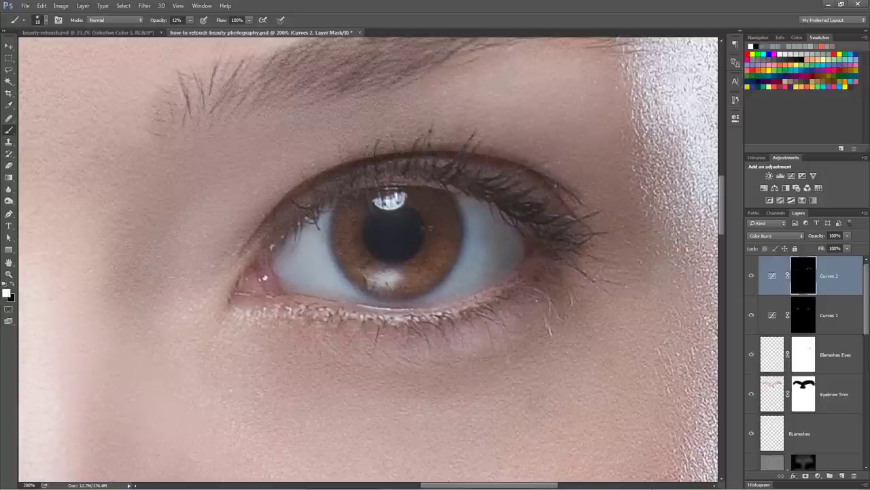
Darken the upper iris edge and pupil of the image's right eye on the Curves 2 mask, redoing the first stroke.
{"action": "mouse_move", "coordinate": [337, 203]}
{"action": "left_mouse_down"}
{"action": "mouse_move", "coordinate": [331, 245]}
{"action": "mouse_move", "coordinate": [346, 272]}
{"action": "mouse_move", "coordinate": [373, 292]}
{"action": "mouse_move", "coordinate": [408, 295]}
{"action": "mouse_move", "coordinate": [437, 287]}
{"action": "mouse_move", "coordinate": [454, 269]}
{"action": "mouse_move", "coordinate": [467, 230]}
{"action": "mouse_move", "coordinate": [456, 202]}
{"action": "mouse_move", "coordinate": [428, 188]}
{"action": "left_mouse_up"}
{"action": "key", "text": "ctrl+z"}
{"action": "mouse_move", "coordinate": [350, 194]}
{"action": "left_mouse_down"}
{"action": "mouse_move", "coordinate": [338, 205]}
{"action": "mouse_move", "coordinate": [332, 252]}
{"action": "mouse_move", "coordinate": [351, 278]}
{"action": "mouse_move", "coordinate": [407, 294]}
{"action": "mouse_move", "coordinate": [447, 273]}
{"action": "mouse_move", "coordinate": [461, 249]}
{"action": "mouse_move", "coordinate": [463, 217]}
{"action": "mouse_move", "coordinate": [430, 191]}
{"action": "left_mouse_up"}
{"action": "mouse_move", "coordinate": [374, 210]}
{"action": "left_mouse_down"}
{"action": "mouse_move", "coordinate": [361, 243]}
{"action": "mouse_move", "coordinate": [383, 263]}
{"action": "mouse_move", "coordinate": [412, 257]}
{"action": "mouse_move", "coordinate": [424, 235]}
{"action": "mouse_move", "coordinate": [420, 215]}
{"action": "mouse_move", "coordinate": [406, 206]}
{"action": "left_mouse_up"}
Darken the lower lash line of the image's right eye with a larger white brush on the Curves 2 mask.
{"action": "left_click_drag", "start_coordinate": [406, 249], "coordinate": [454, 234]}
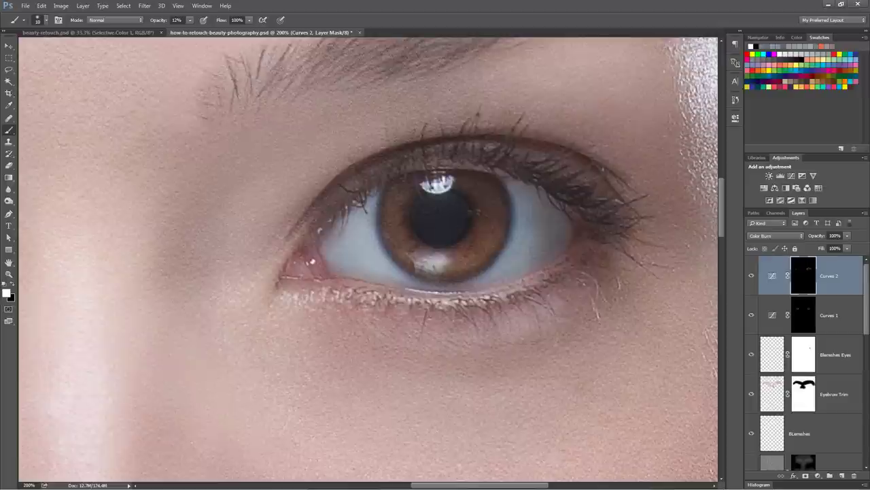
{"action": "left_click_drag", "start_coordinate": [471, 248], "coordinate": [508, 263]}
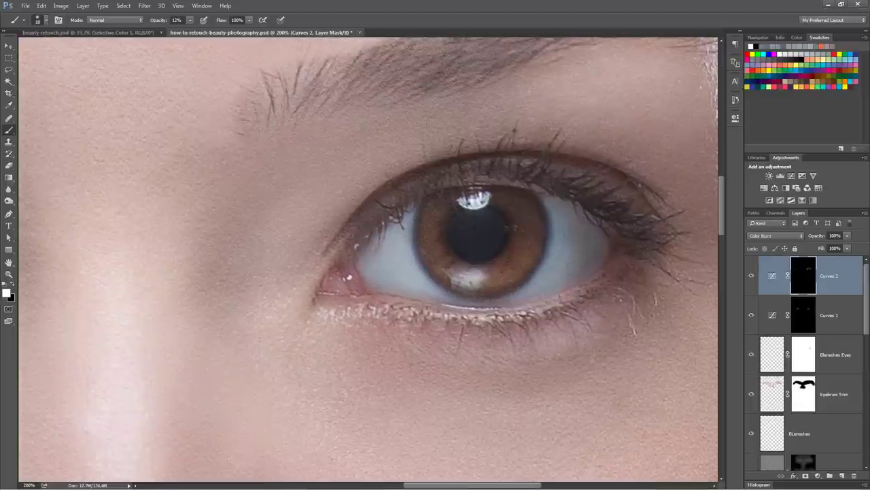
{"action": "left_click_drag", "start_coordinate": [580, 274], "coordinate": [455, 257]}
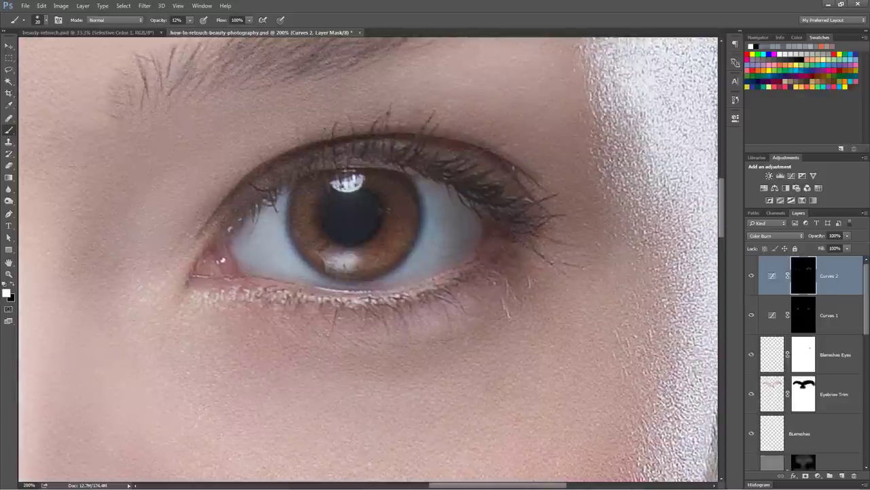
{"action": "mouse_move", "coordinate": [257, 298]}
{"action": "left_mouse_down"}
{"action": "mouse_move", "coordinate": [371, 301]}
{"action": "mouse_move", "coordinate": [469, 275]}
{"action": "mouse_move", "coordinate": [517, 245]}
{"action": "left_mouse_up"}
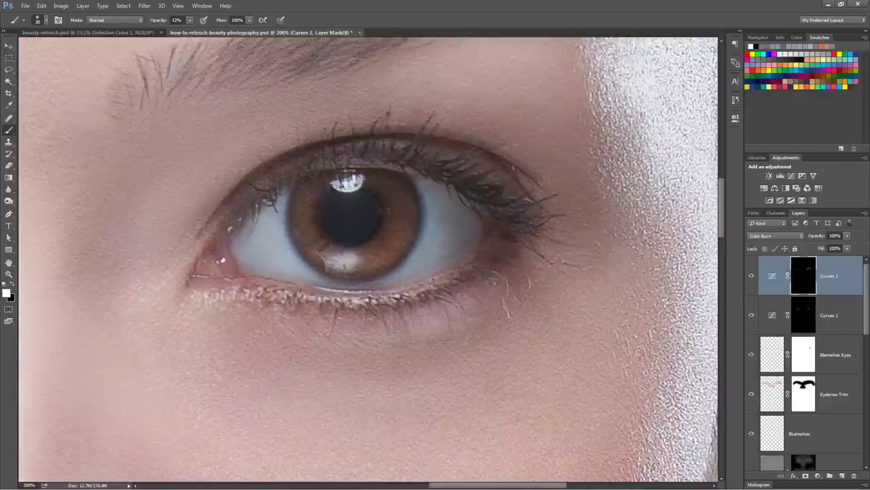
Darken the lash lines and upper iris of the image's left eye by painting white on the Curves 2 mask.
{"action": "left_click_drag", "start_coordinate": [224, 267], "coordinate": [398, 230]}
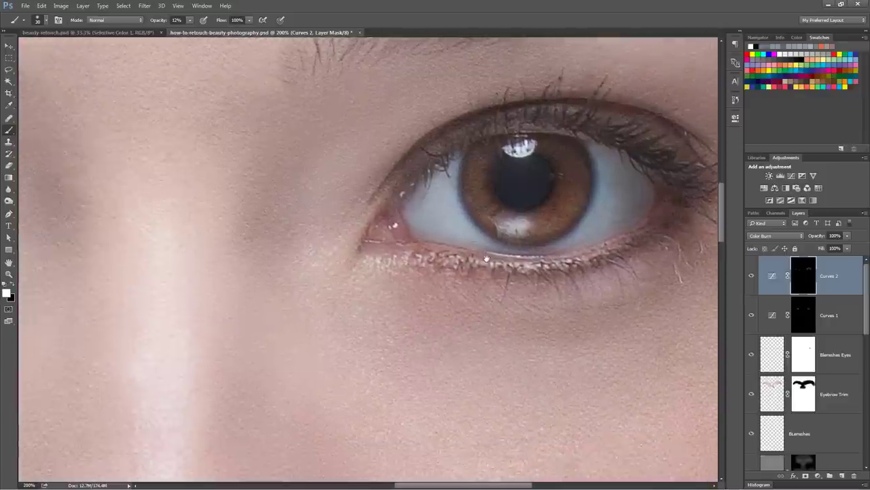
{"action": "left_click_drag", "start_coordinate": [197, 249], "coordinate": [497, 235]}
{"action": "mouse_move", "coordinate": [166, 255]}
{"action": "left_mouse_down"}
{"action": "mouse_move", "coordinate": [421, 305]}
{"action": "mouse_move", "coordinate": [335, 310]}
{"action": "mouse_move", "coordinate": [217, 256]}
{"action": "mouse_move", "coordinate": [345, 308]}
{"action": "mouse_move", "coordinate": [441, 302]}
{"action": "left_mouse_up"}
{"action": "key", "text": "ctrl+z"}
{"action": "mouse_move", "coordinate": [493, 221]}
{"action": "left_mouse_down"}
{"action": "mouse_move", "coordinate": [412, 174]}
{"action": "mouse_move", "coordinate": [234, 183]}
{"action": "mouse_move", "coordinate": [191, 220]}
{"action": "mouse_move", "coordinate": [289, 143]}
{"action": "mouse_move", "coordinate": [464, 182]}
{"action": "left_mouse_up"}
{"action": "left_click_drag", "start_coordinate": [396, 179], "coordinate": [376, 205]}
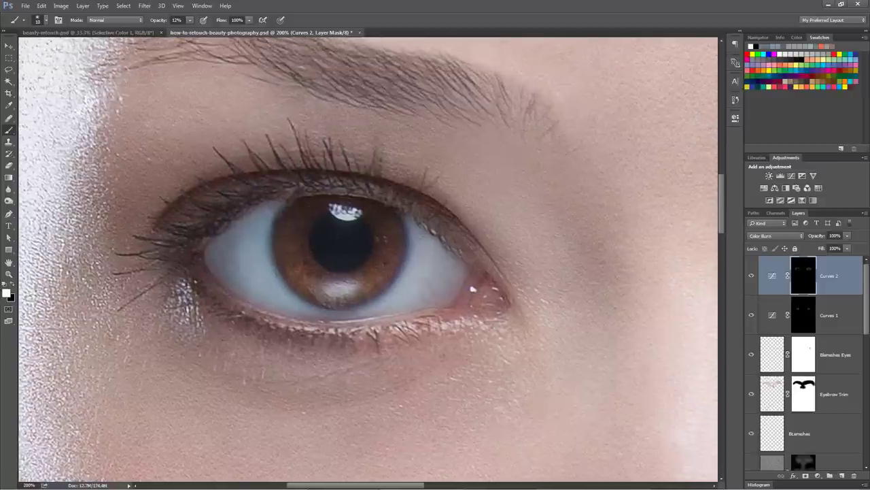
{"action": "mouse_move", "coordinate": [277, 234]}
{"action": "left_mouse_down"}
{"action": "mouse_move", "coordinate": [278, 257]}
{"action": "mouse_move", "coordinate": [298, 290]}
{"action": "mouse_move", "coordinate": [335, 305]}
{"action": "mouse_move", "coordinate": [371, 300]}
{"action": "mouse_move", "coordinate": [406, 250]}
{"action": "mouse_move", "coordinate": [399, 216]}
{"action": "mouse_move", "coordinate": [374, 205]}
{"action": "left_mouse_up"}
{"action": "mouse_move", "coordinate": [317, 219]}
{"action": "left_mouse_down"}
{"action": "mouse_move", "coordinate": [309, 238]}
{"action": "mouse_move", "coordinate": [317, 261]}
{"action": "mouse_move", "coordinate": [336, 271]}
{"action": "mouse_move", "coordinate": [357, 270]}
{"action": "mouse_move", "coordinate": [370, 258]}
{"action": "mouse_move", "coordinate": [366, 220]}
{"action": "left_mouse_up"}
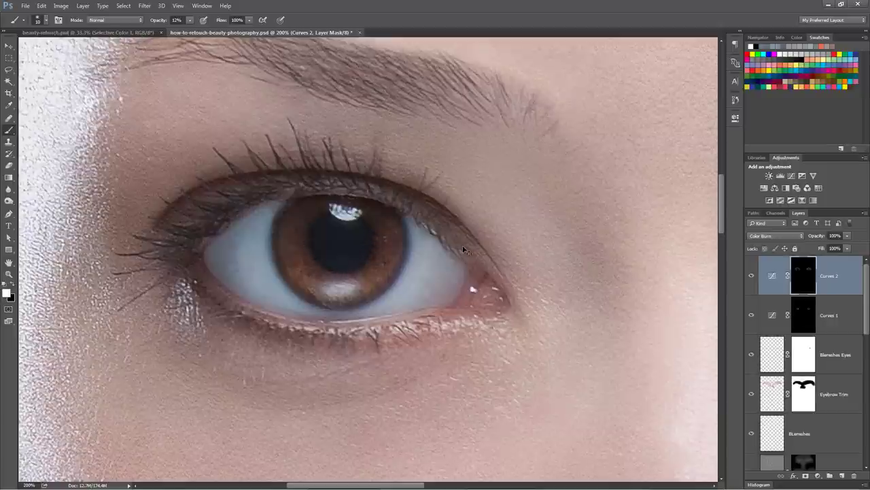
Reduce the Curves 2 layer's opacity to 69% and compare the full portrait with and without it.
{"action": "key", "text": "ctrl+0"}
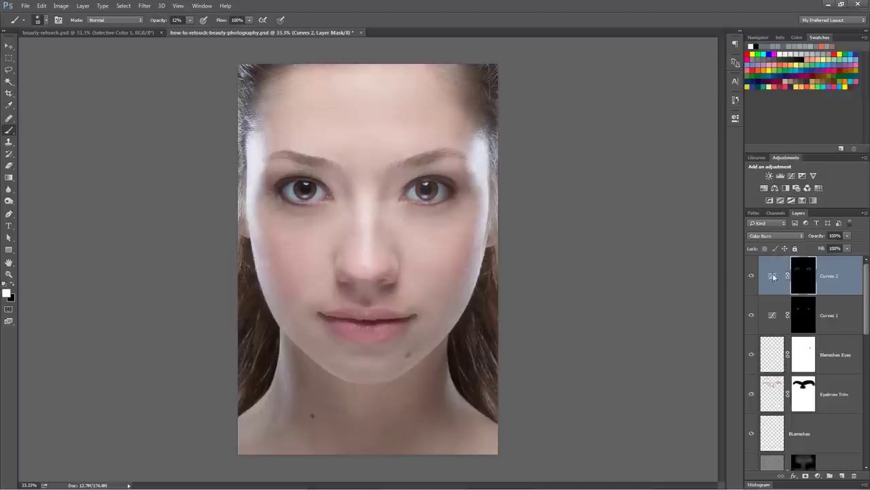
{"action": "left_click", "coordinate": [773, 276]}
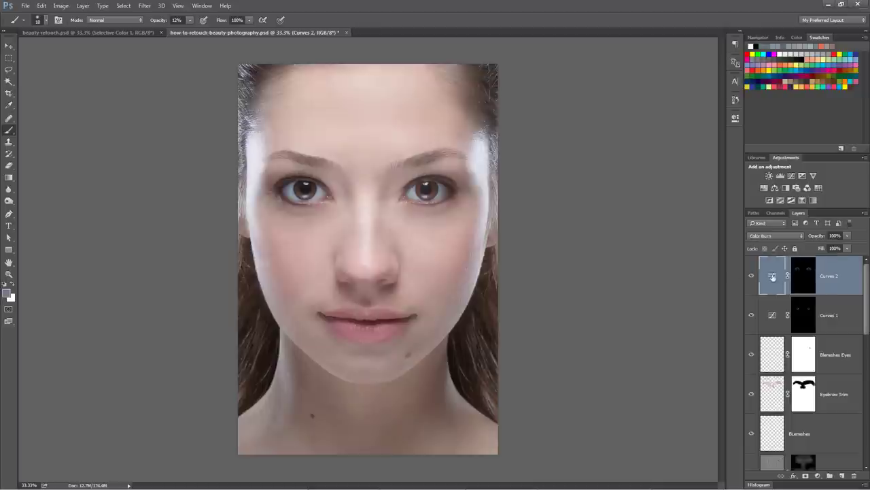
{"action": "left_click_drag", "start_coordinate": [818, 236], "coordinate": [809, 238]}
{"action": "left_click", "coordinate": [752, 277]}
{"action": "left_click", "coordinate": [752, 276]}
{"action": "left_click", "coordinate": [752, 276]}
{"action": "left_click", "coordinate": [752, 277]}
Add a third Curves adjustment layer above Curves 2 and set its blend mode to Color Burn.
{"action": "key", "text": "z"}
{"action": "left_click", "coordinate": [420, 198]}
{"action": "left_click", "coordinate": [424, 202]}
{"action": "left_click", "coordinate": [423, 202]}
{"action": "left_click_drag", "start_coordinate": [486, 139], "coordinate": [410, 249]}
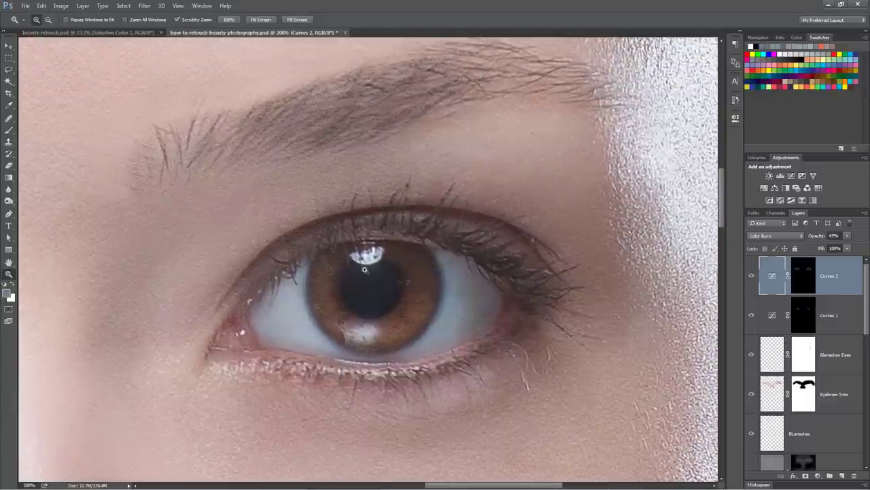
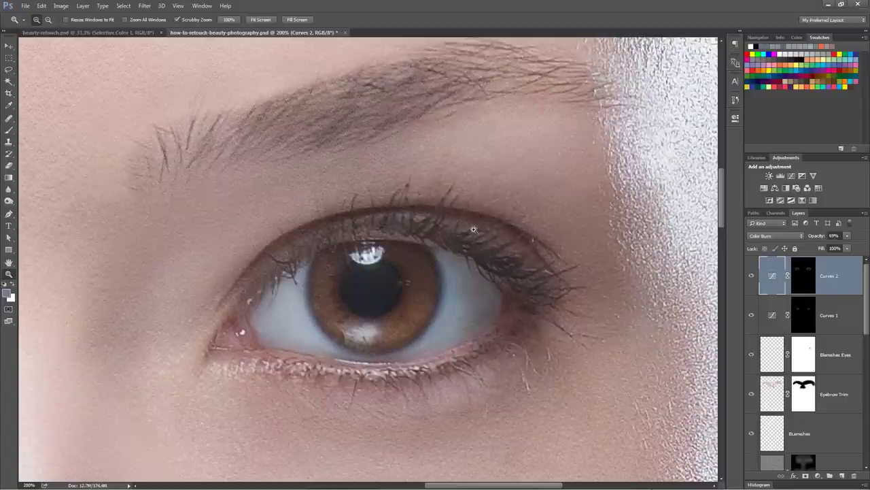
{"action": "mouse_move", "coordinate": [519, 252]}
{"action": "left_mouse_down"}
{"action": "mouse_move", "coordinate": [499, 204]}
{"action": "mouse_move", "coordinate": [521, 252]}
{"action": "left_mouse_up"}
{"action": "left_click_drag", "start_coordinate": [408, 249], "coordinate": [434, 235]}
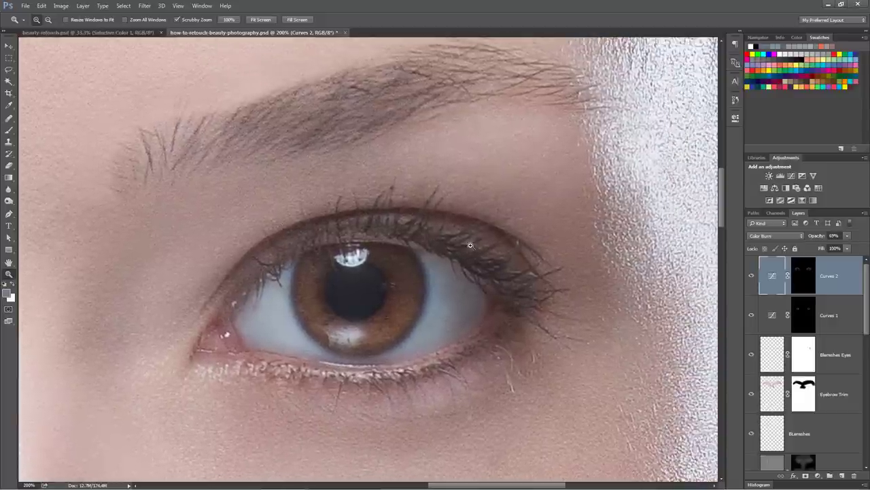
{"action": "left_click", "coordinate": [791, 175]}
{"action": "left_click", "coordinate": [791, 176]}
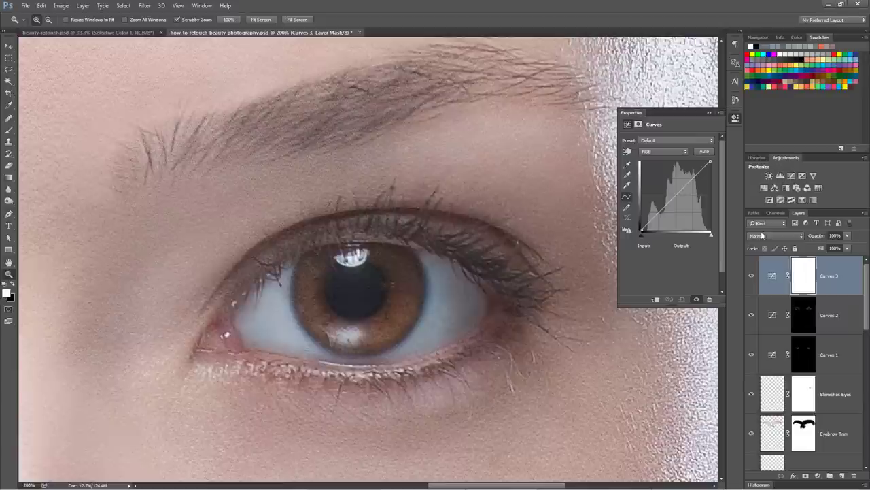
{"action": "left_click", "coordinate": [780, 236]}
{"action": "left_click", "coordinate": [758, 270]}
{"action": "left_click", "coordinate": [735, 117]}
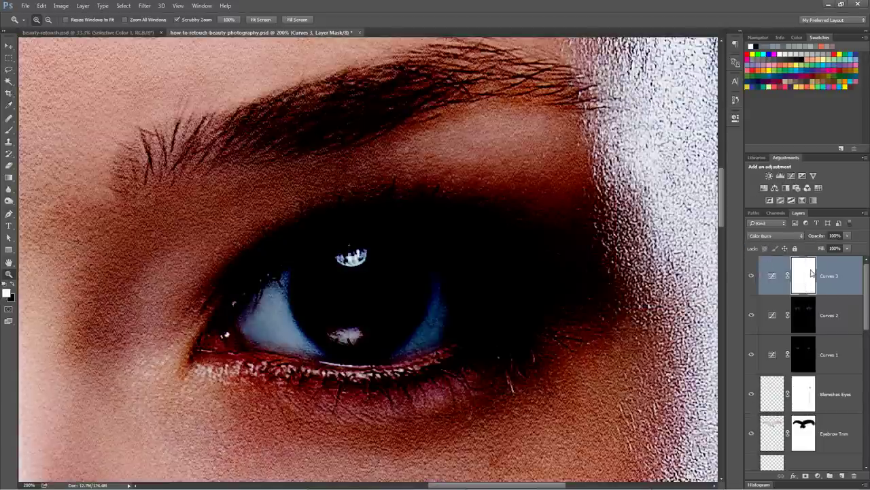
Invert the Curves 3 mask to black and set up a hard 1 px white brush at 100% opacity.
{"action": "key", "text": "ctrl+i"}
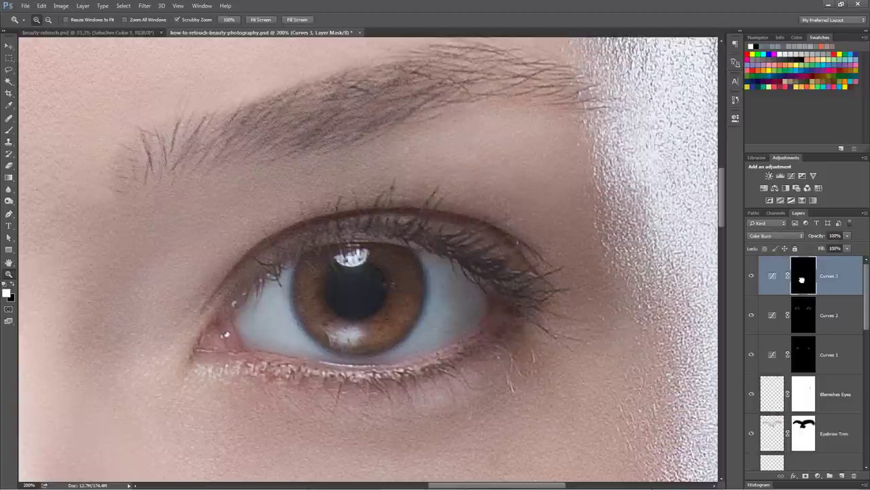
{"action": "left_click", "coordinate": [311, 282]}
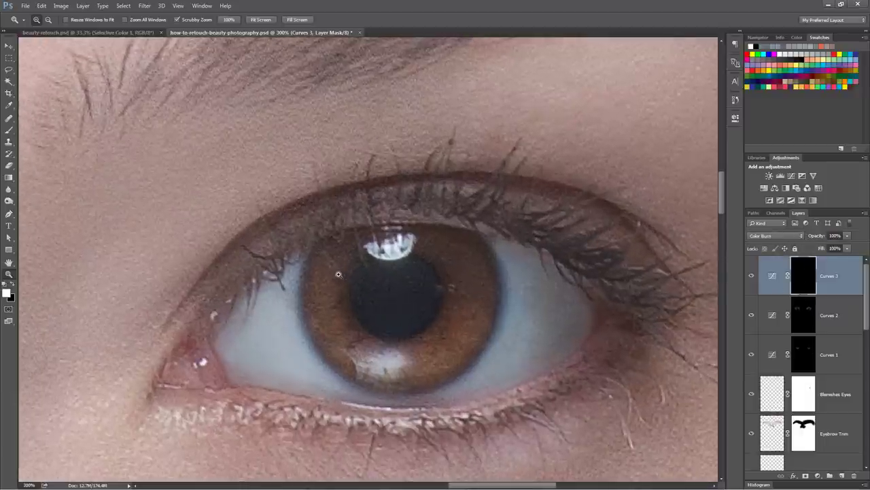
{"action": "key", "text": "b"}
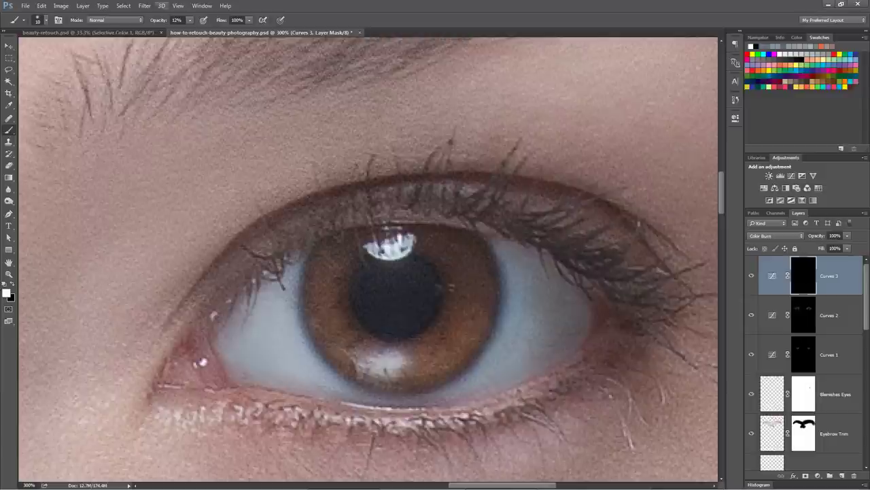
{"action": "left_click_drag", "start_coordinate": [162, 24], "coordinate": [216, 24]}
{"action": "right_click", "coordinate": [335, 285]}
{"action": "left_click", "coordinate": [311, 334]}
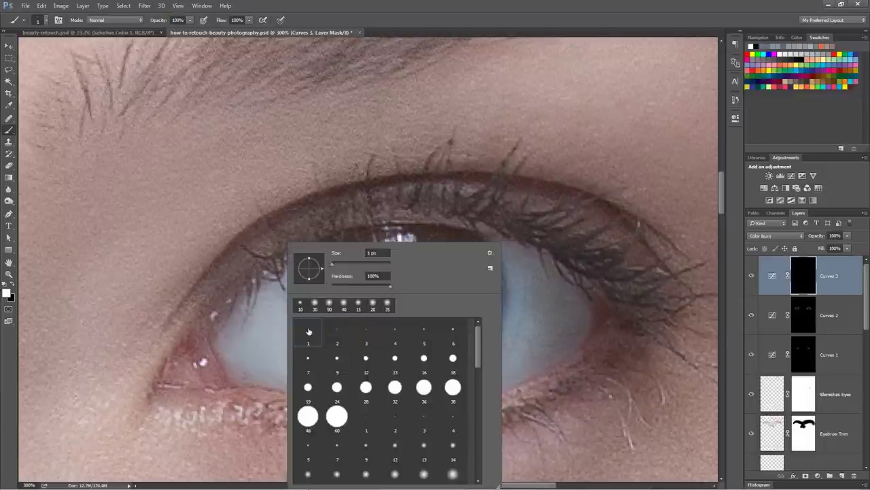
{"action": "left_click_drag", "start_coordinate": [278, 261], "coordinate": [254, 257]}
{"action": "key", "text": "ctrl+z"}
{"action": "left_click_drag", "start_coordinate": [276, 255], "coordinate": [241, 245]}
{"action": "key", "text": "ctrl+z"}
Set the brush to 52% opacity and trace the inner and middle upper lashes of the image's right eye on the Curves 3 mask.
{"action": "left_click_drag", "start_coordinate": [164, 26], "coordinate": [146, 23]}
{"action": "mouse_move", "coordinate": [273, 258]}
{"action": "left_mouse_down"}
{"action": "mouse_move", "coordinate": [243, 246]}
{"action": "mouse_move", "coordinate": [260, 189]}
{"action": "left_mouse_up"}
{"action": "left_click_drag", "start_coordinate": [294, 234], "coordinate": [262, 213]}
{"action": "mouse_move", "coordinate": [325, 217]}
{"action": "left_mouse_down"}
{"action": "mouse_move", "coordinate": [297, 181]}
{"action": "mouse_move", "coordinate": [314, 162]}
{"action": "mouse_move", "coordinate": [290, 203]}
{"action": "left_mouse_up"}
{"action": "mouse_move", "coordinate": [356, 214]}
{"action": "left_mouse_down"}
{"action": "mouse_move", "coordinate": [360, 162]}
{"action": "mouse_move", "coordinate": [374, 155]}
{"action": "left_mouse_up"}
{"action": "left_click_drag", "start_coordinate": [385, 200], "coordinate": [396, 140]}
{"action": "mouse_move", "coordinate": [408, 208]}
{"action": "left_mouse_down"}
{"action": "mouse_move", "coordinate": [397, 195]}
{"action": "mouse_move", "coordinate": [446, 142]}
{"action": "left_mouse_up"}
{"action": "mouse_move", "coordinate": [429, 196]}
{"action": "left_mouse_down"}
{"action": "mouse_move", "coordinate": [452, 139]}
{"action": "mouse_move", "coordinate": [433, 216]}
{"action": "mouse_move", "coordinate": [460, 168]}
{"action": "left_mouse_up"}
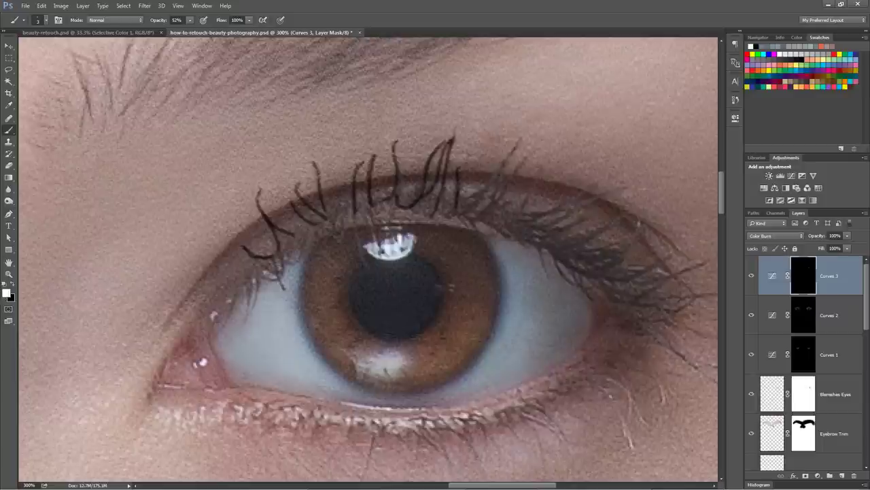
Trace the outer upper lashes of the image's right eye in white on the Curves 3 mask.
{"action": "left_click_drag", "start_coordinate": [476, 210], "coordinate": [521, 142]}
{"action": "mouse_move", "coordinate": [487, 207]}
{"action": "left_mouse_down"}
{"action": "mouse_move", "coordinate": [525, 157]}
{"action": "mouse_move", "coordinate": [506, 180]}
{"action": "mouse_move", "coordinate": [510, 199]}
{"action": "mouse_move", "coordinate": [541, 164]}
{"action": "left_mouse_up"}
{"action": "mouse_move", "coordinate": [529, 216]}
{"action": "left_mouse_down"}
{"action": "mouse_move", "coordinate": [585, 176]}
{"action": "mouse_move", "coordinate": [597, 181]}
{"action": "left_mouse_up"}
{"action": "mouse_move", "coordinate": [557, 221]}
{"action": "left_mouse_down"}
{"action": "mouse_move", "coordinate": [636, 188]}
{"action": "mouse_move", "coordinate": [617, 208]}
{"action": "left_mouse_up"}
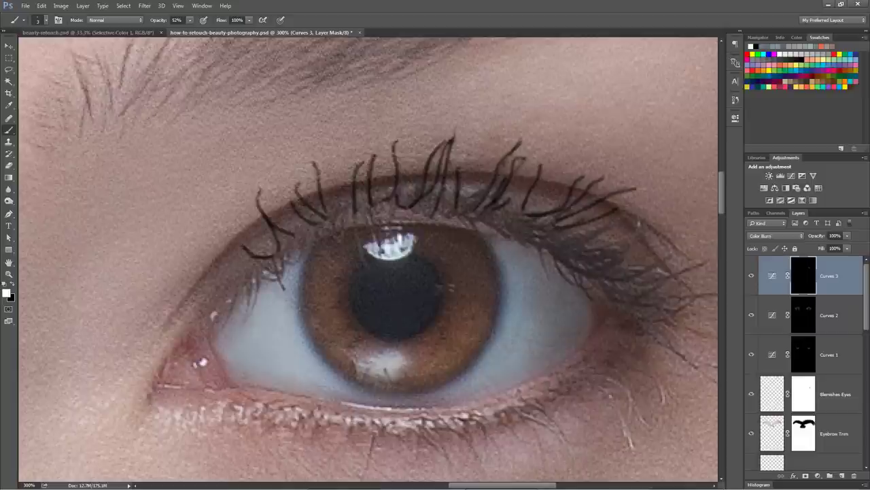
{"action": "mouse_move", "coordinate": [569, 246]}
{"action": "left_mouse_down"}
{"action": "mouse_move", "coordinate": [638, 211]}
{"action": "mouse_move", "coordinate": [649, 210]}
{"action": "mouse_move", "coordinate": [635, 240]}
{"action": "mouse_move", "coordinate": [654, 225]}
{"action": "left_mouse_up"}
{"action": "left_click_drag", "start_coordinate": [591, 265], "coordinate": [603, 264]}
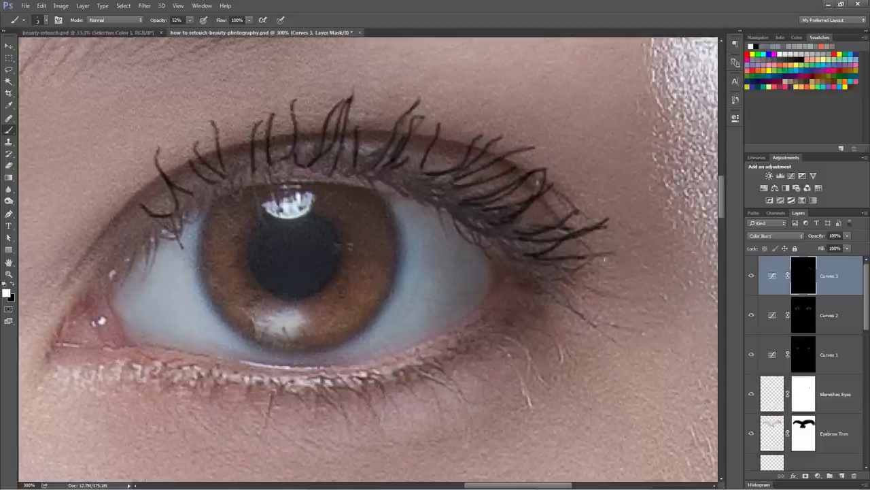
Trace the outer-corner and lower lashes of the image's right eye in white on the Curves 3 mask.
{"action": "left_click_drag", "start_coordinate": [538, 286], "coordinate": [621, 340]}
{"action": "left_click_drag", "start_coordinate": [534, 325], "coordinate": [569, 361]}
{"action": "left_click_drag", "start_coordinate": [494, 346], "coordinate": [520, 378]}
{"action": "left_click_drag", "start_coordinate": [427, 374], "coordinate": [453, 415]}
{"action": "left_click_drag", "start_coordinate": [316, 388], "coordinate": [347, 419]}
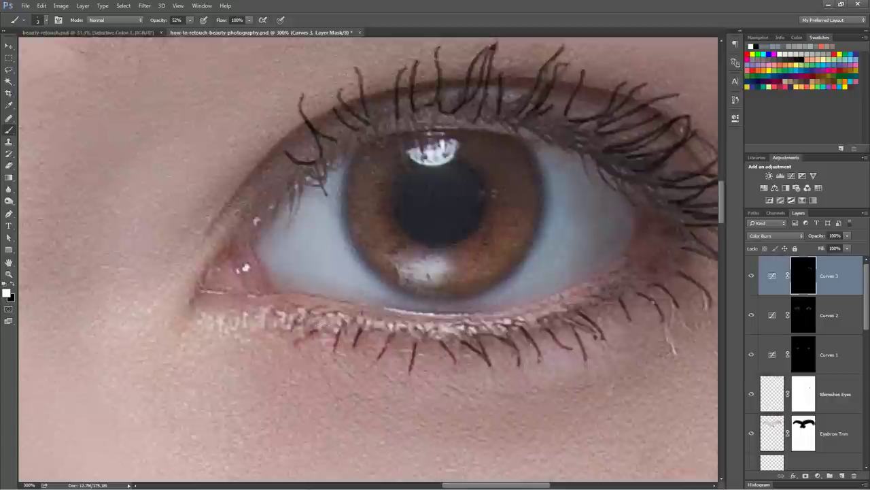
Trace the lashes of the image's left eye in white on the Curves 3 mask.
{"action": "left_click_drag", "start_coordinate": [389, 194], "coordinate": [402, 140]}
{"action": "left_click_drag", "start_coordinate": [478, 208], "coordinate": [494, 169]}
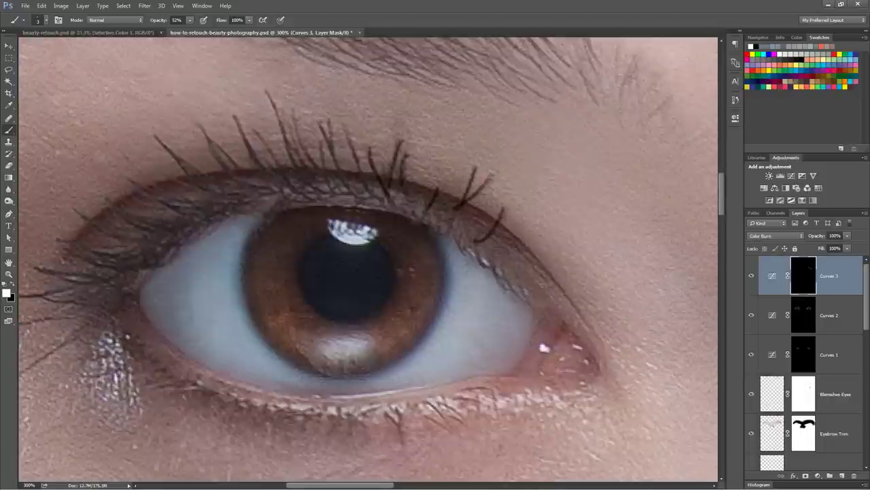
{"action": "left_click_drag", "start_coordinate": [300, 167], "coordinate": [283, 106]}
{"action": "left_click_drag", "start_coordinate": [348, 170], "coordinate": [321, 120]}
{"action": "left_click_drag", "start_coordinate": [239, 170], "coordinate": [205, 127]}
{"action": "left_click_drag", "start_coordinate": [203, 174], "coordinate": [160, 143]}
{"action": "left_click_drag", "start_coordinate": [122, 304], "coordinate": [265, 278]}
{"action": "mouse_move", "coordinate": [249, 260]}
{"action": "left_mouse_down"}
{"action": "mouse_move", "coordinate": [192, 235]}
{"action": "mouse_move", "coordinate": [155, 286]}
{"action": "left_mouse_up"}
{"action": "left_click_drag", "start_coordinate": [660, 334], "coordinate": [464, 302]}
{"action": "key", "text": "ctrl+0"}
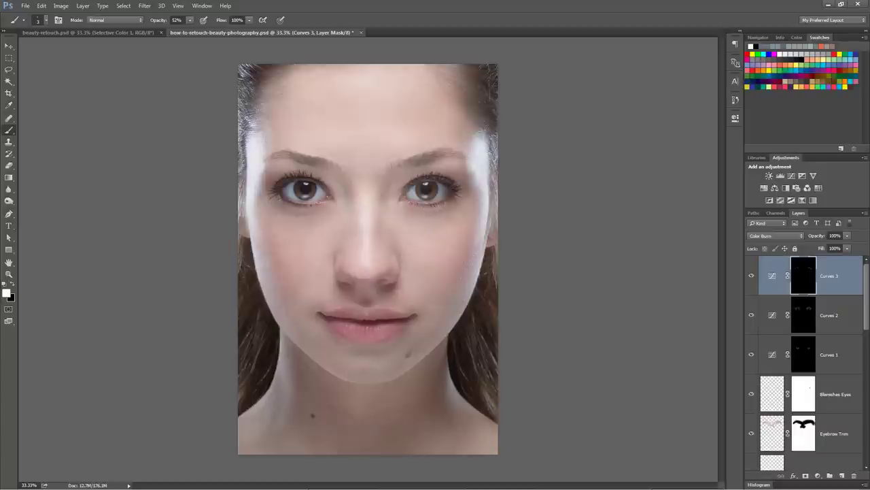
Reduce the Curves 3 layer's opacity to 42% and compare the eyes with and without the layer.
{"action": "key", "text": "z"}
{"action": "left_click_drag", "start_coordinate": [442, 202], "coordinate": [551, 258]}
{"action": "left_click_drag", "start_coordinate": [817, 234], "coordinate": [819, 242]}
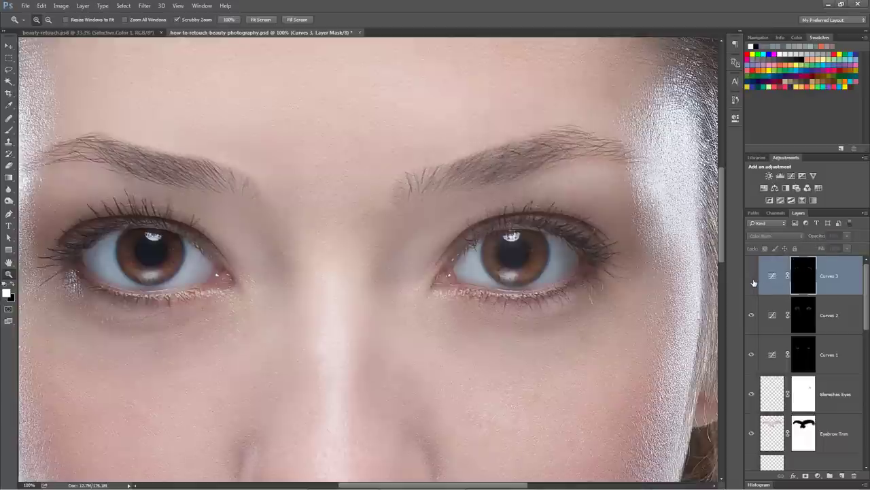
{"action": "key", "text": "ctrl+0"}
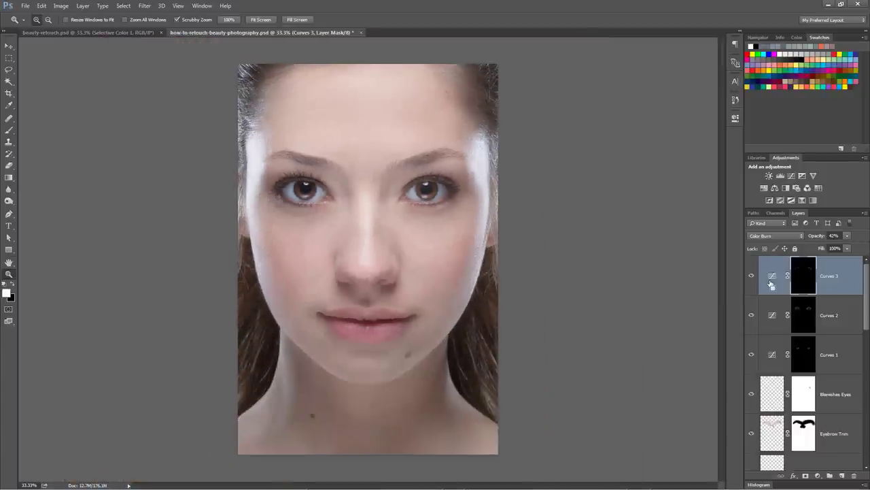
{"action": "left_click_drag", "start_coordinate": [824, 238], "coordinate": [812, 237]}
Add a Vibrance adjustment layer with Vibrance at -68 and invert its mask to black.
{"action": "left_click", "coordinate": [813, 175]}
{"action": "left_click_drag", "start_coordinate": [667, 149], "coordinate": [638, 150]}
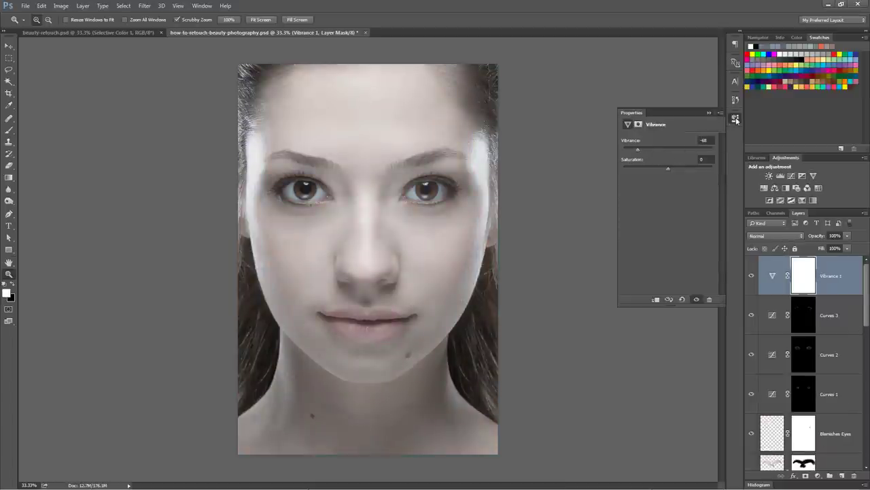
{"action": "left_click", "coordinate": [735, 119]}
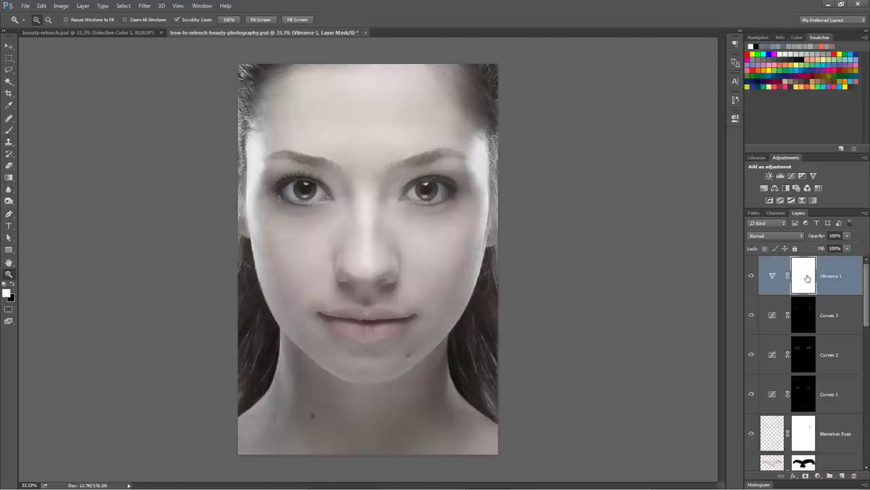
{"action": "key", "text": "ctrl+i"}
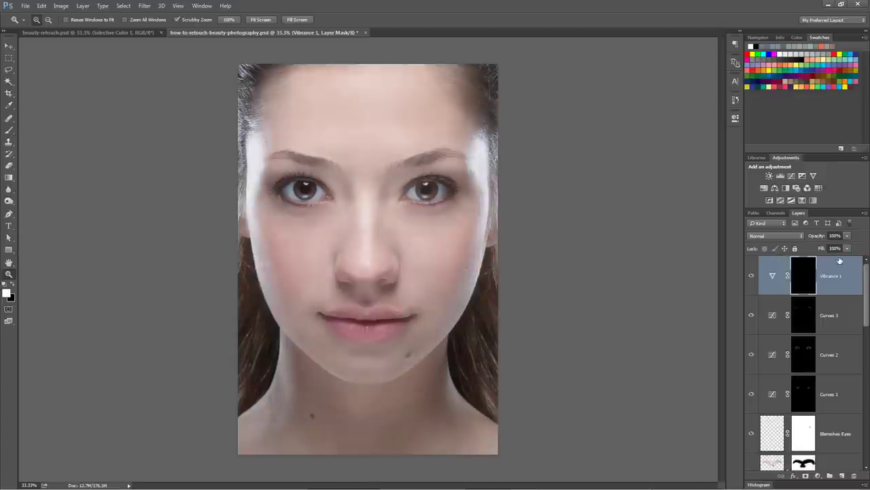
Desaturate the whites of the image's right eye by painting the Vibrance 1 mask with a softened white brush at 100% opacity.
{"action": "scroll", "coordinate": [417, 200], "scroll_direction": "up", "scroll_amount": 4}
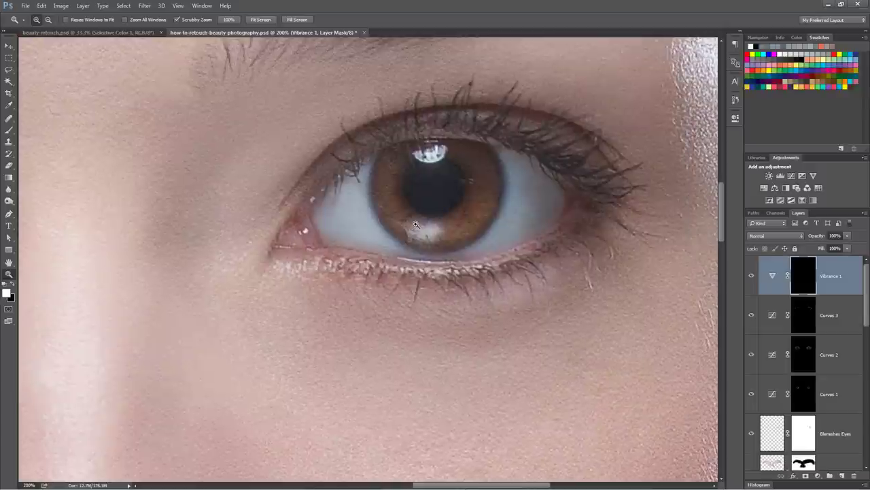
{"action": "key", "text": "b"}
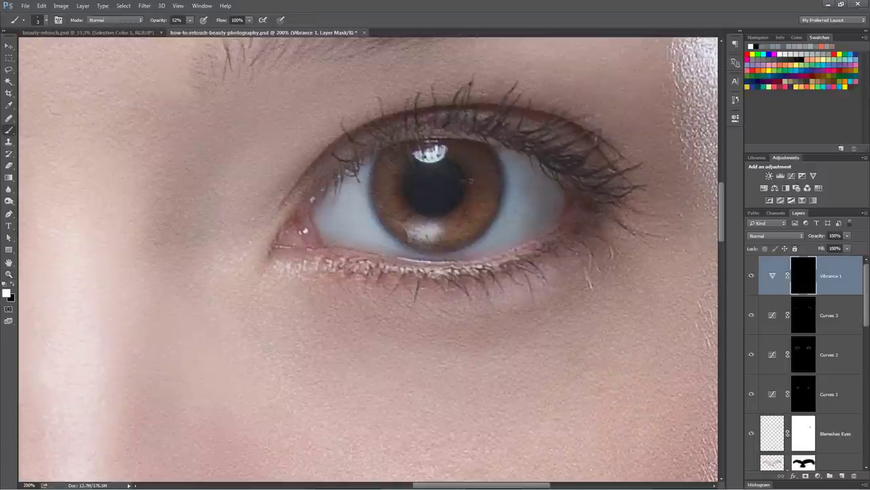
{"action": "key", "text": "]"}
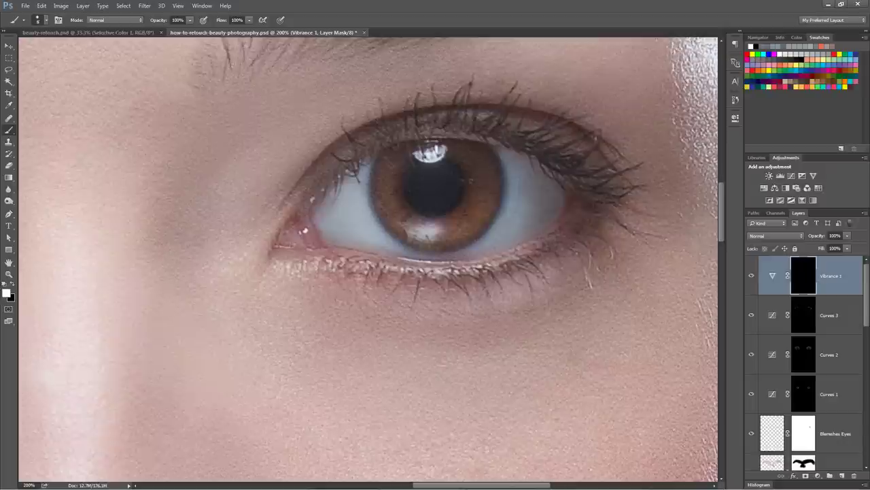
{"action": "right_click", "coordinate": [344, 208]}
{"action": "left_click", "coordinate": [442, 249]}
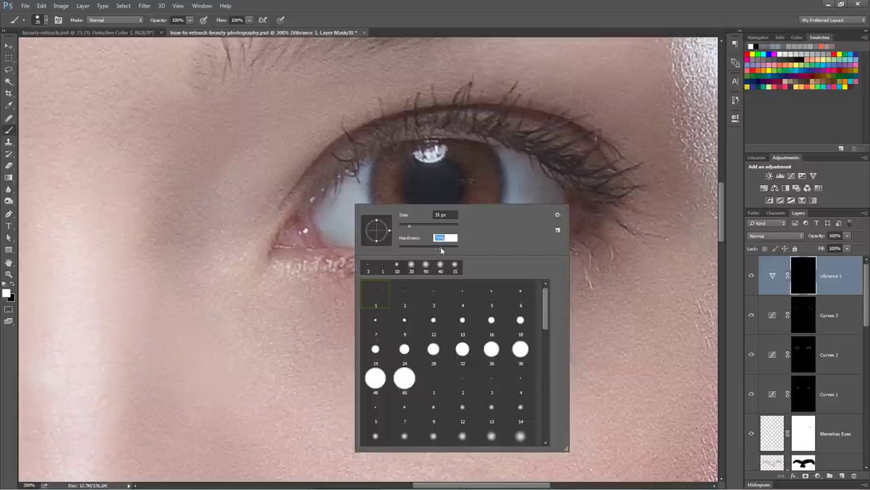
{"action": "left_click", "coordinate": [438, 238]}
{"action": "left_click_drag", "start_coordinate": [450, 239], "coordinate": [420, 241]}
{"action": "left_click", "coordinate": [333, 216]}
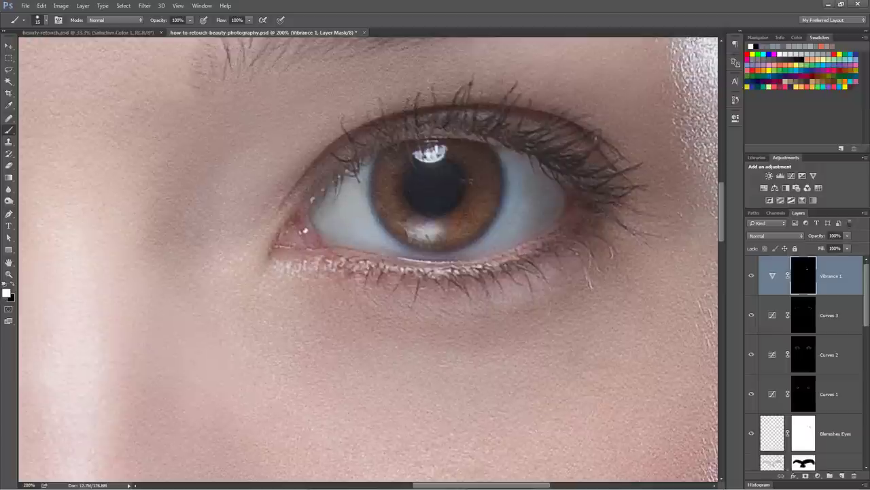
{"action": "key", "text": "bracketleft"}
{"action": "key", "text": "bracketleft"}
{"action": "key", "text": "bracketleft"}
{"action": "left_click_drag", "start_coordinate": [514, 167], "coordinate": [497, 220]}
Desaturate the whites of the image's left eye by painting white on the Vibrance 1 mask.
{"action": "left_click_drag", "start_coordinate": [105, 190], "coordinate": [801, 220]}
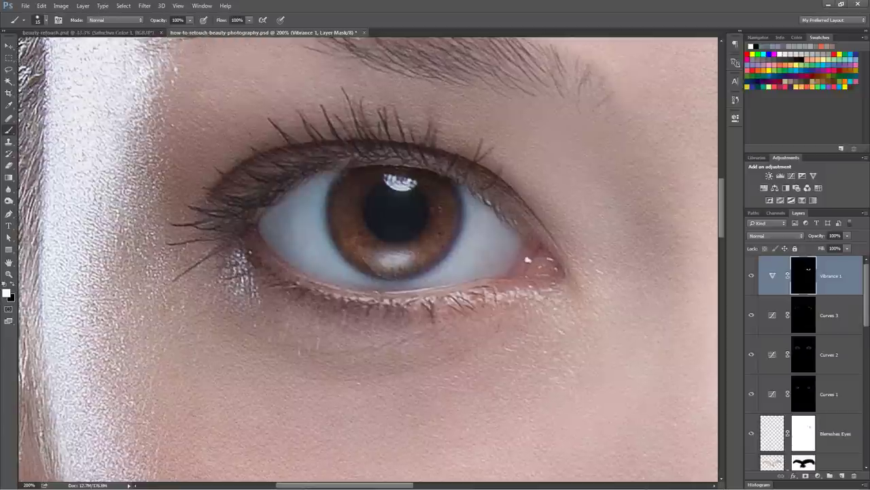
{"action": "mouse_move", "coordinate": [289, 213]}
{"action": "left_mouse_down"}
{"action": "mouse_move", "coordinate": [308, 226]}
{"action": "mouse_move", "coordinate": [321, 261]}
{"action": "mouse_move", "coordinate": [343, 272]}
{"action": "left_mouse_up"}
{"action": "key", "text": "bracketleft"}
{"action": "key", "text": "bracketleft"}
{"action": "key", "text": "bracketleft"}
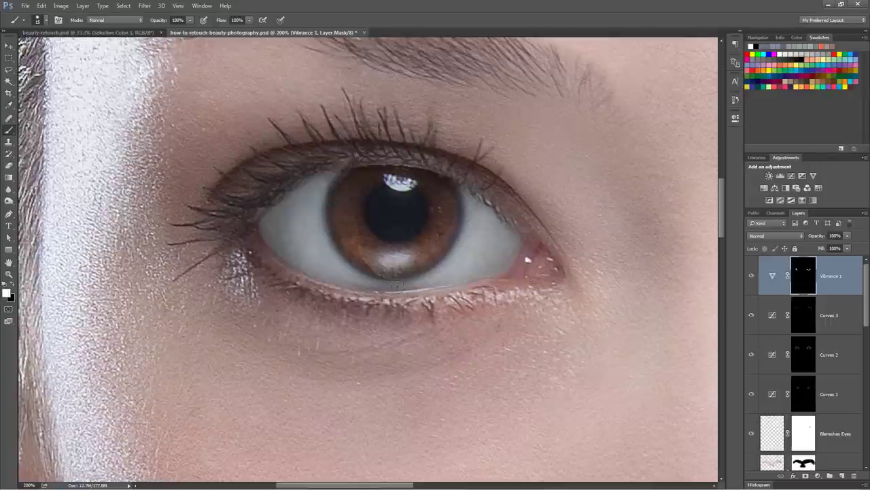
Desaturate the pink inner corners of both eyes on the Vibrance 1 mask with a 35 px white brush.
{"action": "left_click_drag", "start_coordinate": [670, 306], "coordinate": [368, 244]}
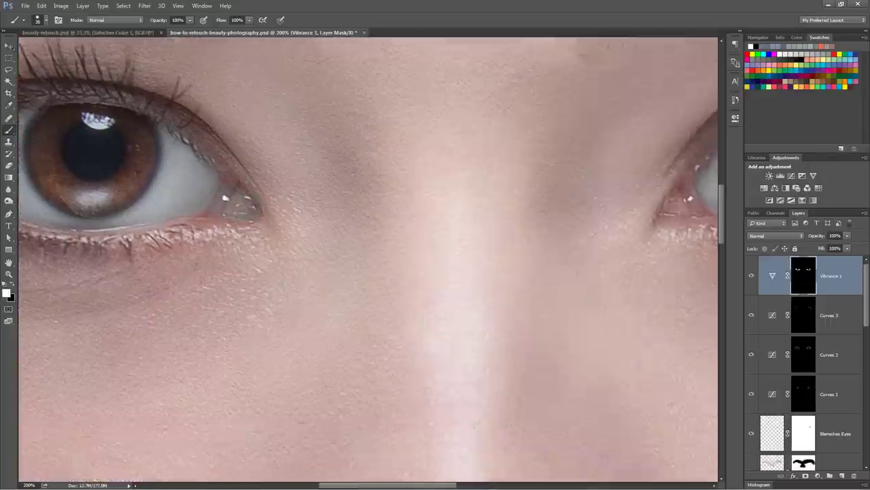
{"action": "left_click_drag", "start_coordinate": [702, 266], "coordinate": [484, 272]}
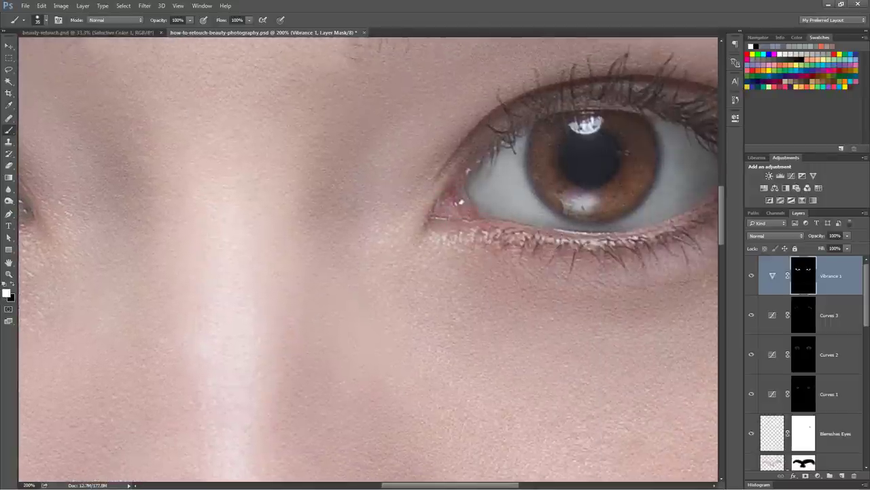
{"action": "scroll", "coordinate": [538, 239], "scroll_direction": "down", "scroll_amount": 5}
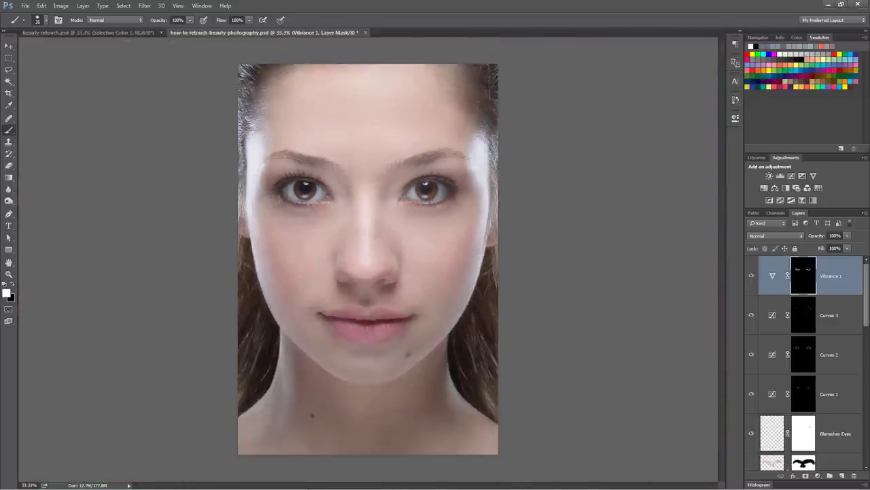
Reduce the Vibrance 1 layer's opacity to 54% and compare the portrait with and without it.
{"action": "left_click", "coordinate": [772, 276]}
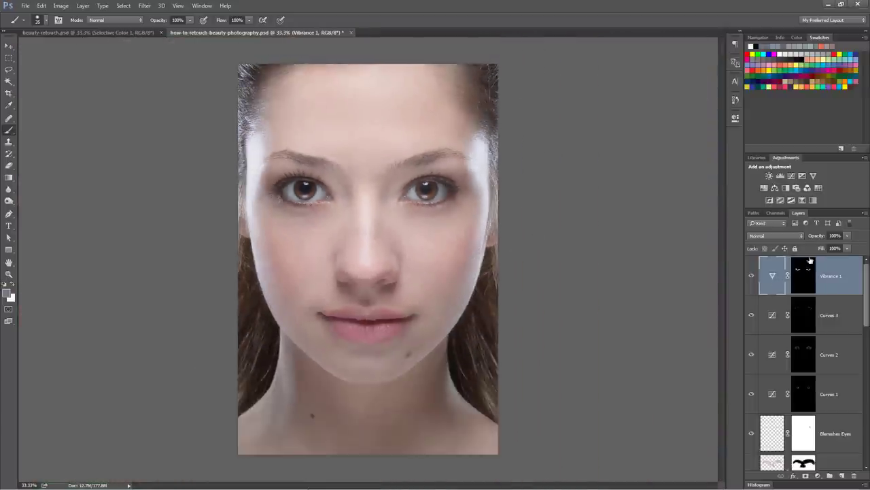
{"action": "left_click_drag", "start_coordinate": [820, 236], "coordinate": [815, 241]}
{"action": "left_click", "coordinate": [753, 277]}
{"action": "left_click", "coordinate": [753, 276]}
Add two empty layers above Vibrance 1, naming the upper one Darker and the lower one Lighter.
{"action": "key", "text": "z"}
{"action": "left_click_drag", "start_coordinate": [421, 199], "coordinate": [466, 196]}
{"action": "left_click_drag", "start_coordinate": [500, 156], "coordinate": [416, 268]}
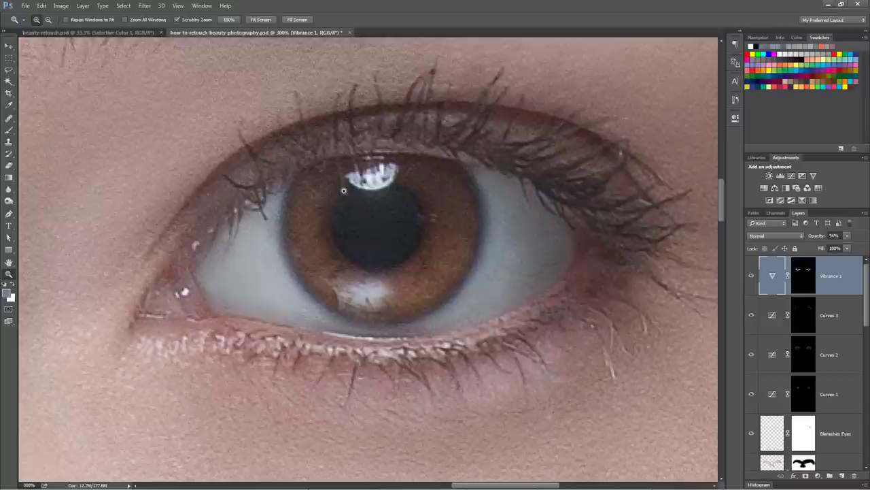
{"action": "left_click", "coordinate": [841, 475]}
{"action": "left_click", "coordinate": [842, 475]}
{"action": "double_click", "coordinate": [797, 276]}
{"action": "type", "text": "Darker"}
{"action": "key", "text": "Return"}
{"action": "key", "text": "s"}
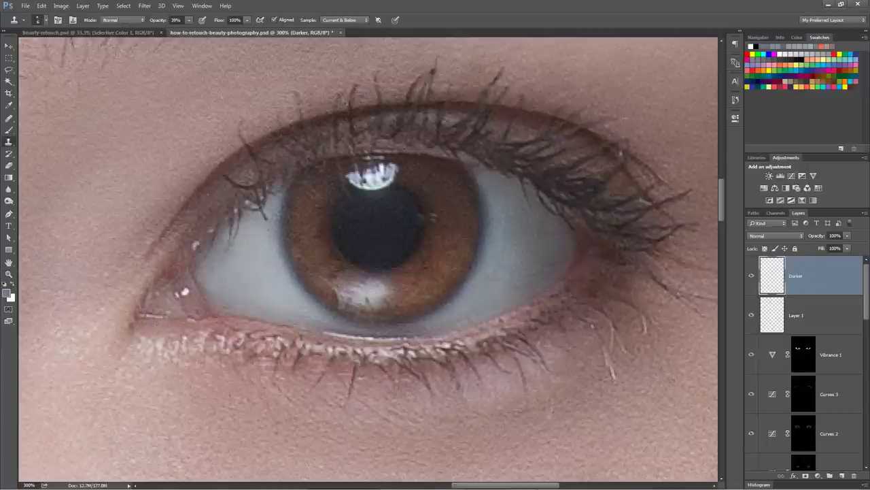
{"action": "double_click", "coordinate": [797, 316]}
{"action": "type", "text": "Lighter"}
{"action": "key", "text": "Return"}
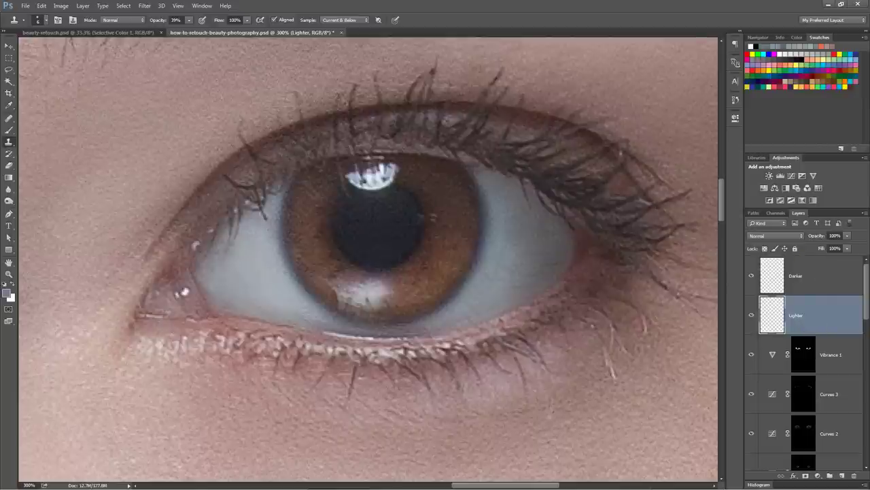
Set the Clone Stamp to 100% opacity with a hard 1 px tip, and make white the foreground colour.
{"action": "left_click_drag", "start_coordinate": [159, 25], "coordinate": [241, 29]}
{"action": "key", "text": "d"}
{"action": "key", "text": "x"}
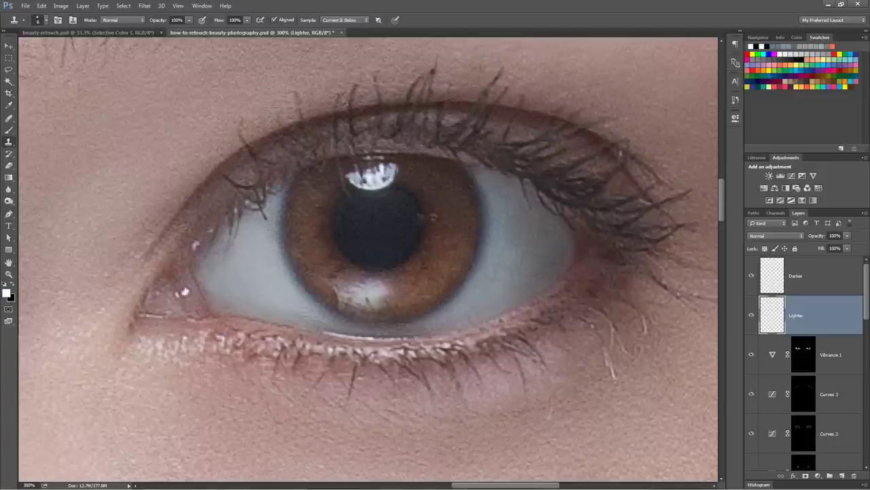
{"action": "right_click", "coordinate": [324, 221]}
{"action": "left_click", "coordinate": [342, 306]}
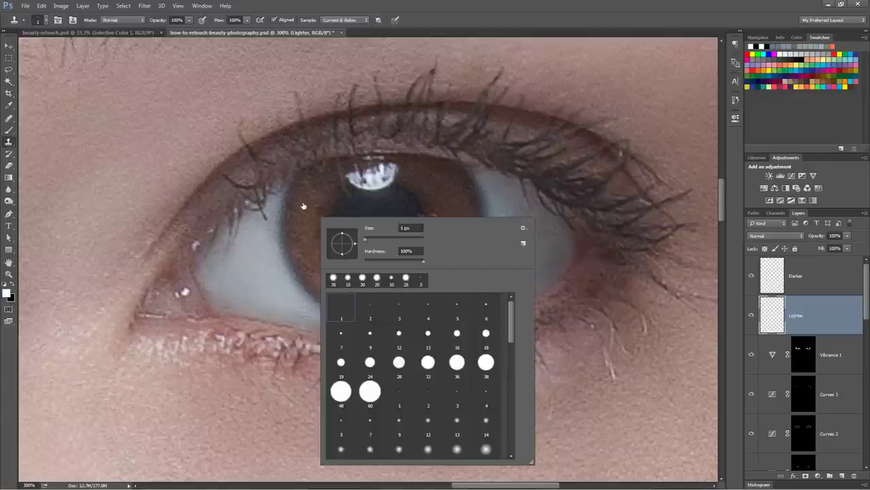
{"action": "key", "text": "Return"}
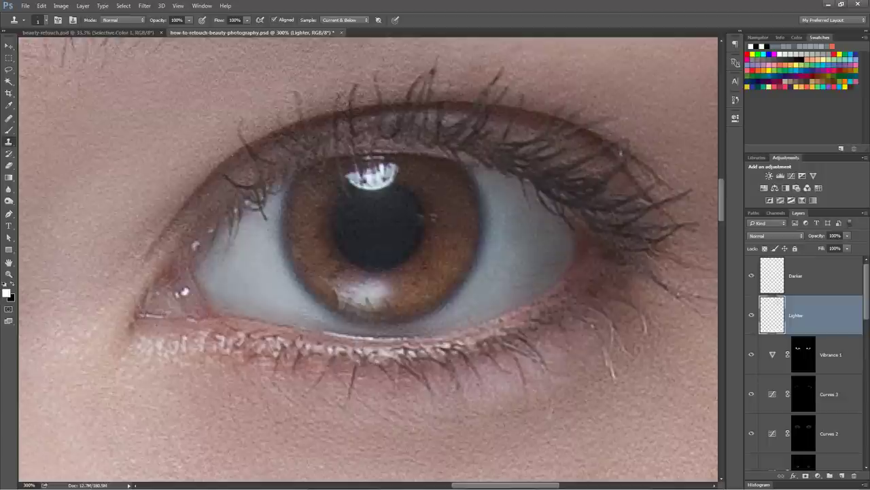
Paint short white flecks along the outer edge of the right-hand eye's iris on the Lighter layer with a 1 px brush.
{"action": "key", "text": "b"}
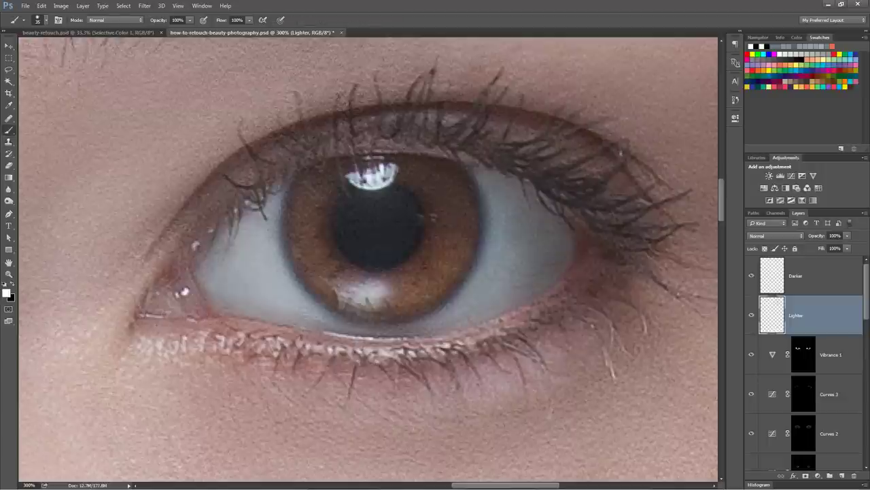
{"action": "right_click", "coordinate": [341, 235]}
{"action": "left_click", "coordinate": [359, 324]}
{"action": "key", "text": "Return"}
{"action": "key", "text": "ctrl+plus"}
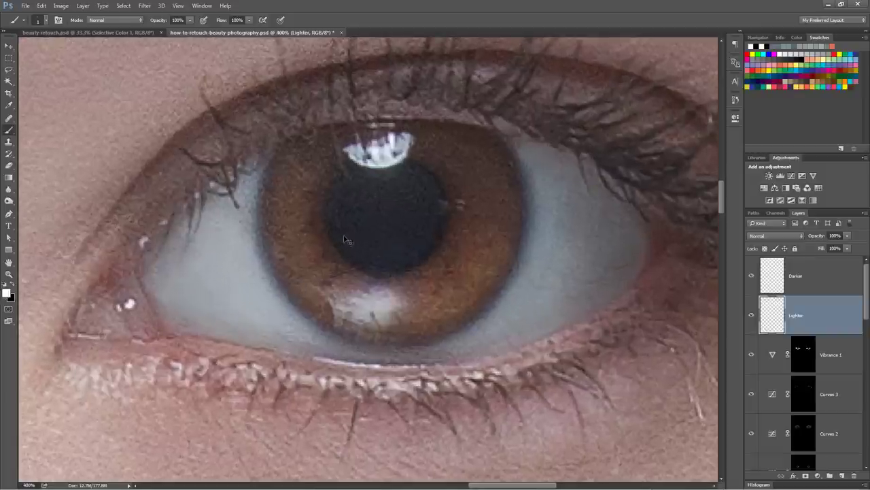
{"action": "left_click_drag", "start_coordinate": [340, 207], "coordinate": [356, 249]}
{"action": "left_click_drag", "start_coordinate": [308, 201], "coordinate": [329, 219]}
{"action": "left_click_drag", "start_coordinate": [310, 216], "coordinate": [319, 219]}
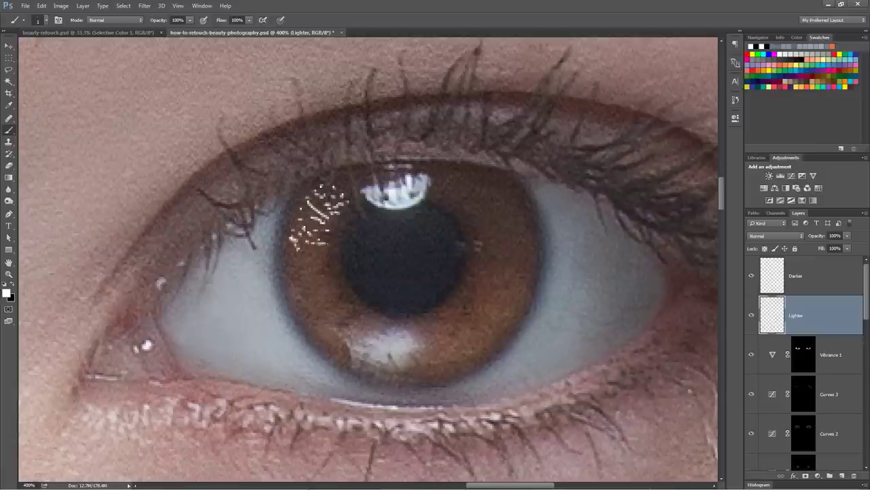
{"action": "left_click", "coordinate": [306, 256]}
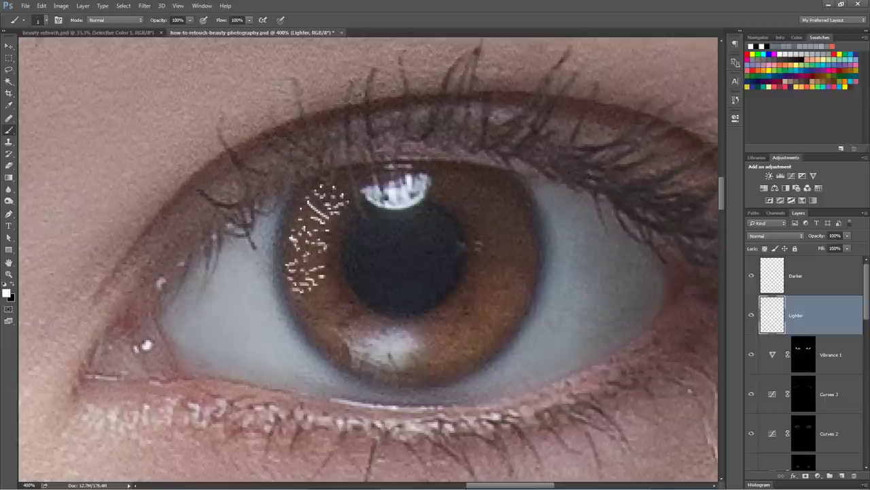
{"action": "left_click_drag", "start_coordinate": [302, 295], "coordinate": [303, 300]}
{"action": "mouse_move", "coordinate": [307, 303]}
{"action": "left_mouse_down"}
{"action": "mouse_move", "coordinate": [311, 315]}
{"action": "mouse_move", "coordinate": [297, 315]}
{"action": "mouse_move", "coordinate": [342, 355]}
{"action": "left_mouse_up"}
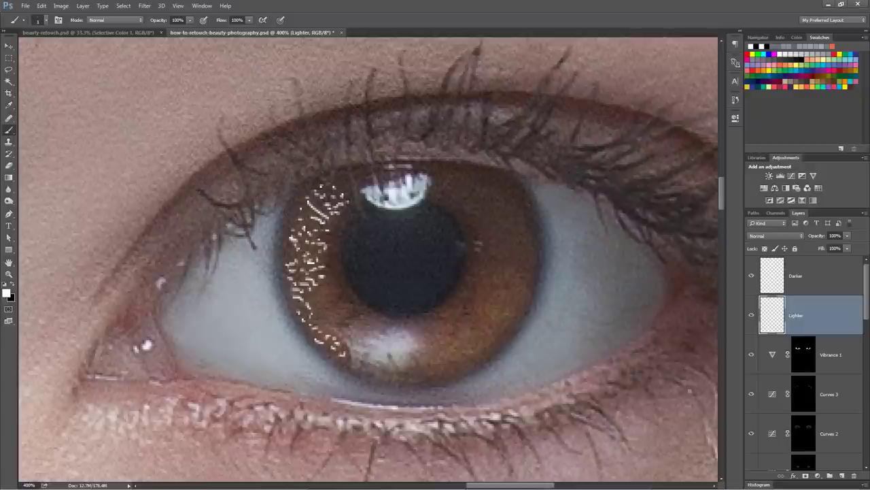
Extend the white flecks toward the pupil and around the rest of the right-hand eye's iris on the Lighter layer.
{"action": "left_click_drag", "start_coordinate": [318, 304], "coordinate": [320, 306]}
{"action": "left_click_drag", "start_coordinate": [316, 290], "coordinate": [319, 293]}
{"action": "left_click_drag", "start_coordinate": [325, 294], "coordinate": [333, 274]}
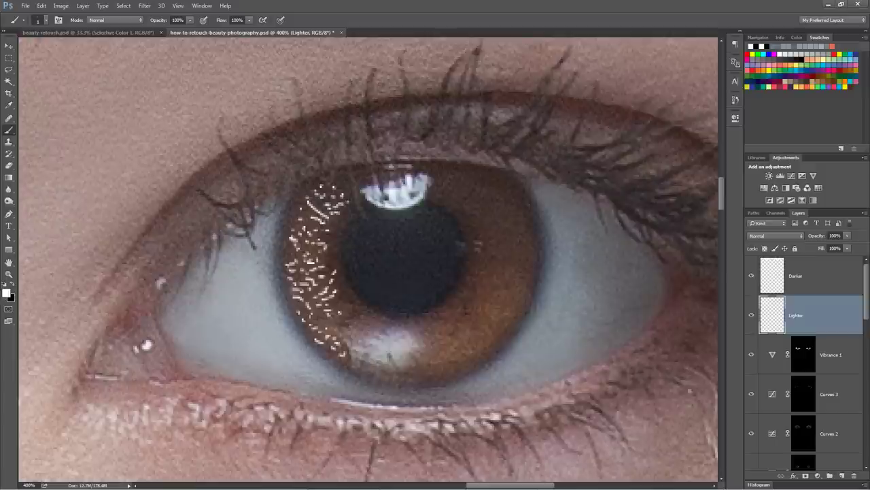
{"action": "left_click_drag", "start_coordinate": [353, 320], "coordinate": [342, 330]}
{"action": "left_click_drag", "start_coordinate": [399, 340], "coordinate": [410, 332]}
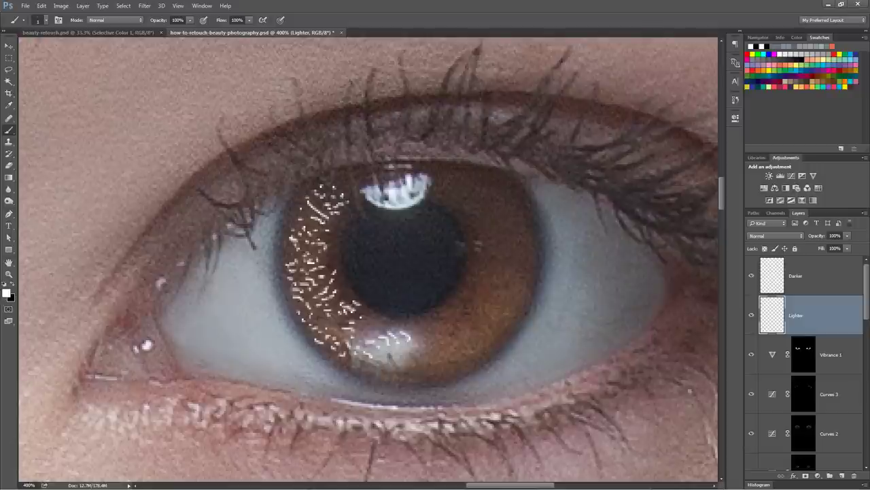
{"action": "left_click_drag", "start_coordinate": [356, 371], "coordinate": [412, 359]}
{"action": "mouse_move", "coordinate": [442, 357]}
{"action": "left_mouse_down"}
{"action": "mouse_move", "coordinate": [424, 345]}
{"action": "mouse_move", "coordinate": [469, 355]}
{"action": "mouse_move", "coordinate": [468, 306]}
{"action": "left_mouse_up"}
{"action": "left_click_drag", "start_coordinate": [476, 252], "coordinate": [408, 260]}
Paint matching white flecks all around the left-hand eye's iris on the Lighter layer.
{"action": "left_click_drag", "start_coordinate": [416, 207], "coordinate": [436, 222]}
{"action": "left_click_drag", "start_coordinate": [414, 251], "coordinate": [424, 269]}
{"action": "left_click_drag", "start_coordinate": [439, 246], "coordinate": [465, 263]}
{"action": "left_click_drag", "start_coordinate": [412, 314], "coordinate": [452, 278]}
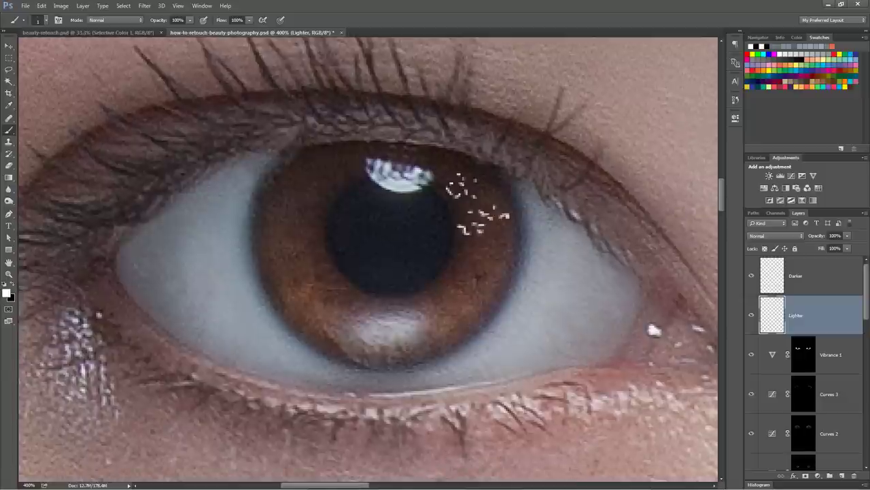
{"action": "left_click_drag", "start_coordinate": [391, 147], "coordinate": [480, 258]}
{"action": "mouse_move", "coordinate": [469, 288]}
{"action": "left_mouse_down"}
{"action": "mouse_move", "coordinate": [433, 320]}
{"action": "mouse_move", "coordinate": [431, 345]}
{"action": "left_mouse_up"}
{"action": "mouse_move", "coordinate": [371, 347]}
{"action": "left_mouse_down"}
{"action": "mouse_move", "coordinate": [318, 329]}
{"action": "mouse_move", "coordinate": [269, 270]}
{"action": "mouse_move", "coordinate": [268, 219]}
{"action": "mouse_move", "coordinate": [279, 183]}
{"action": "left_mouse_up"}
{"action": "left_click_drag", "start_coordinate": [330, 166], "coordinate": [344, 299]}
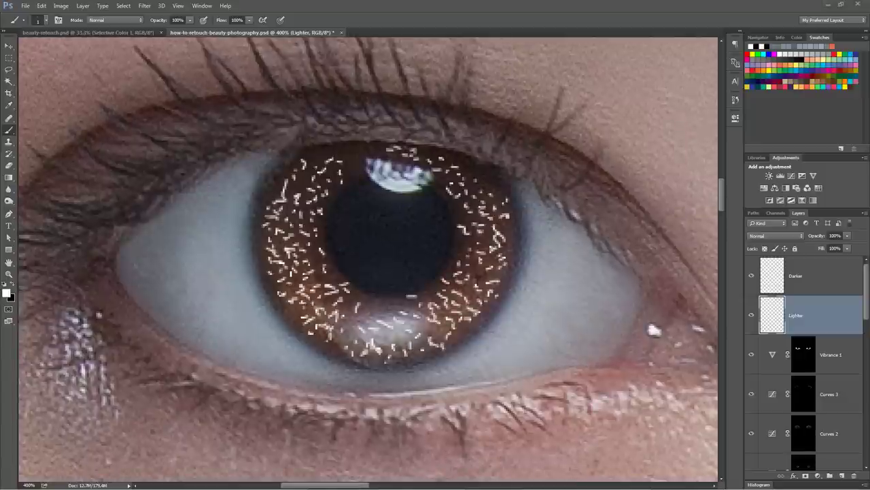
{"action": "left_click_drag", "start_coordinate": [525, 252], "coordinate": [470, 270]}
Hide the Lighter layer and paint short black flecks all around the left-hand eye's iris on the Darker layer.
{"action": "left_click", "coordinate": [799, 279]}
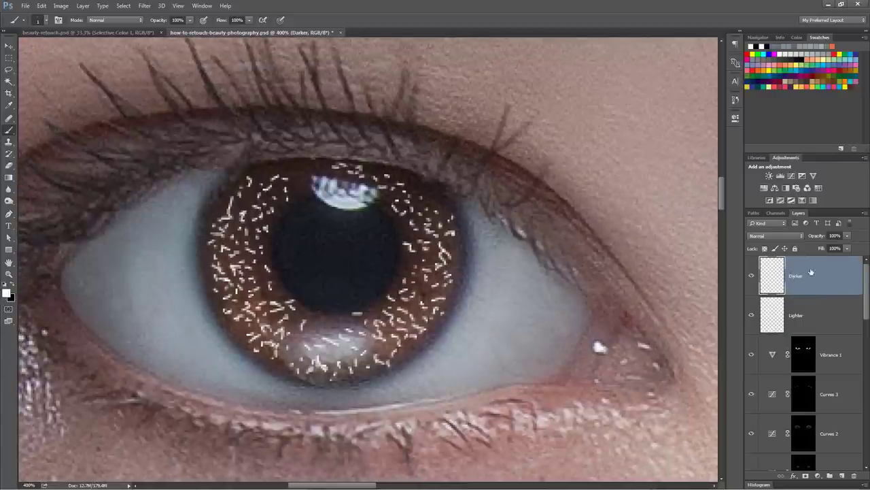
{"action": "key", "text": "x"}
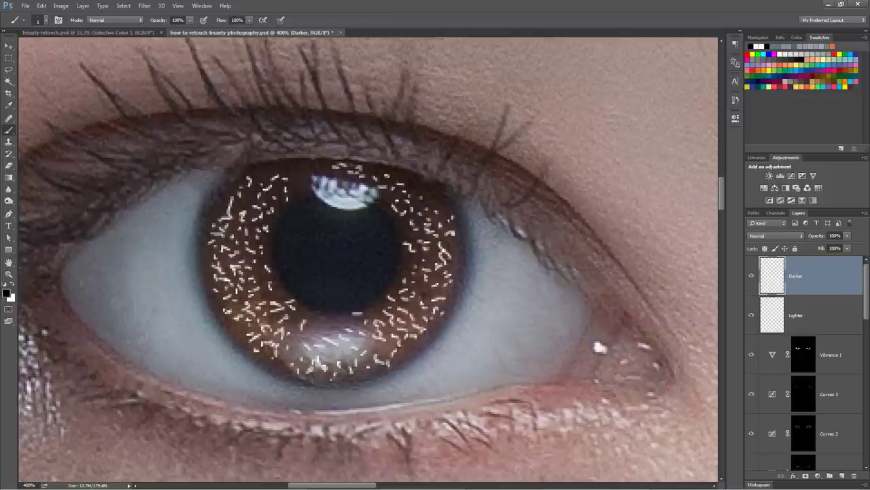
{"action": "left_click", "coordinate": [753, 315]}
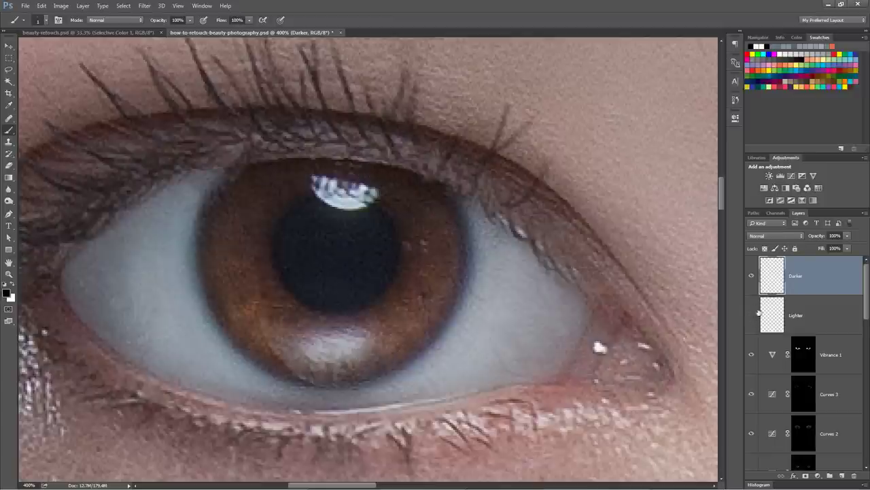
{"action": "left_click_drag", "start_coordinate": [247, 229], "coordinate": [284, 240]}
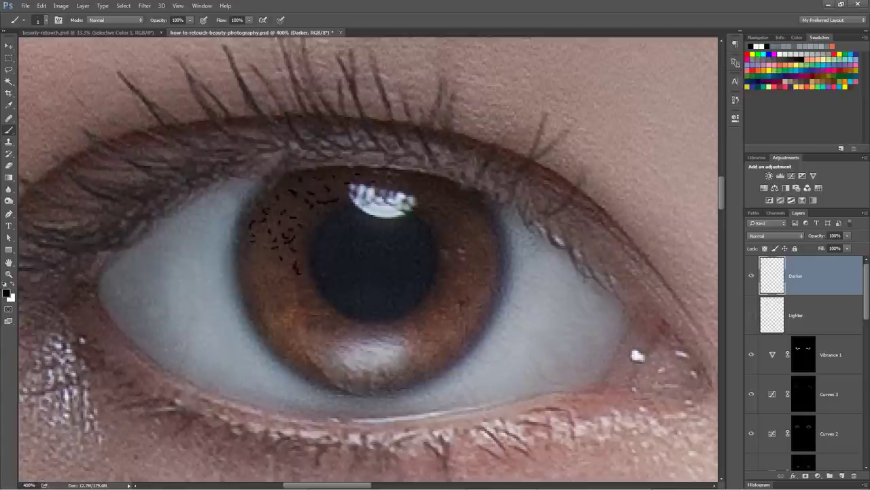
{"action": "left_click_drag", "start_coordinate": [254, 284], "coordinate": [256, 289]}
{"action": "left_click_drag", "start_coordinate": [255, 294], "coordinate": [257, 299]}
{"action": "left_click_drag", "start_coordinate": [256, 304], "coordinate": [257, 309]}
{"action": "left_click_drag", "start_coordinate": [257, 316], "coordinate": [260, 319]}
{"action": "mouse_move", "coordinate": [299, 283]}
{"action": "left_mouse_down"}
{"action": "mouse_move", "coordinate": [292, 350]}
{"action": "mouse_move", "coordinate": [462, 306]}
{"action": "mouse_move", "coordinate": [469, 214]}
{"action": "left_mouse_up"}
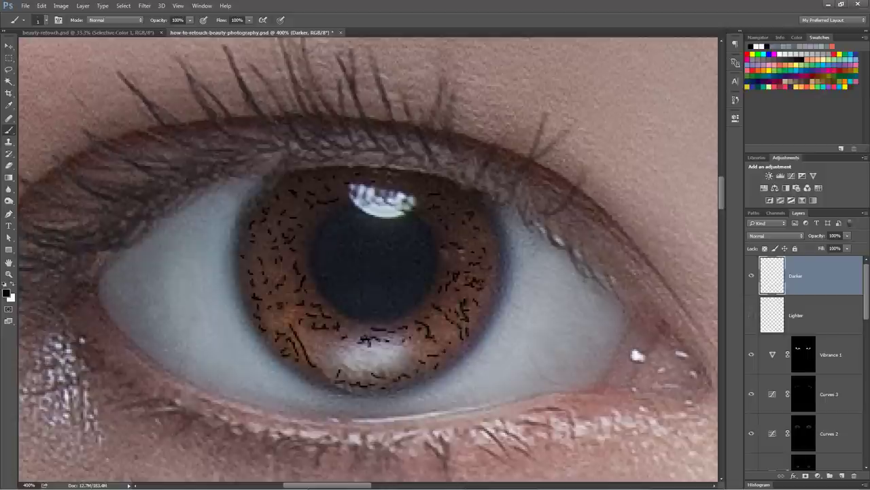
Paint matching black flecks around the right-hand eye's iris on the Darker layer.
{"action": "left_click_drag", "start_coordinate": [384, 163], "coordinate": [357, 191]}
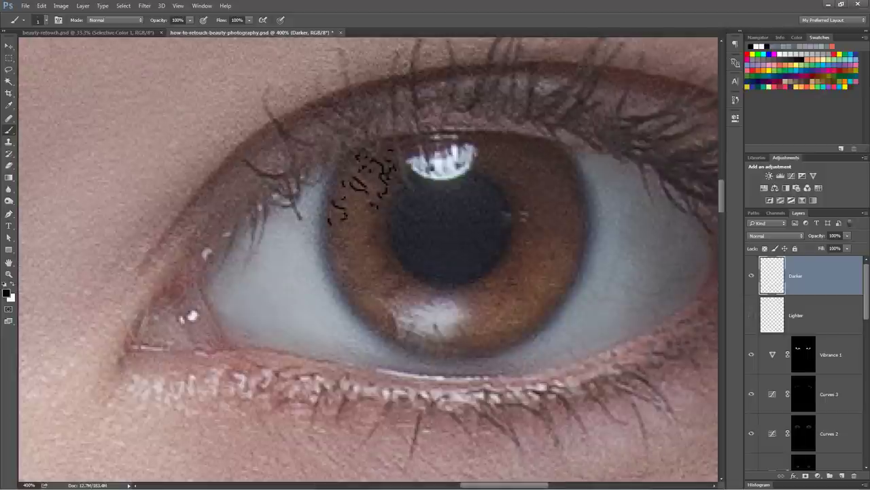
{"action": "mouse_move", "coordinate": [336, 248]}
{"action": "left_mouse_down"}
{"action": "mouse_move", "coordinate": [370, 289]}
{"action": "mouse_move", "coordinate": [425, 330]}
{"action": "mouse_move", "coordinate": [551, 268]}
{"action": "mouse_move", "coordinate": [561, 228]}
{"action": "left_mouse_up"}
{"action": "left_click_drag", "start_coordinate": [456, 301], "coordinate": [462, 309]}
{"action": "left_click_drag", "start_coordinate": [479, 299], "coordinate": [472, 308]}
Show the Lighter layer again and review the combined flecks across both eyes and close up on the right-hand iris.
{"action": "key", "text": "ctrl+minus"}
{"action": "key", "text": "ctrl+minus"}
{"action": "key", "text": "ctrl+minus"}
{"action": "key", "text": "ctrl+minus"}
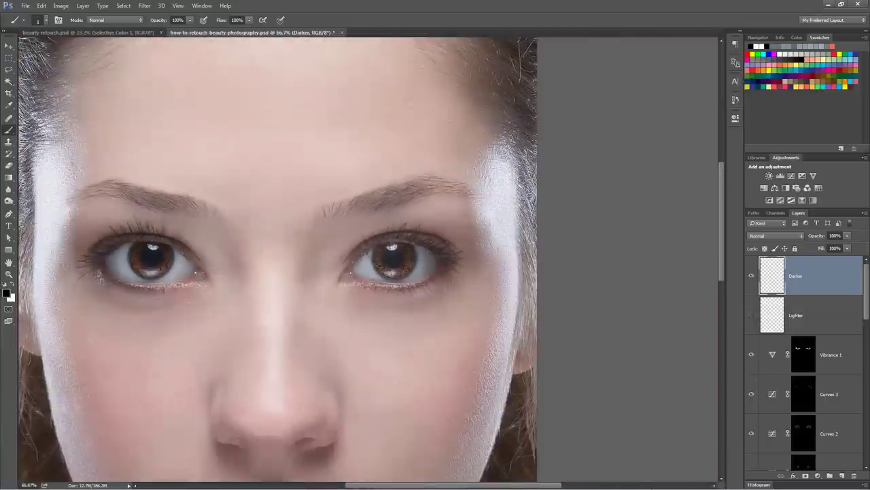
{"action": "left_click_drag", "start_coordinate": [528, 218], "coordinate": [637, 181]}
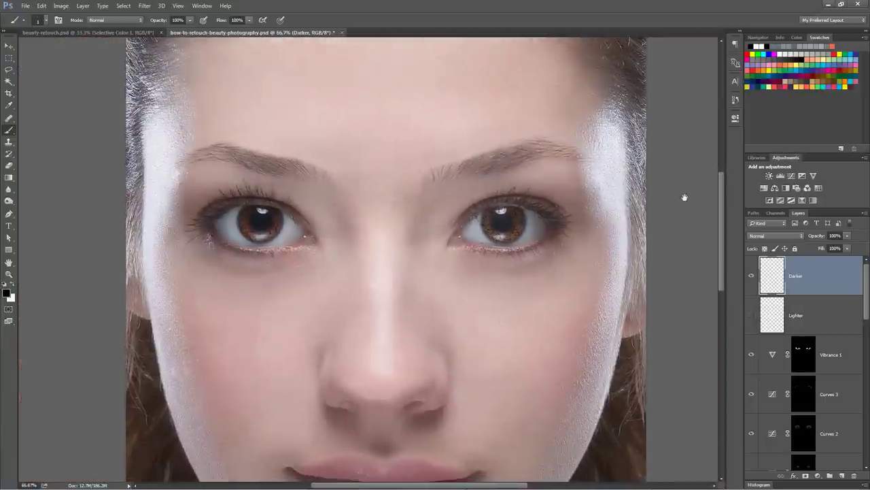
{"action": "left_click", "coordinate": [751, 316]}
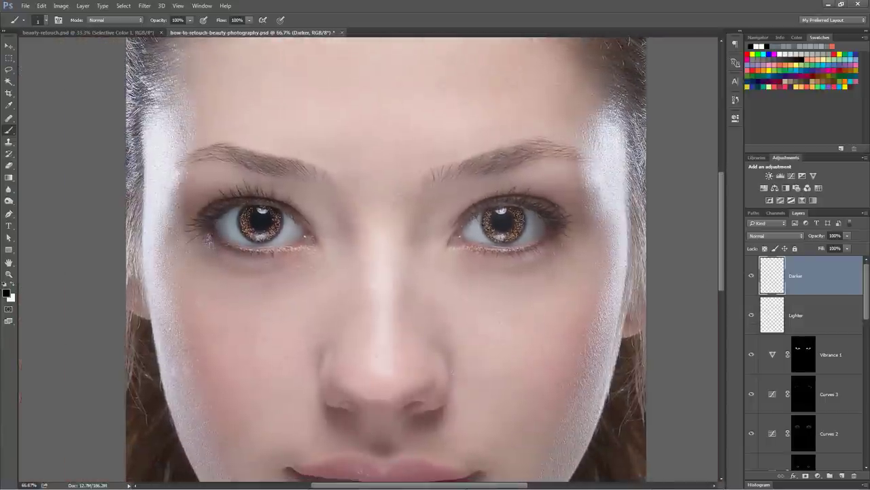
{"action": "left_click_drag", "start_coordinate": [633, 257], "coordinate": [662, 243]}
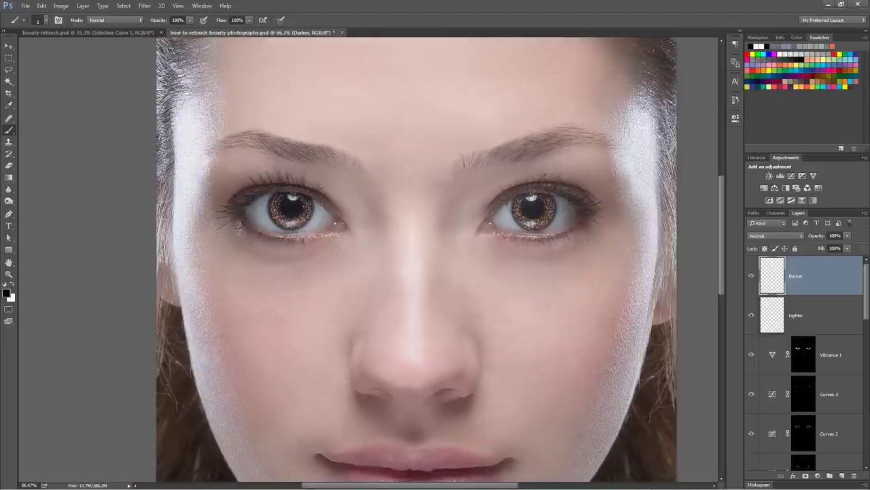
{"action": "key", "text": "z"}
{"action": "left_click", "coordinate": [551, 221]}
{"action": "left_click", "coordinate": [551, 221]}
{"action": "left_click", "coordinate": [552, 221]}
{"action": "left_click_drag", "start_coordinate": [570, 202], "coordinate": [505, 238]}
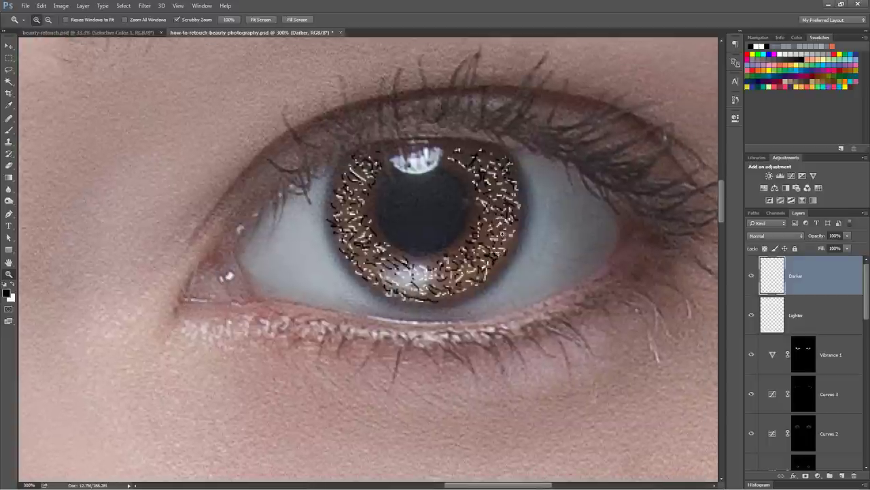
Hide the Darker layer and soften the Lighter layer with a Gaussian Blur radius slightly above 0.5 px.
{"action": "left_click", "coordinate": [752, 275]}
{"action": "left_click", "coordinate": [772, 315]}
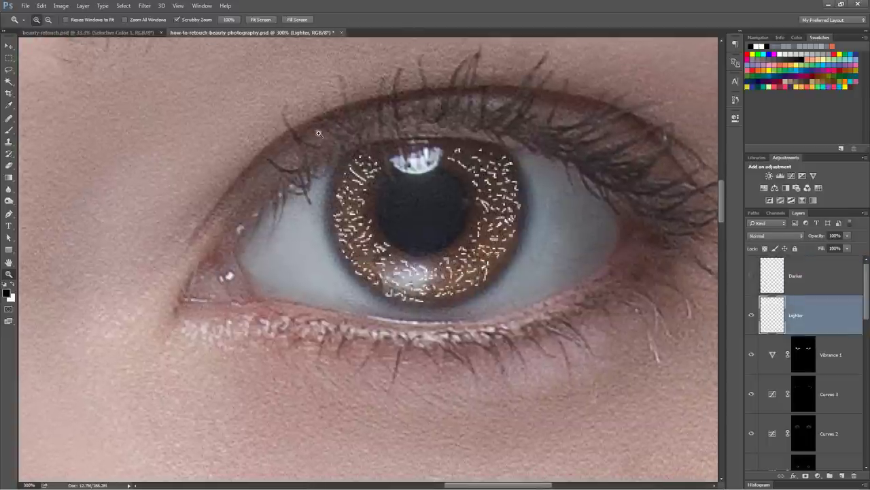
{"action": "key", "text": "v"}
{"action": "left_click", "coordinate": [144, 6]}
{"action": "mouse_move", "coordinate": [182, 111]}
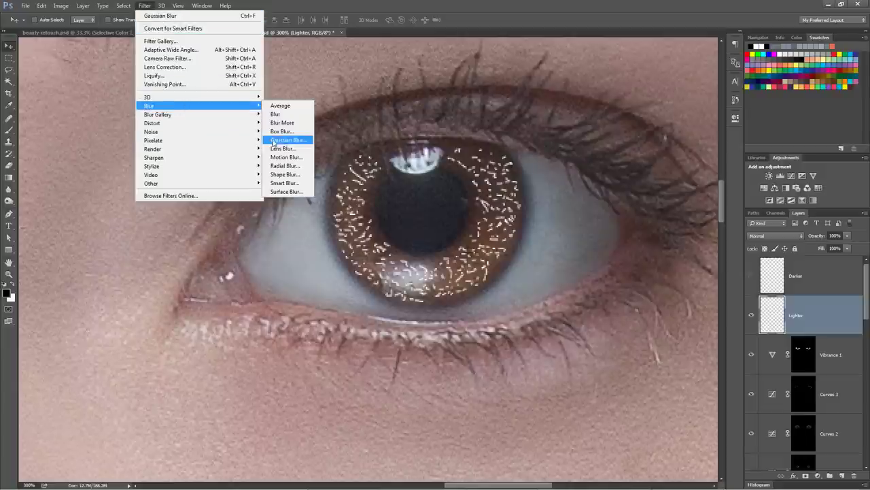
{"action": "left_click", "coordinate": [279, 143]}
{"action": "type", "text": "1.0"}
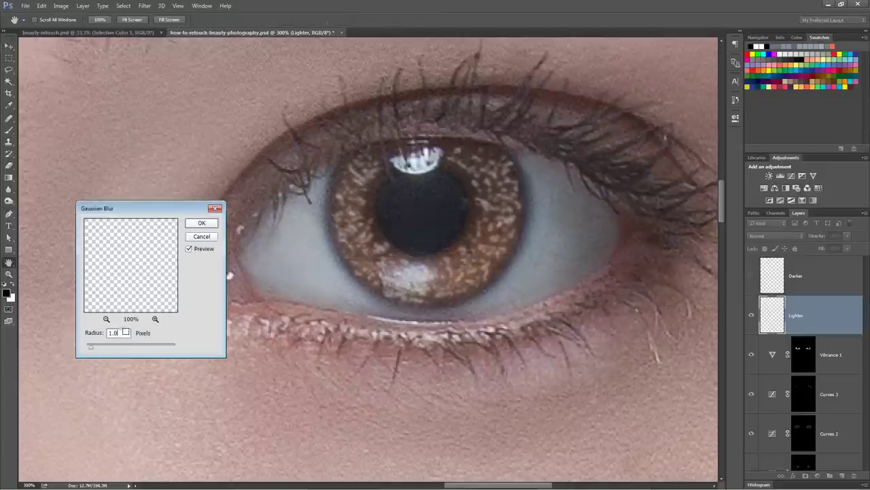
{"action": "double_click", "coordinate": [116, 333]}
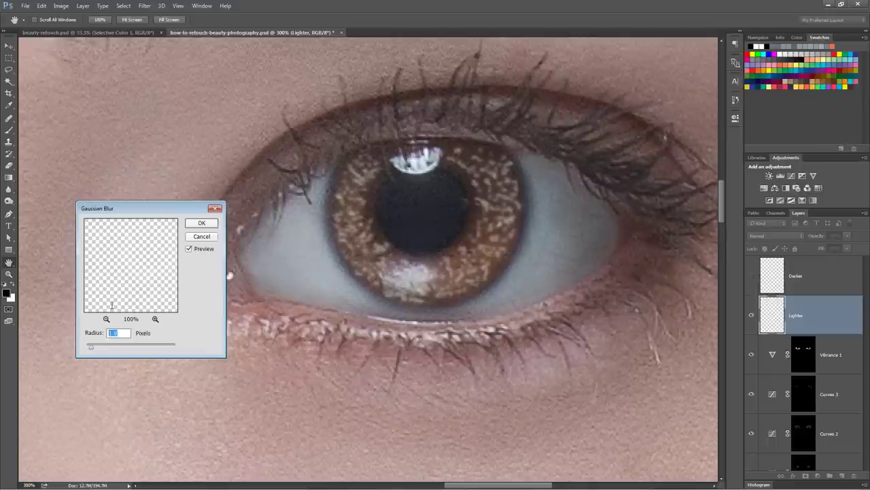
{"action": "type", "text": "0.5"}
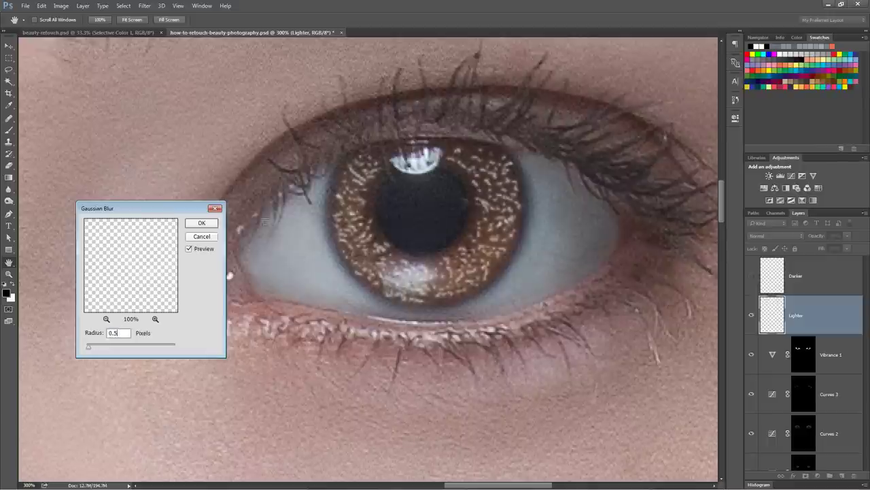
{"action": "key", "text": "Up"}
{"action": "key", "text": "Up"}
{"action": "key", "text": "Up"}
{"action": "left_click", "coordinate": [202, 225]}
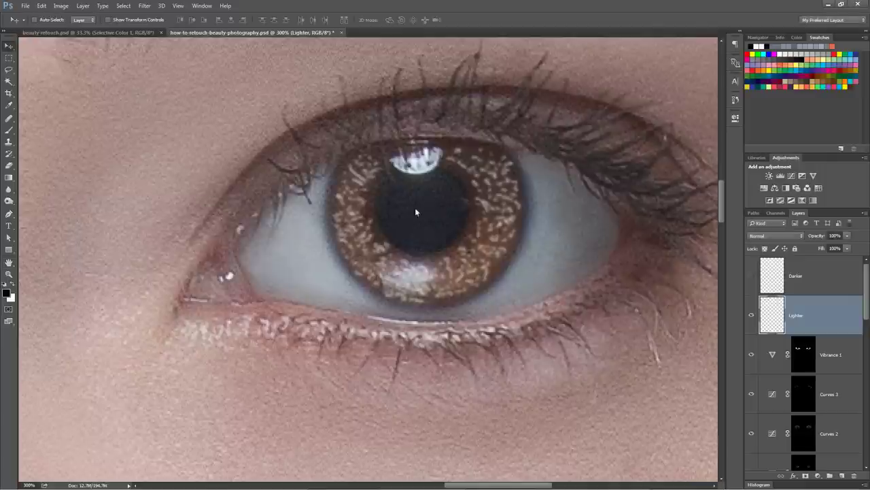
Show the Darker layer and repeat the same Gaussian Blur on it.
{"action": "left_click", "coordinate": [752, 277]}
{"action": "left_click", "coordinate": [775, 284]}
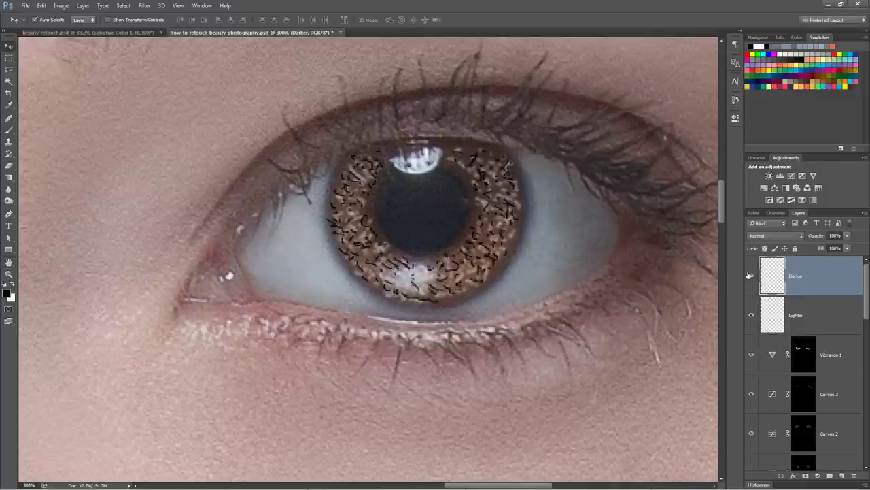
{"action": "key", "text": "ctrl+f"}
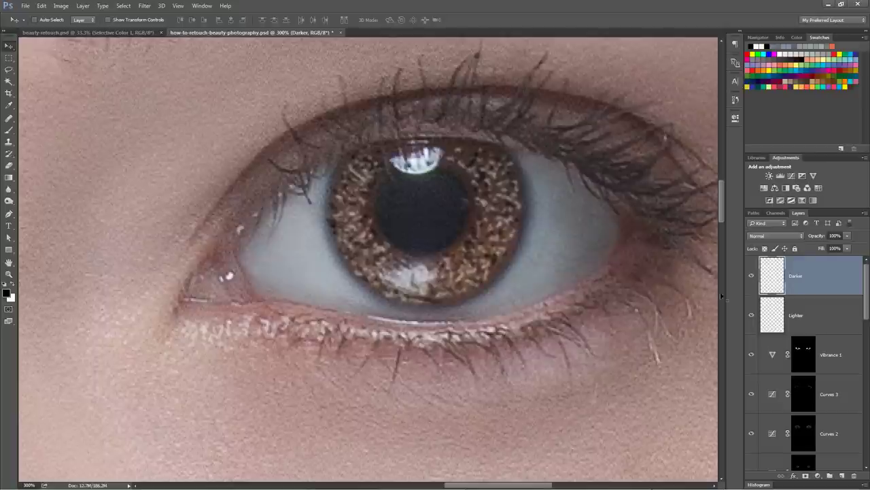
Change the blend mode of both the Darker and Lighter layers to Overlay.
{"action": "left_click", "coordinate": [786, 236]}
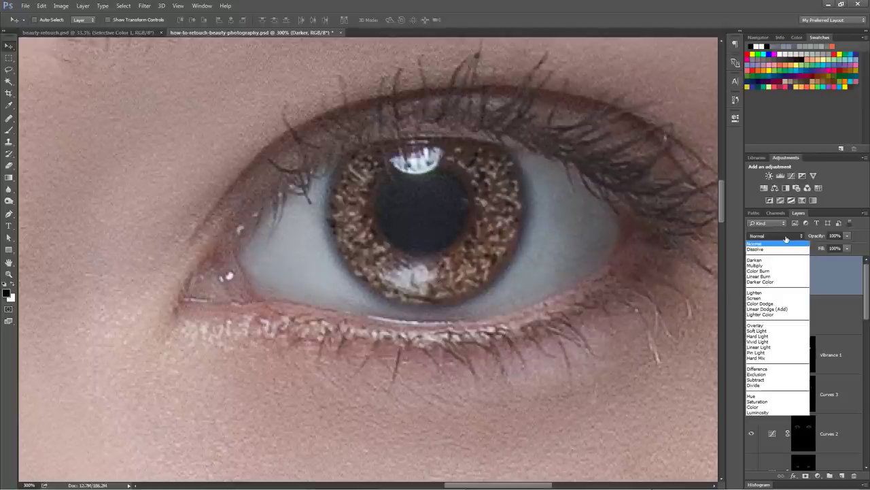
{"action": "left_click", "coordinate": [758, 325]}
{"action": "left_click", "coordinate": [781, 310]}
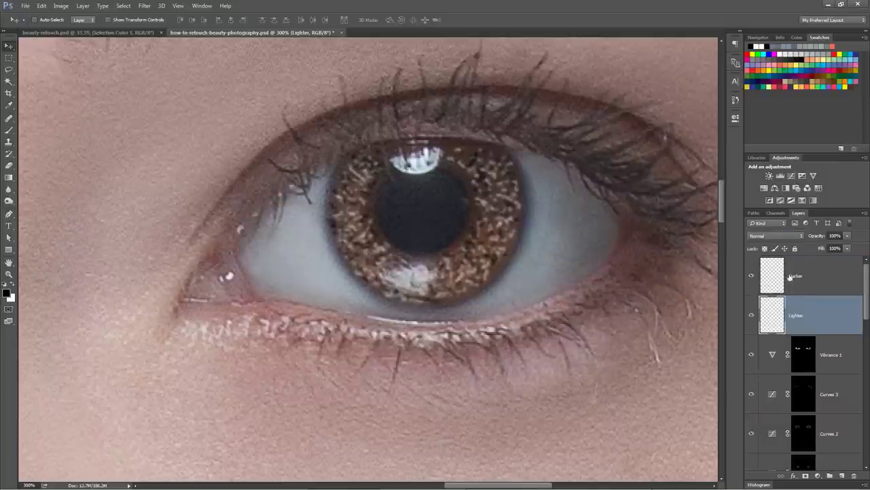
{"action": "left_click", "coordinate": [775, 236]}
{"action": "left_click", "coordinate": [756, 325]}
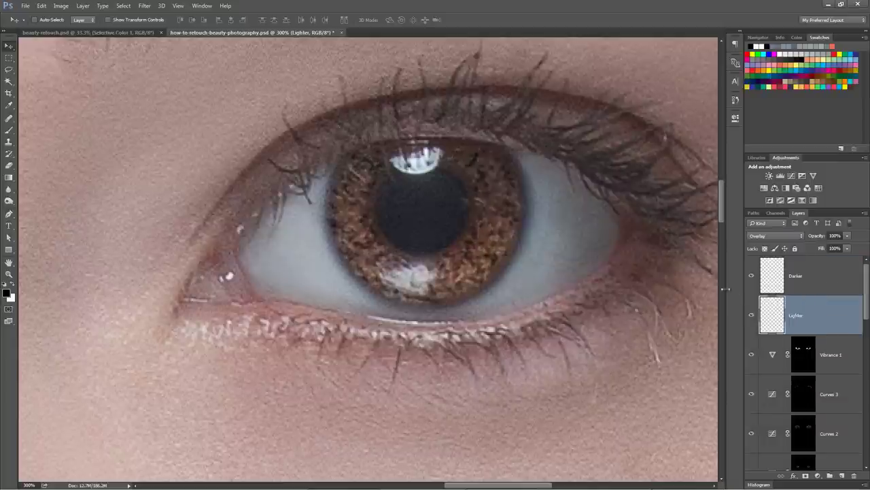
Compare the irises of both eyes and reduce the Darker layer's opacity to about 33%.
{"action": "left_click_drag", "start_coordinate": [543, 254], "coordinate": [615, 264]}
{"action": "left_click_drag", "start_coordinate": [296, 247], "coordinate": [594, 268]}
{"action": "left_click_drag", "start_coordinate": [204, 224], "coordinate": [493, 229]}
{"action": "left_click_drag", "start_coordinate": [363, 288], "coordinate": [360, 264]}
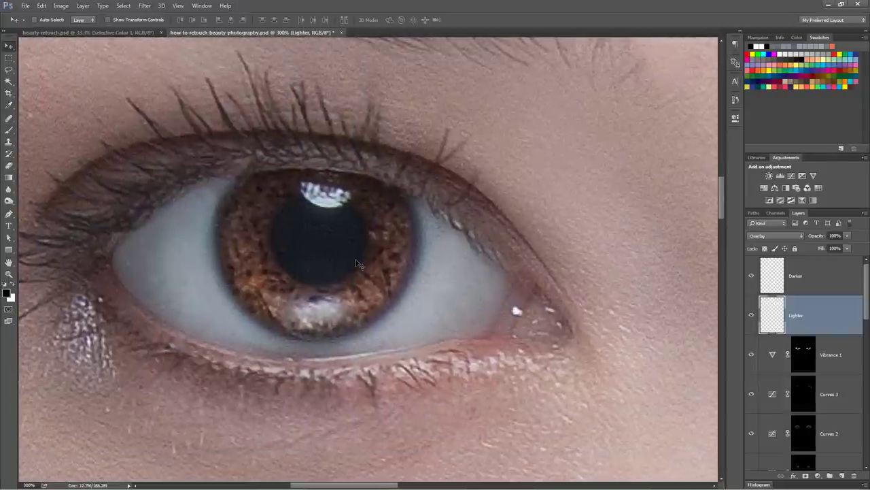
{"action": "left_click", "coordinate": [793, 275]}
{"action": "left_click_drag", "start_coordinate": [820, 237], "coordinate": [816, 236]}
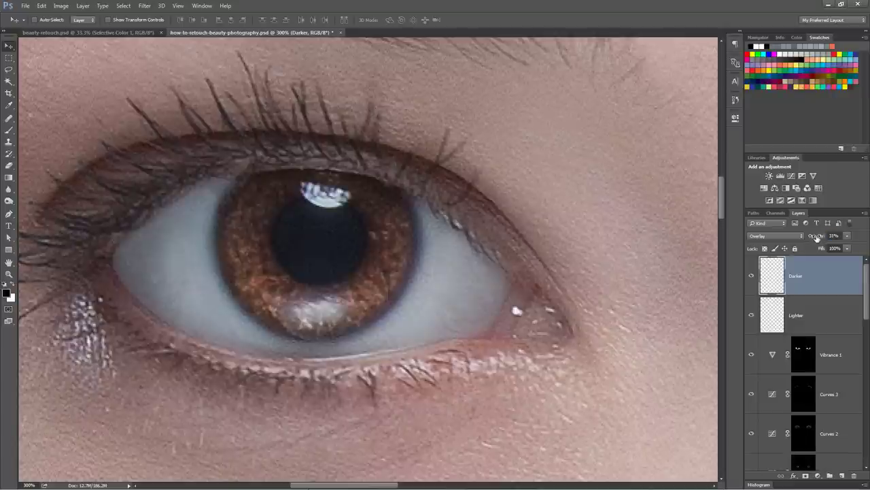
Reduce the Lighter layer's opacity to 68% and check both eyes in the wider portrait.
{"action": "left_click", "coordinate": [797, 307]}
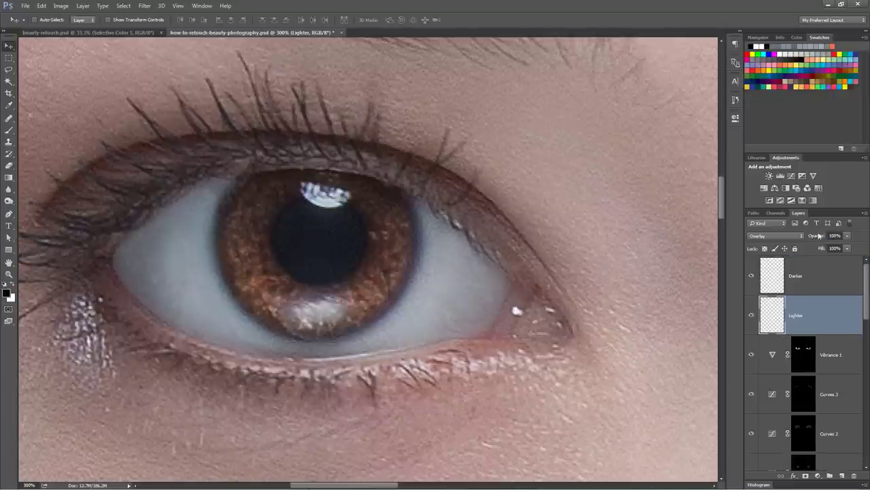
{"action": "left_click_drag", "start_coordinate": [818, 238], "coordinate": [809, 237]}
{"action": "left_click_drag", "start_coordinate": [633, 257], "coordinate": [377, 257]}
{"action": "scroll", "coordinate": [468, 246], "scroll_direction": "down", "scroll_amount": 5}
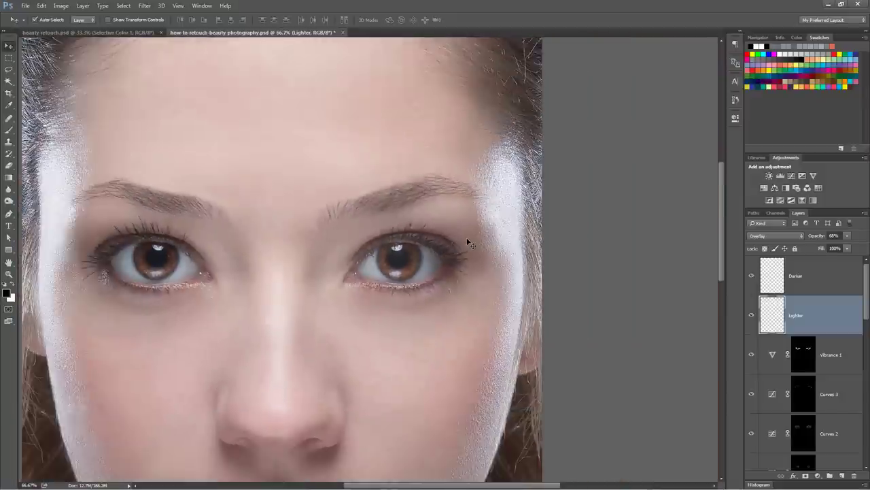
Reduce the Lighter layer's opacity to 49% and the Darker layer's to 25%, comparing the eyes with both layers hidden and shown.
{"action": "left_click_drag", "start_coordinate": [567, 255], "coordinate": [684, 208]}
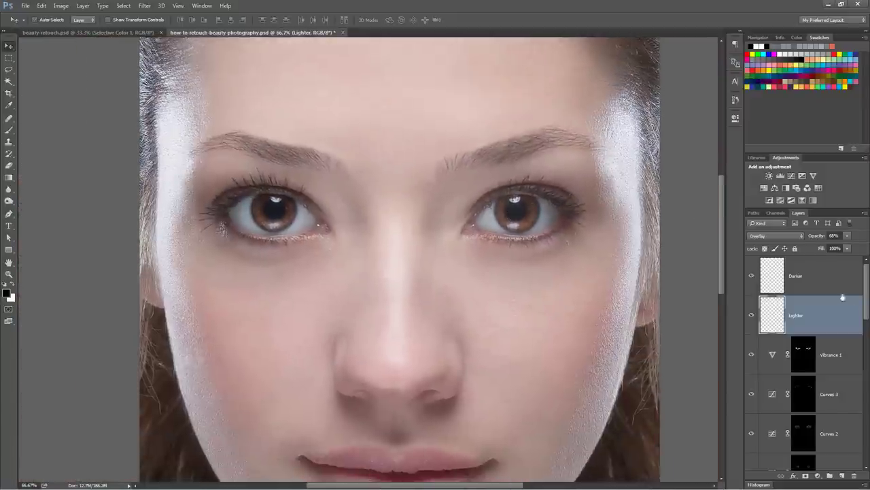
{"action": "left_click_drag", "start_coordinate": [820, 236], "coordinate": [819, 244]}
{"action": "left_click", "coordinate": [751, 315]}
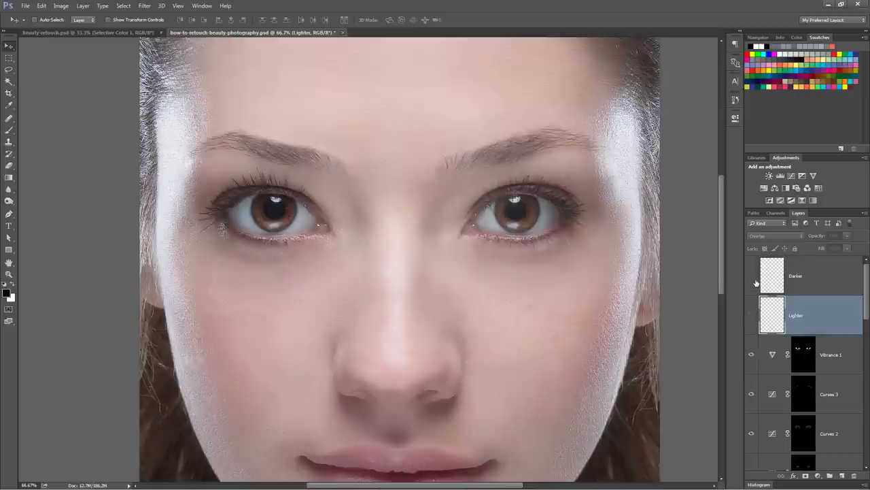
{"action": "left_click", "coordinate": [752, 314]}
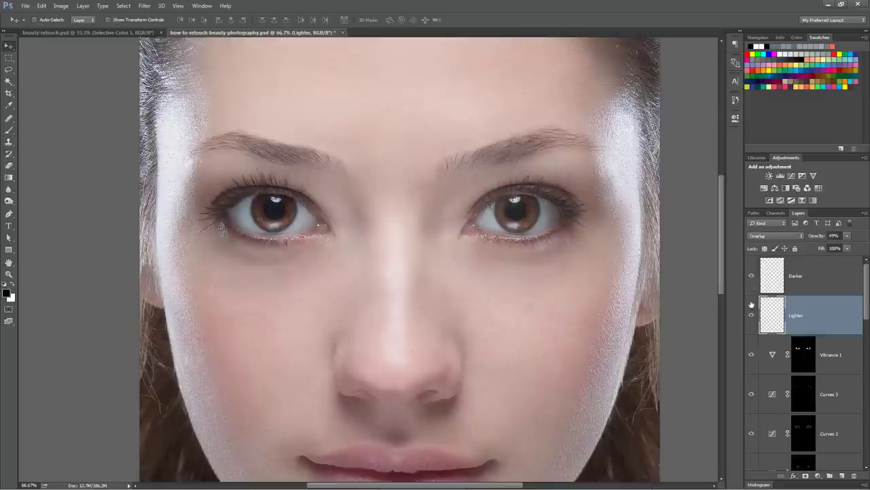
{"action": "left_click", "coordinate": [803, 281]}
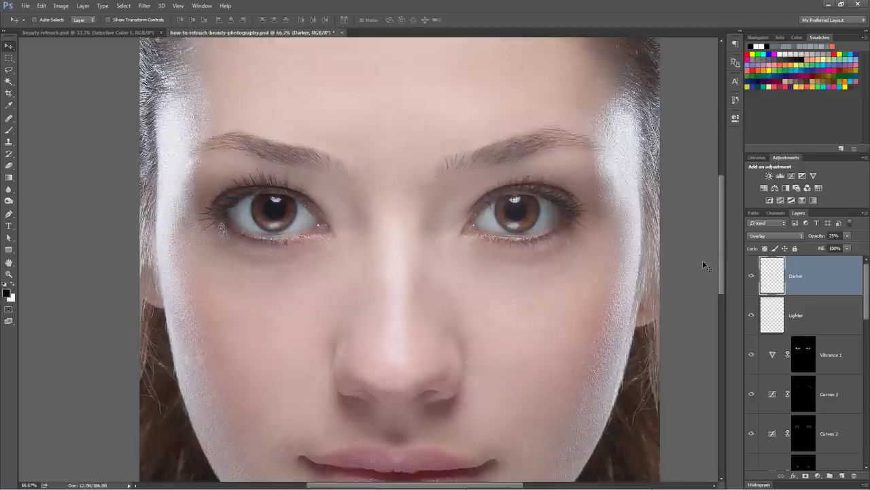
{"action": "key", "text": "ctrl+minus"}
{"action": "key", "text": "ctrl+minus"}
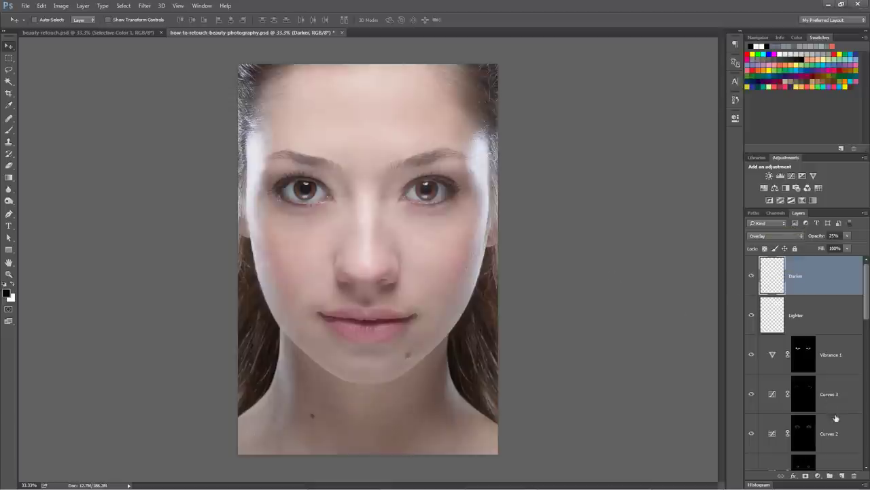
Create a new layer above the Darker layer and name it D&B 01.
{"action": "left_click", "coordinate": [842, 475]}
{"action": "double_click", "coordinate": [797, 276]}
{"action": "type", "text": "D&B"}
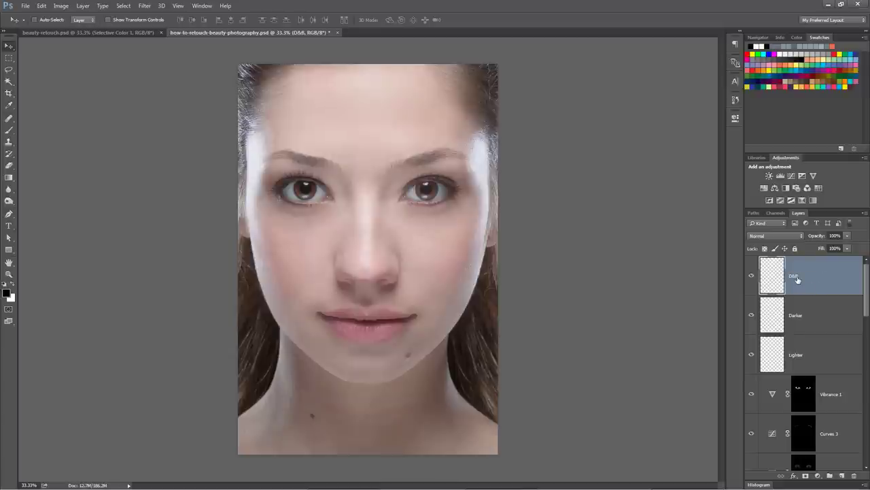
{"action": "type", "text": " 01"}
{"action": "key", "text": "Return"}
Fill the D&B 01 layer with 50% Gray at 100% opacity and set its blend mode to Soft Light.
{"action": "left_click", "coordinate": [42, 6]}
{"action": "left_click", "coordinate": [49, 135]}
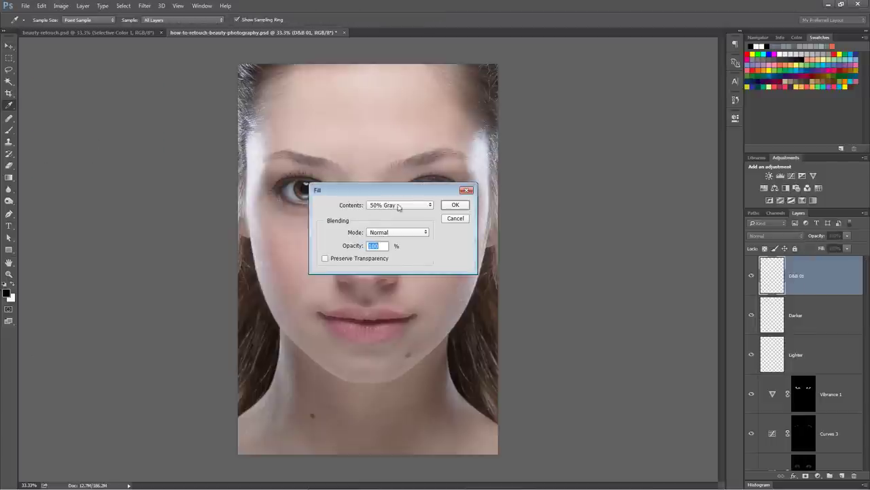
{"action": "left_click", "coordinate": [455, 205]}
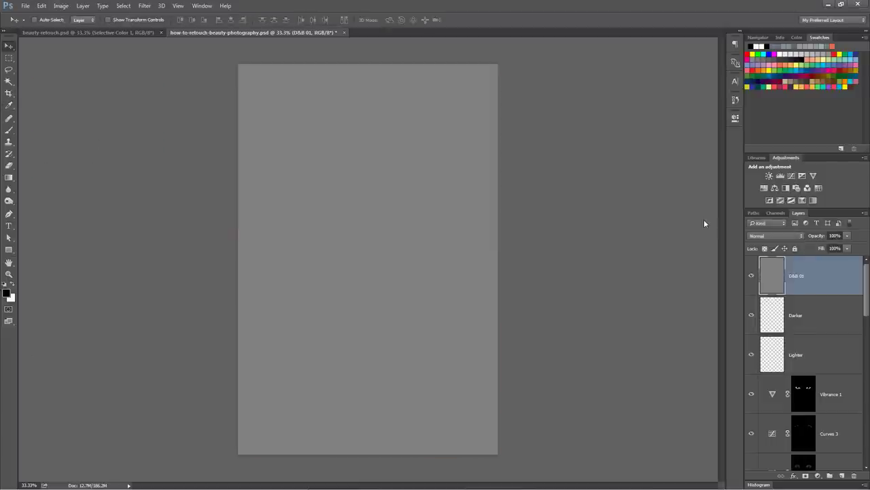
{"action": "left_click", "coordinate": [790, 233]}
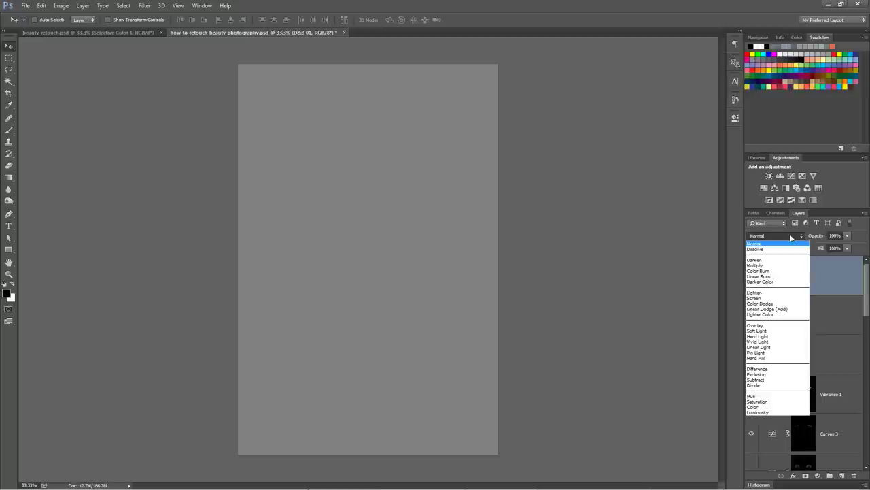
{"action": "left_click", "coordinate": [750, 330]}
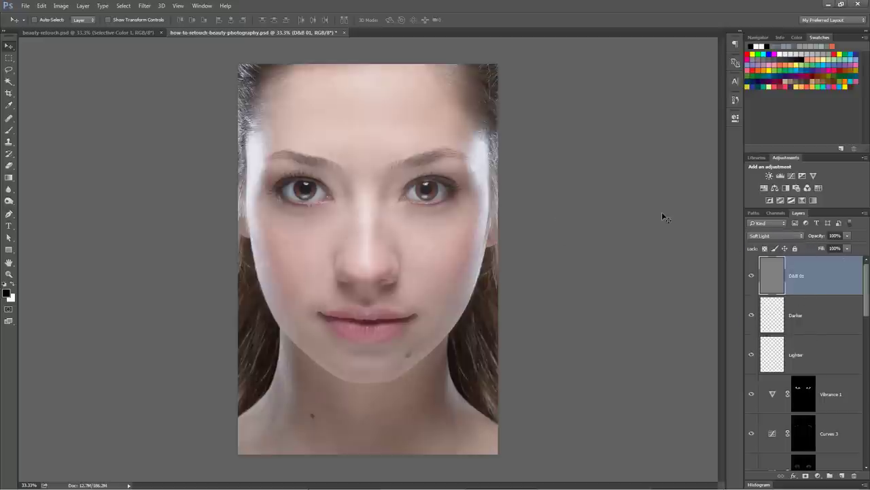
Look over the face's light and shadow areas and set up the Burn tool with Midtones range and 25% exposure.
{"action": "key", "text": "z"}
{"action": "left_click", "coordinate": [358, 119]}
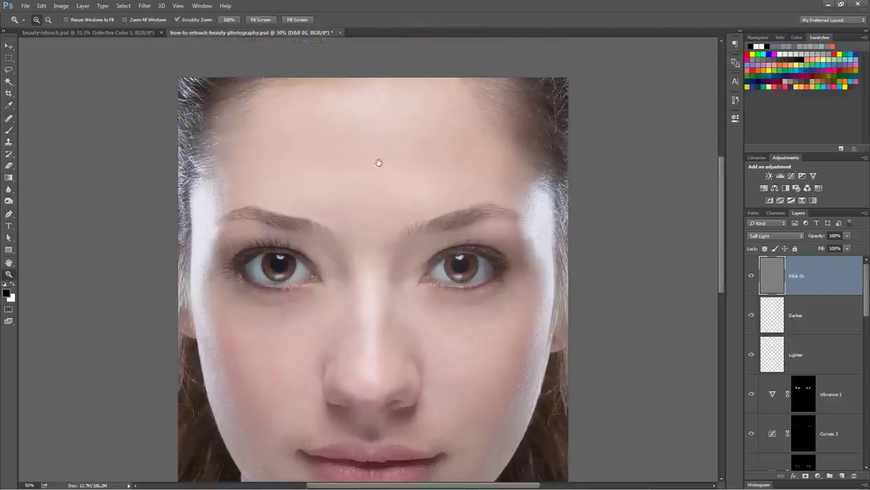
{"action": "left_click_drag", "start_coordinate": [411, 262], "coordinate": [399, 115]}
{"action": "left_click_drag", "start_coordinate": [398, 177], "coordinate": [401, 248]}
{"action": "scroll", "coordinate": [407, 249], "scroll_direction": "down", "scroll_amount": 5}
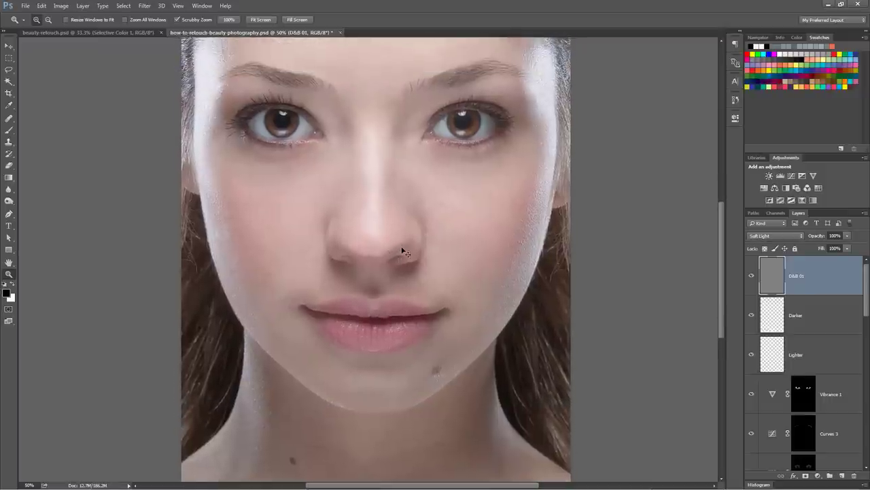
{"action": "left_click", "coordinate": [404, 250], "text": "alt"}
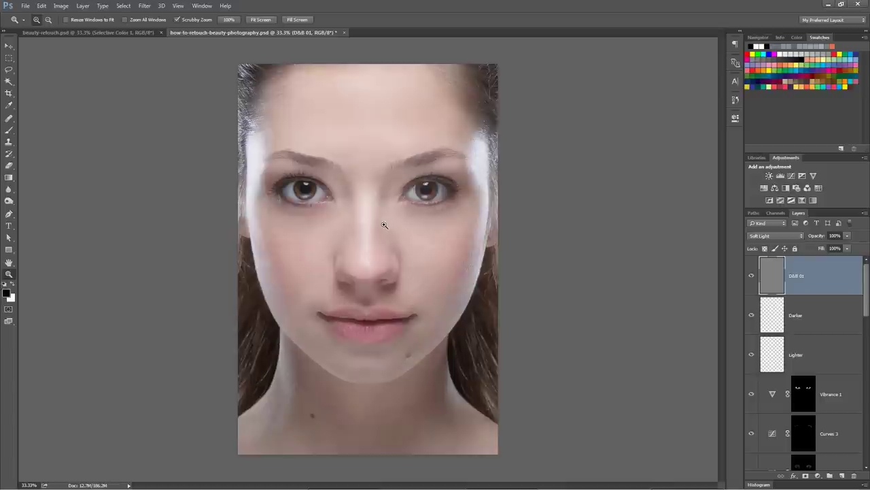
{"action": "left_click", "coordinate": [9, 202]}
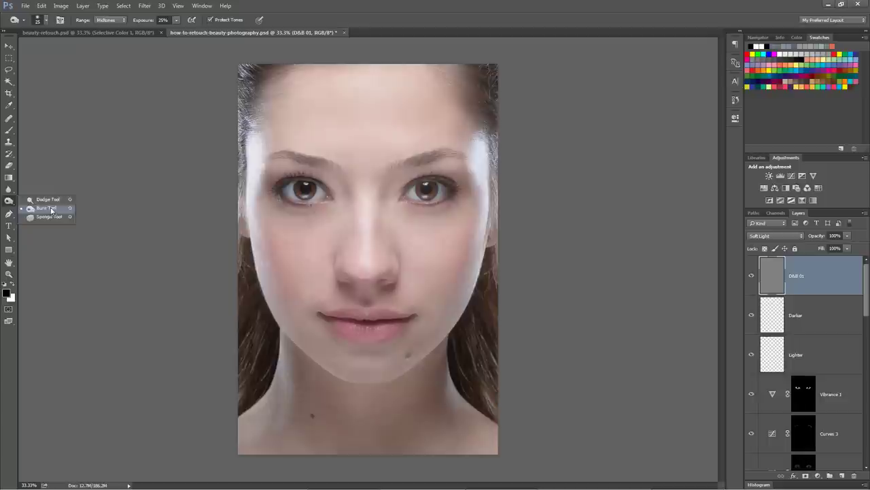
{"action": "left_click", "coordinate": [48, 207]}
{"action": "left_click", "coordinate": [105, 22]}
{"action": "left_click", "coordinate": [107, 34]}
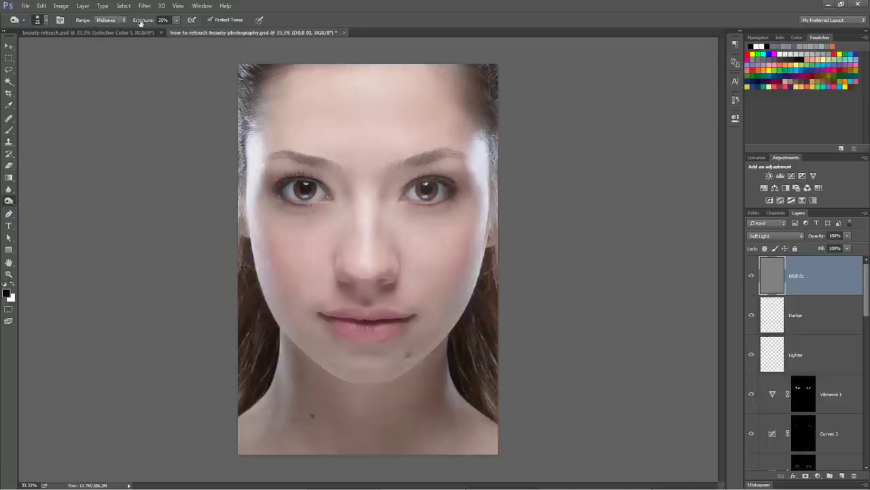
{"action": "left_click", "coordinate": [163, 19]}
{"action": "type", "text": "25"}
Set the Burn brush to 100 px with 0% hardness and darken the natural shadow areas of the face.
{"action": "right_click", "coordinate": [368, 175]}
{"action": "mouse_move", "coordinate": [417, 197]}
{"action": "left_mouse_down"}
{"action": "mouse_move", "coordinate": [442, 198]}
{"action": "mouse_move", "coordinate": [412, 219]}
{"action": "left_mouse_up"}
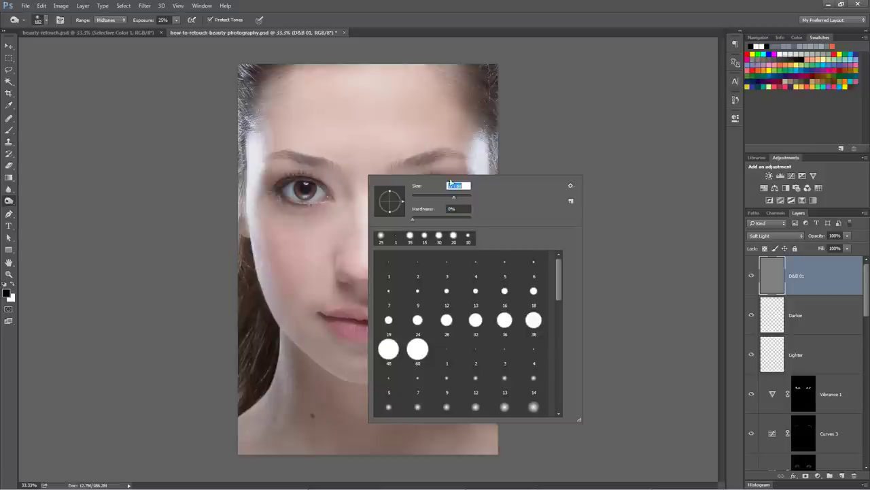
{"action": "left_click_drag", "start_coordinate": [454, 198], "coordinate": [456, 197]}
{"action": "key", "text": "Return"}
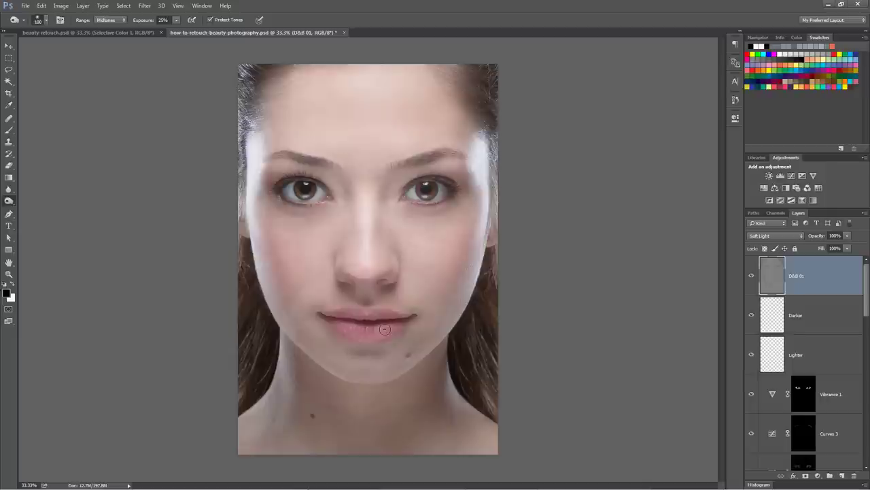
Burn the line between the lips, the mouth corners and the hollow under the nose with a 45 px brush.
{"action": "scroll", "coordinate": [384, 328], "scroll_direction": "up", "scroll_amount": 2}
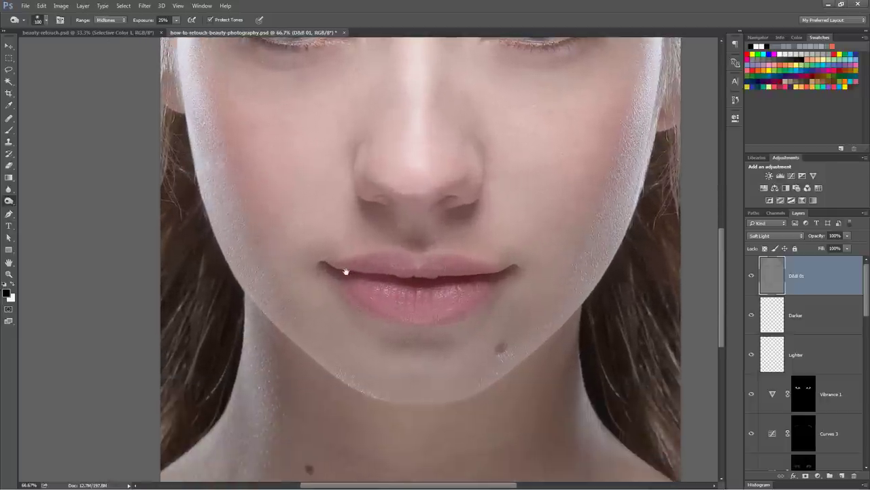
{"action": "key", "text": "bracketleft"}
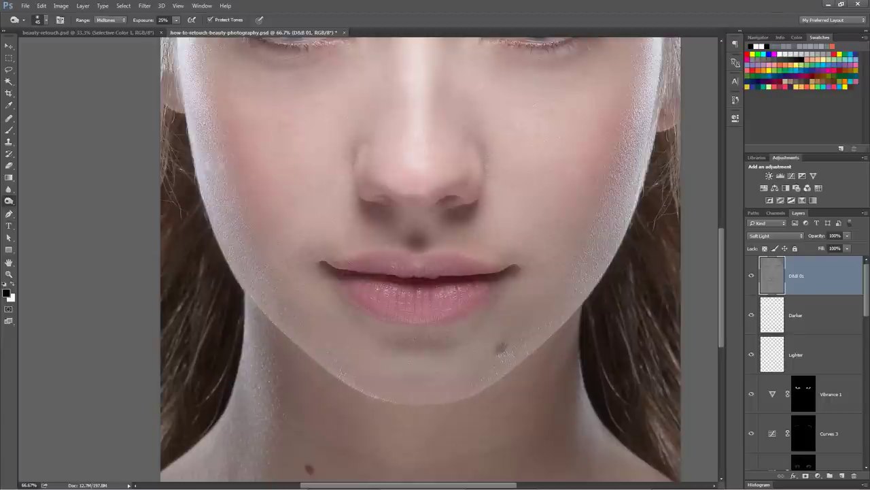
{"action": "key", "text": "bracketright"}
Burn the sides of the nose, the eye sockets and the outer face contours with a brush enlarged to 175 px.
{"action": "key", "text": "ctrl+minus"}
{"action": "key", "text": "ctrl+minus"}
{"action": "key", "text": "bracketright"}
{"action": "key", "text": "bracketright"}
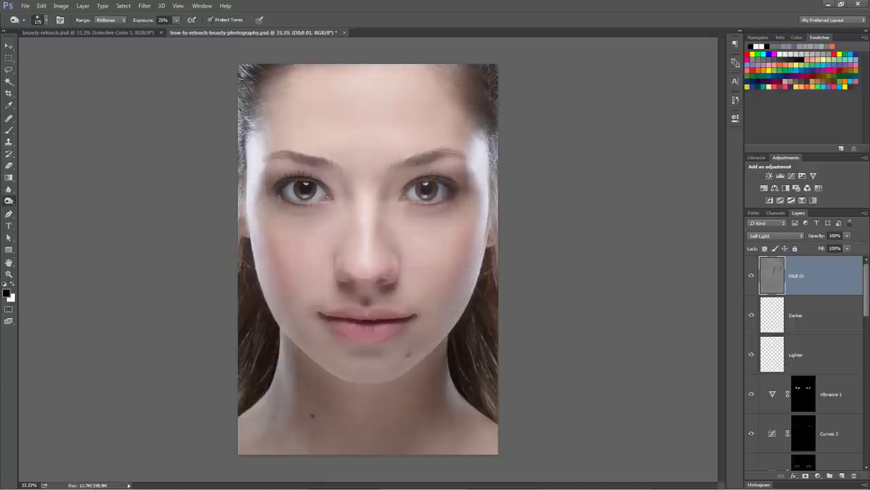
{"action": "key", "text": "bracketright"}
{"action": "key", "text": "bracketright"}
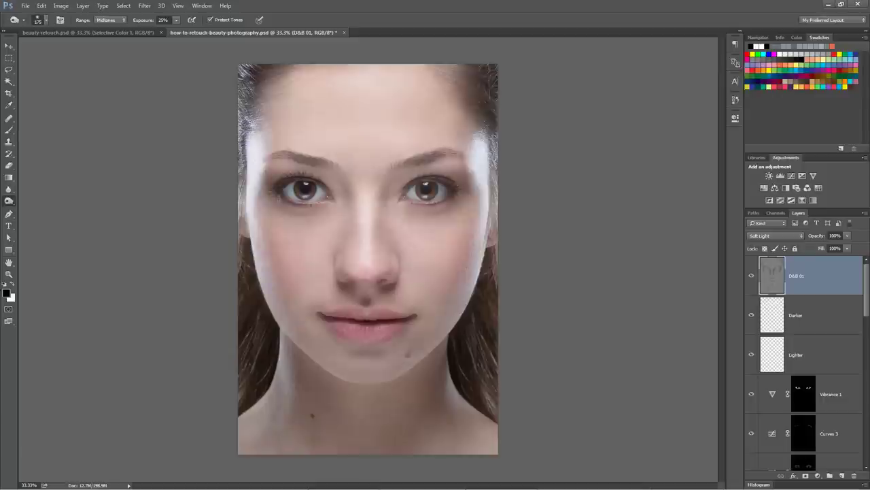
Switch the D&B 01 layer to Normal to inspect the burn strokes, and restore its Soft Light blend mode.
{"action": "left_click", "coordinate": [777, 236]}
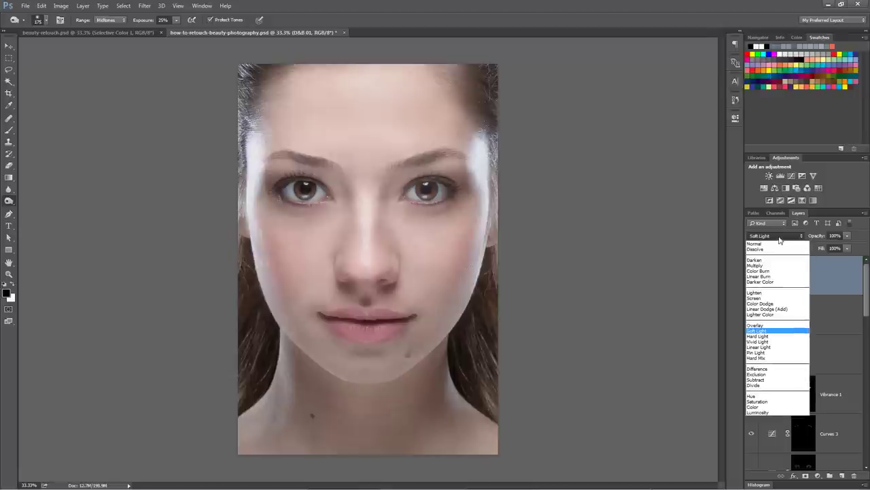
{"action": "left_click", "coordinate": [763, 244]}
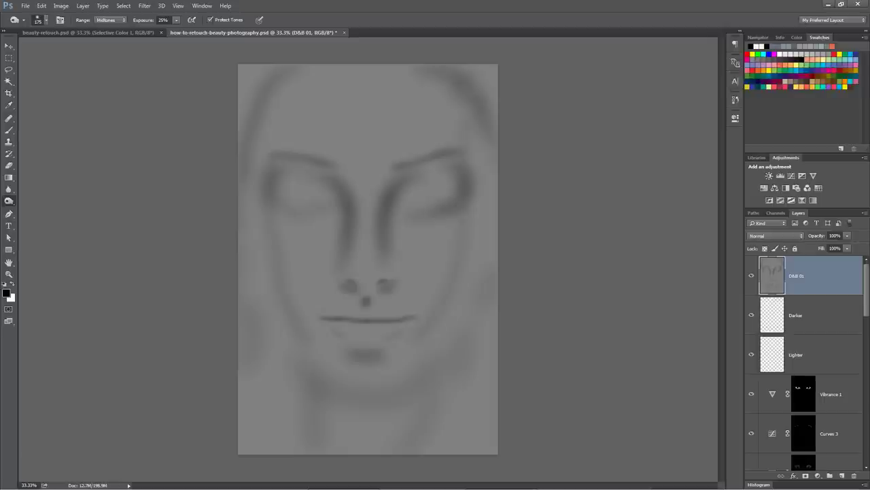
{"action": "left_click", "coordinate": [777, 235]}
{"action": "left_click", "coordinate": [763, 336]}
Compare the portrait with the D&B 01 layer hidden and shown.
{"action": "left_click", "coordinate": [751, 278]}
{"action": "left_click", "coordinate": [751, 278]}
{"action": "left_click", "coordinate": [752, 278]}
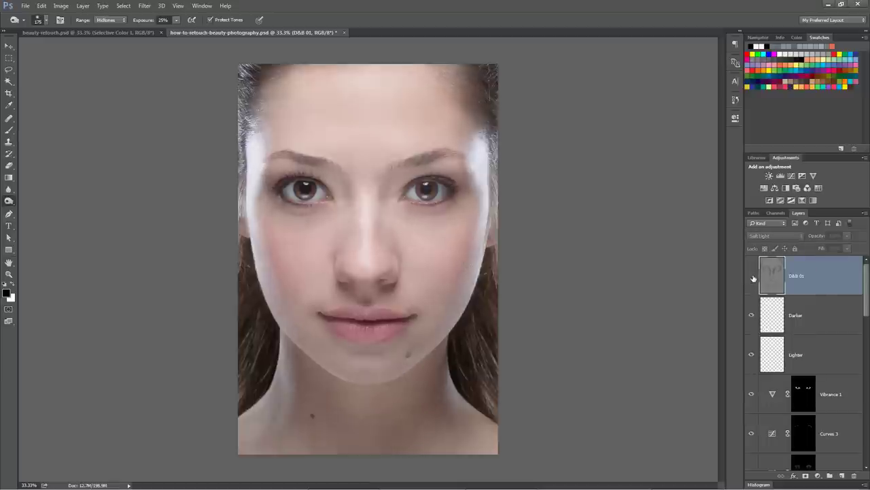
{"action": "left_click", "coordinate": [753, 278]}
{"action": "left_click", "coordinate": [753, 278]}
{"action": "left_click", "coordinate": [753, 279]}
{"action": "left_click", "coordinate": [752, 278]}
{"action": "left_click", "coordinate": [752, 277]}
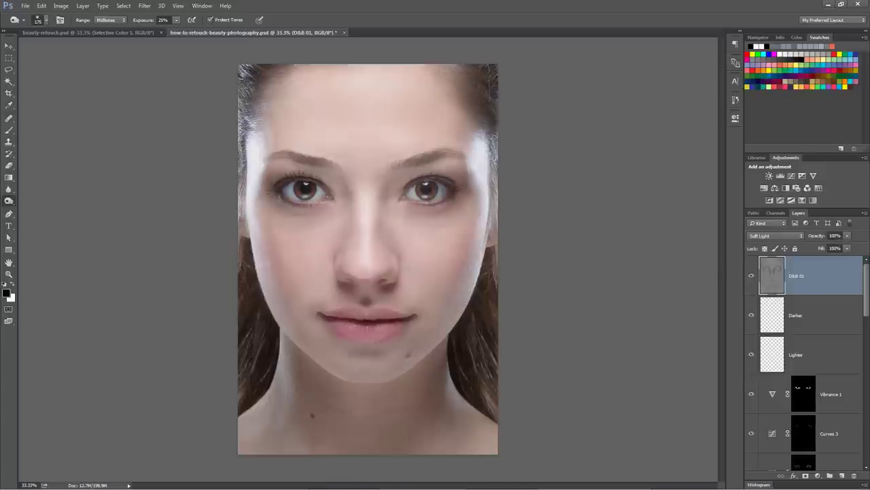
{"action": "left_click", "coordinate": [751, 278]}
{"action": "left_click", "coordinate": [751, 278]}
Dodge the forehead with a large brush at 25% Midtones exposure and compare it with the D&B 01 layer hidden and shown.
{"action": "left_click", "coordinate": [9, 202]}
{"action": "left_click", "coordinate": [41, 209]}
{"action": "mouse_move", "coordinate": [386, 97]}
{"action": "left_mouse_down"}
{"action": "mouse_move", "coordinate": [398, 97]}
{"action": "mouse_move", "coordinate": [370, 100]}
{"action": "left_mouse_up"}
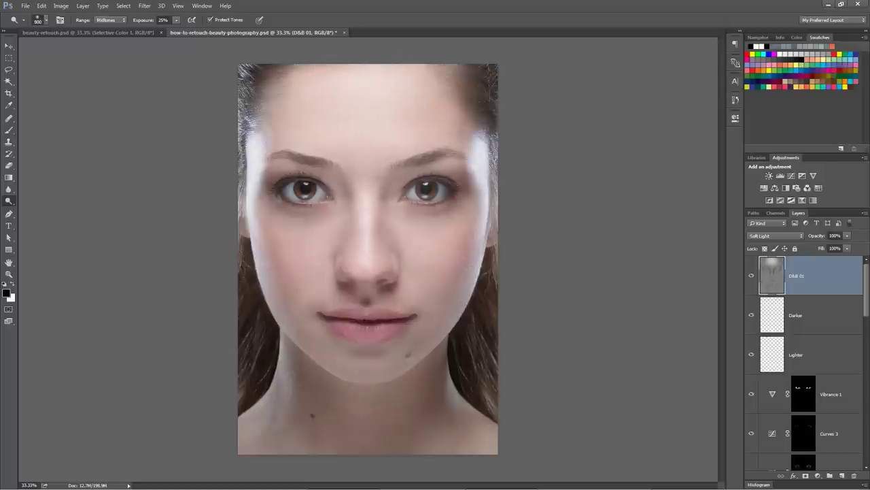
{"action": "left_click", "coordinate": [752, 277]}
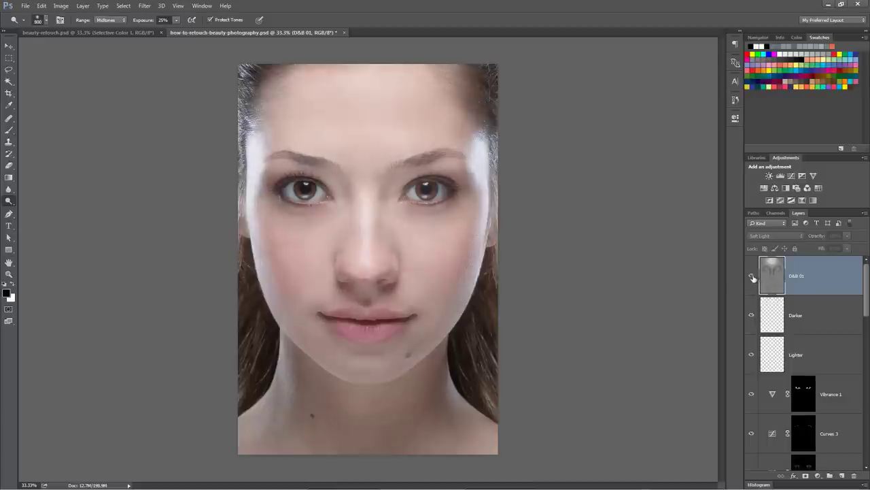
{"action": "left_click", "coordinate": [752, 279]}
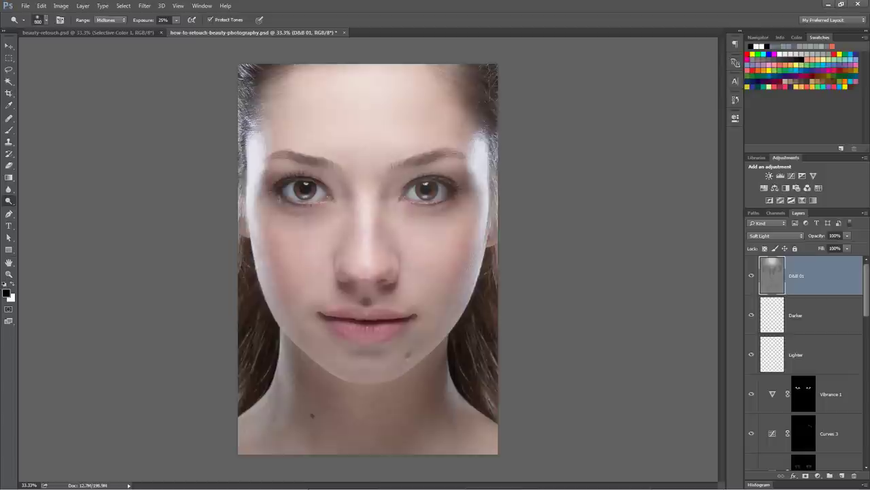
Reduce the Dodge brush to 200 px and brighten the facial highlights around the brows.
{"action": "key", "text": "bracketleft"}
{"action": "key", "text": "bracketleft"}
{"action": "key", "text": "bracketleft"}
{"action": "key", "text": "bracketleft"}
{"action": "key", "text": "bracketleft"}
{"action": "key", "text": "bracketleft"}
{"action": "key", "text": "bracketleft"}
{"action": "key", "text": "bracketright"}
{"action": "key", "text": "bracketright"}
{"action": "key", "text": "bracketright"}
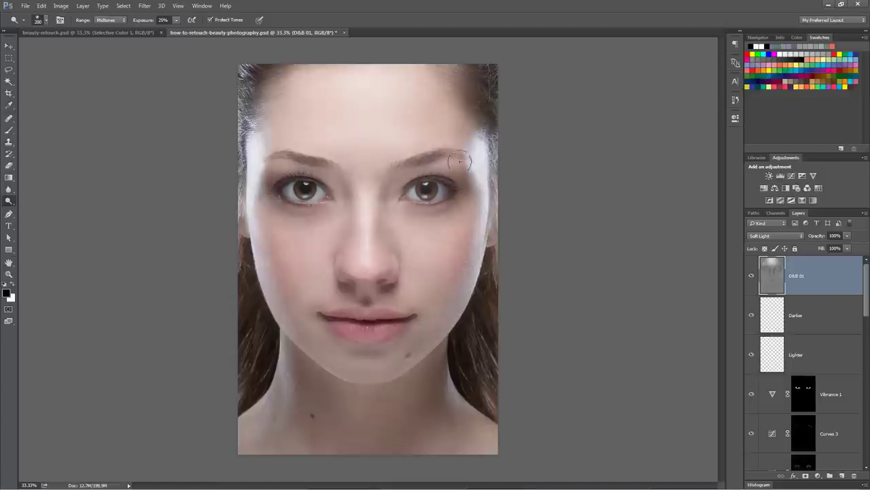
Dodge the bridge of the nose and the smaller highlights around the eyes with a 100 px brush.
{"action": "key", "text": "bracketleft"}
{"action": "key", "text": "bracketleft"}
{"action": "key", "text": "ctrl+plus"}
{"action": "left_click_drag", "start_coordinate": [451, 233], "coordinate": [348, 281]}
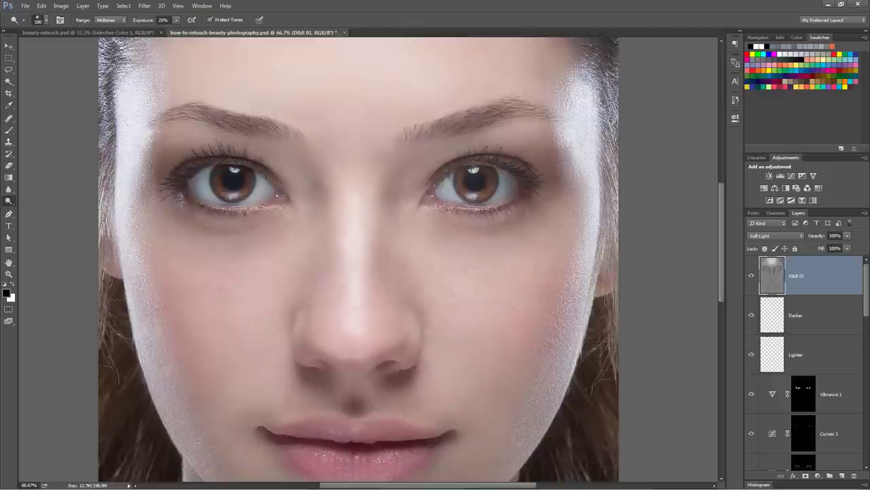
{"action": "left_click_drag", "start_coordinate": [353, 215], "coordinate": [347, 310]}
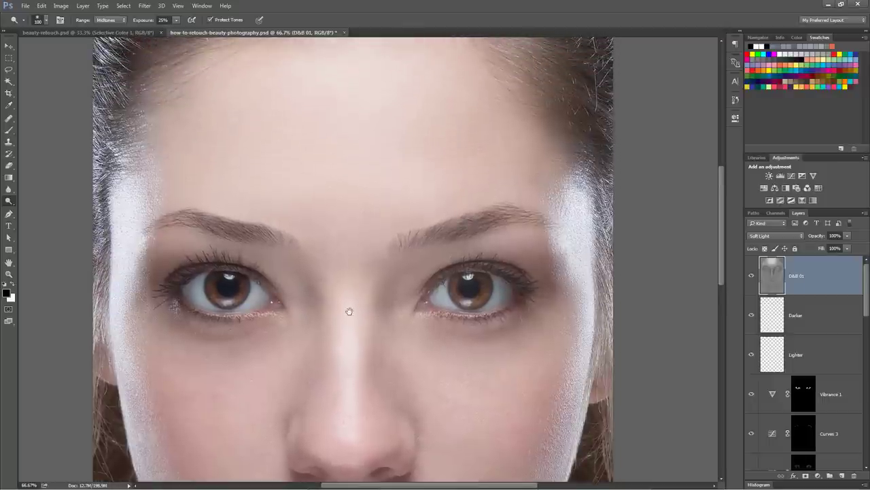
{"action": "left_click_drag", "start_coordinate": [342, 461], "coordinate": [363, 351]}
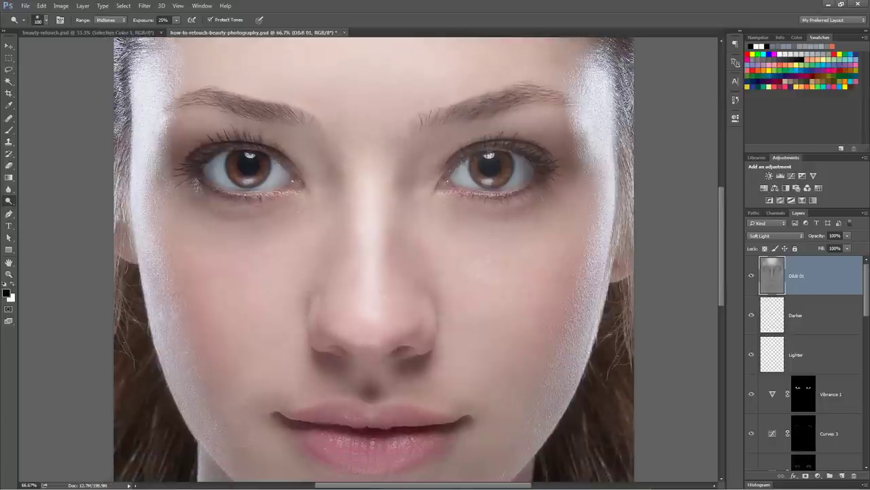
{"action": "left_click_drag", "start_coordinate": [387, 293], "coordinate": [406, 210]}
{"action": "left_click_drag", "start_coordinate": [410, 283], "coordinate": [376, 354]}
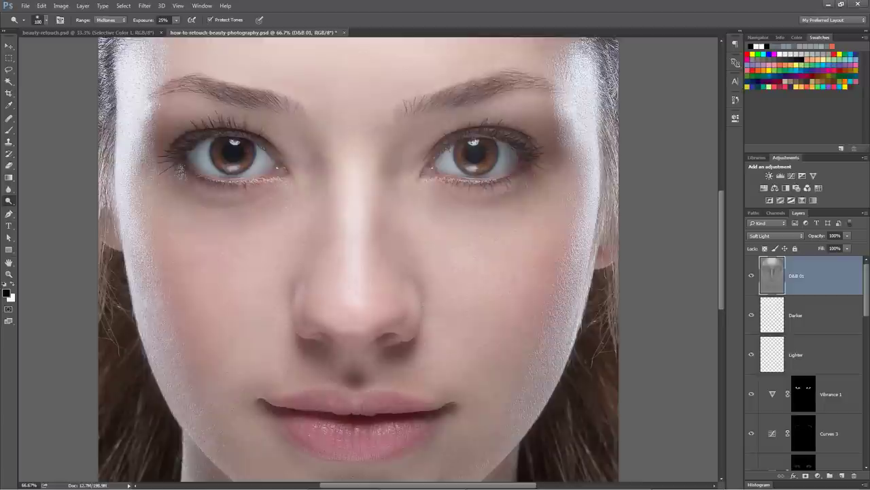
Dodge the highlights on the lips with a small 35 to 50 px brush at 25% Midtones exposure.
{"action": "scroll", "coordinate": [365, 178], "scroll_direction": "down", "scroll_amount": 8}
{"action": "key", "text": "bracketright"}
{"action": "key", "text": "bracketright"}
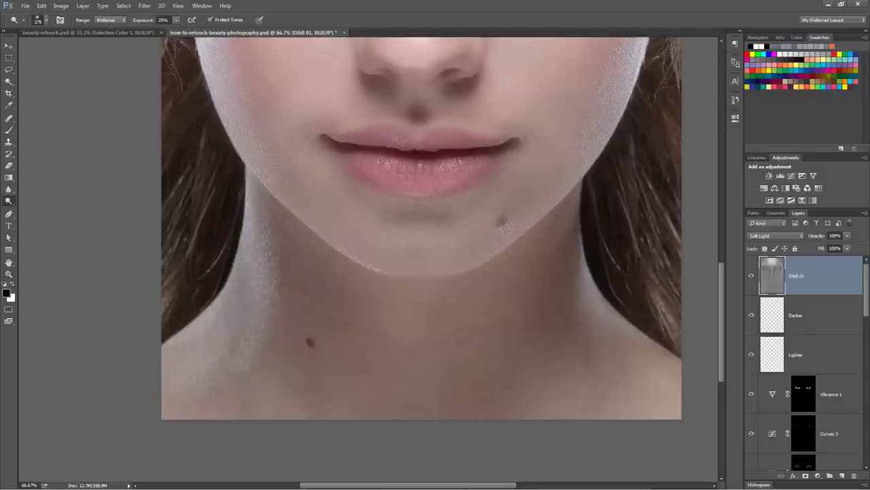
{"action": "key", "text": "bracketleft"}
{"action": "key", "text": "bracketleft"}
{"action": "mouse_move", "coordinate": [591, 314]}
{"action": "left_mouse_down"}
{"action": "mouse_move", "coordinate": [402, 233]}
{"action": "mouse_move", "coordinate": [398, 268]}
{"action": "mouse_move", "coordinate": [415, 349]}
{"action": "left_mouse_up"}
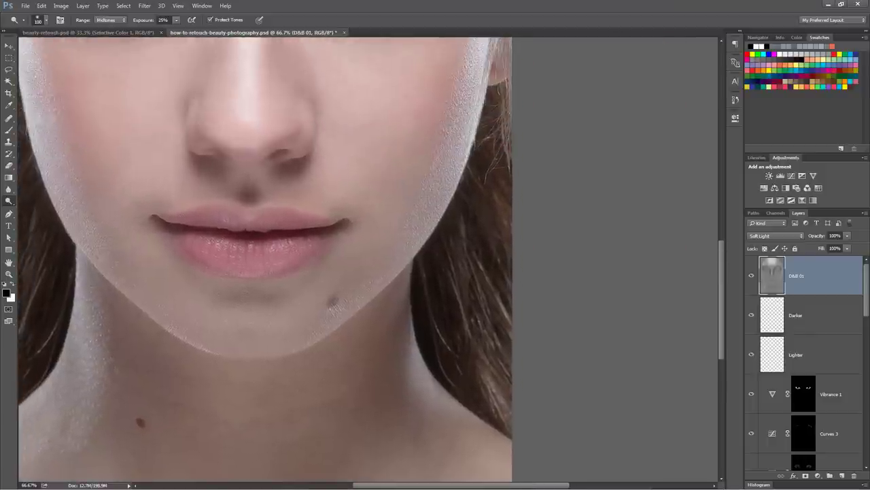
{"action": "mouse_move", "coordinate": [278, 272]}
{"action": "left_mouse_down"}
{"action": "mouse_move", "coordinate": [312, 323]}
{"action": "mouse_move", "coordinate": [330, 326]}
{"action": "left_mouse_up"}
{"action": "key", "text": "z"}
{"action": "left_click", "coordinate": [317, 316]}
{"action": "key", "text": "b"}
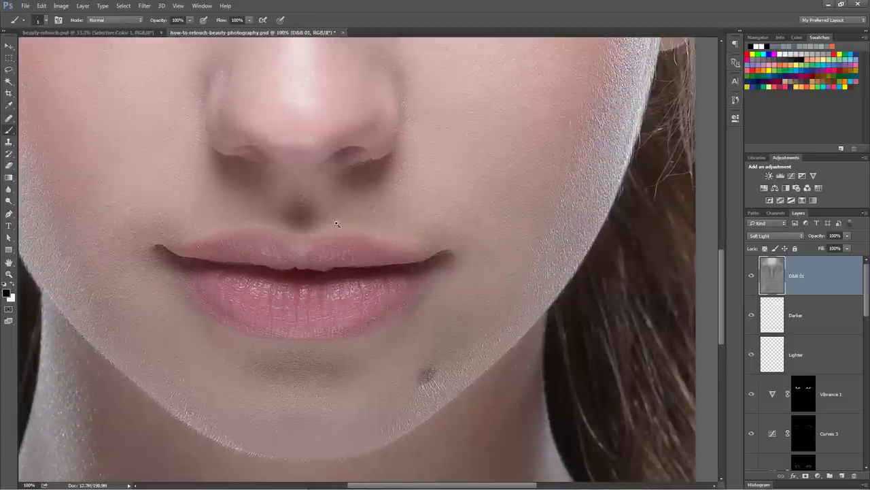
{"action": "key", "text": "o"}
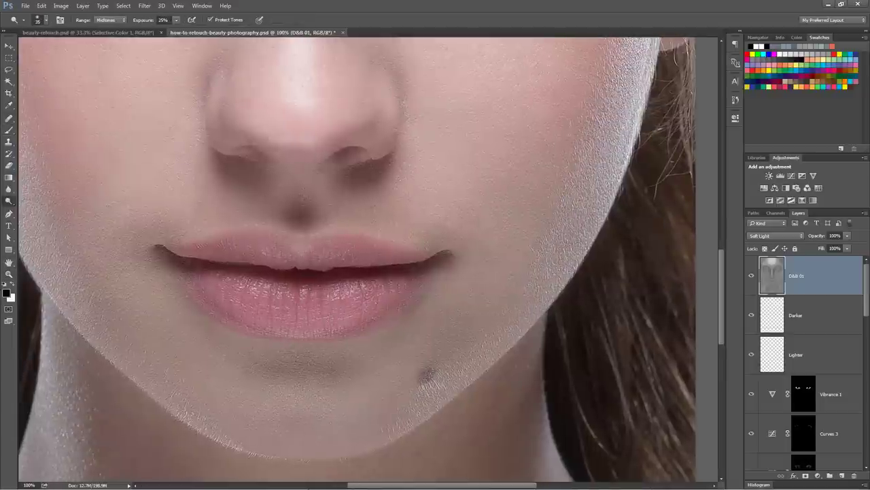
{"action": "left_click_drag", "start_coordinate": [272, 286], "coordinate": [238, 283]}
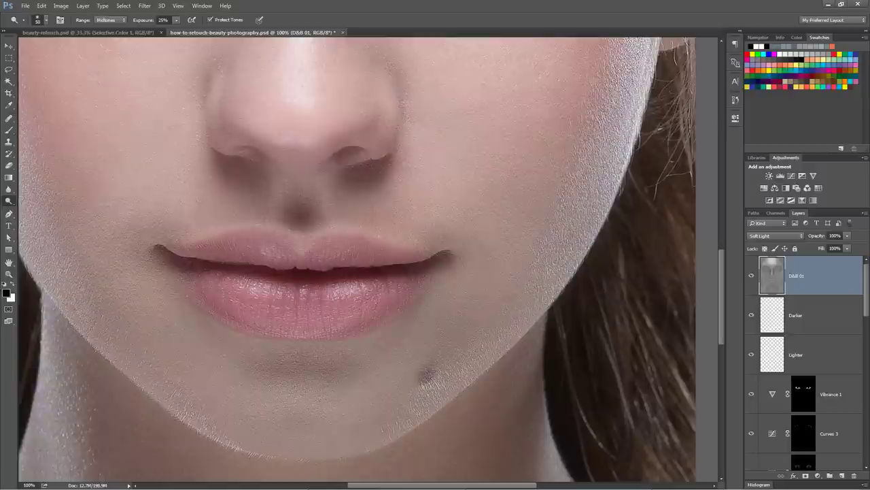
Touch up the dodging and burning around both eyes and the nose with a small brush on the D&B 01 layer.
{"action": "scroll", "coordinate": [291, 340], "scroll_direction": "up", "scroll_amount": 10}
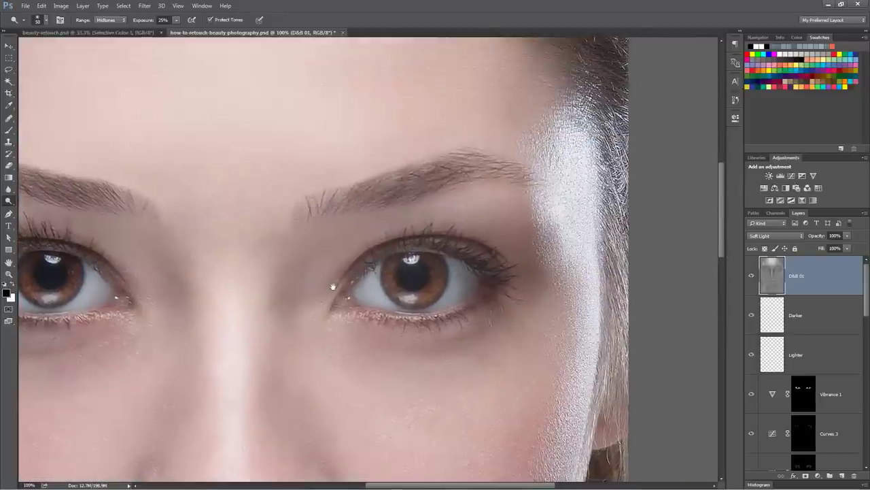
{"action": "scroll", "coordinate": [408, 217], "scroll_direction": "left", "scroll_amount": 5}
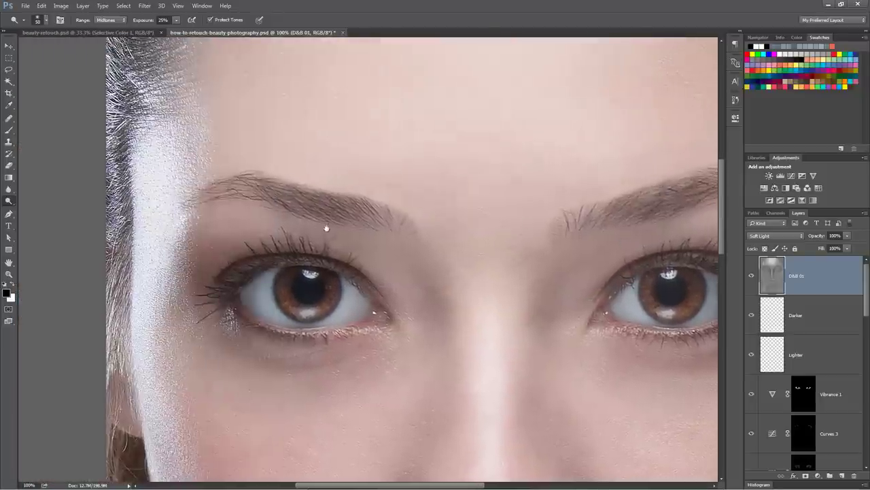
{"action": "scroll", "coordinate": [427, 194], "scroll_direction": "right", "scroll_amount": 8}
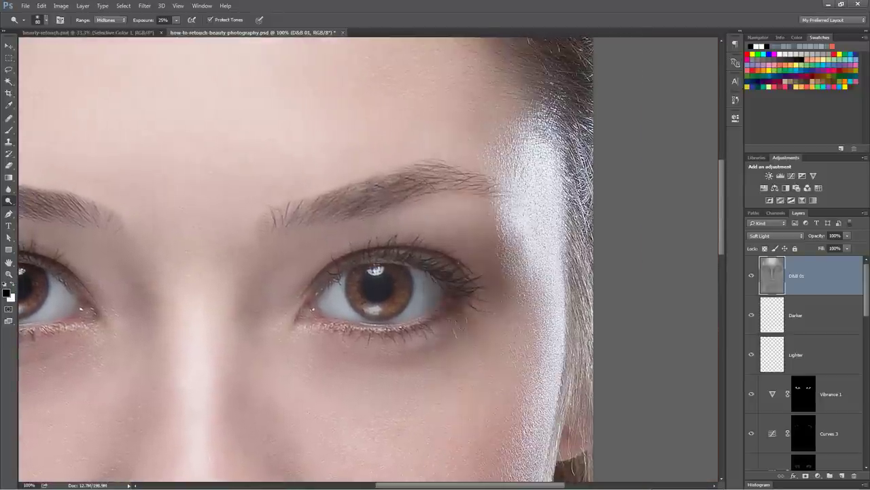
{"action": "scroll", "coordinate": [490, 235], "scroll_direction": "left", "scroll_amount": 8}
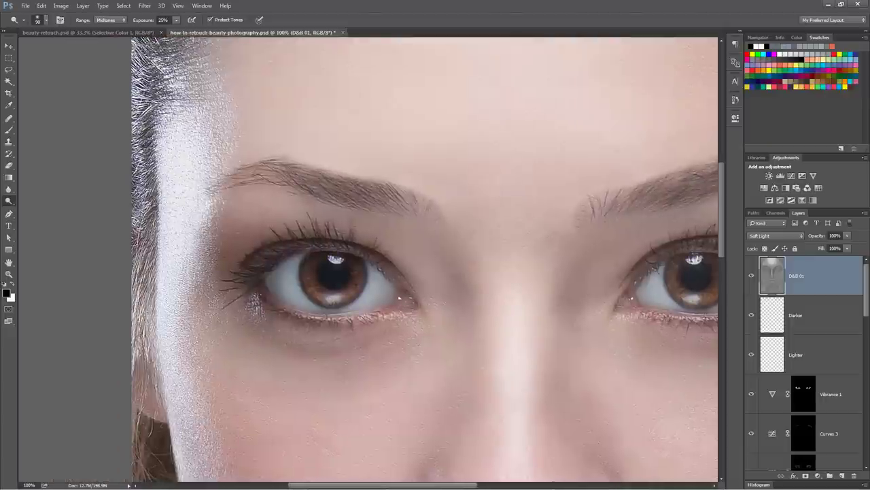
{"action": "scroll", "coordinate": [392, 286], "scroll_direction": "right", "scroll_amount": 8}
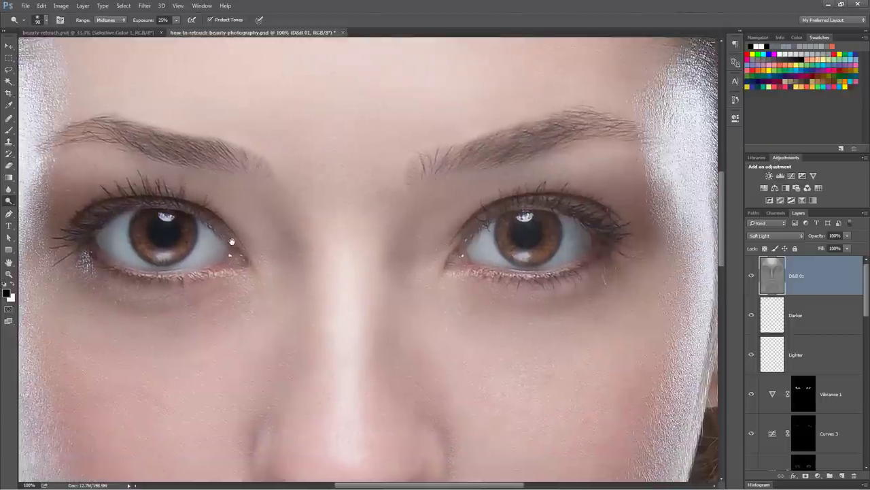
{"action": "scroll", "coordinate": [391, 286], "scroll_direction": "up", "scroll_amount": 3}
{"action": "scroll", "coordinate": [392, 286], "scroll_direction": "right", "scroll_amount": 1}
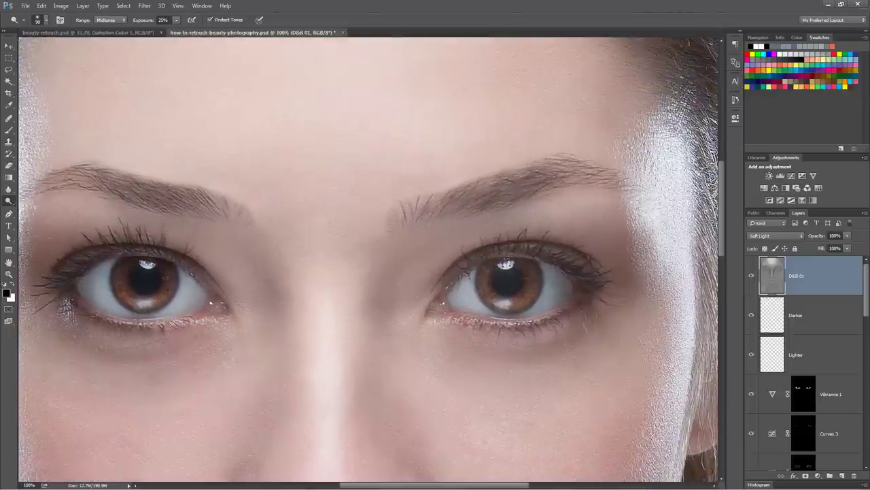
{"action": "left_click_drag", "start_coordinate": [347, 316], "coordinate": [389, 203]}
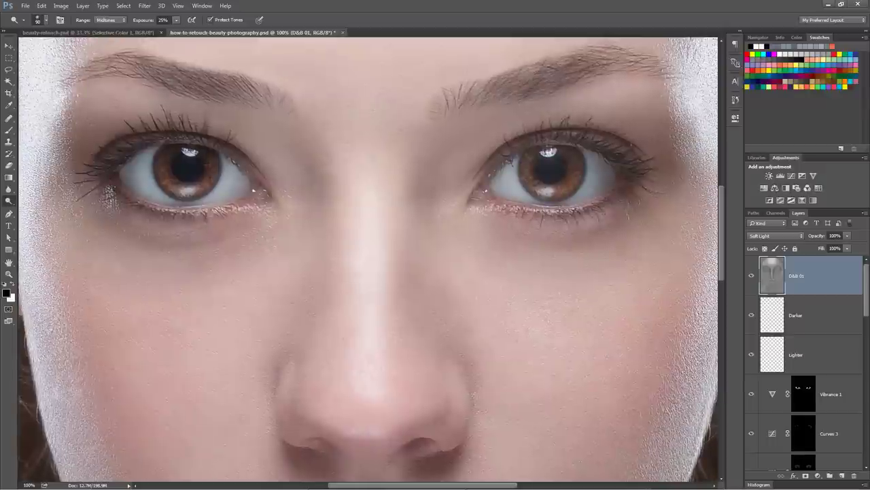
{"action": "scroll", "coordinate": [404, 292], "scroll_direction": "down", "scroll_amount": 3}
{"action": "scroll", "coordinate": [404, 293], "scroll_direction": "right", "scroll_amount": 2}
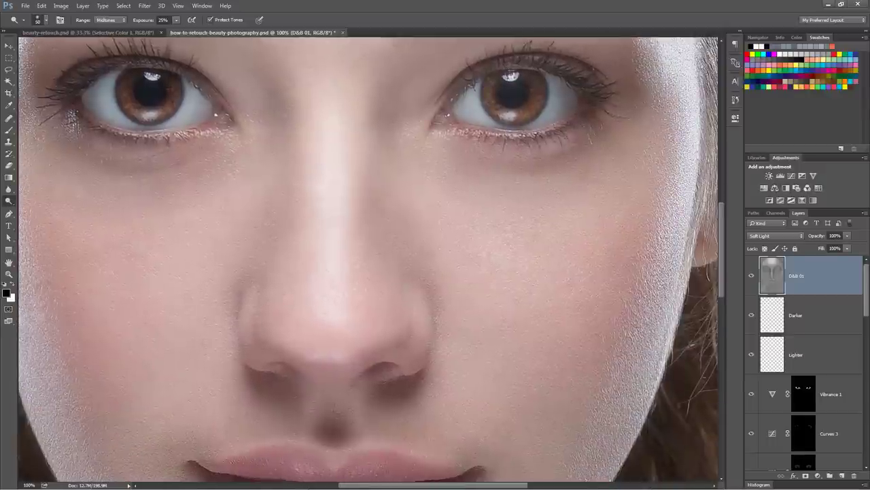
Compare the whole portrait with the D&B 01 layer hidden and shown, leaving the layer visible.
{"action": "scroll", "coordinate": [384, 308], "scroll_direction": "down", "scroll_amount": 3}
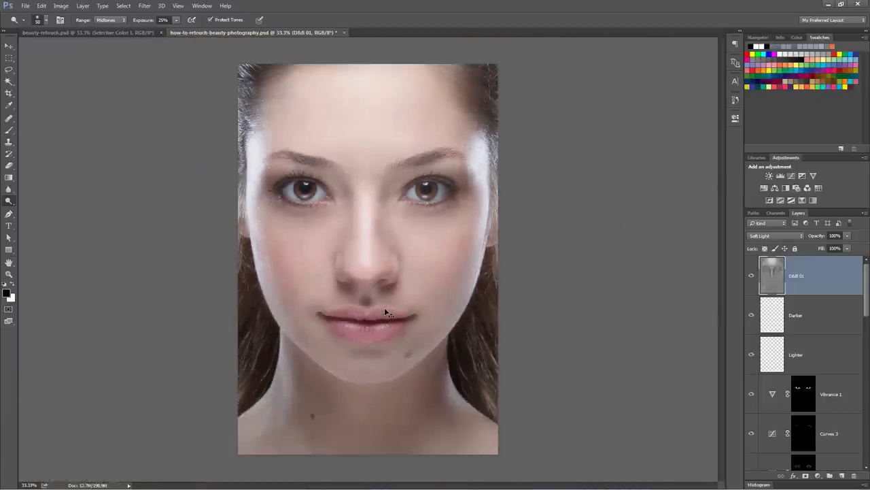
{"action": "left_click", "coordinate": [750, 279]}
{"action": "left_click", "coordinate": [749, 280]}
{"action": "left_click", "coordinate": [751, 278]}
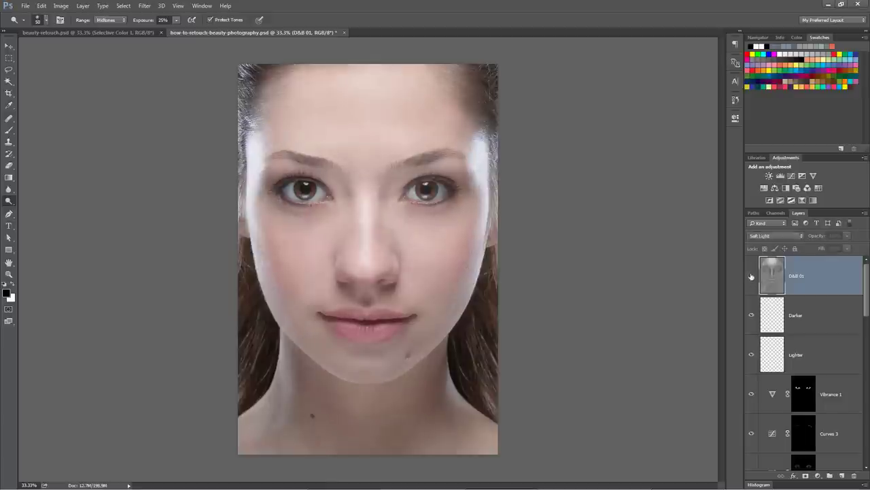
{"action": "left_click", "coordinate": [752, 279]}
{"action": "left_click", "coordinate": [753, 278]}
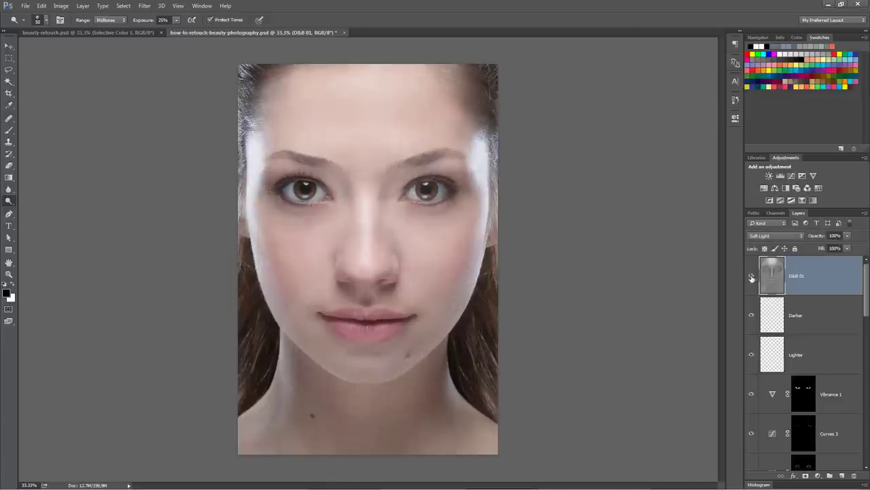
{"action": "left_click", "coordinate": [751, 279]}
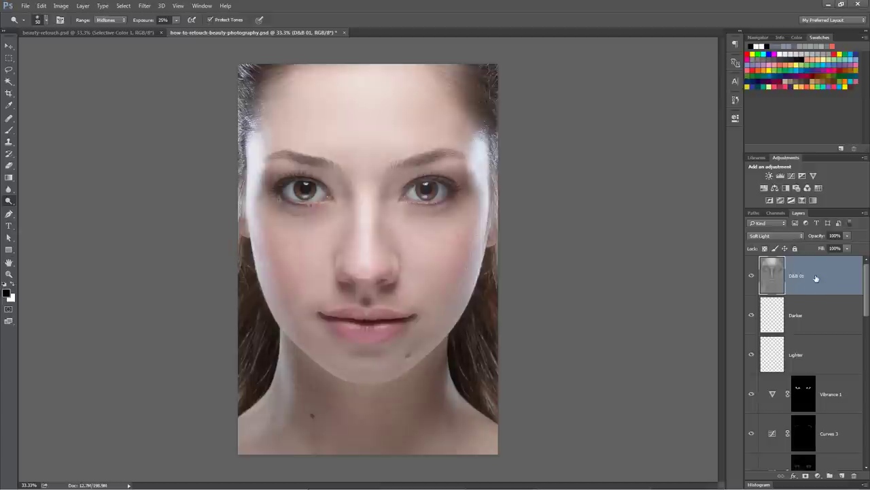
Duplicate the D&B 01 layer and rename the copy D&B 02.
{"action": "key", "text": "ctrl+j"}
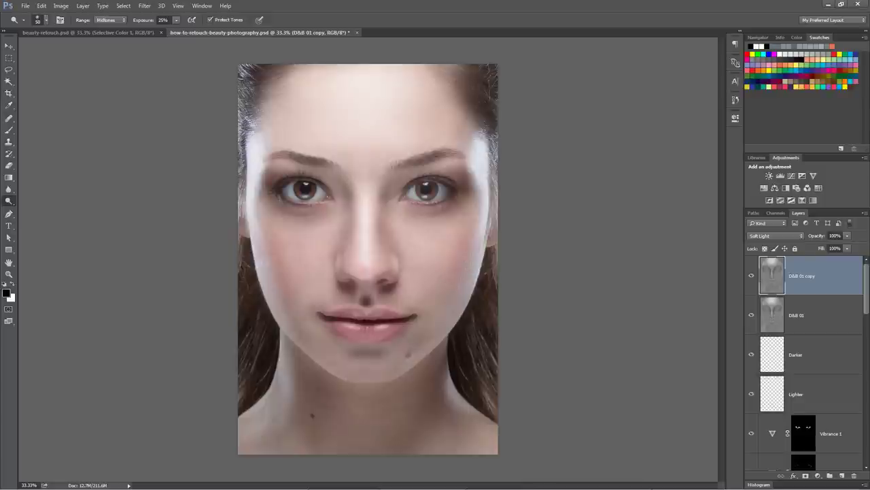
{"action": "double_click", "coordinate": [801, 275]}
{"action": "type", "text": "D&B 02"}
{"action": "key", "text": "Return"}
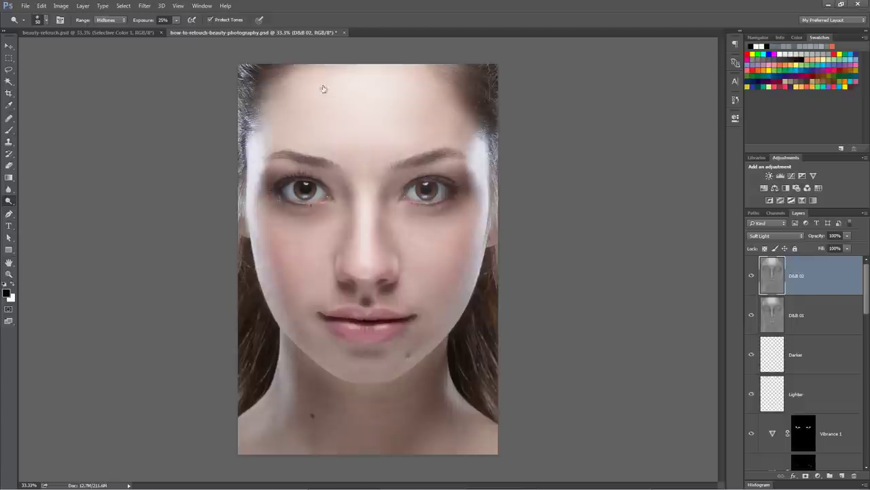
Apply a Gaussian Blur with a 25-pixel radius to the D&B 02 layer.
{"action": "left_click", "coordinate": [136, 7]}
{"action": "mouse_move", "coordinate": [248, 106]}
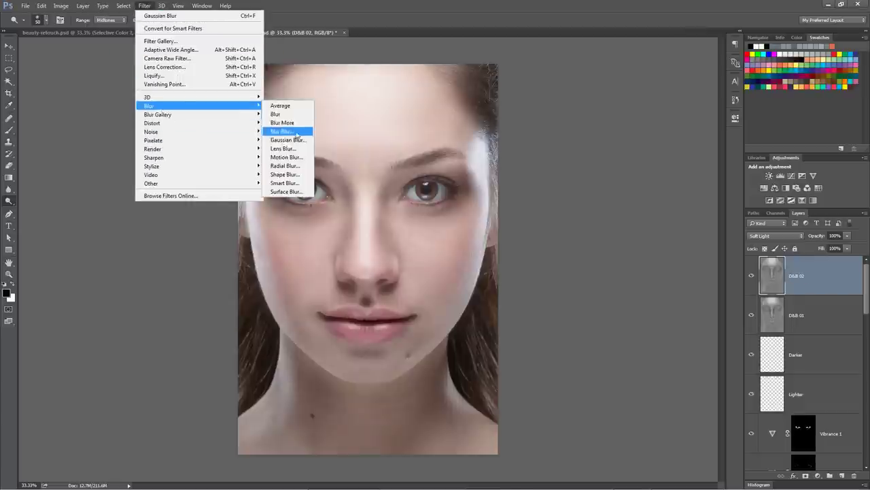
{"action": "left_click", "coordinate": [288, 139]}
{"action": "left_click_drag", "start_coordinate": [174, 207], "coordinate": [182, 178]}
{"action": "type", "text": "35"}
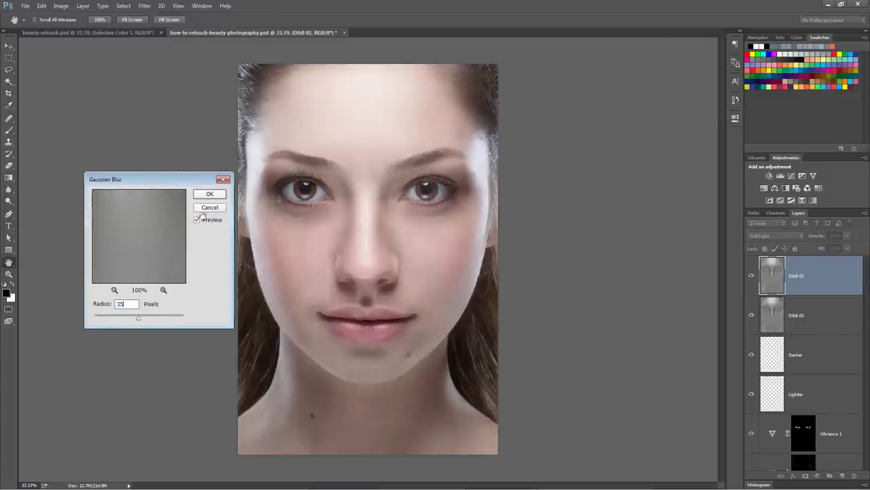
{"action": "double_click", "coordinate": [120, 304]}
{"action": "type", "text": "25"}
{"action": "left_click", "coordinate": [210, 194]}
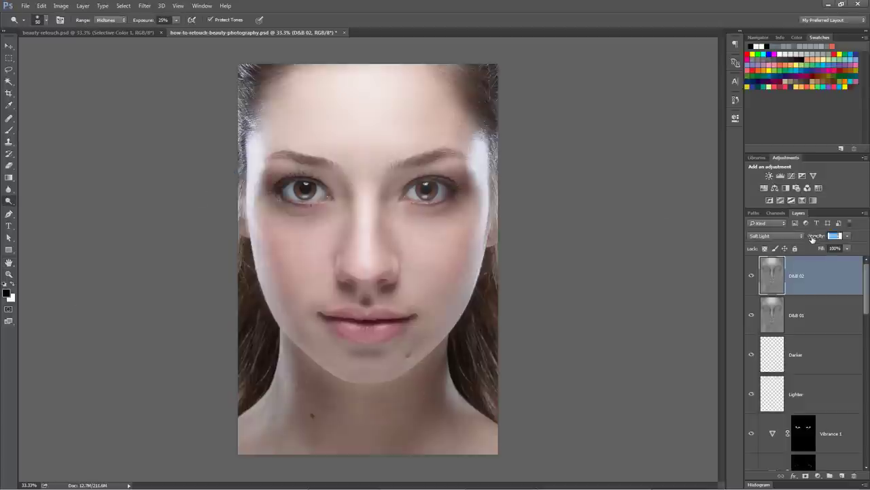
Set the D&B 02 layer's opacity to 80% and compare the portrait with both D&B layers hidden and shown.
{"action": "left_click", "coordinate": [815, 236]}
{"action": "type", "text": "80"}
{"action": "key", "text": "Return"}
{"action": "left_click", "coordinate": [751, 315]}
{"action": "left_click", "coordinate": [752, 276]}
{"action": "left_click_drag", "start_coordinate": [752, 276], "coordinate": [752, 315]}
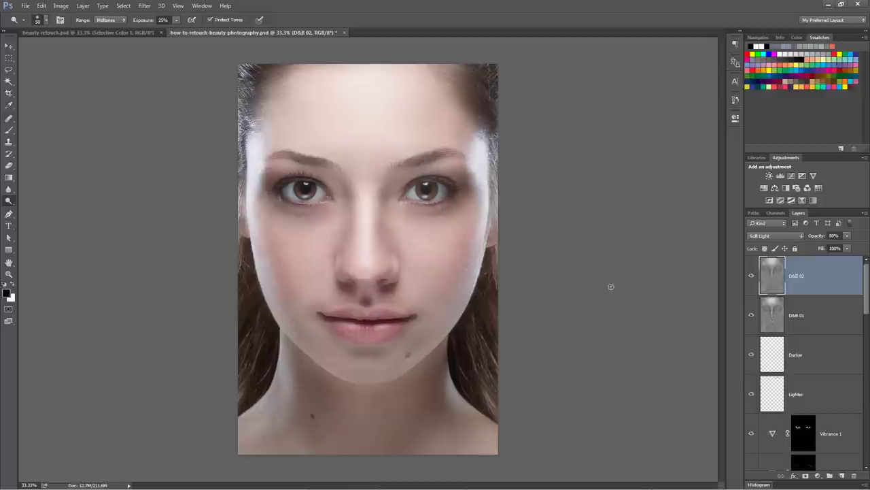
Compare the retouched portrait with the original by isolating the beauty-retouch layer and restoring all the layers.
{"action": "scroll", "coordinate": [755, 448], "scroll_direction": "down", "scroll_amount": 10}
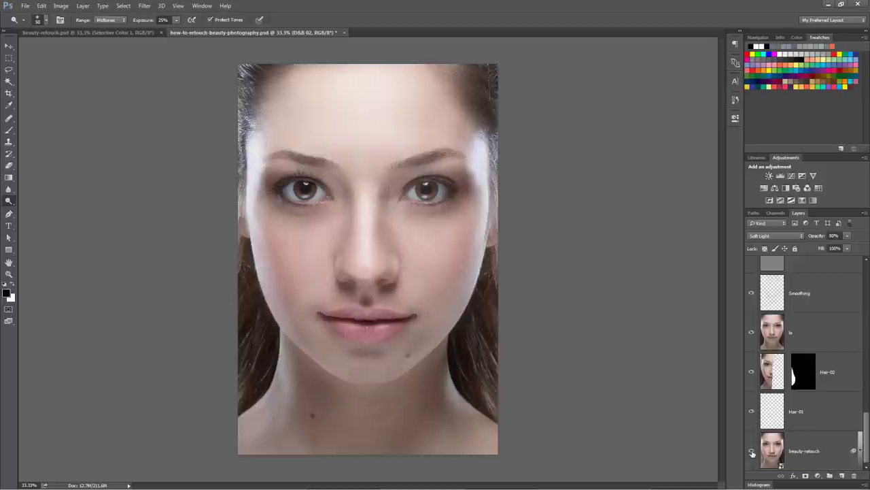
{"action": "left_click", "coordinate": [752, 452], "text": "alt"}
{"action": "left_click", "coordinate": [752, 452], "text": "alt"}
{"action": "scroll", "coordinate": [775, 371], "scroll_direction": "up", "scroll_amount": 5}
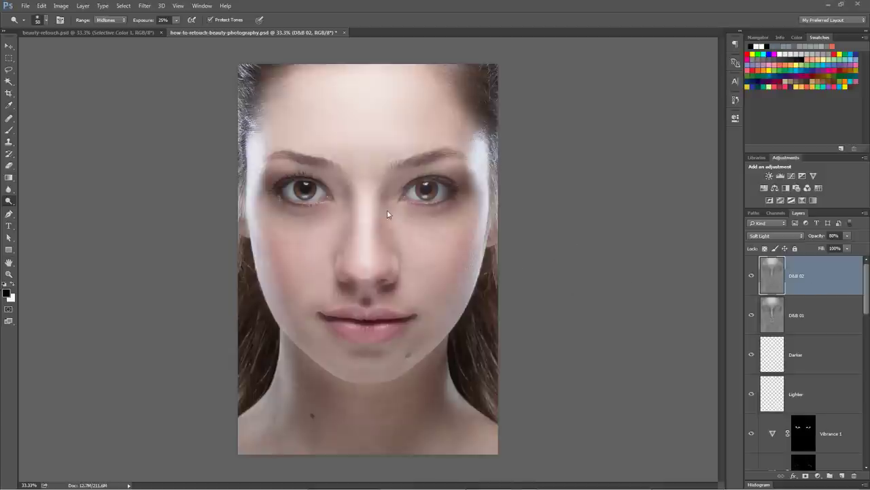
Add a Curves adjustment above D&B 02 with points at 62 to 56 and 192 to 197, and invert its mask to black.
{"action": "left_click", "coordinate": [790, 176]}
{"action": "left_click_drag", "start_coordinate": [619, 310], "coordinate": [544, 397]}
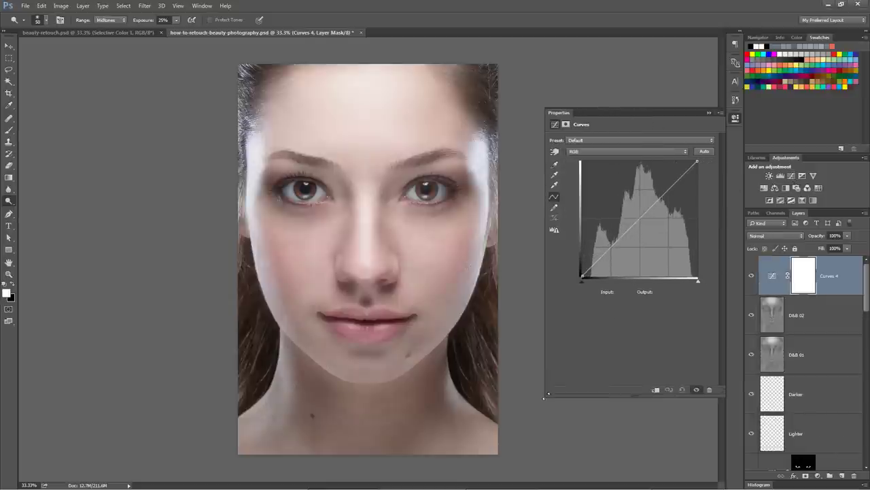
{"action": "left_click_drag", "start_coordinate": [610, 247], "coordinate": [611, 251]}
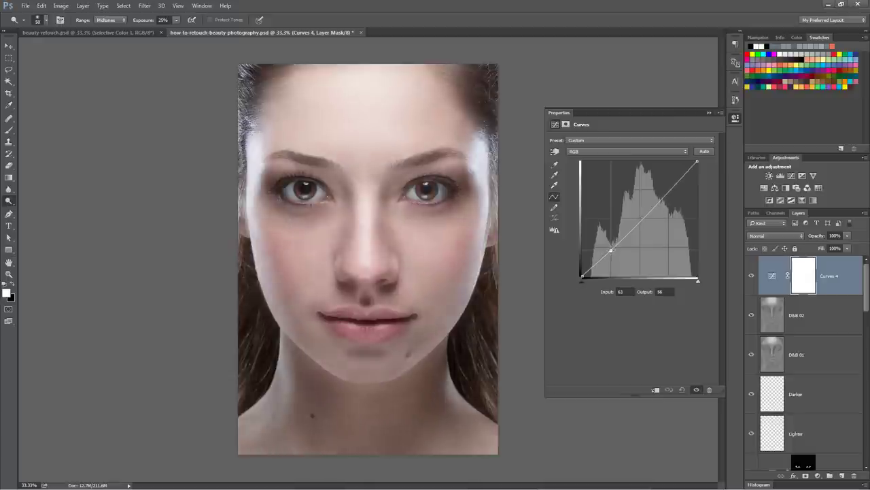
{"action": "left_click_drag", "start_coordinate": [671, 193], "coordinate": [669, 186]}
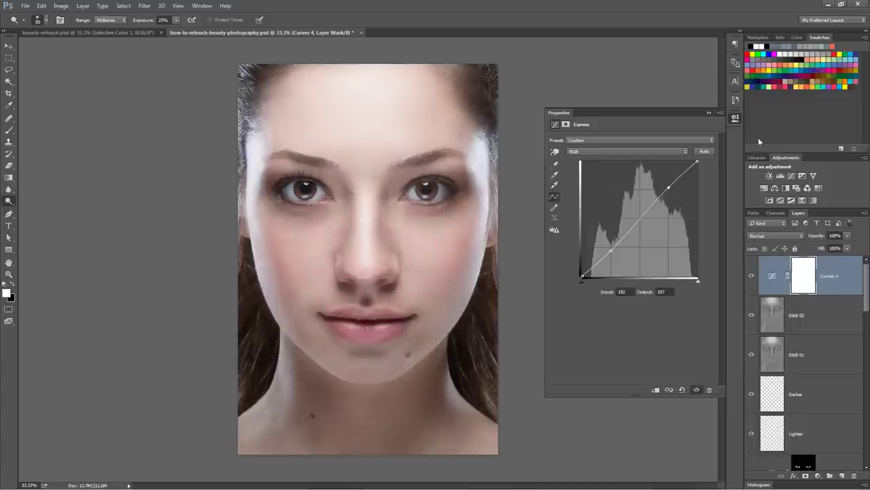
{"action": "left_click", "coordinate": [735, 119]}
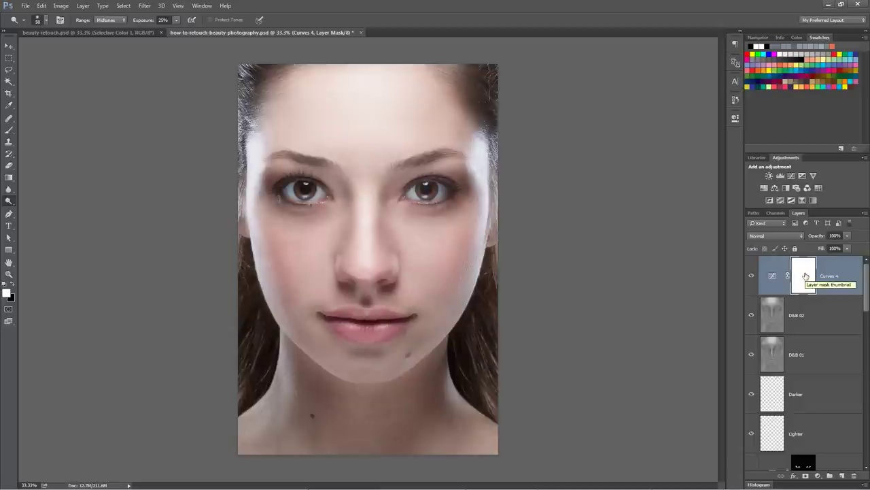
{"action": "key", "text": "ctrl+i"}
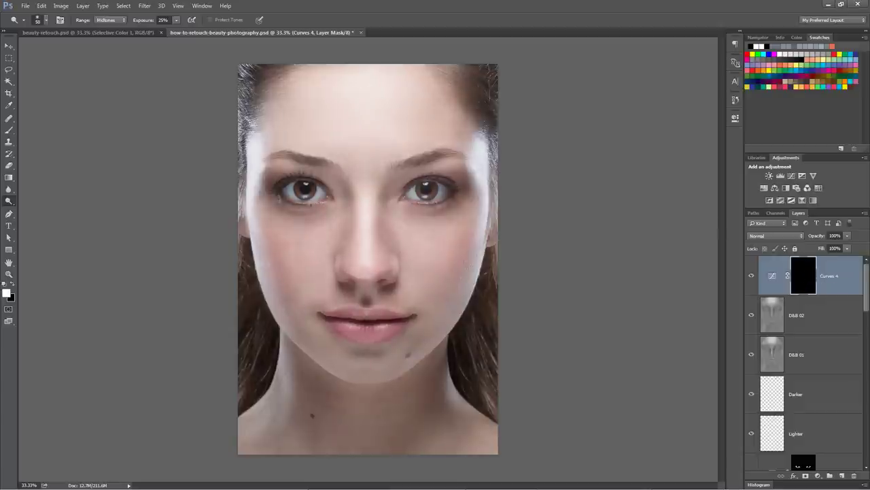
Paint the forehead, eyes, nose and mouth area into the Curves 4 mask with a soft 498 px white brush at 25% opacity.
{"action": "left_click", "coordinate": [10, 130]}
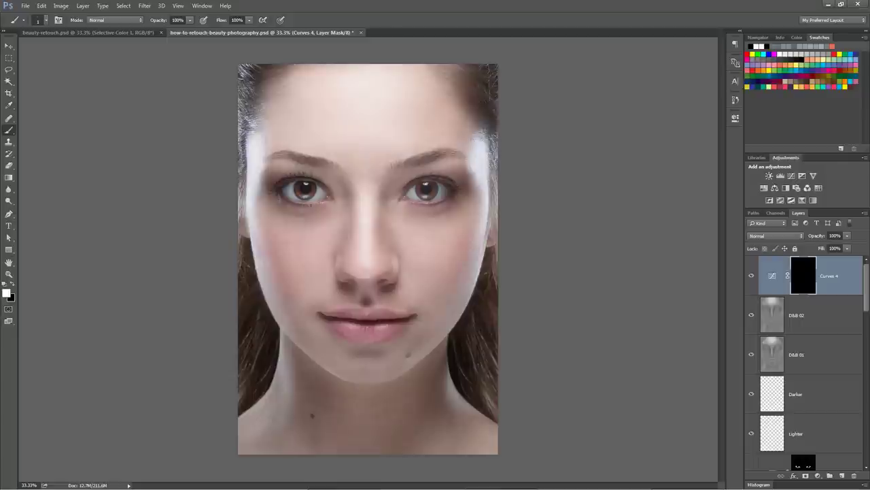
{"action": "left_click_drag", "start_coordinate": [159, 21], "coordinate": [157, 21]}
{"action": "key", "text": "2"}
{"action": "key", "text": "5"}
{"action": "right_click", "coordinate": [316, 170]}
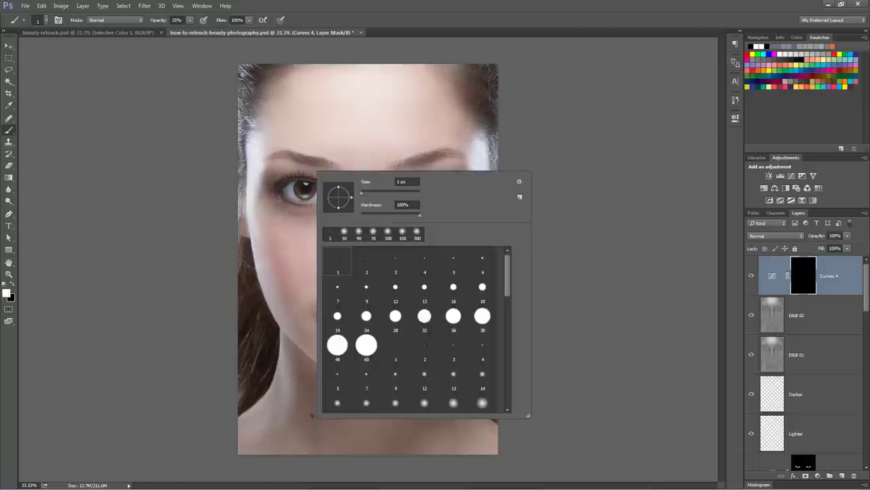
{"action": "mouse_move", "coordinate": [388, 216]}
{"action": "left_mouse_down"}
{"action": "mouse_move", "coordinate": [355, 215]}
{"action": "mouse_move", "coordinate": [382, 194]}
{"action": "mouse_move", "coordinate": [410, 195]}
{"action": "left_mouse_up"}
{"action": "key", "text": "Return"}
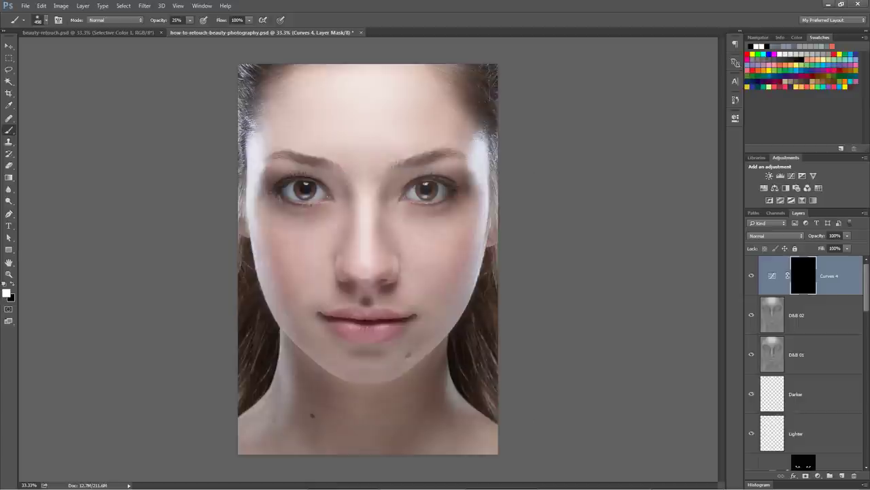
{"action": "mouse_move", "coordinate": [398, 226]}
{"action": "left_mouse_down"}
{"action": "mouse_move", "coordinate": [374, 123]}
{"action": "mouse_move", "coordinate": [379, 225]}
{"action": "mouse_move", "coordinate": [394, 299]}
{"action": "left_mouse_up"}
{"action": "mouse_move", "coordinate": [368, 327]}
{"action": "left_mouse_down"}
{"action": "mouse_move", "coordinate": [333, 318]}
{"action": "mouse_move", "coordinate": [411, 315]}
{"action": "left_mouse_up"}
Soften the Curves 4 mask with a Gaussian Blur and compare the portrait with the adjustment hidden and shown.
{"action": "left_click", "coordinate": [804, 276], "text": "alt"}
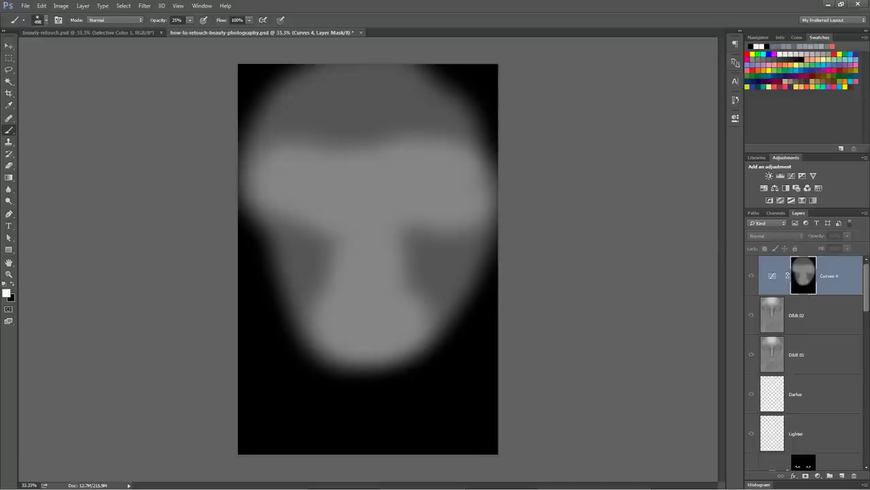
{"action": "left_click", "coordinate": [144, 6]}
{"action": "mouse_move", "coordinate": [179, 106]}
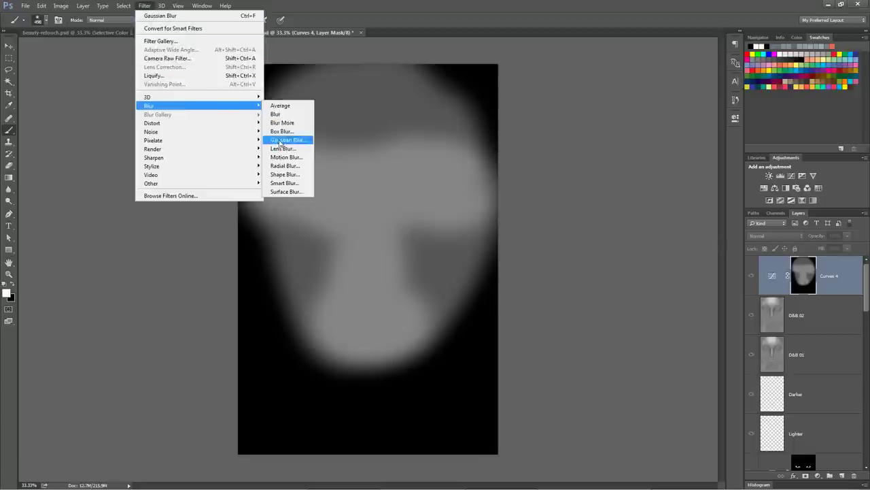
{"action": "left_click", "coordinate": [285, 139]}
{"action": "left_click_drag", "start_coordinate": [135, 317], "coordinate": [151, 320]}
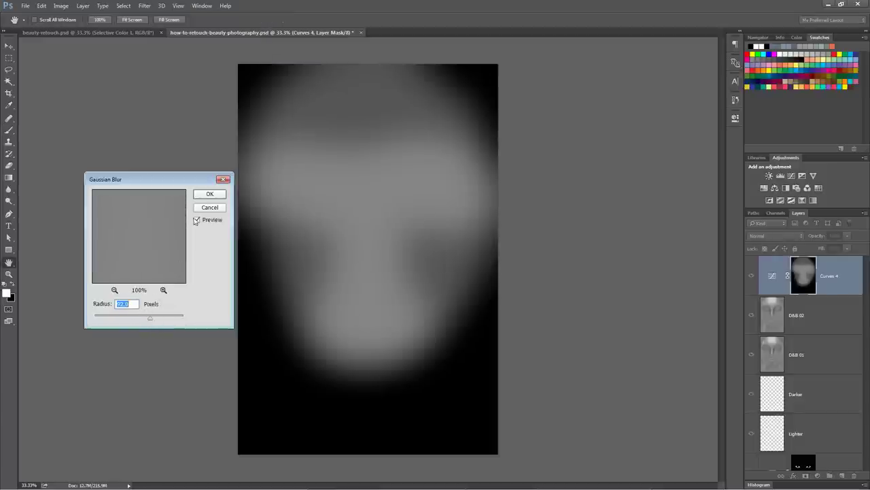
{"action": "left_click", "coordinate": [209, 194]}
{"action": "left_click", "coordinate": [799, 272], "text": "alt"}
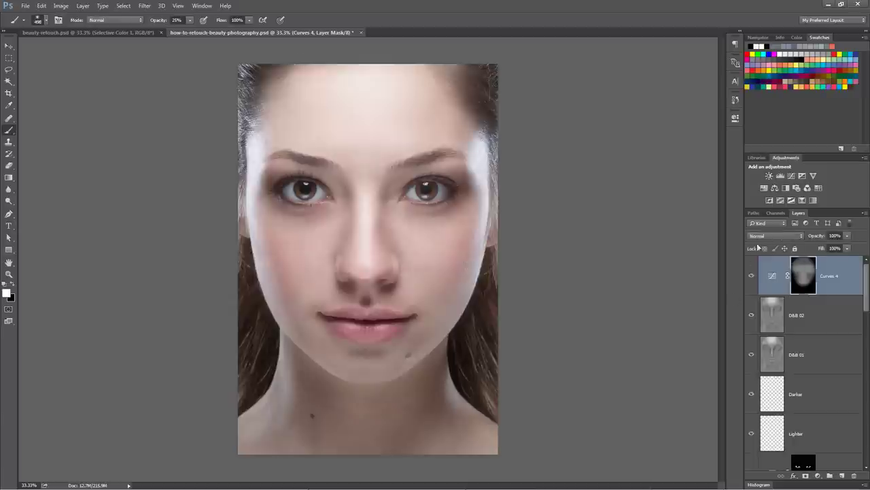
{"action": "left_click", "coordinate": [752, 278]}
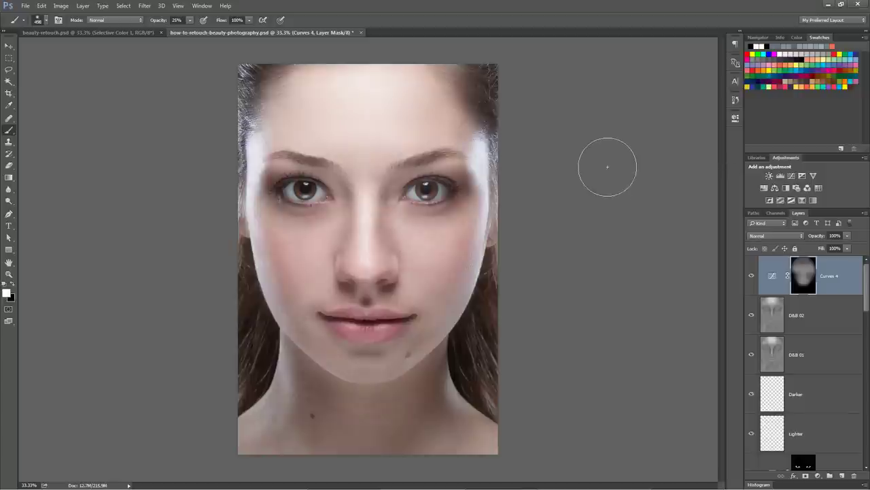
Stamp all visible layers into a new layer, duplicate it, and name the upper copy hi 3 and the lower one lo 3.
{"action": "key", "text": "v"}
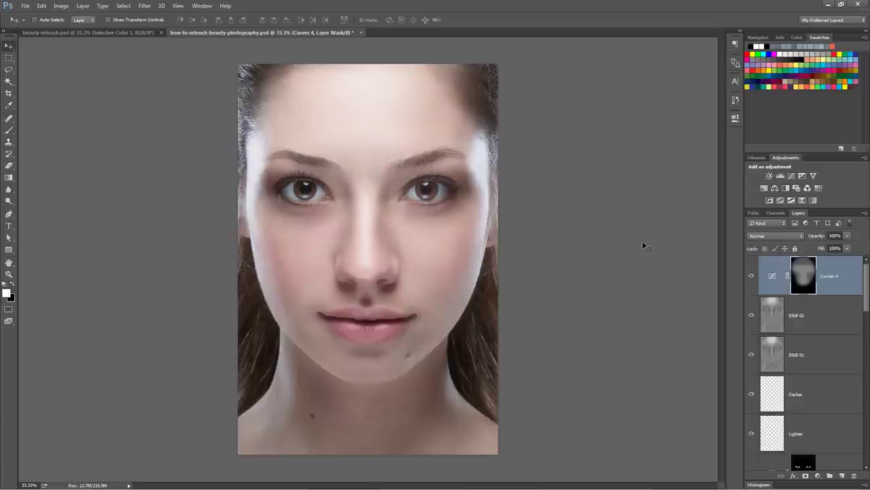
{"action": "key", "text": "ctrl+shift+alt+e"}
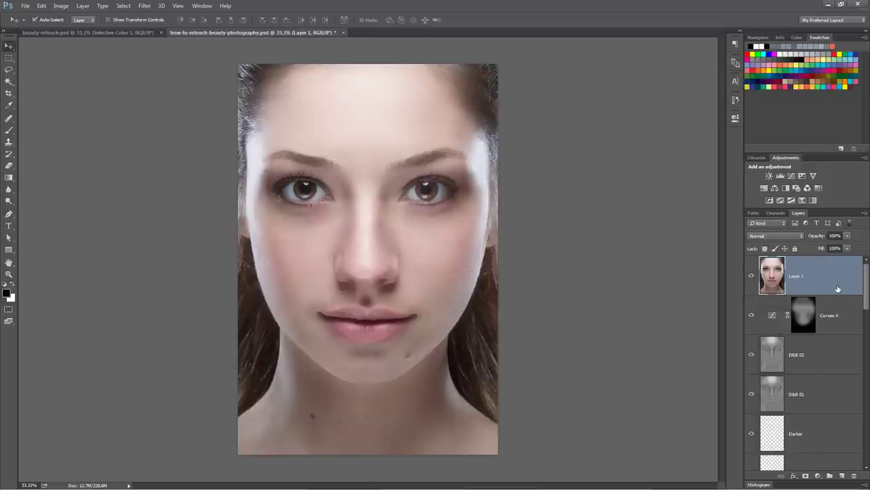
{"action": "key", "text": "ctrl+j"}
{"action": "double_click", "coordinate": [804, 276]}
{"action": "type", "text": "hi 3"}
{"action": "key", "text": "Return"}
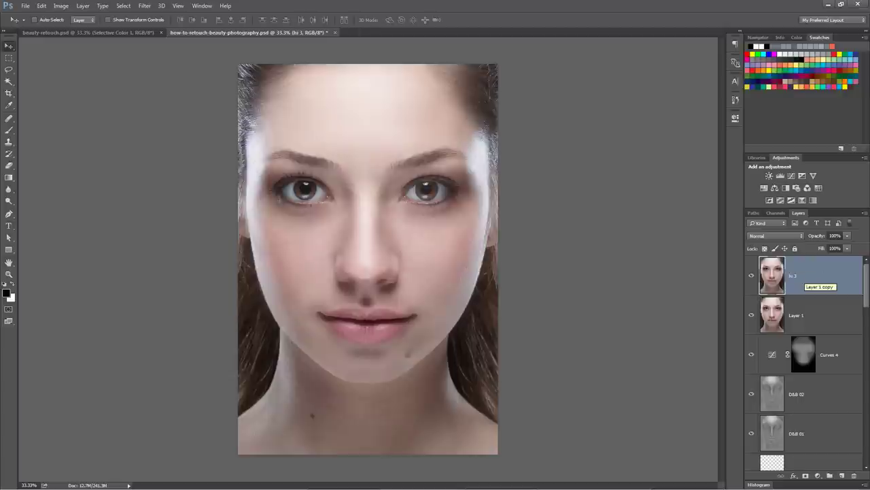
{"action": "double_click", "coordinate": [791, 316]}
{"action": "type", "text": "lo 3"}
{"action": "key", "text": "Return"}
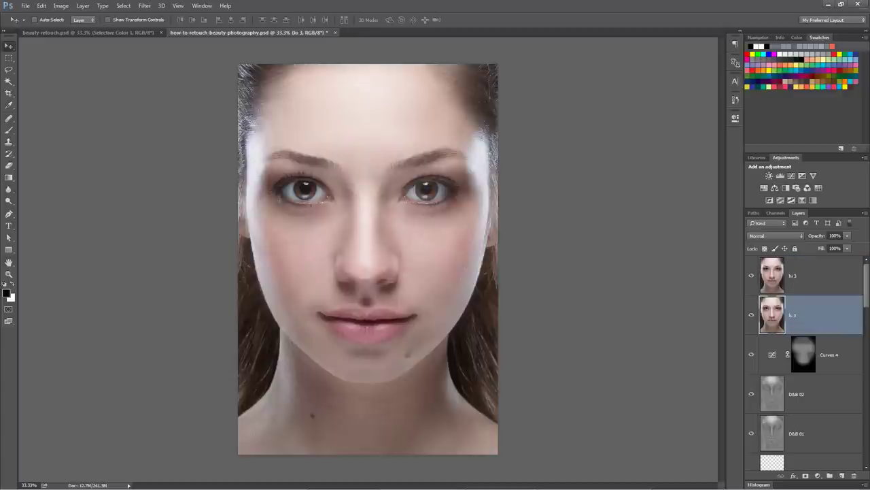
Hide the hi 3 layer and blur lo 3 with a 10-pixel Gaussian Blur.
{"action": "left_click", "coordinate": [752, 276]}
{"action": "left_click", "coordinate": [145, 5]}
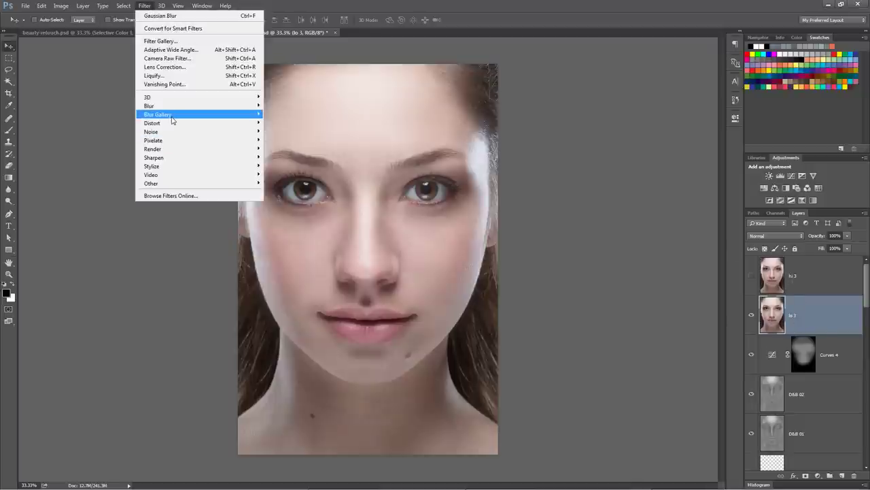
{"action": "mouse_move", "coordinate": [173, 106]}
{"action": "left_click", "coordinate": [289, 141]}
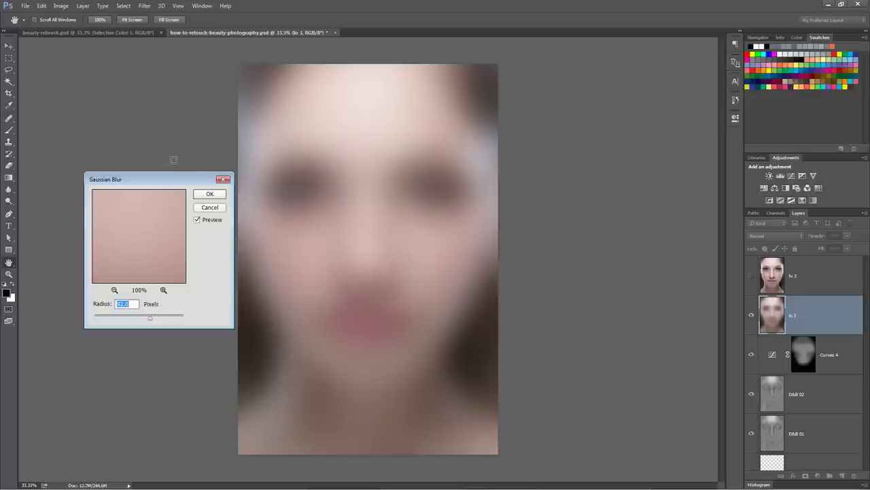
{"action": "type", "text": "10"}
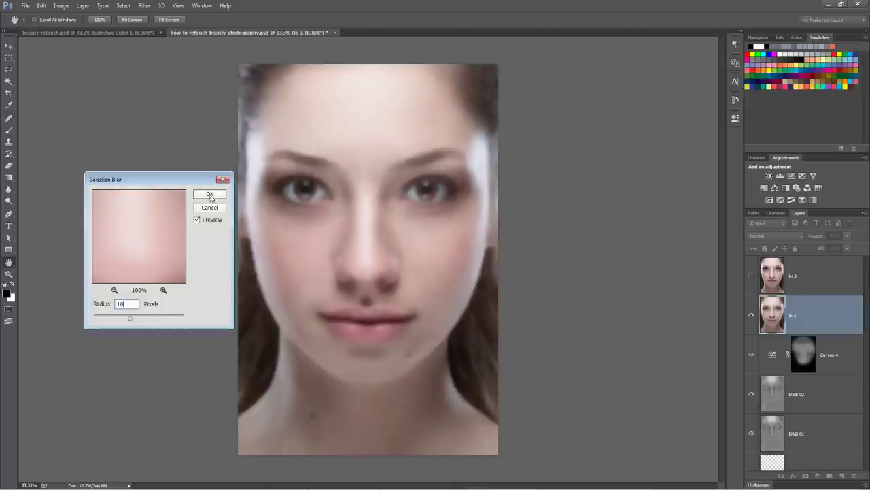
{"action": "left_click", "coordinate": [210, 195]}
Show hi 3, subtract lo 3 from it with Apply Image at scale 2 and offset 128, and set its blending to Linear Light.
{"action": "left_click", "coordinate": [752, 276]}
{"action": "left_click", "coordinate": [809, 276]}
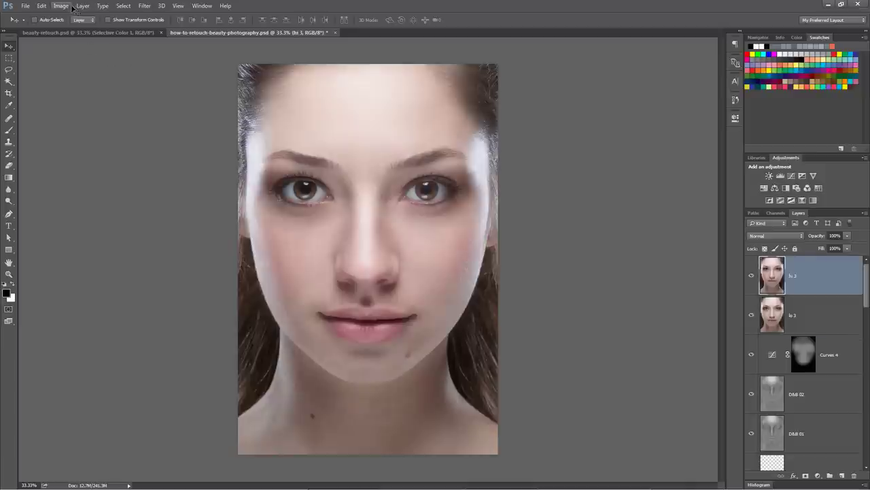
{"action": "left_click", "coordinate": [63, 6]}
{"action": "left_click", "coordinate": [87, 138]}
{"action": "left_click_drag", "start_coordinate": [417, 158], "coordinate": [596, 169]}
{"action": "left_click_drag", "start_coordinate": [505, 192], "coordinate": [570, 185]}
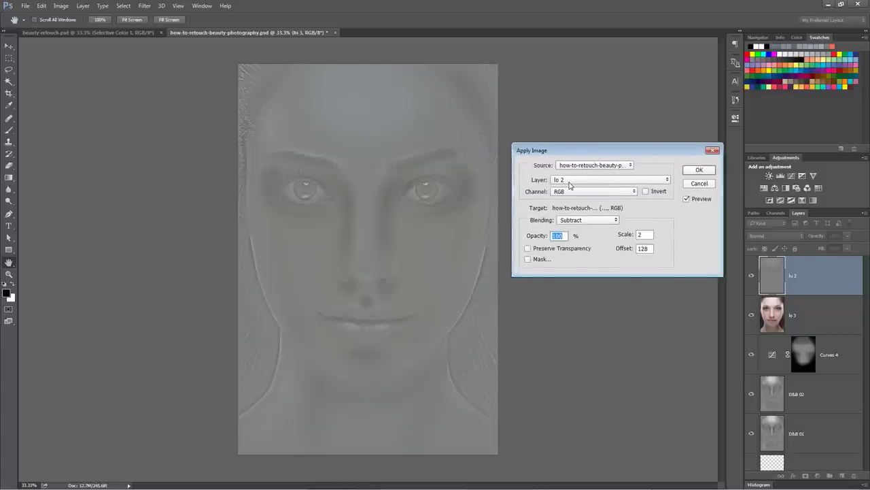
{"action": "left_click", "coordinate": [562, 181]}
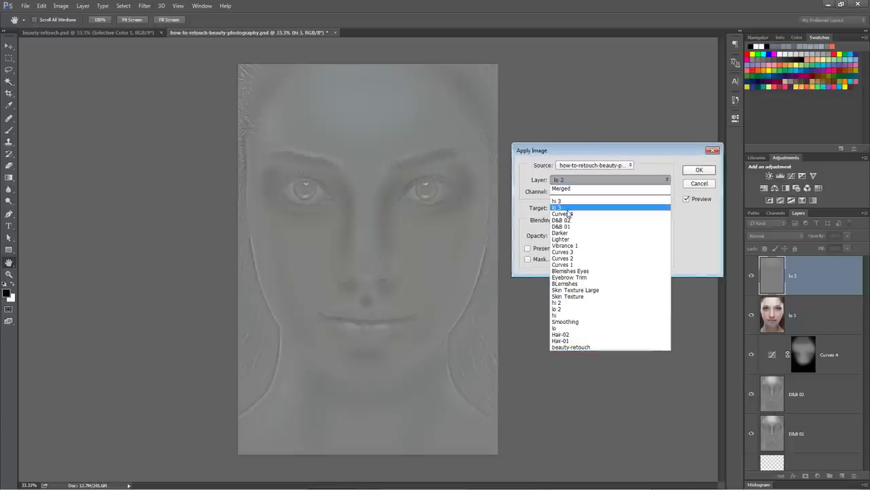
{"action": "left_click", "coordinate": [561, 208]}
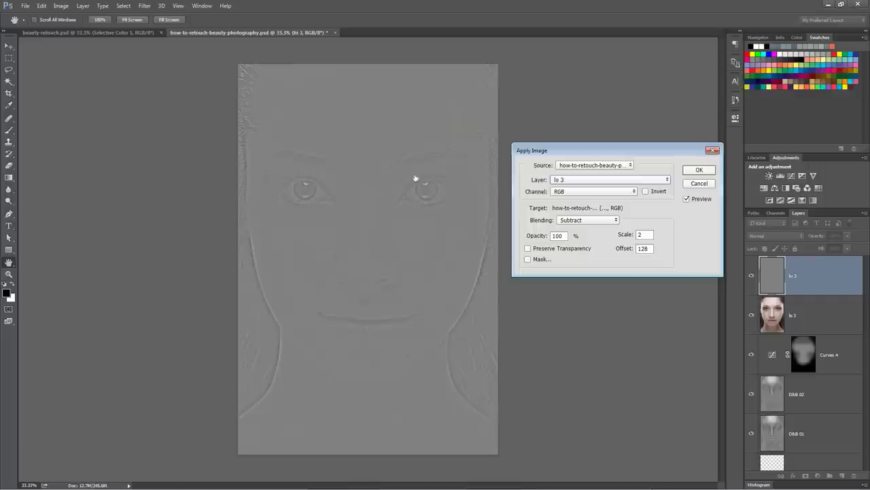
{"action": "left_click_drag", "start_coordinate": [664, 153], "coordinate": [582, 134]}
{"action": "left_click", "coordinate": [617, 150]}
{"action": "left_click", "coordinate": [775, 236]}
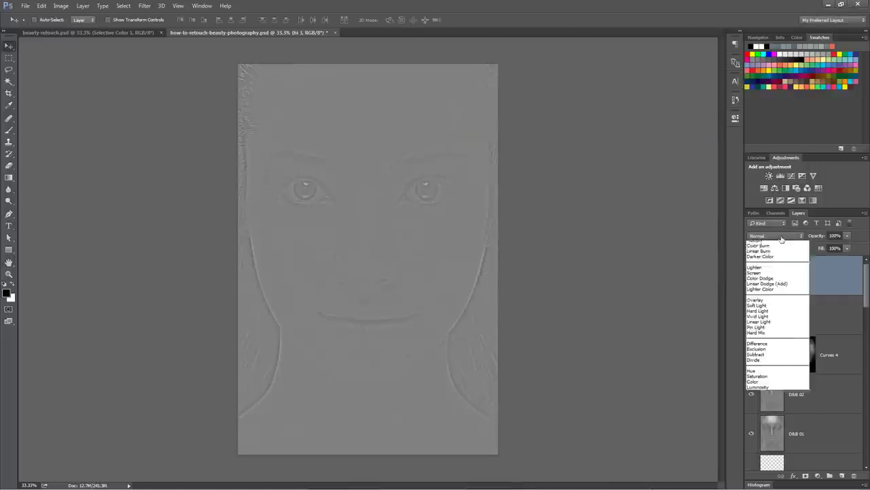
{"action": "left_click", "coordinate": [758, 347]}
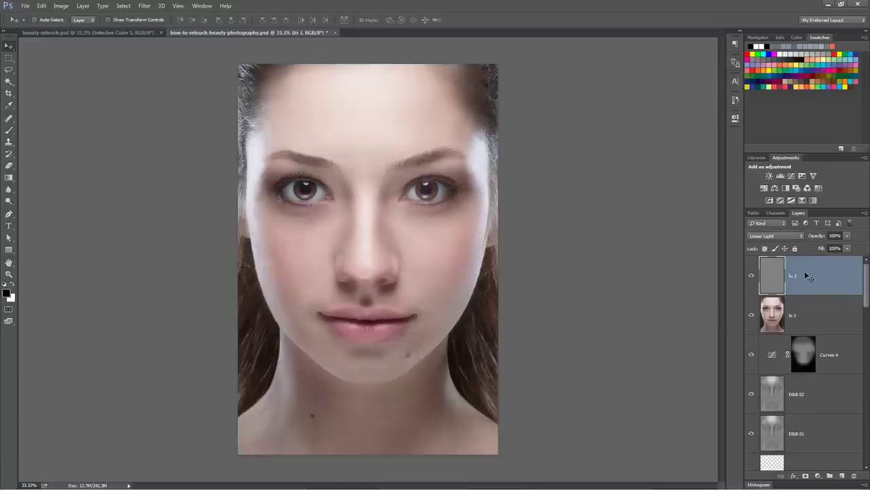
Sharpen the hi 3 layer with Smart Sharpen at an amount of 100% and a radius of 1.2 px.
{"action": "key", "text": "z"}
{"action": "left_click", "coordinate": [376, 194]}
{"action": "left_click", "coordinate": [375, 192]}
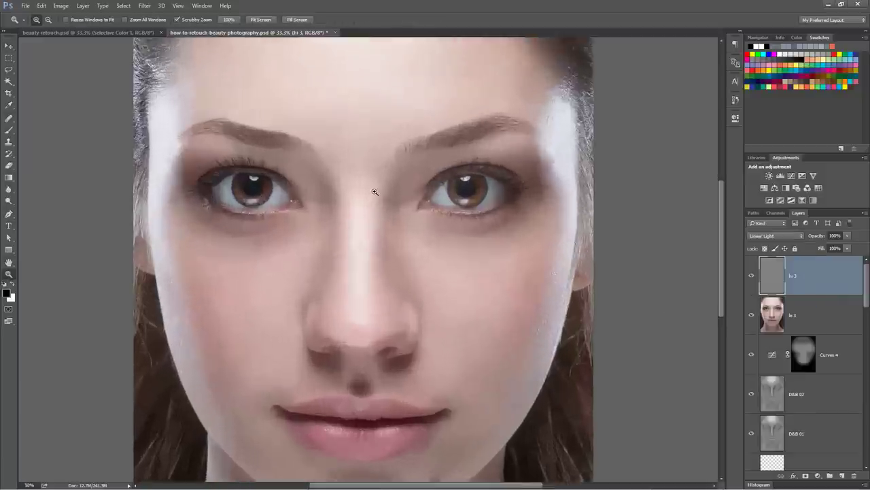
{"action": "left_click", "coordinate": [375, 192]}
{"action": "left_click", "coordinate": [374, 192]}
{"action": "left_click_drag", "start_coordinate": [375, 192], "coordinate": [406, 285]}
{"action": "left_click", "coordinate": [457, 227], "text": "alt"}
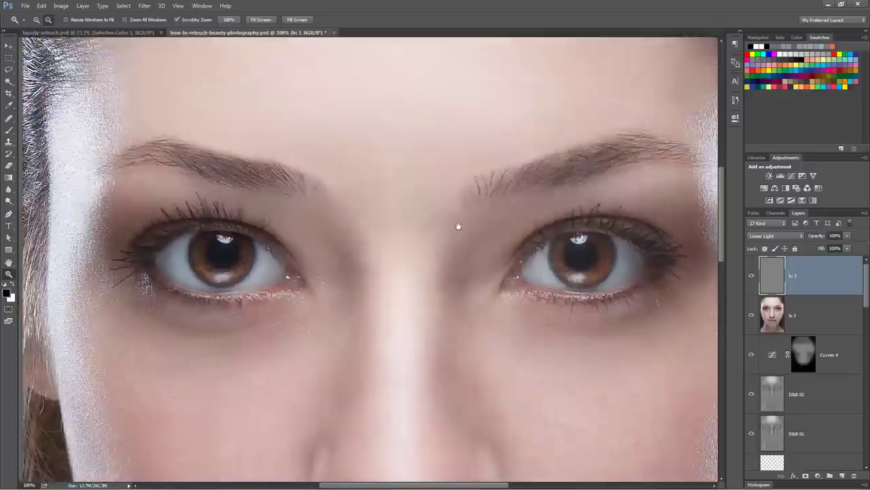
{"action": "left_click", "coordinate": [457, 227], "text": "alt"}
{"action": "left_click", "coordinate": [473, 231]}
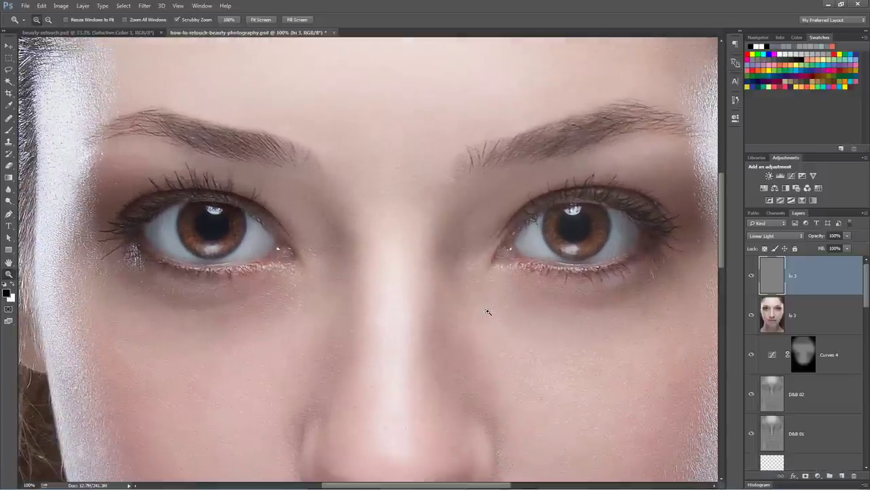
{"action": "left_click_drag", "start_coordinate": [482, 272], "coordinate": [473, 284]}
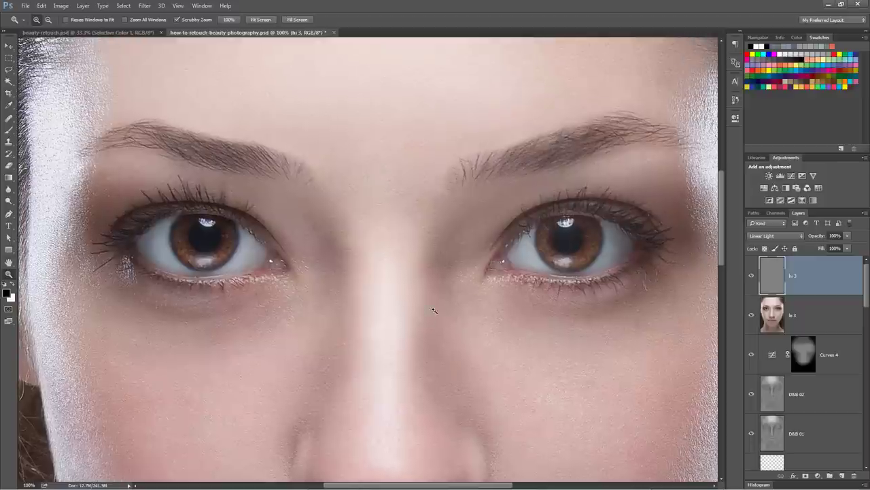
{"action": "left_click", "coordinate": [144, 6]}
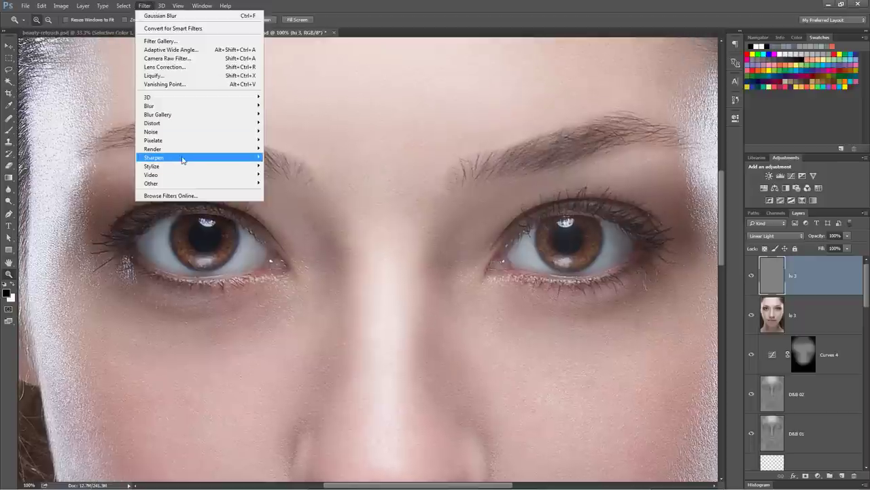
{"action": "mouse_move", "coordinate": [183, 158]}
{"action": "left_click", "coordinate": [292, 192]}
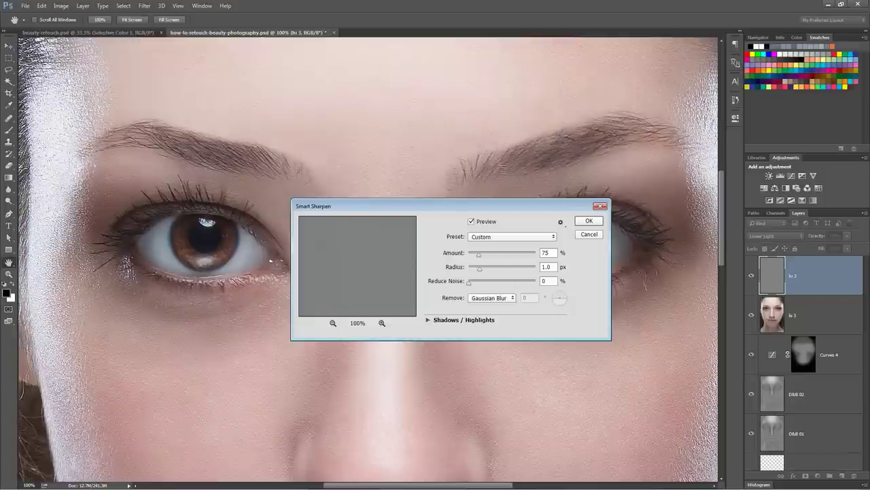
{"action": "left_click_drag", "start_coordinate": [497, 207], "coordinate": [442, 284]}
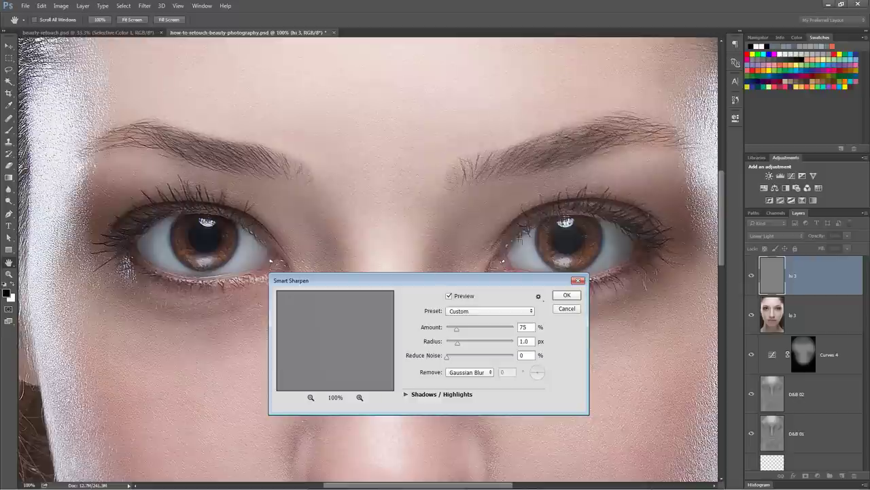
{"action": "double_click", "coordinate": [524, 327]}
{"action": "type", "text": "100"}
{"action": "key", "text": "Tab"}
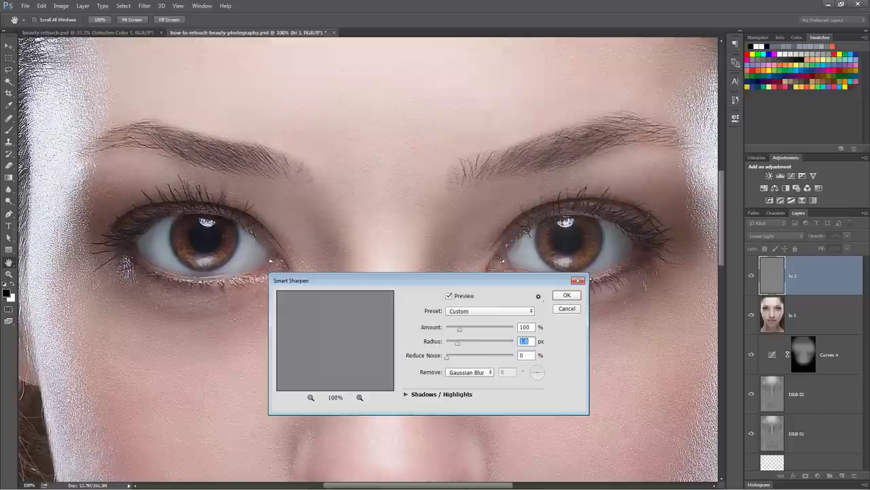
{"action": "type", "text": "1.2"}
{"action": "key", "text": "Tab"}
{"action": "left_click", "coordinate": [569, 297]}
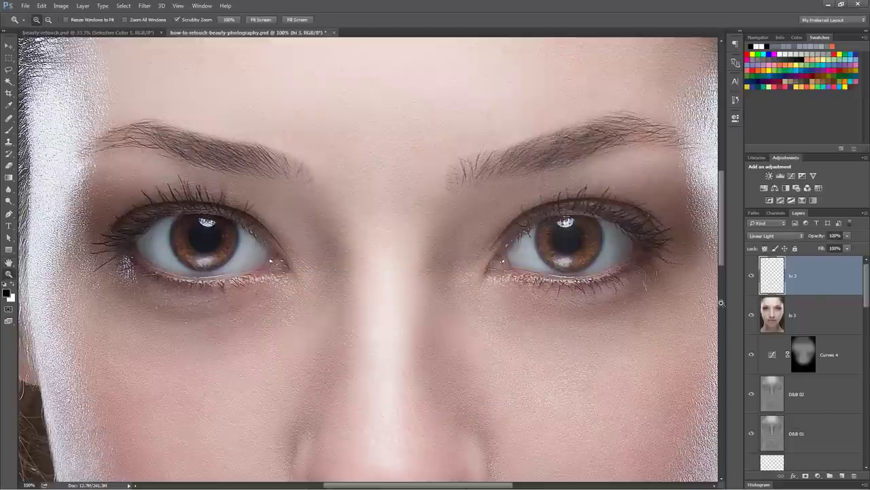
Add a Selective Color adjustment layer named Color Grtading above hi 3.
{"action": "key", "text": "ctrl+minus"}
{"action": "key", "text": "ctrl+minus"}
{"action": "key", "text": "ctrl+minus"}
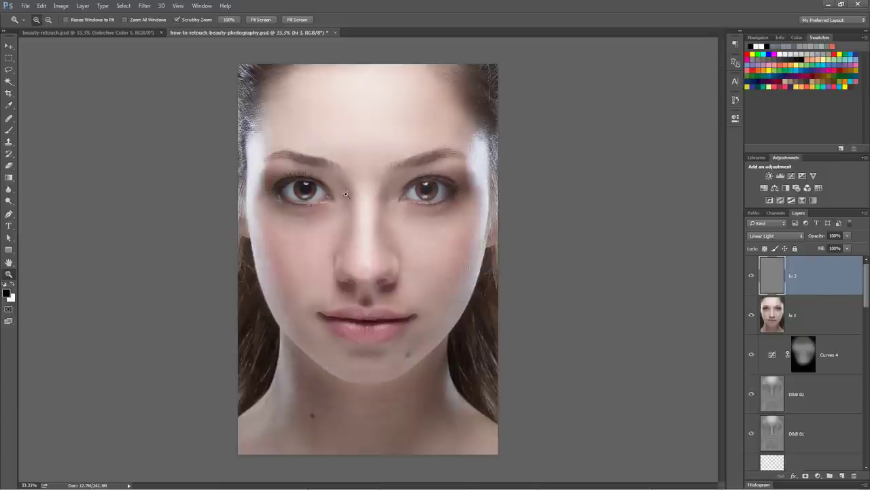
{"action": "left_click", "coordinate": [83, 5]}
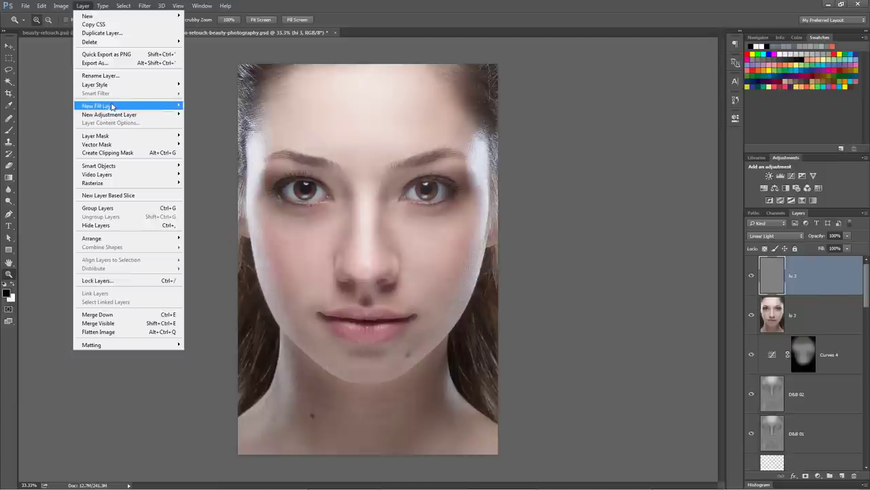
{"action": "mouse_move", "coordinate": [122, 114]}
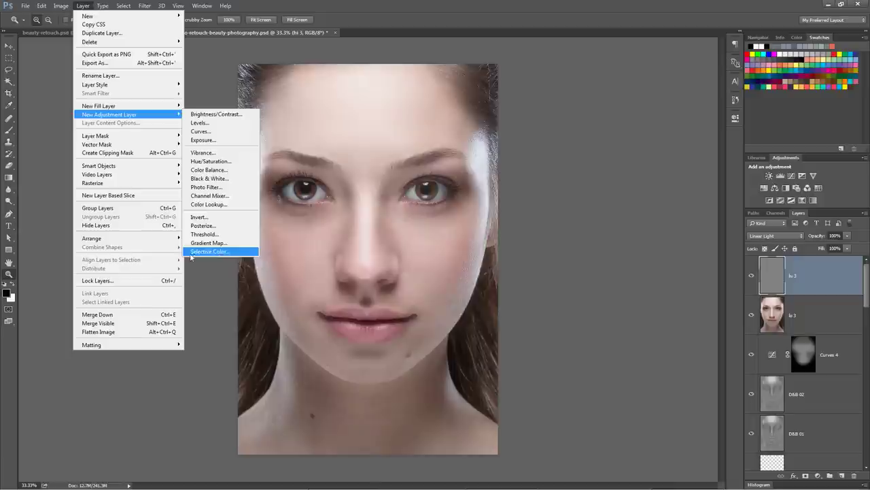
{"action": "left_click", "coordinate": [212, 253]}
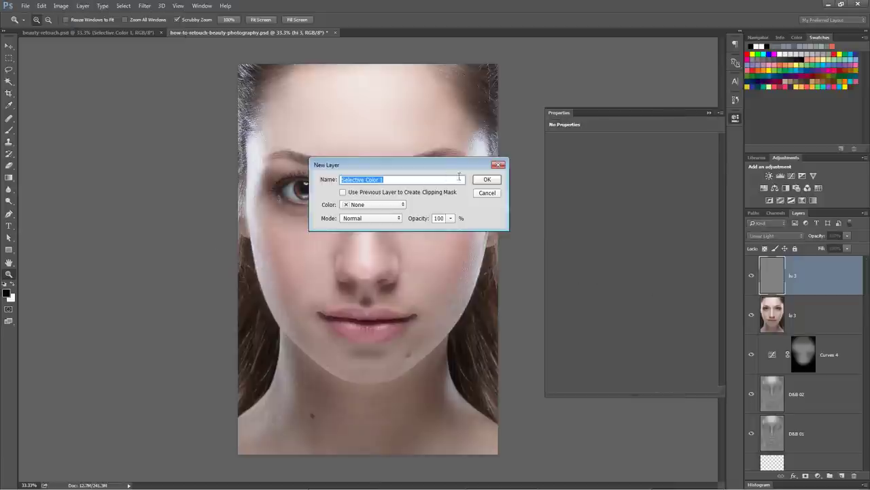
{"action": "type", "text": "Color Grtading"}
{"action": "left_click", "coordinate": [485, 180]}
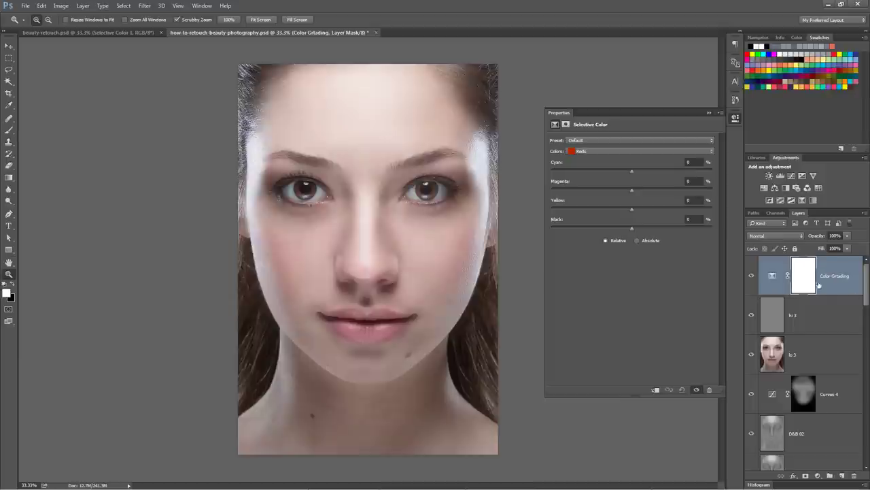
Set cyan to +30% for the Reds in the Color Grtading Selective Color adjustment, trying strong negative values first.
{"action": "left_click", "coordinate": [622, 152]}
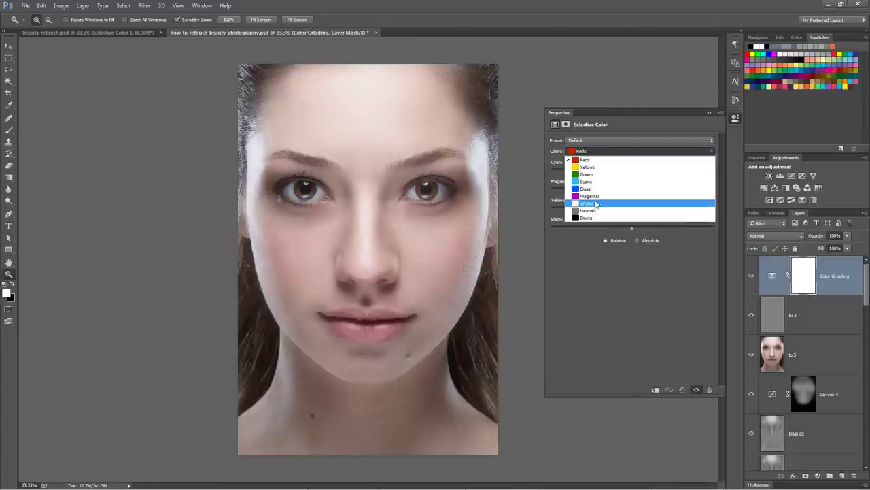
{"action": "left_click", "coordinate": [587, 160]}
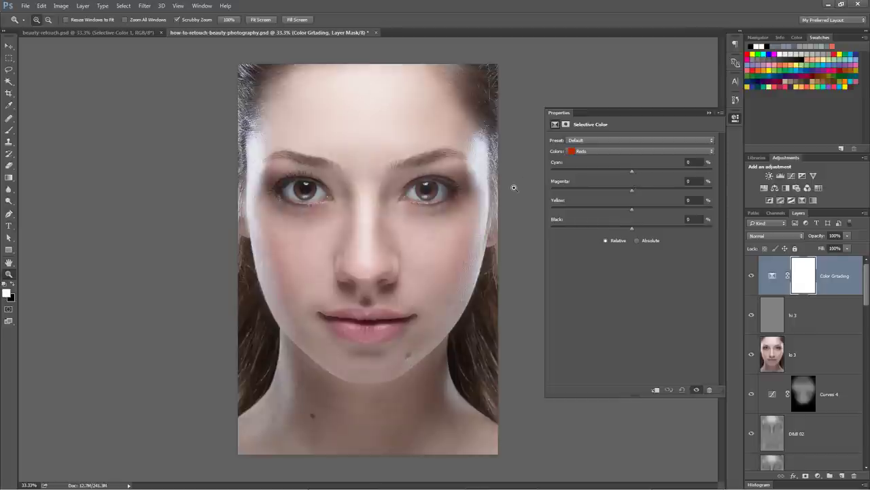
{"action": "left_click_drag", "start_coordinate": [658, 172], "coordinate": [656, 173]}
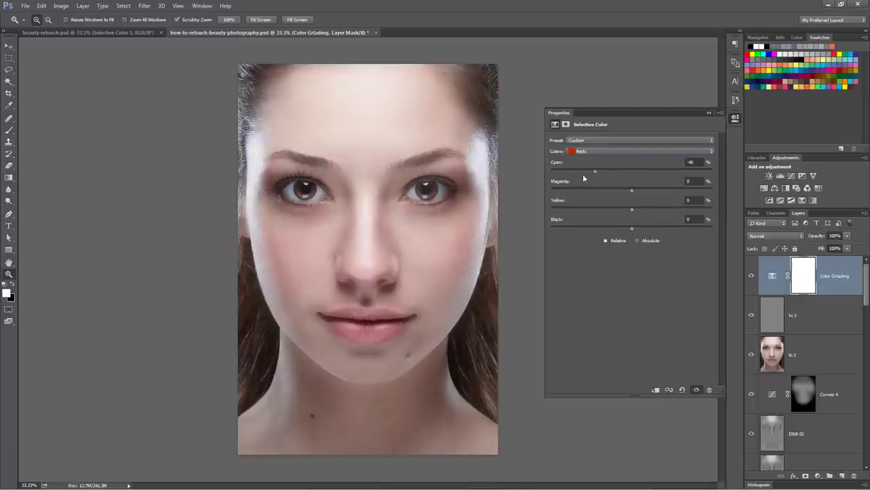
{"action": "left_click_drag", "start_coordinate": [596, 172], "coordinate": [544, 178]}
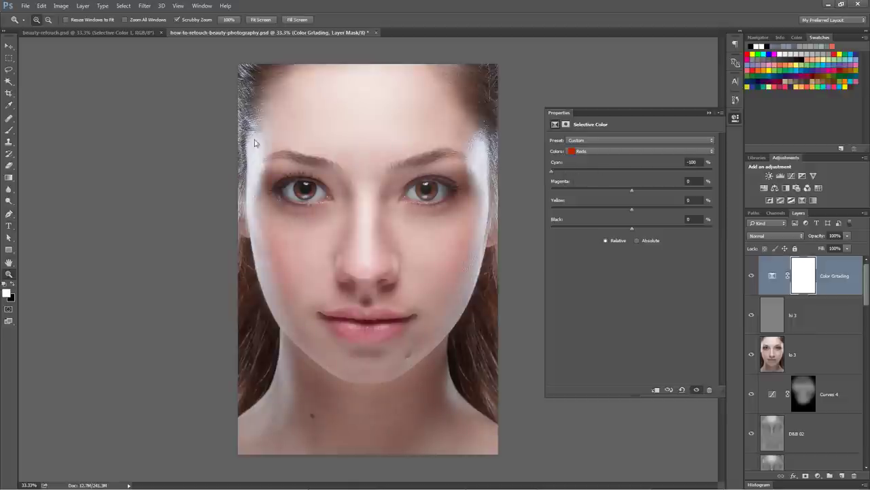
{"action": "left_click_drag", "start_coordinate": [627, 170], "coordinate": [655, 172]}
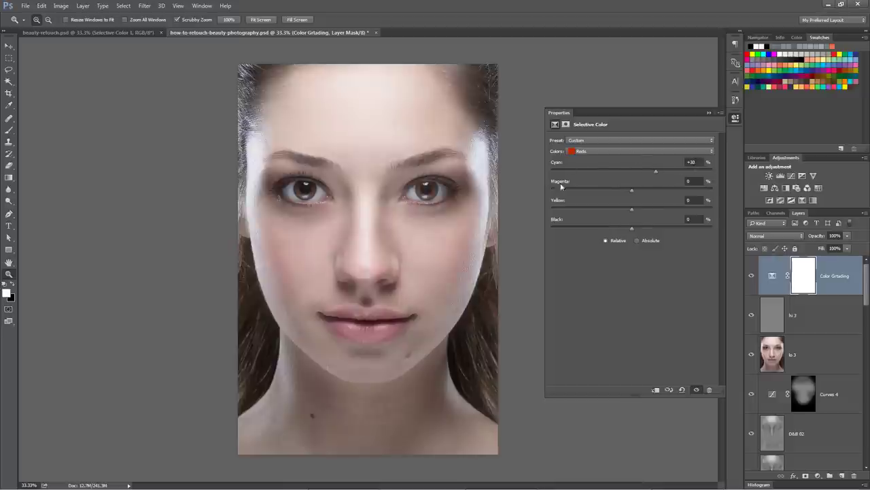
For the Reds, try out the magenta but leave it at 0%, and set yellow to +4% and black to +10%.
{"action": "left_click_drag", "start_coordinate": [631, 191], "coordinate": [709, 199]}
{"action": "left_click_drag", "start_coordinate": [632, 211], "coordinate": [634, 213]}
{"action": "left_click_drag", "start_coordinate": [634, 210], "coordinate": [636, 211]}
{"action": "left_click_drag", "start_coordinate": [633, 230], "coordinate": [637, 230]}
For the Blacks, set black to -5%, cyan and magenta to +5%, and lower yellow slightly.
{"action": "left_click", "coordinate": [619, 150]}
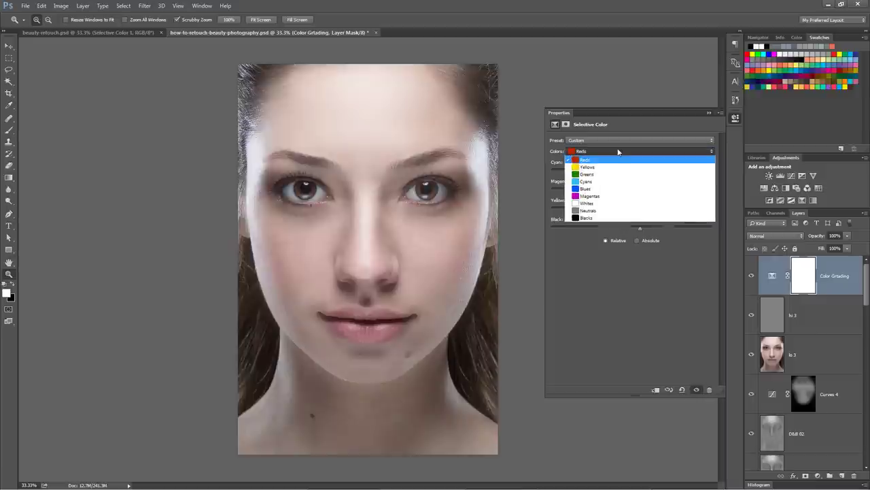
{"action": "left_click", "coordinate": [602, 219]}
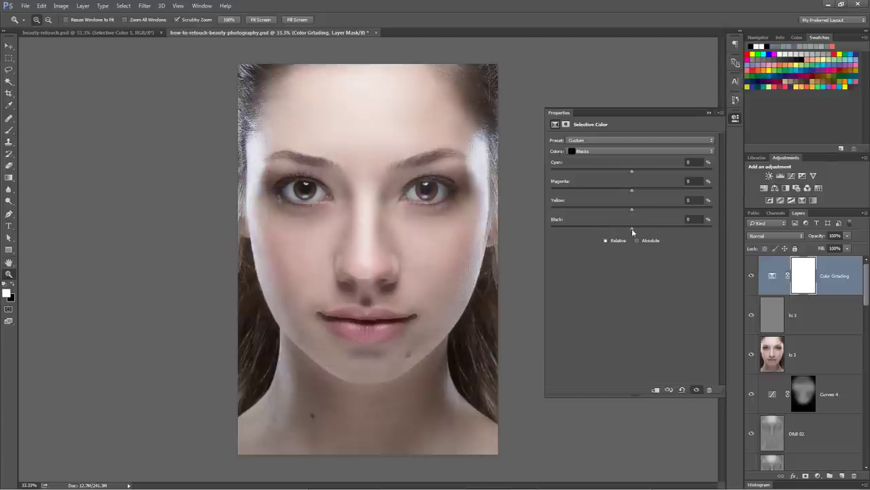
{"action": "mouse_move", "coordinate": [632, 228]}
{"action": "left_mouse_down"}
{"action": "mouse_move", "coordinate": [606, 230]}
{"action": "mouse_move", "coordinate": [628, 231]}
{"action": "left_mouse_up"}
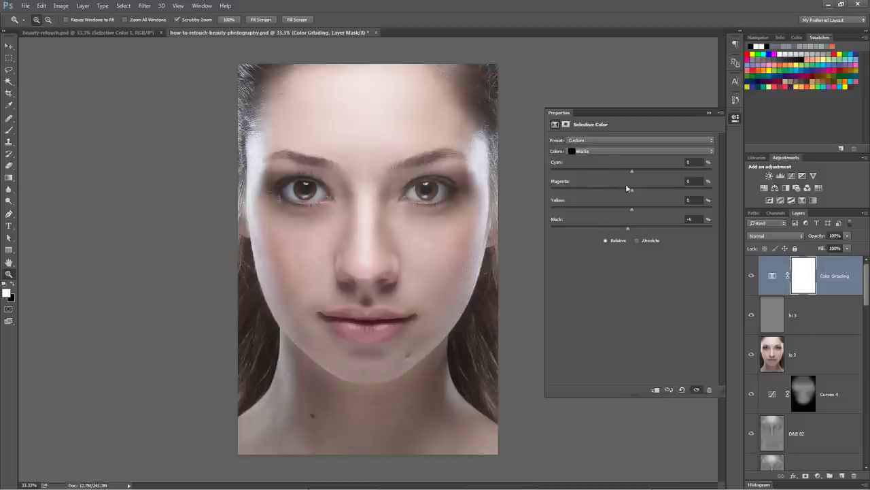
{"action": "left_click_drag", "start_coordinate": [632, 170], "coordinate": [637, 171]}
{"action": "left_click_drag", "start_coordinate": [633, 189], "coordinate": [633, 190]}
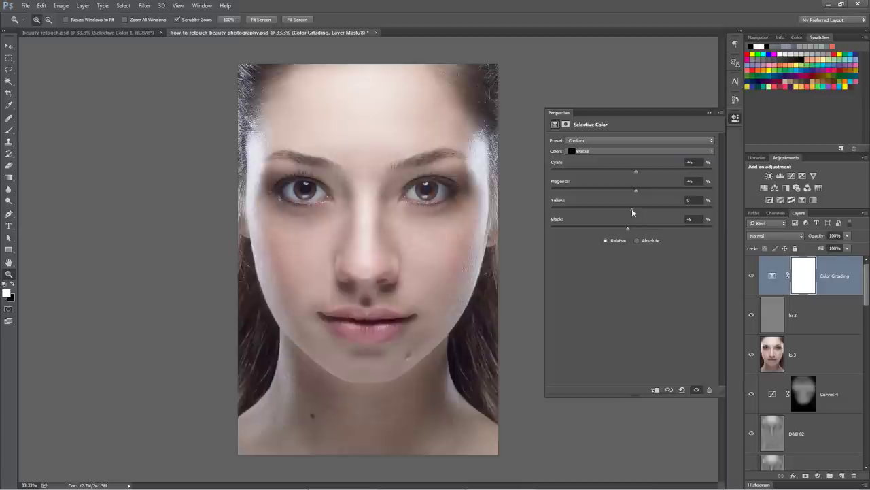
{"action": "left_click_drag", "start_coordinate": [633, 212], "coordinate": [629, 211]}
{"action": "key", "text": "ctrl+plus"}
{"action": "key", "text": "ctrl+minus"}
For the Neutrals in the Selective Color adjustment, set cyan to +4% and magenta to +2%.
{"action": "left_click", "coordinate": [633, 150]}
{"action": "left_click", "coordinate": [591, 207]}
{"action": "mouse_move", "coordinate": [631, 193]}
{"action": "left_mouse_down"}
{"action": "mouse_move", "coordinate": [603, 188]}
{"action": "mouse_move", "coordinate": [653, 192]}
{"action": "mouse_move", "coordinate": [615, 197]}
{"action": "mouse_move", "coordinate": [639, 202]}
{"action": "left_mouse_up"}
{"action": "left_click", "coordinate": [692, 181]}
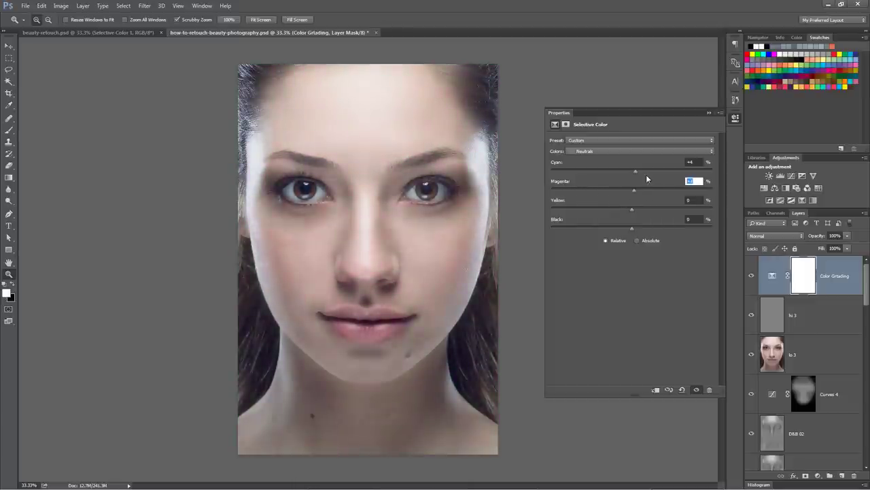
{"action": "type", "text": "2"}
{"action": "key", "text": "Tab"}
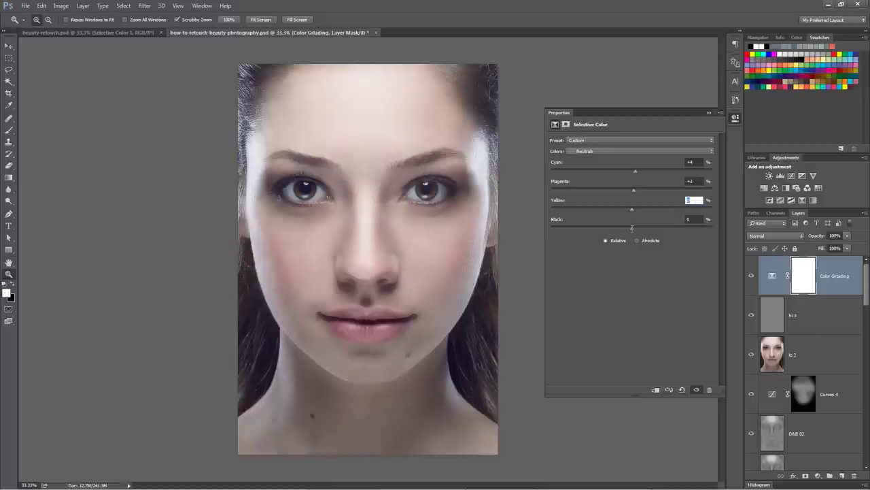
Set the Neutrals' yellow to -1%, try a higher black value and return black to 0%.
{"action": "key", "text": "Tab"}
{"action": "key", "text": "shift+Tab"}
{"action": "key", "text": "Tab"}
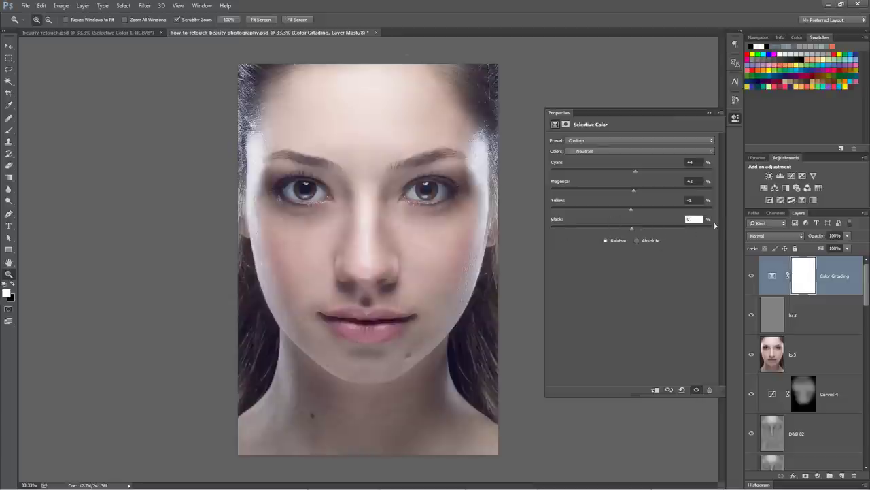
{"action": "left_click_drag", "start_coordinate": [632, 231], "coordinate": [685, 233]}
{"action": "type", "text": "0"}
{"action": "key", "text": "Tab"}
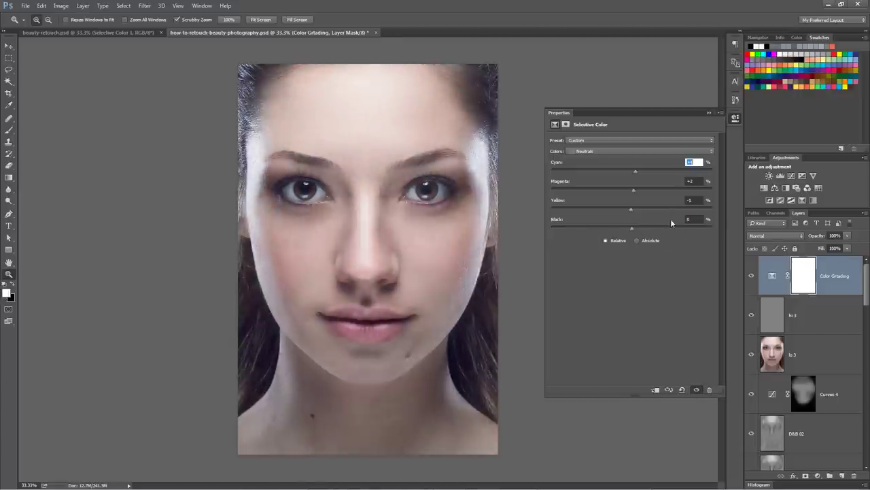
Set cyan to -10% for the Whites in the Selective Color adjustment.
{"action": "left_click", "coordinate": [645, 151]}
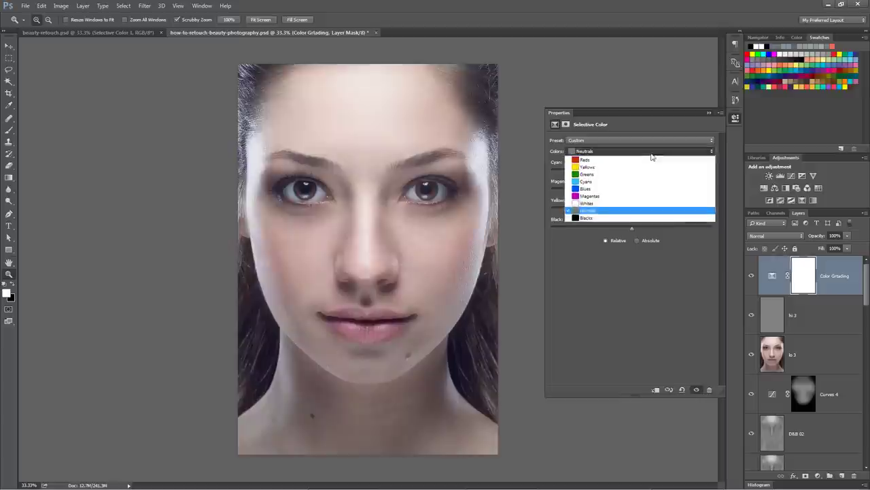
{"action": "left_click", "coordinate": [602, 203]}
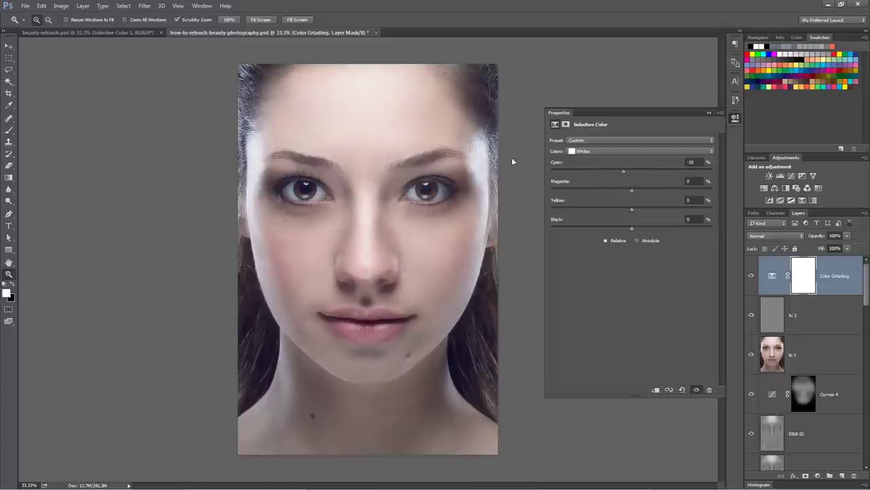
Review the Selective Color values of the Reds against those of the Whites, ending on the Whites.
{"action": "left_click", "coordinate": [626, 151]}
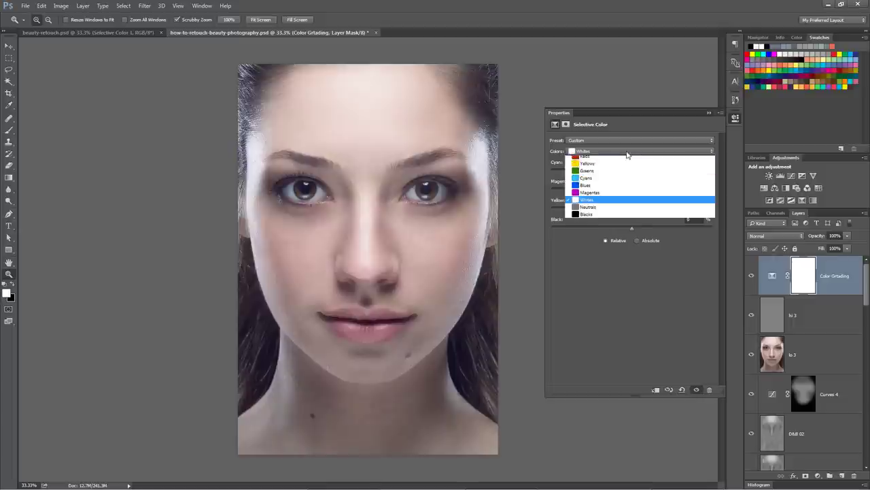
{"action": "left_click", "coordinate": [620, 168]}
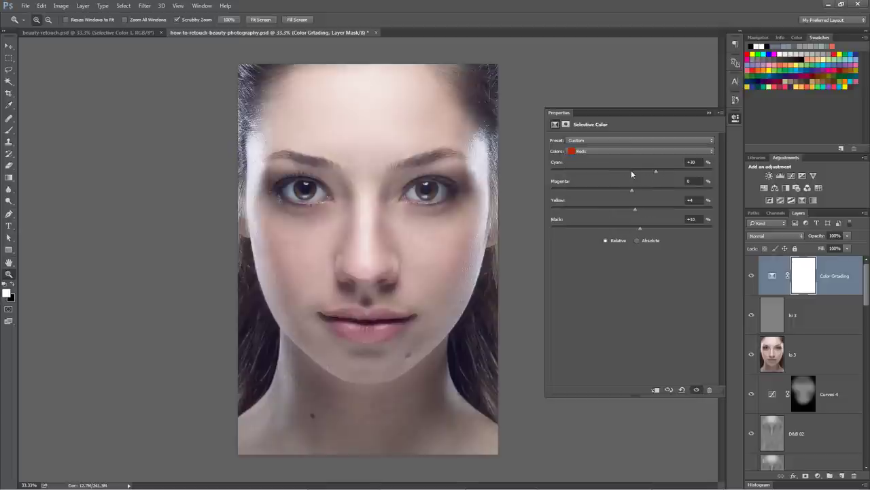
{"action": "left_click", "coordinate": [633, 151]}
{"action": "left_click", "coordinate": [607, 207]}
{"action": "left_click", "coordinate": [630, 152]}
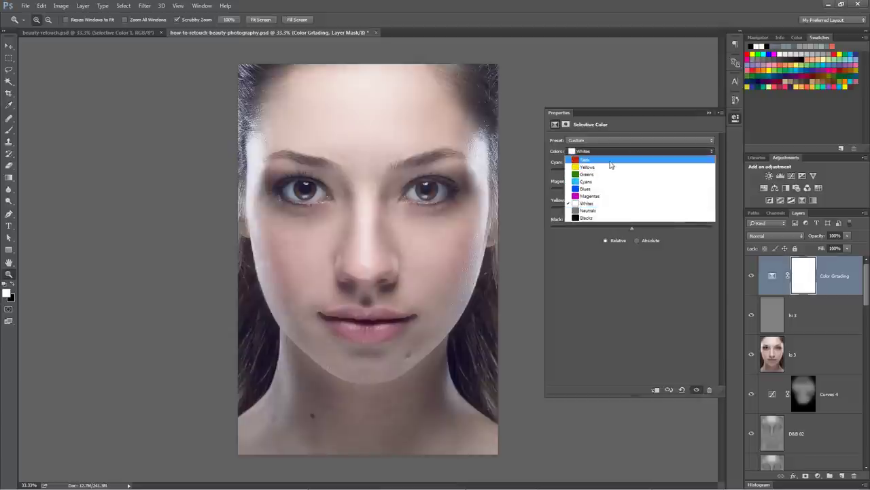
{"action": "left_click", "coordinate": [609, 161]}
{"action": "left_click", "coordinate": [610, 152]}
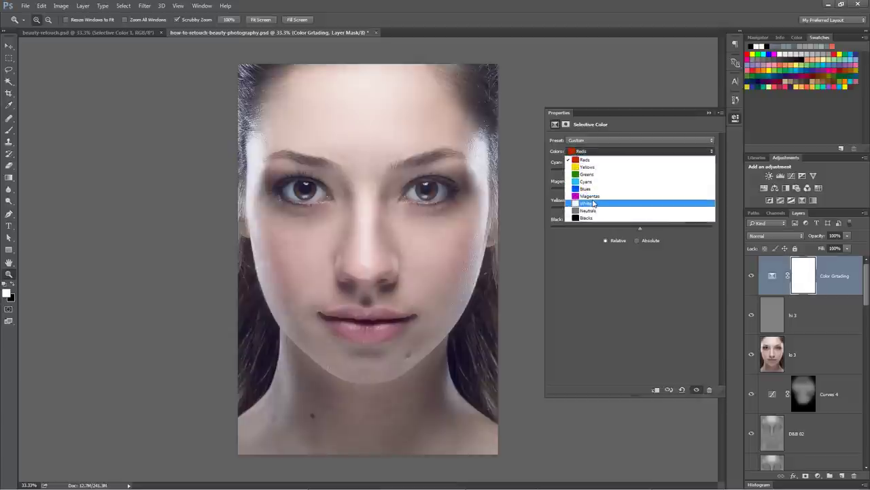
{"action": "left_click", "coordinate": [614, 206]}
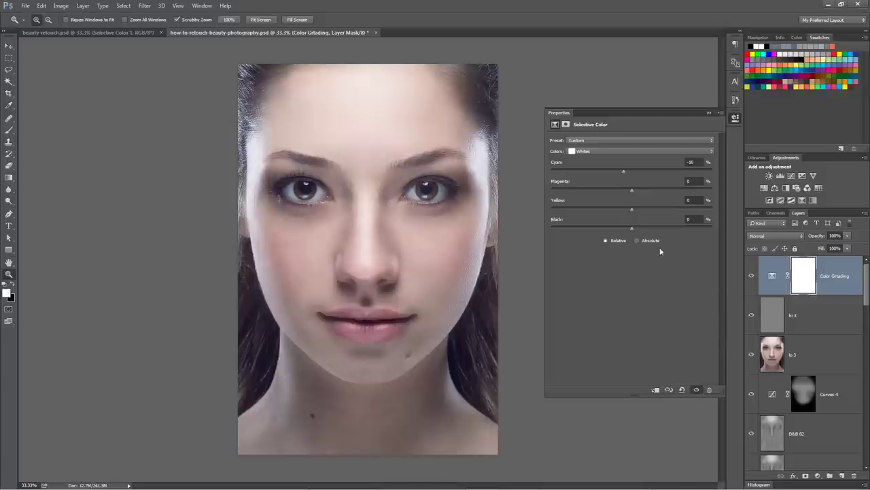
For the Whites, set magenta to -4%, yellow to +10% and, after trying both extremes, black to +6%.
{"action": "left_click", "coordinate": [633, 191]}
{"action": "left_click_drag", "start_coordinate": [632, 229], "coordinate": [633, 229]}
{"action": "left_click_drag", "start_coordinate": [674, 236], "coordinate": [720, 236]}
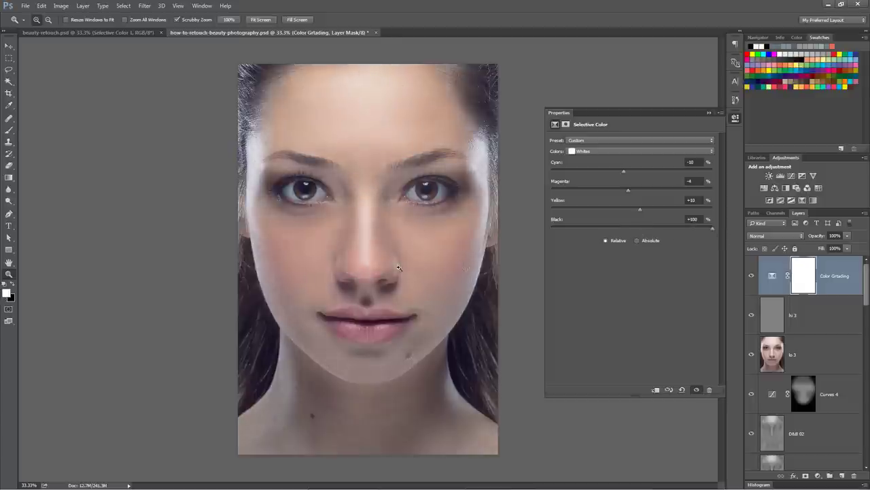
{"action": "left_click_drag", "start_coordinate": [651, 228], "coordinate": [536, 228]}
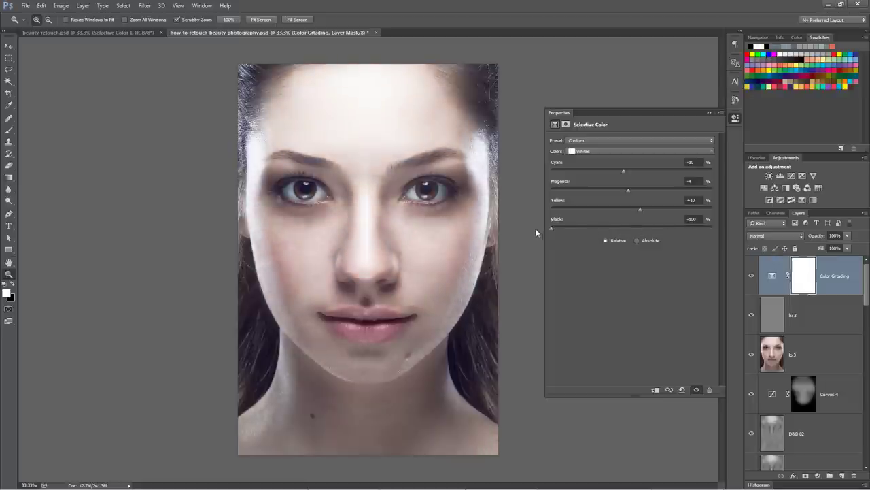
{"action": "left_click_drag", "start_coordinate": [567, 227], "coordinate": [637, 227]}
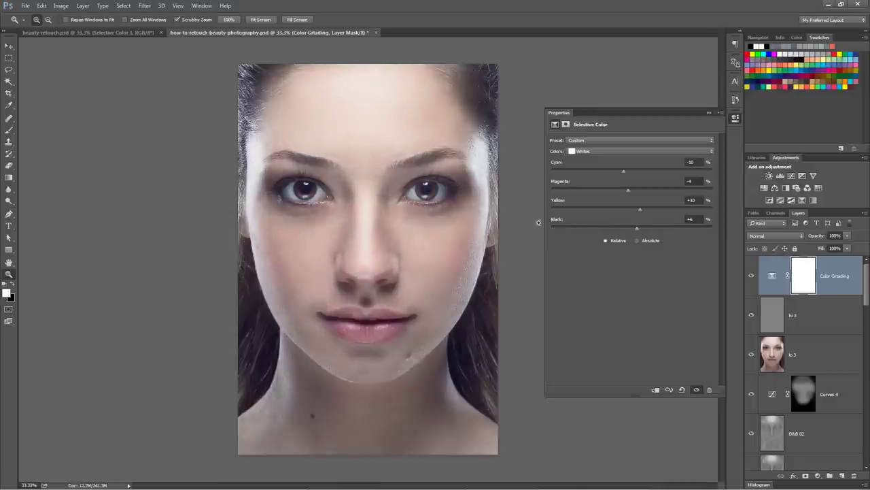
Reduce the Color Grtading layer's opacity to 51%, comparing the portrait with and without the layer before and after the change.
{"action": "left_click", "coordinate": [738, 120]}
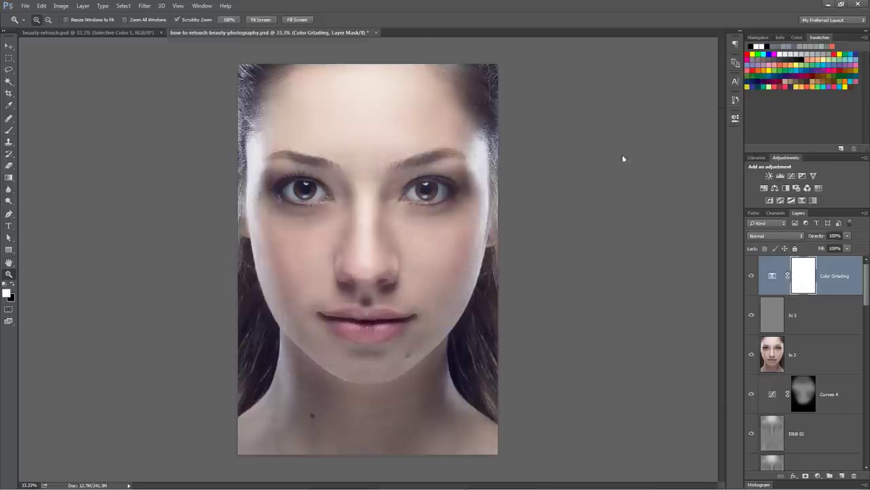
{"action": "left_click", "coordinate": [752, 276]}
{"action": "left_click", "coordinate": [752, 276]}
{"action": "key", "text": "v"}
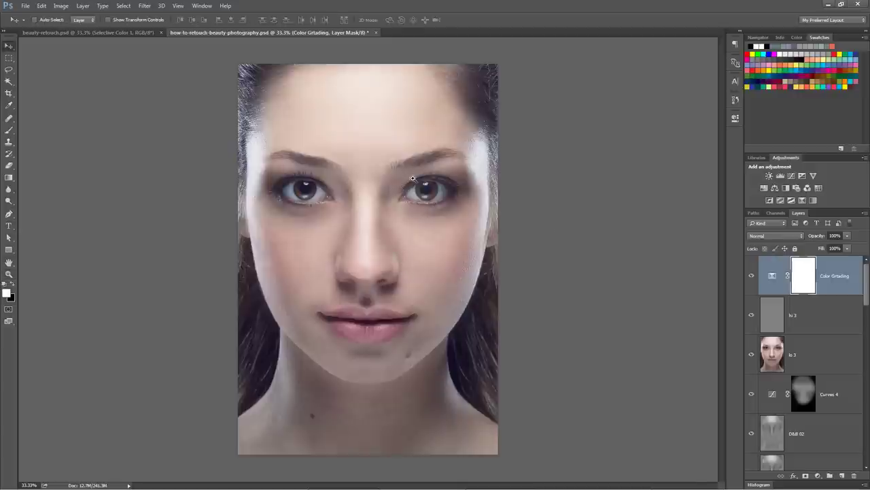
{"action": "left_click", "coordinate": [820, 236]}
{"action": "left_click", "coordinate": [752, 277]}
{"action": "left_click", "coordinate": [752, 278]}
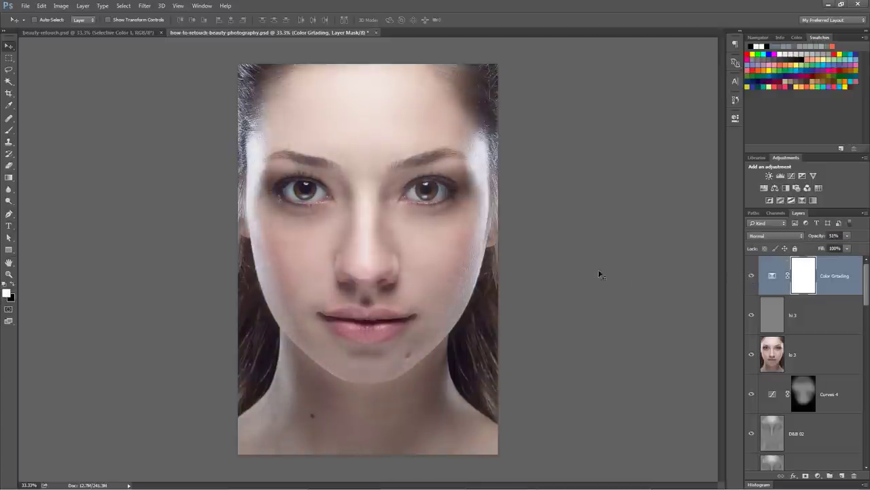